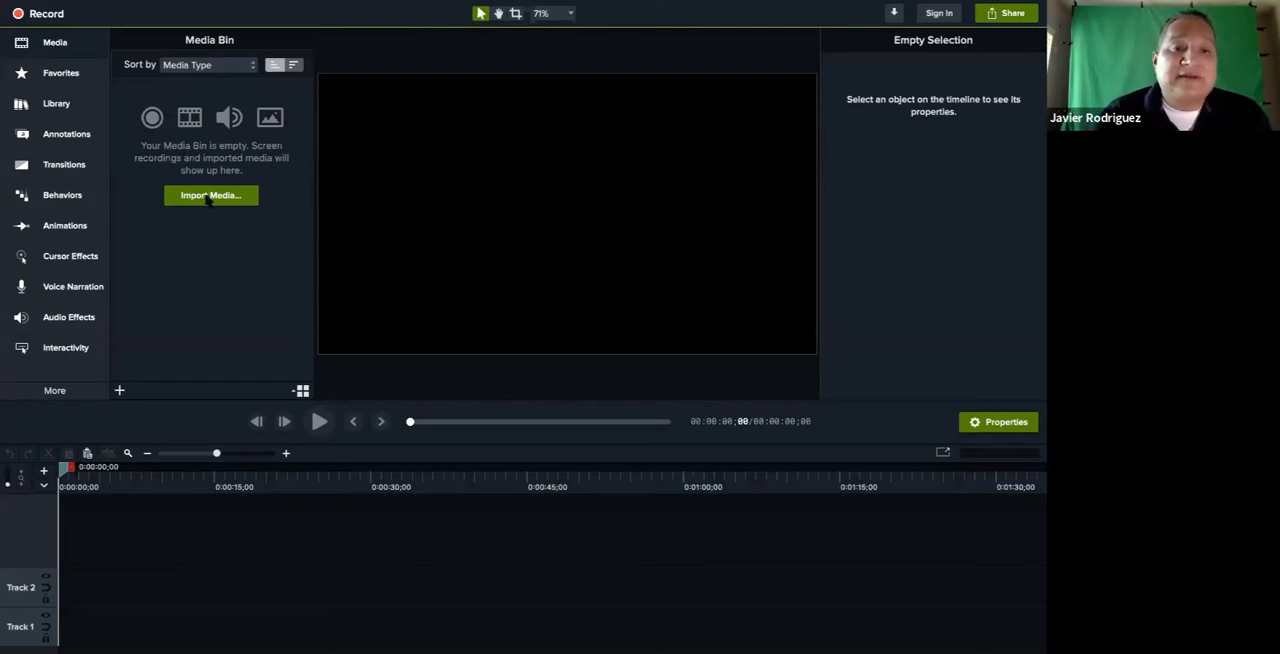
Import the "with mic.MOV" video from the Desktop and place it on Track 2 starting at about 10 seconds
{"action": "left_click", "coordinate": [119, 390]}
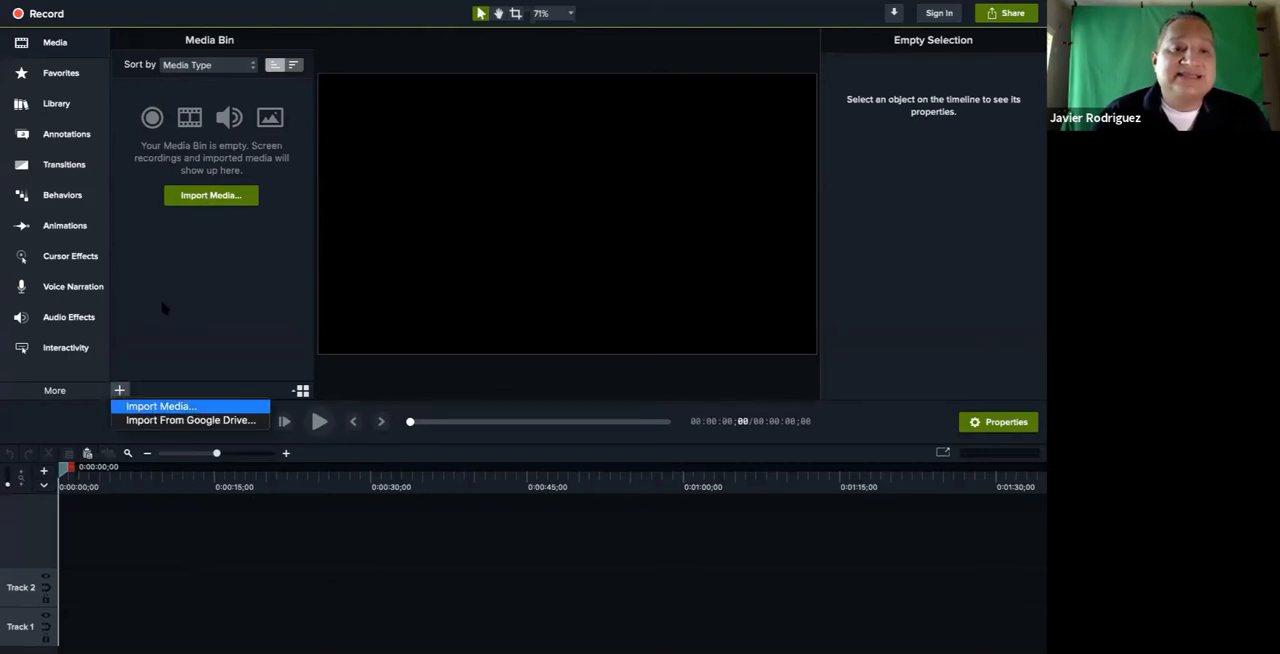
{"action": "left_click", "coordinate": [210, 196]}
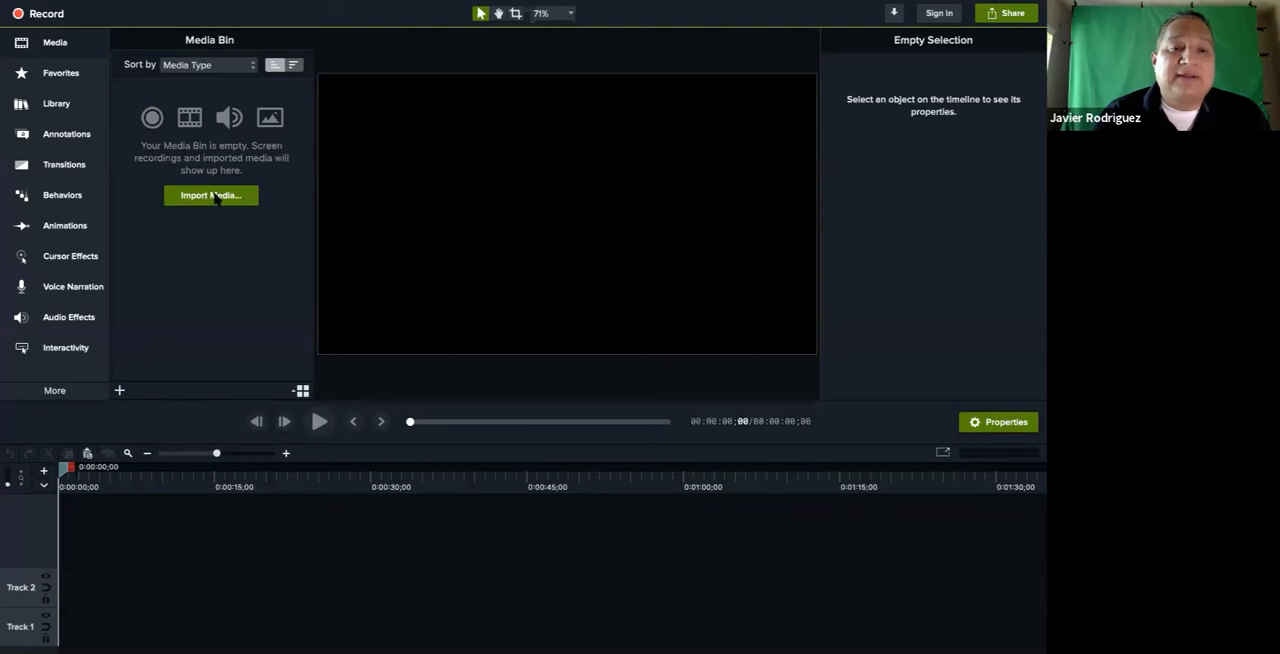
{"action": "left_click", "coordinate": [212, 196]}
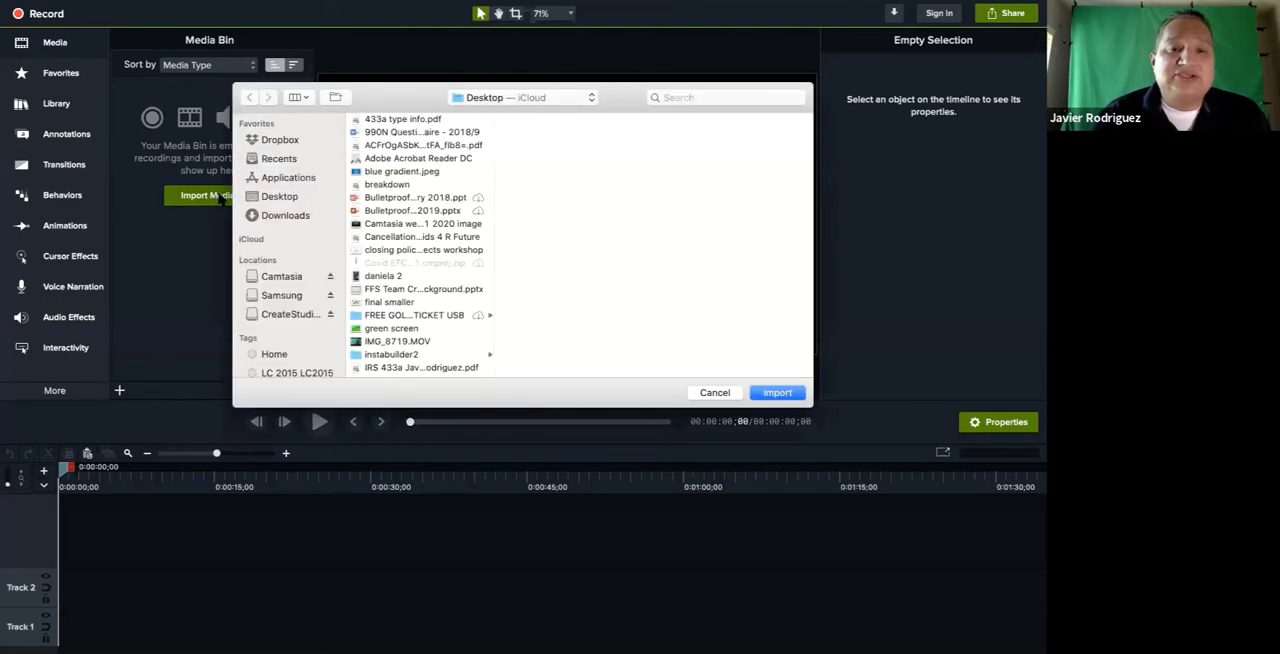
{"action": "left_click", "coordinate": [278, 197]}
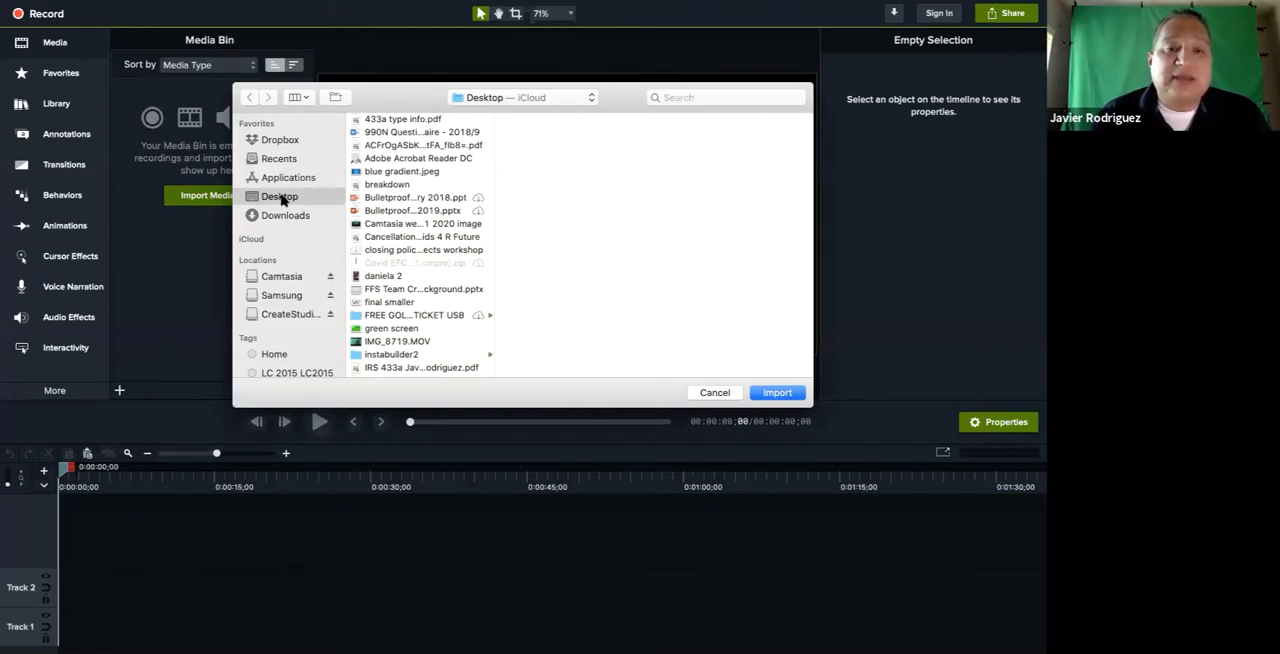
{"action": "scroll", "coordinate": [400, 290], "scroll_direction": "down", "scroll_amount": 2}
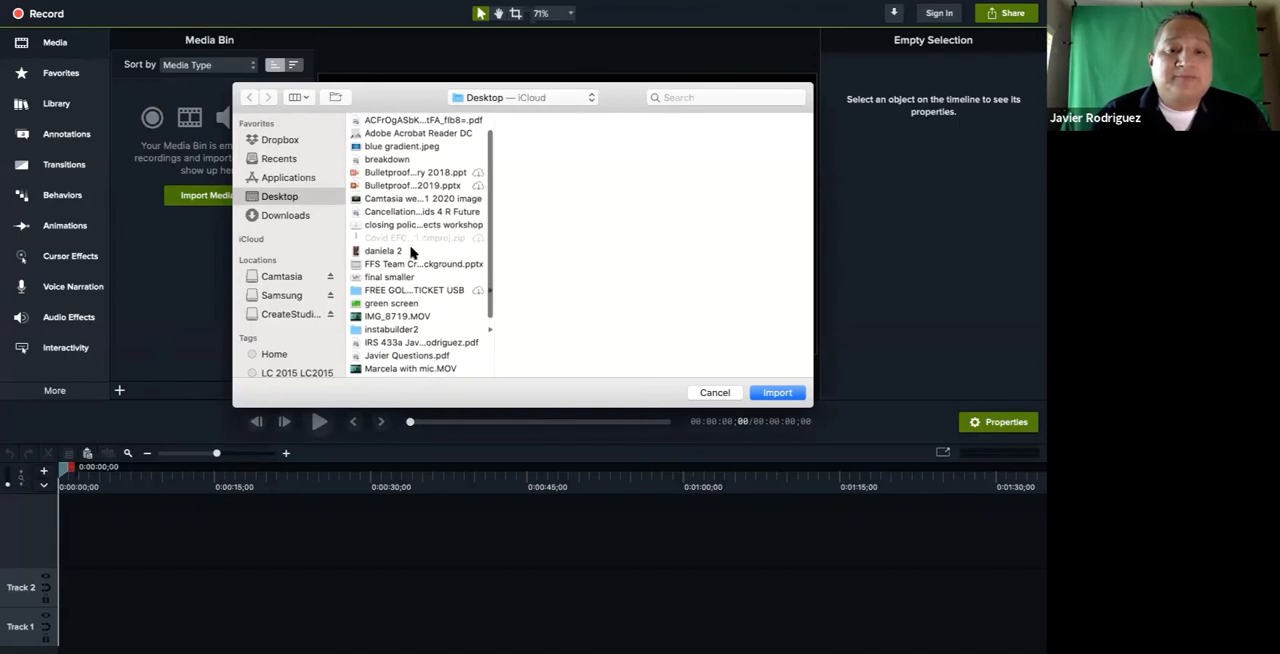
{"action": "scroll", "coordinate": [381, 318], "scroll_direction": "down", "scroll_amount": 3}
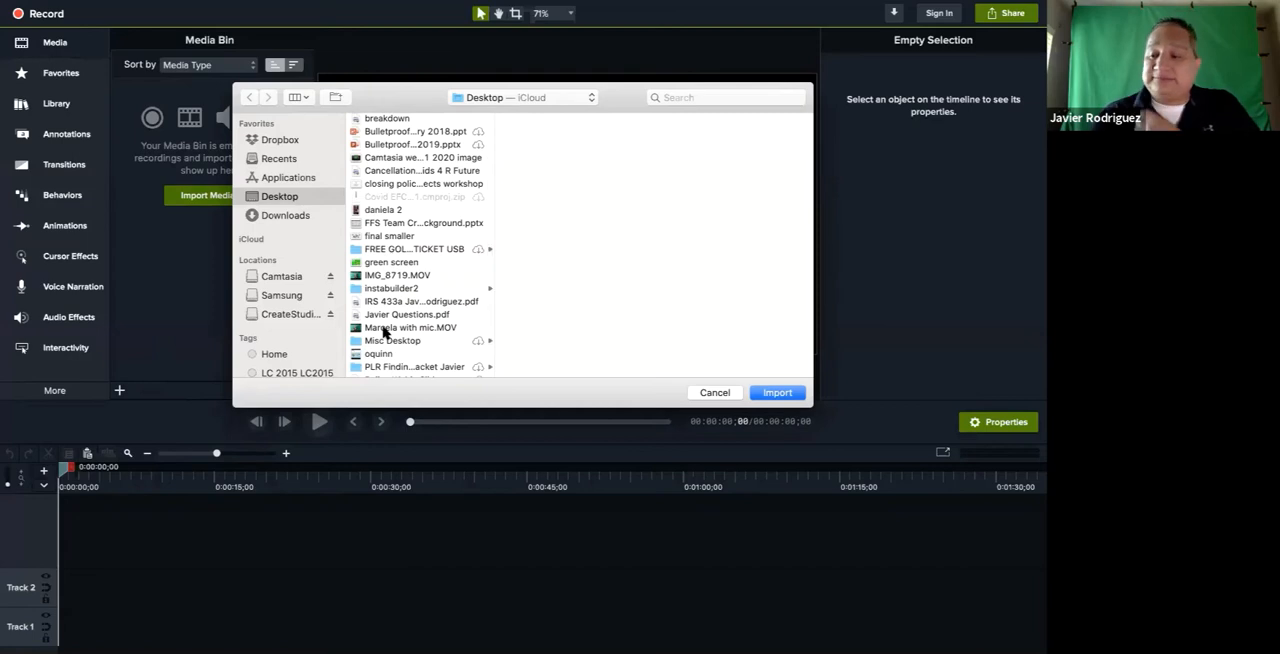
{"action": "double_click", "coordinate": [383, 328]}
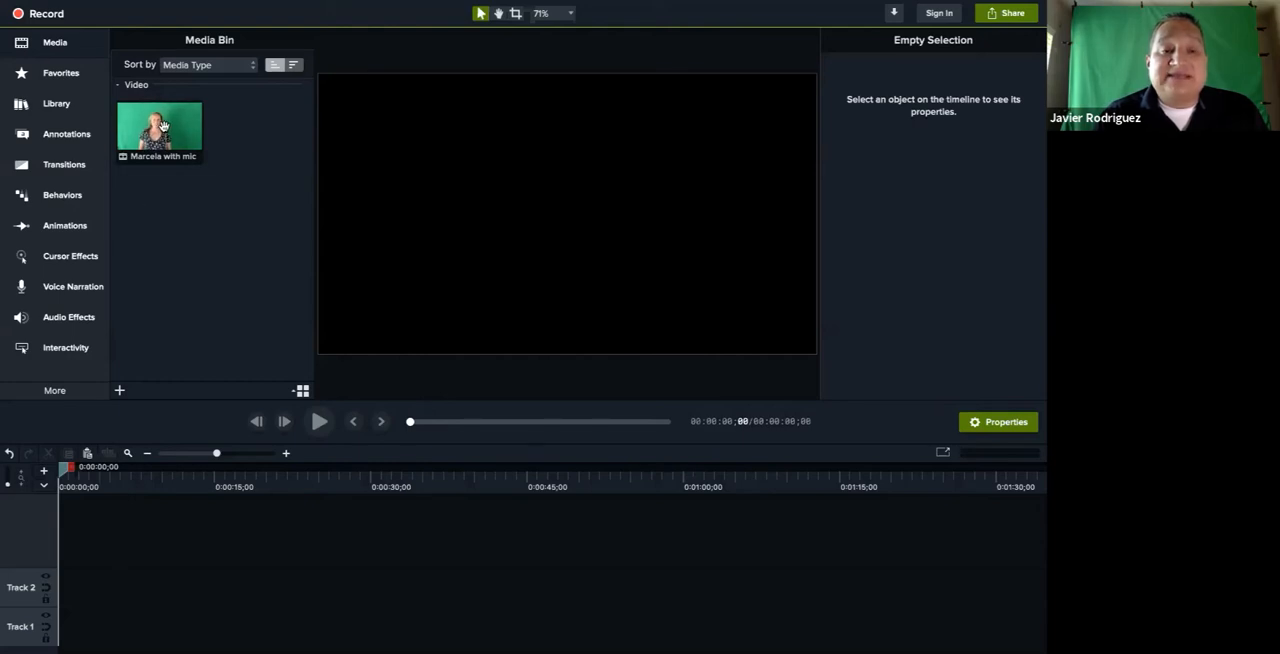
{"action": "left_click_drag", "start_coordinate": [163, 127], "coordinate": [187, 589]}
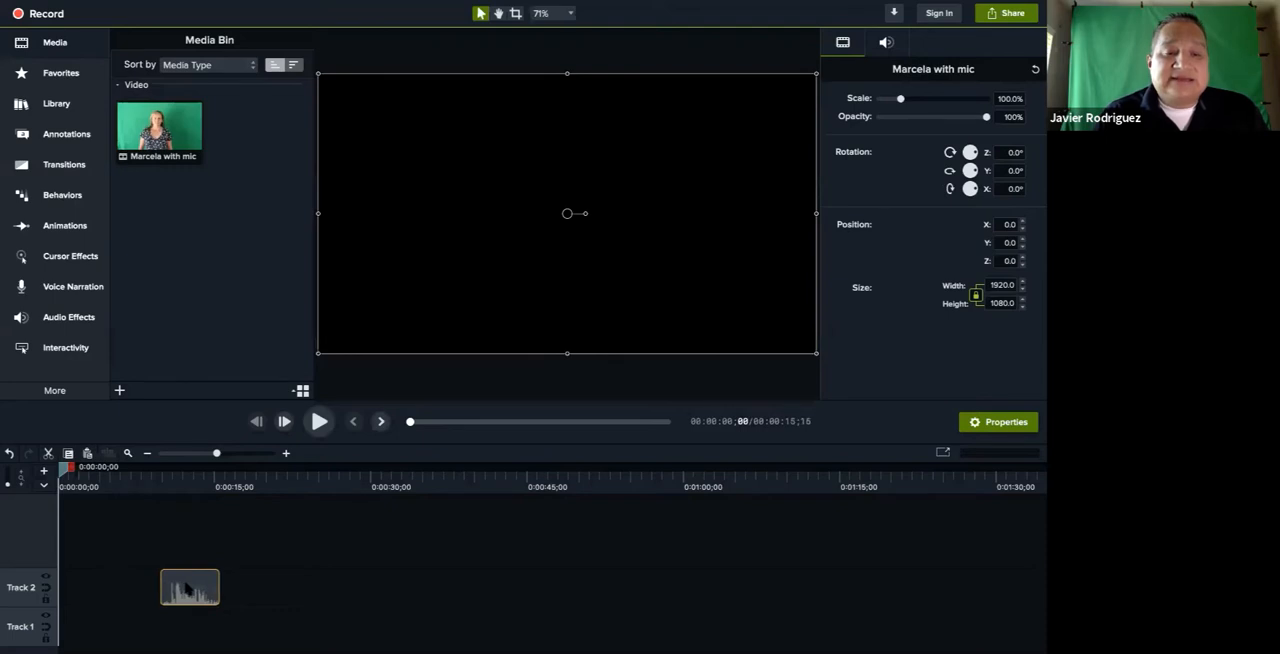
Preview the green-screen clip on Track 2 by scrubbing into it and playing it twice
{"action": "left_click_drag", "start_coordinate": [60, 467], "coordinate": [198, 500]}
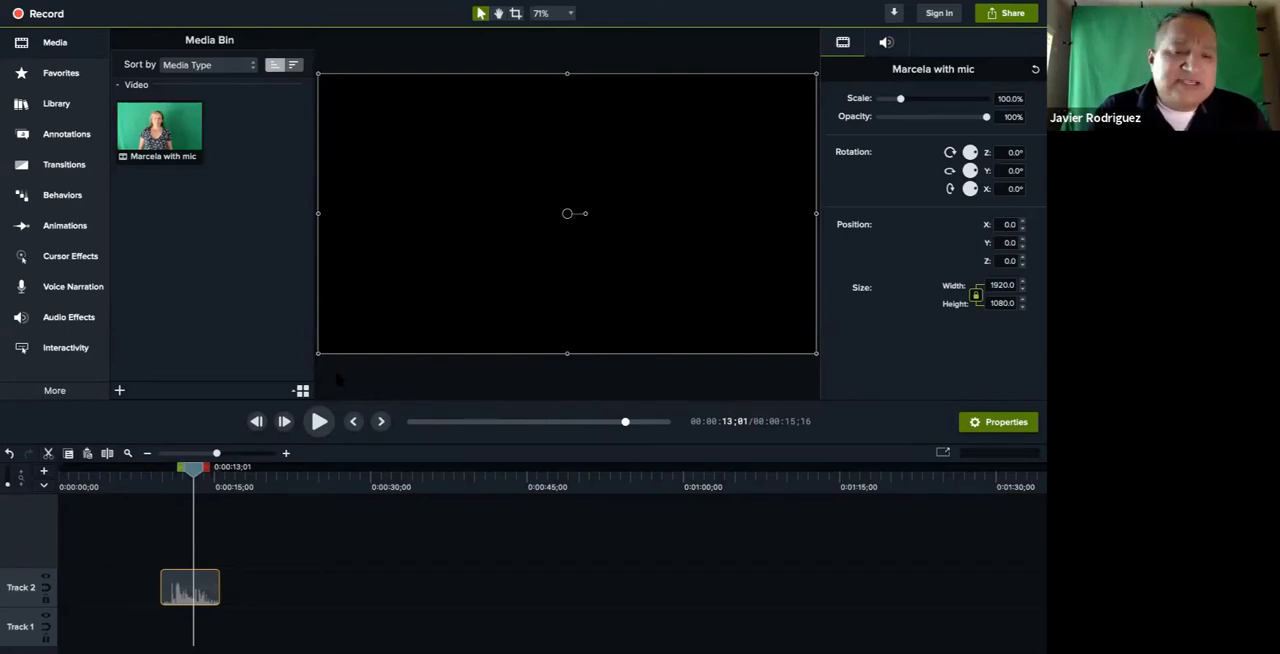
{"action": "left_click", "coordinate": [336, 378]}
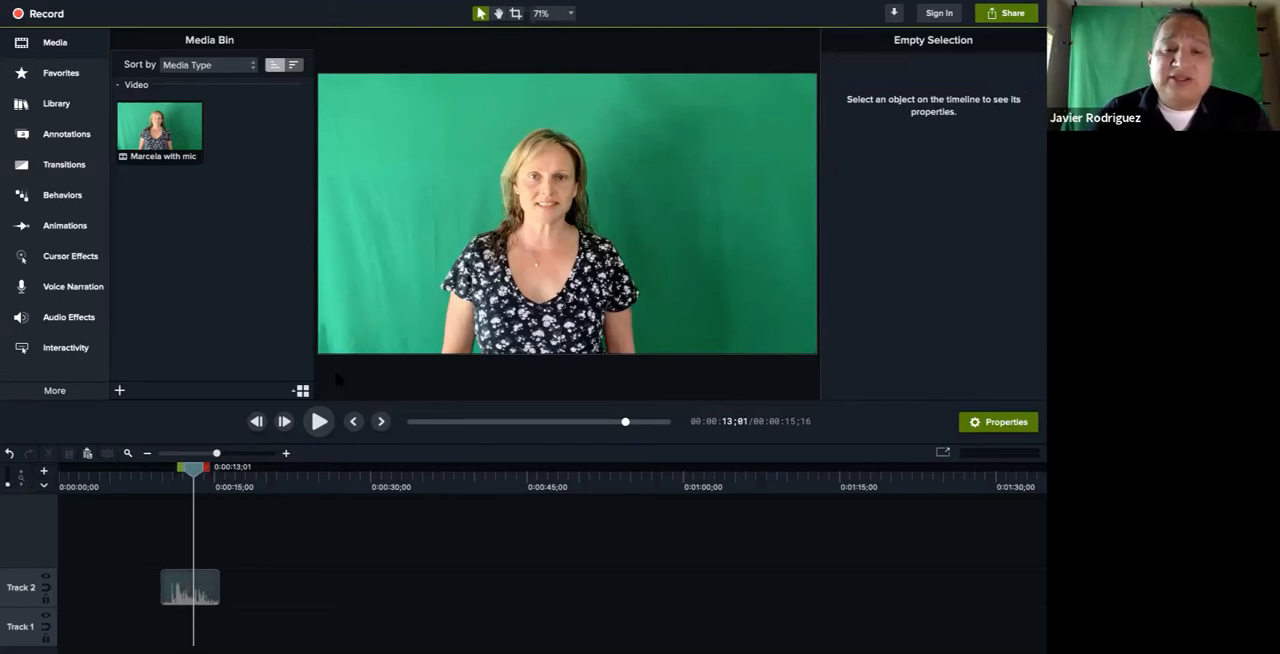
{"action": "left_click", "coordinate": [318, 428]}
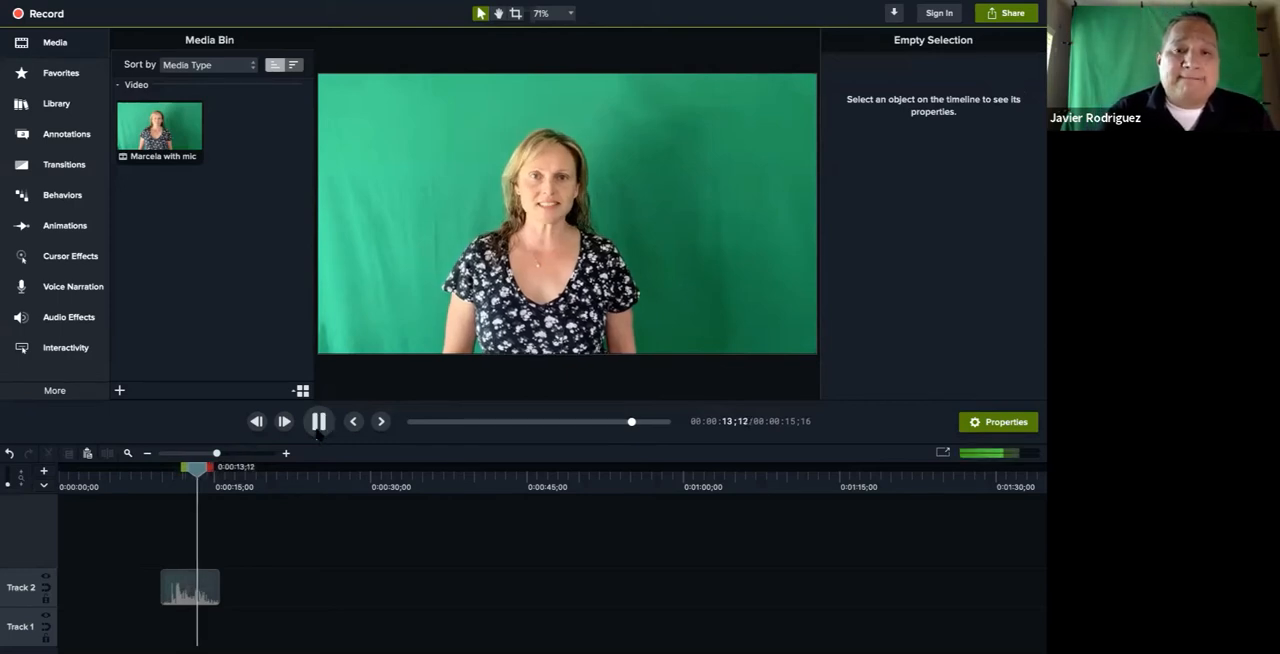
{"action": "left_click", "coordinate": [318, 432]}
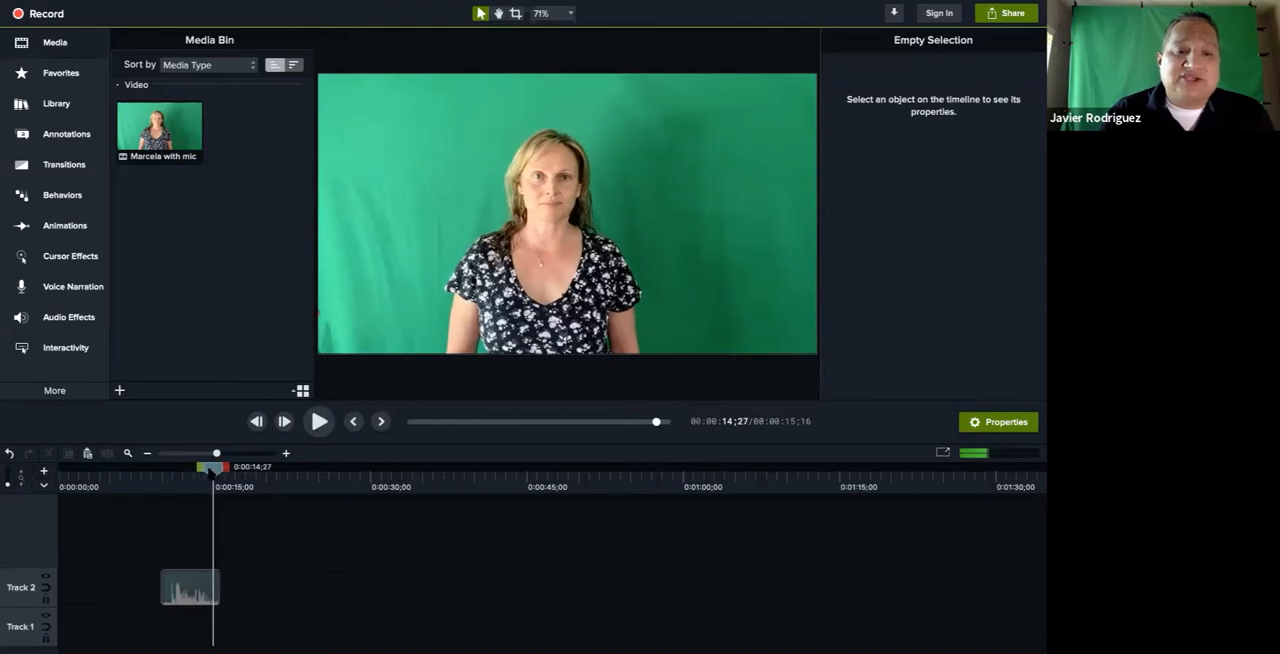
{"action": "left_click_drag", "start_coordinate": [212, 469], "coordinate": [170, 468]}
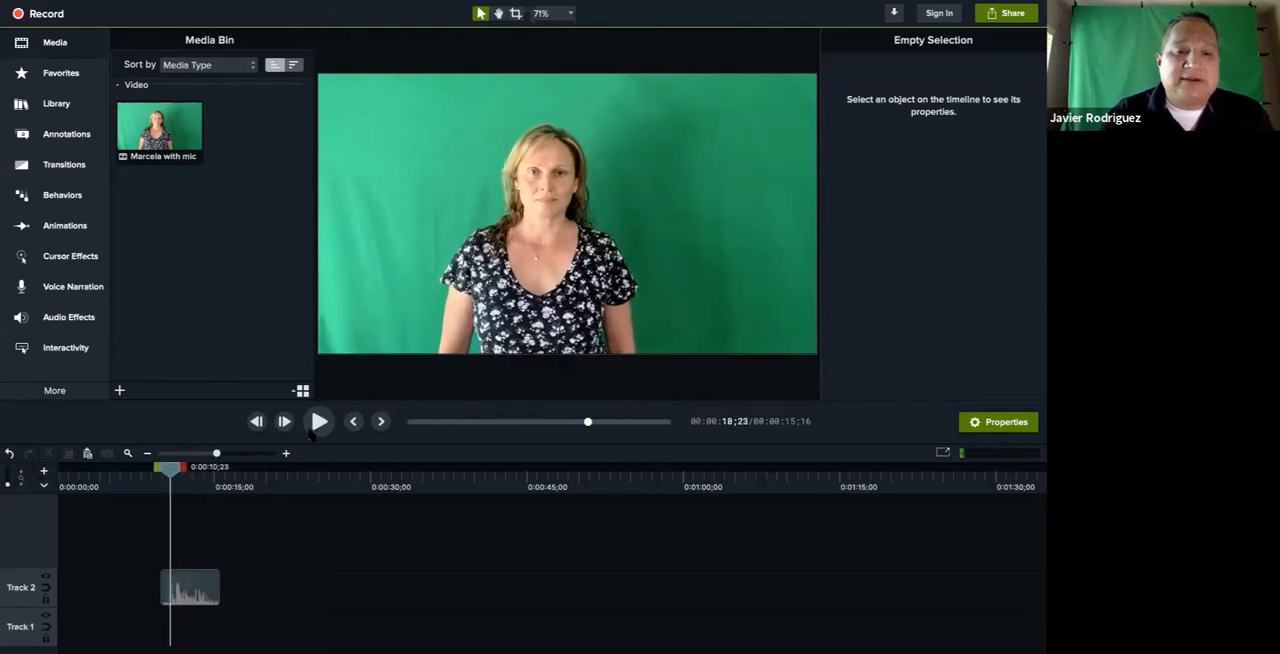
{"action": "left_click", "coordinate": [315, 425]}
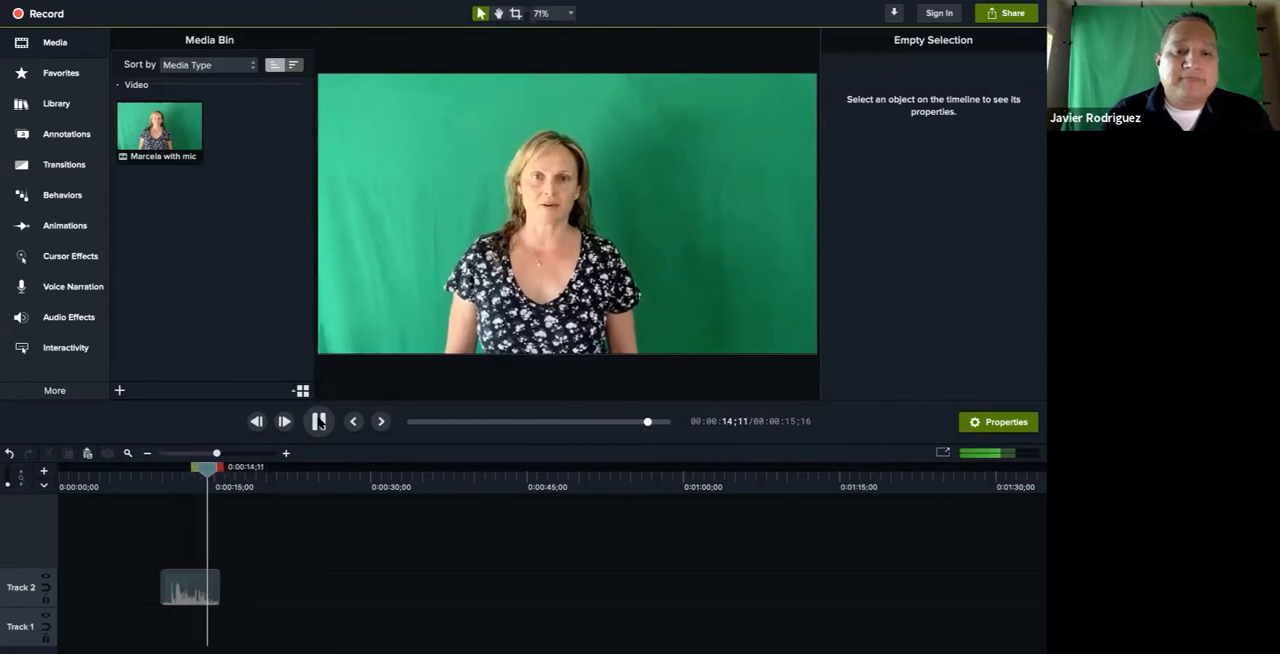
{"action": "left_click", "coordinate": [319, 423]}
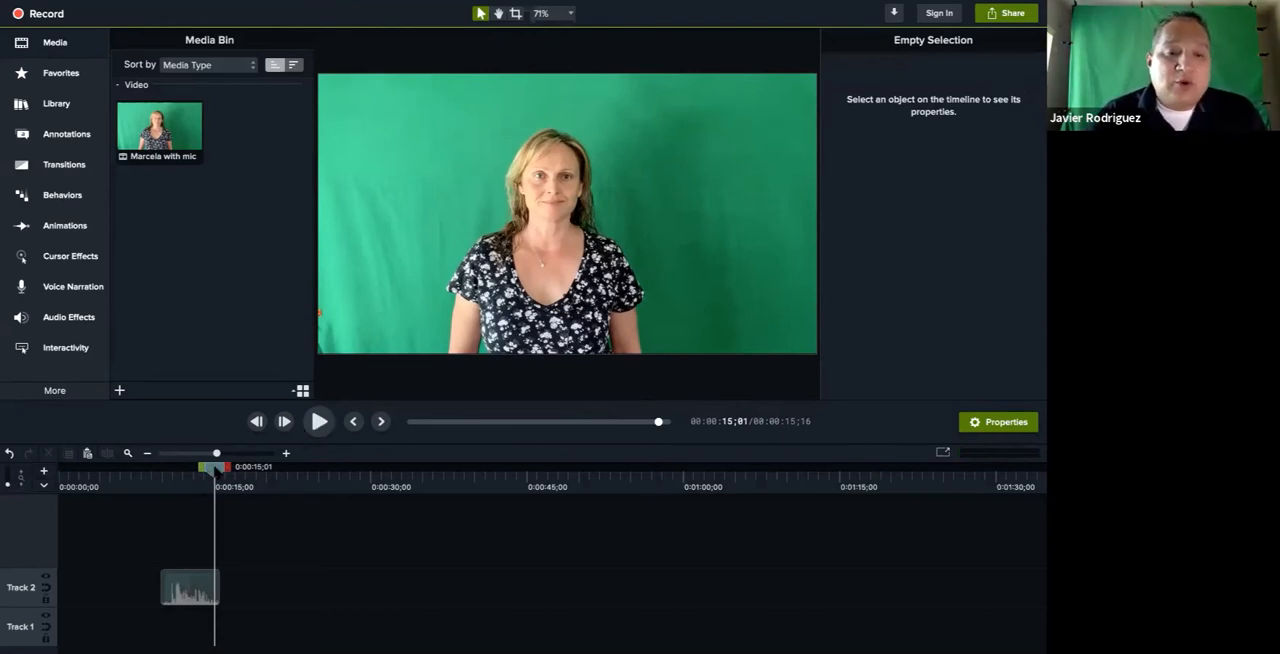
Move the clip to the start of Track 2 and play it from the beginning of the timeline
{"action": "left_click_drag", "start_coordinate": [186, 597], "coordinate": [86, 586]}
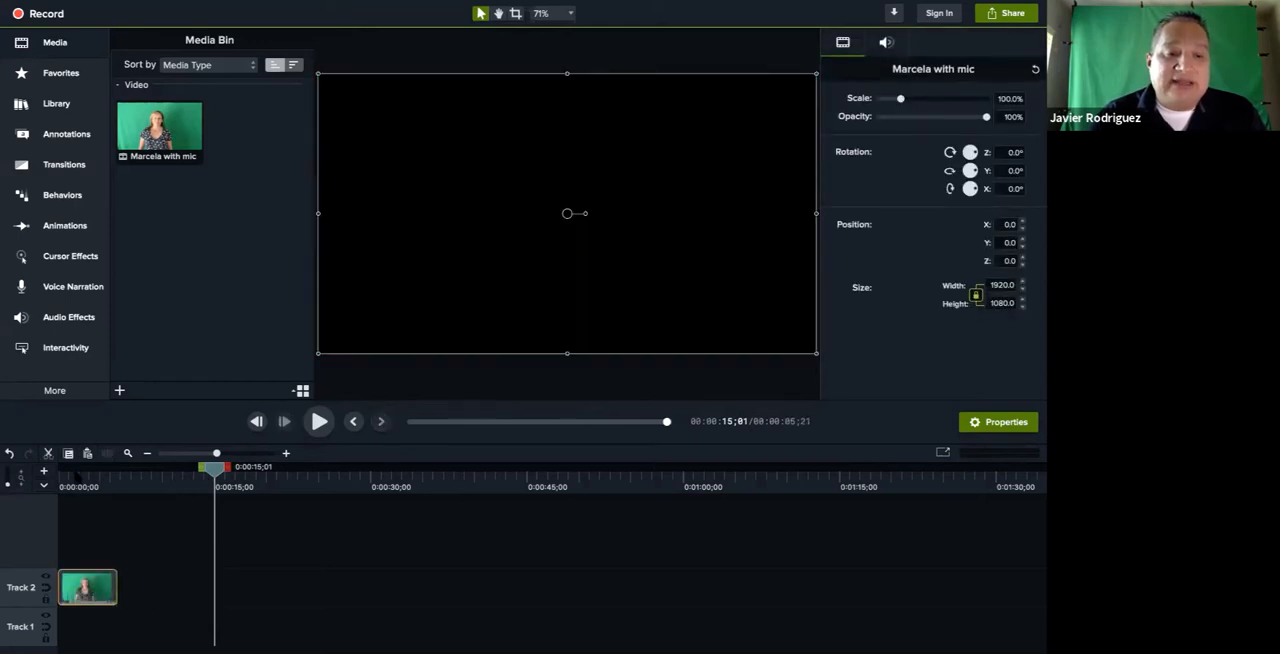
{"action": "left_click_drag", "start_coordinate": [79, 477], "coordinate": [62, 470]}
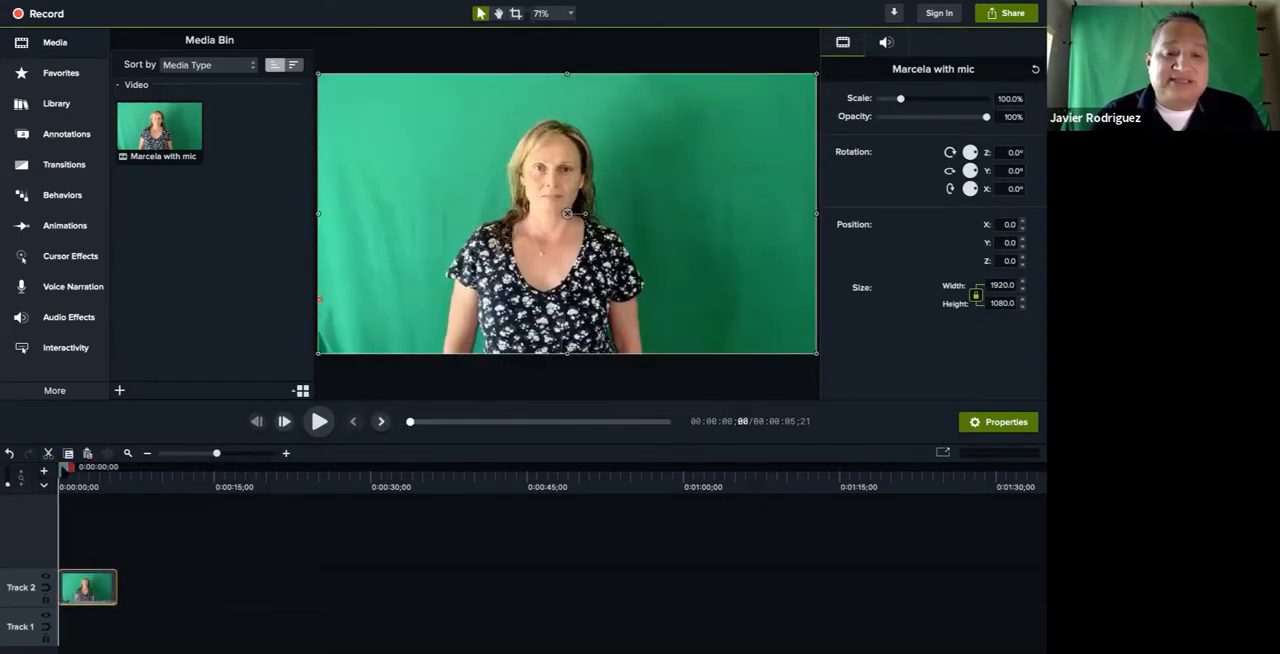
{"action": "left_click", "coordinate": [319, 421]}
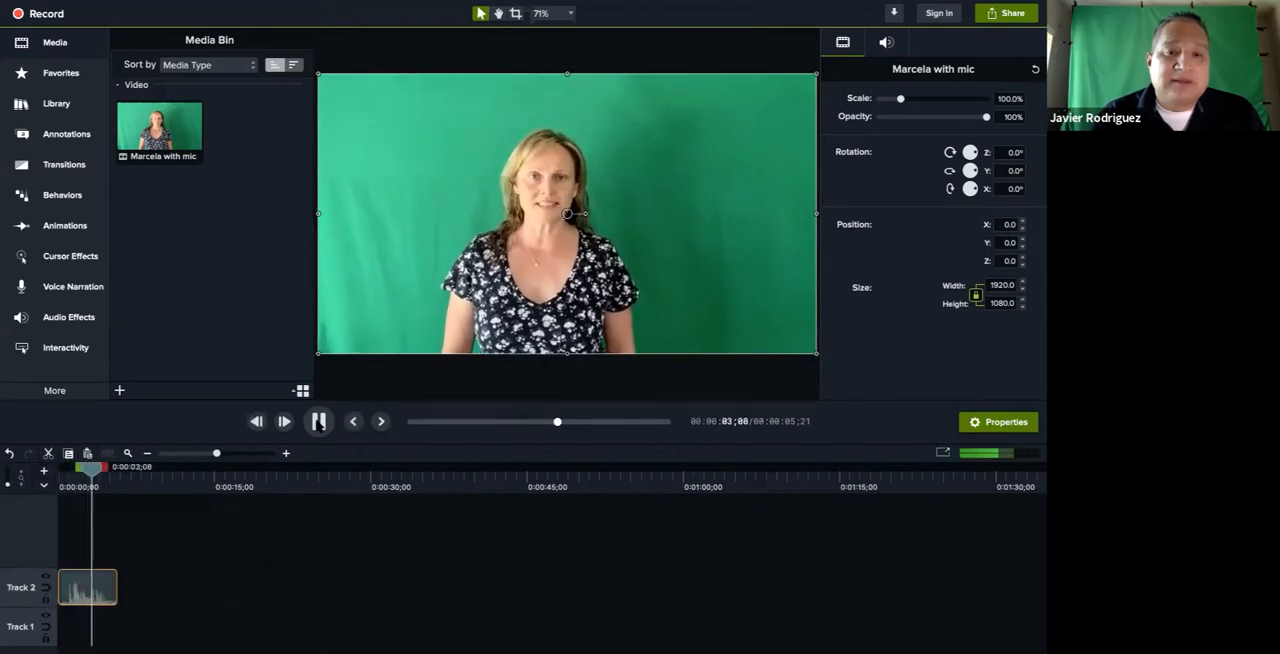
{"action": "left_click", "coordinate": [318, 423]}
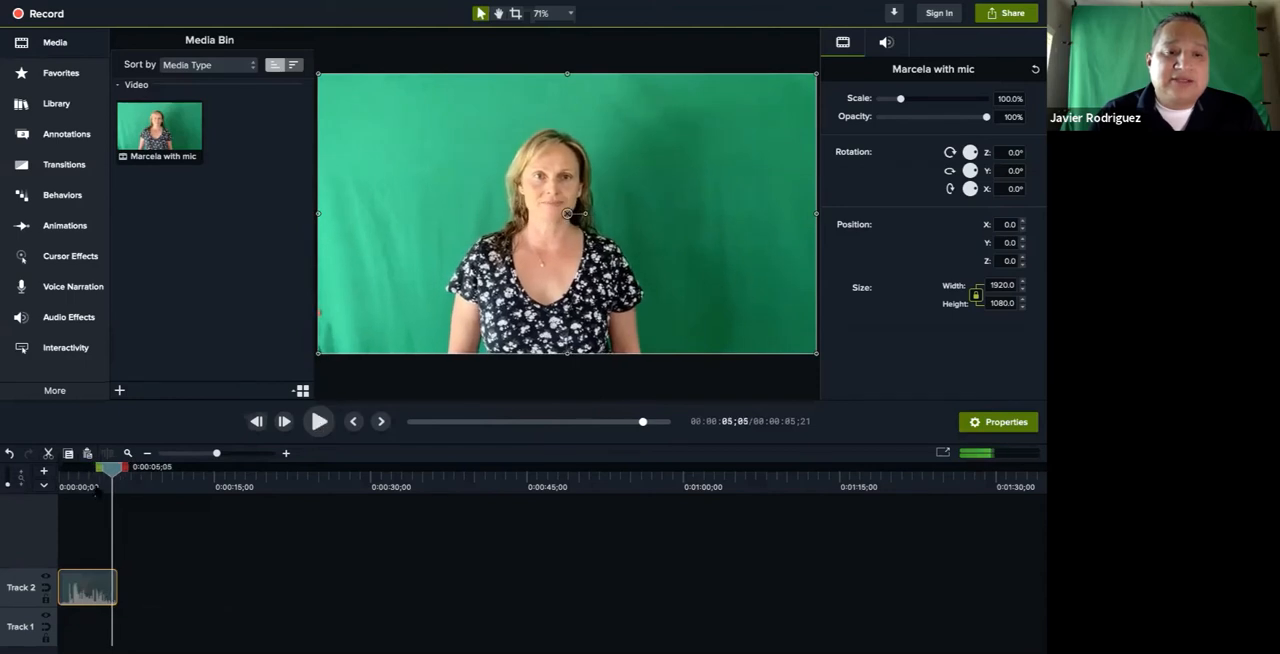
Return to the start of the timeline, replay the clip's opening seconds, and reset the playhead to zero
{"action": "left_click_drag", "start_coordinate": [111, 471], "coordinate": [86, 473]}
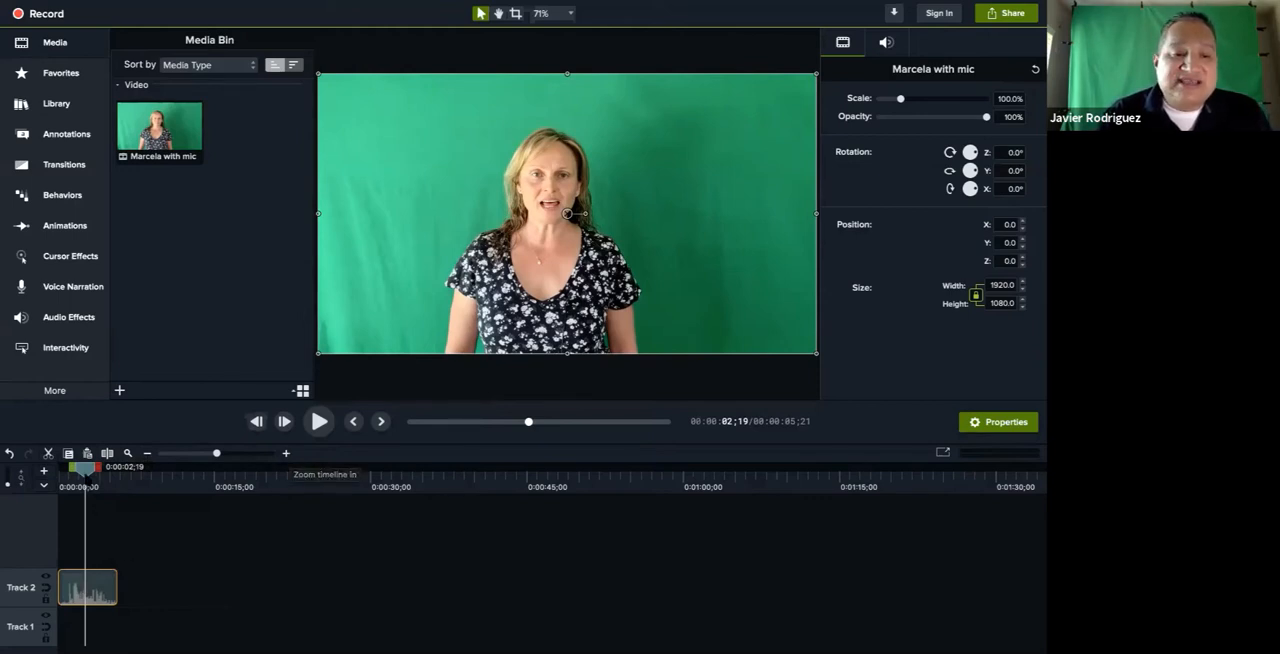
{"action": "left_click_drag", "start_coordinate": [85, 467], "coordinate": [59, 468]}
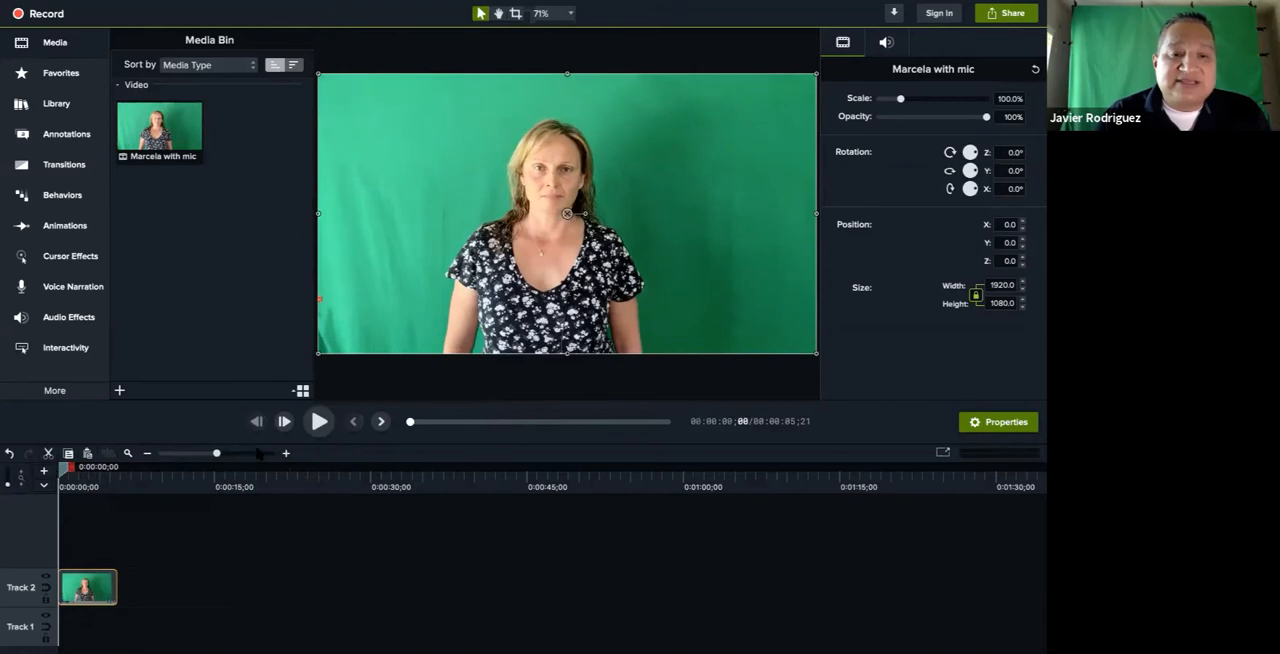
{"action": "left_click", "coordinate": [319, 421]}
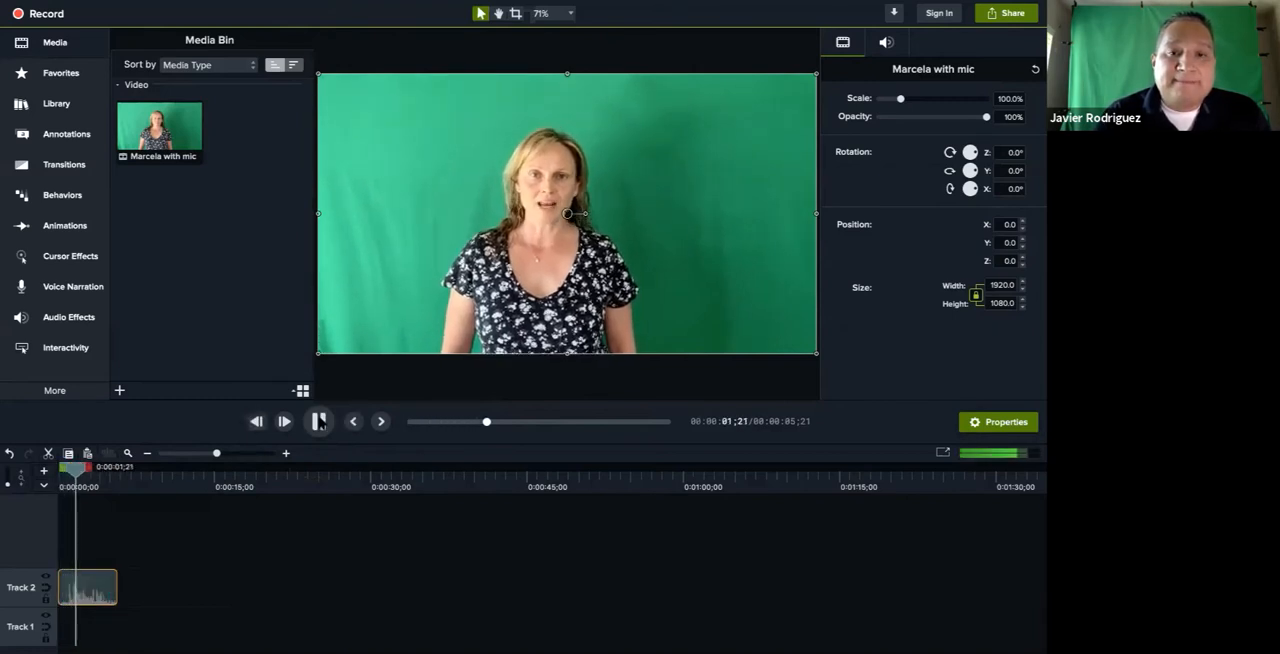
{"action": "left_click", "coordinate": [319, 421]}
{"action": "left_click_drag", "start_coordinate": [83, 470], "coordinate": [48, 470]}
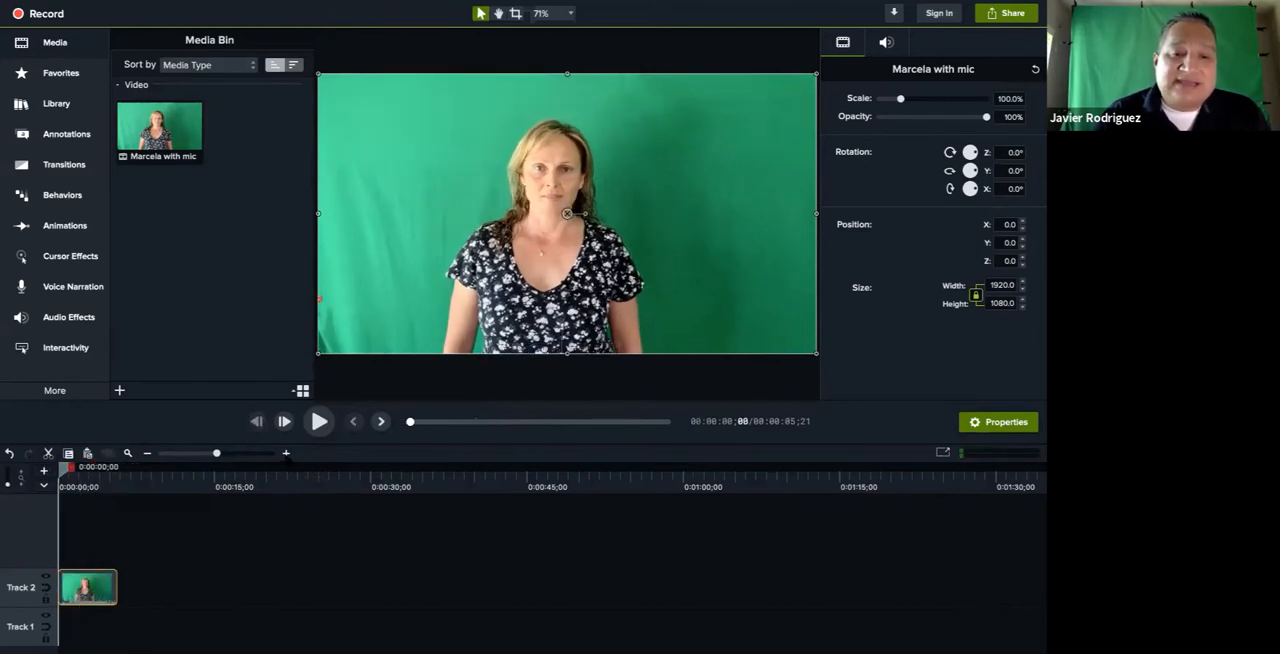
Play the clip's opening against its audio waveform to locate where the speech begins
{"action": "left_click", "coordinate": [286, 453]}
{"action": "left_click", "coordinate": [286, 454]}
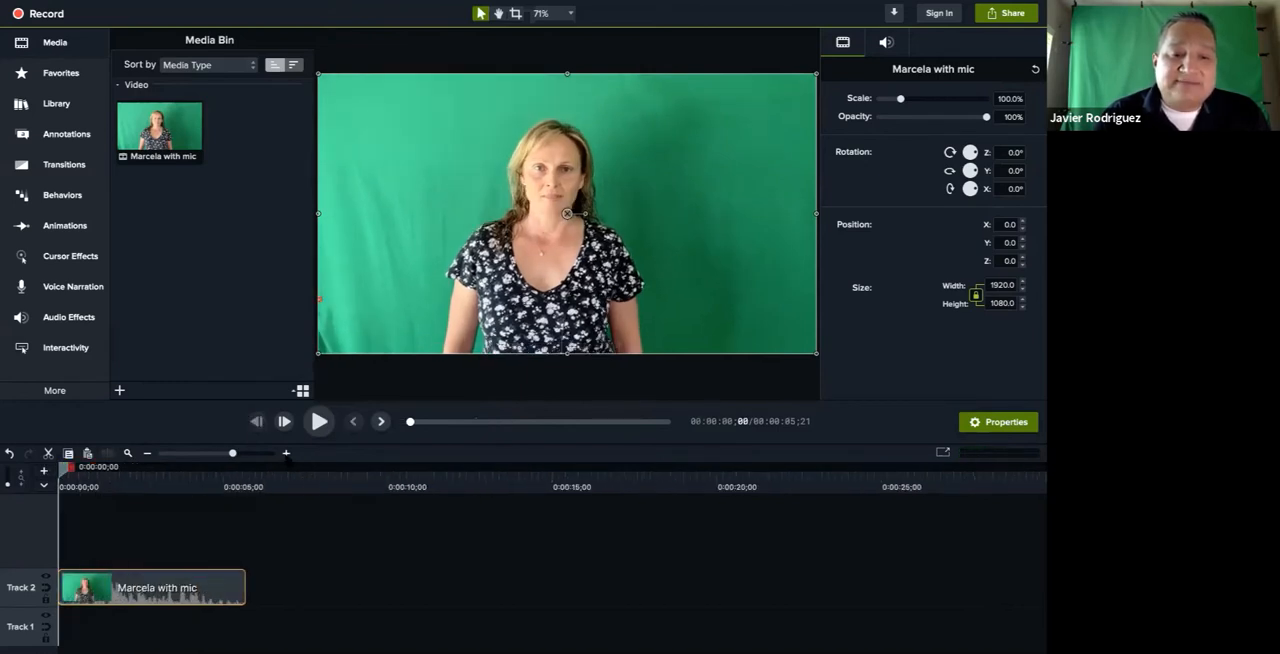
{"action": "left_click", "coordinate": [286, 454]}
{"action": "left_click", "coordinate": [286, 454]}
{"action": "left_click", "coordinate": [286, 454]}
{"action": "left_click", "coordinate": [286, 453]}
{"action": "left_click", "coordinate": [286, 453]}
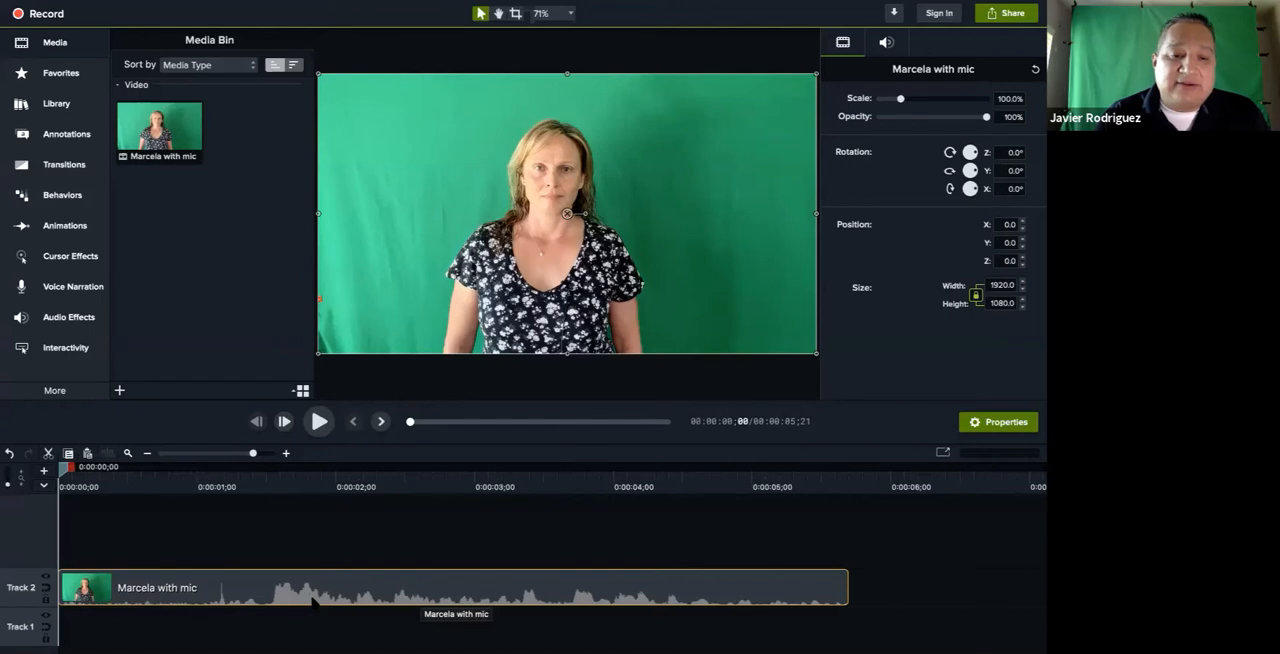
{"action": "left_click", "coordinate": [320, 423]}
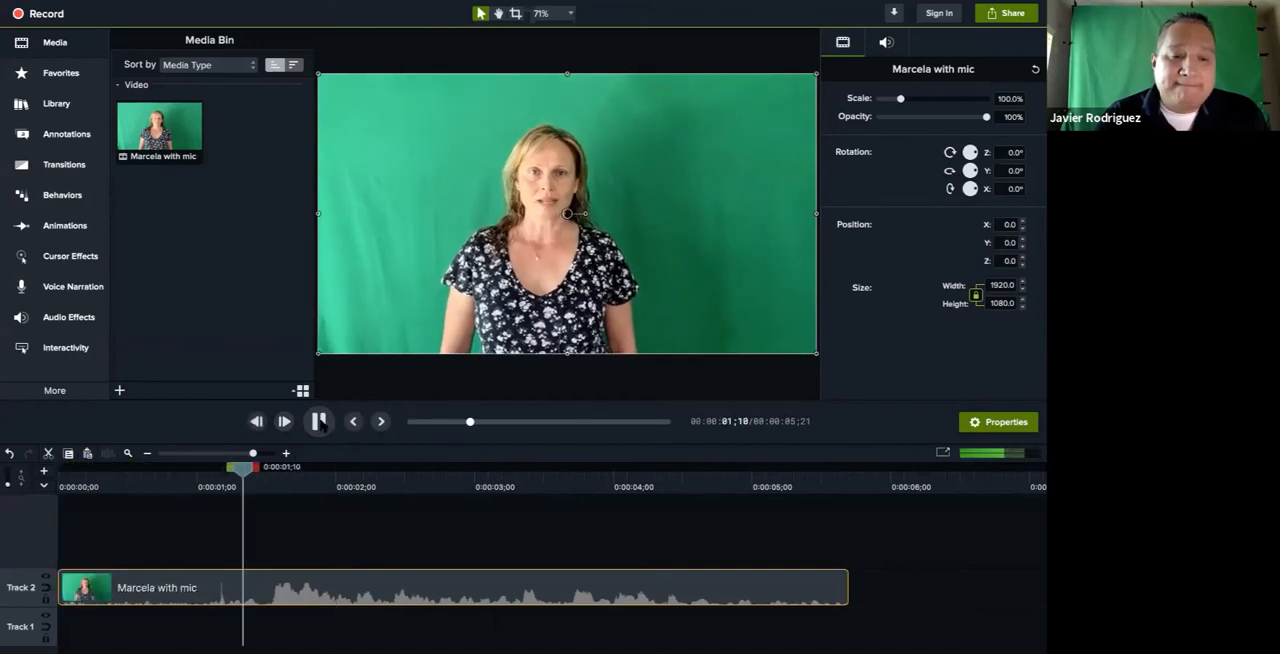
{"action": "left_click", "coordinate": [320, 422]}
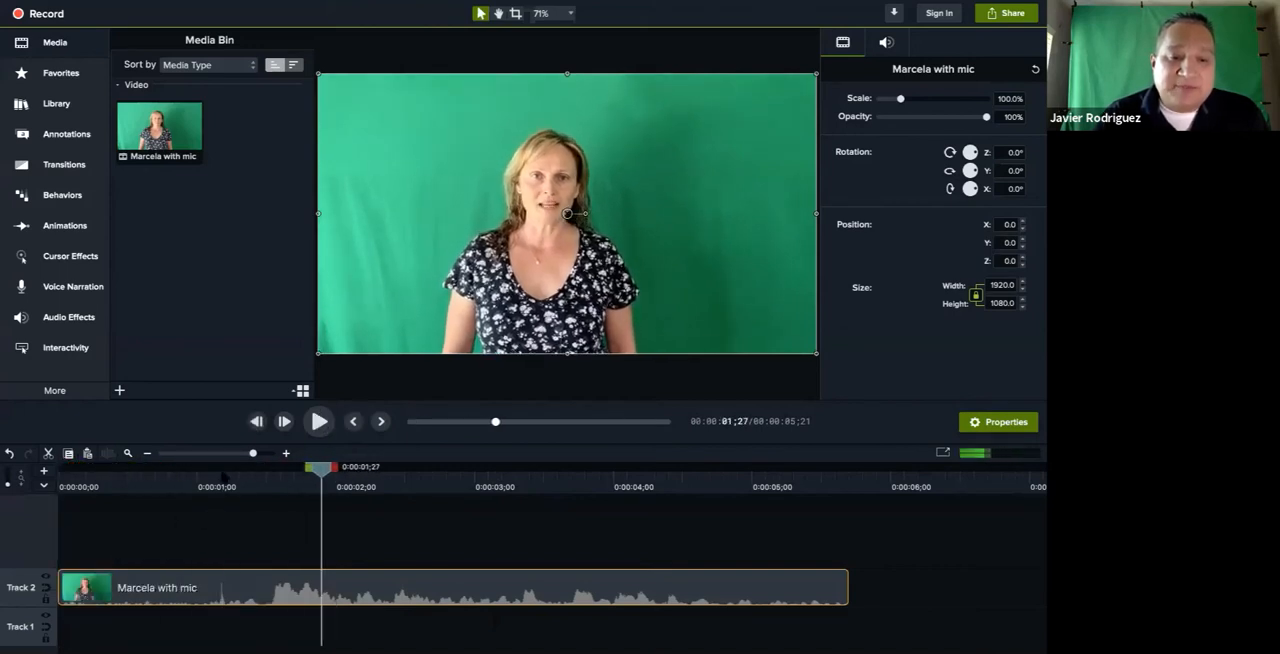
{"action": "left_click", "coordinate": [220, 478]}
{"action": "left_click_drag", "start_coordinate": [223, 480], "coordinate": [272, 486]}
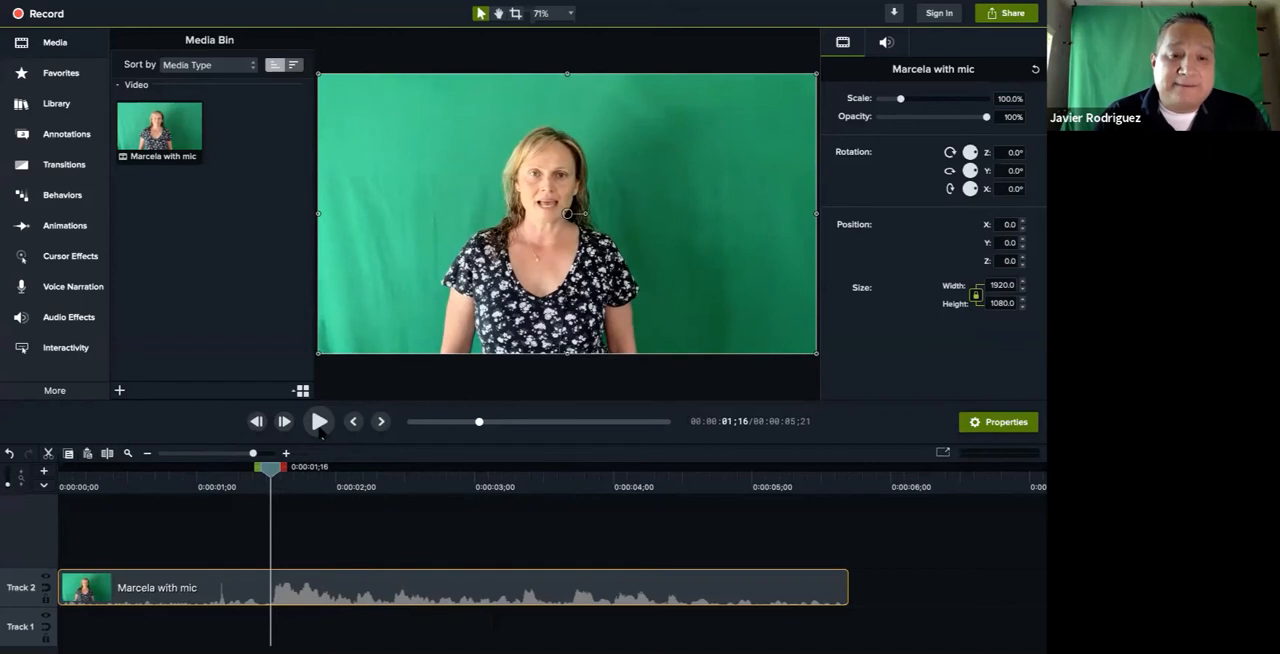
{"action": "left_click", "coordinate": [319, 424]}
{"action": "left_click", "coordinate": [319, 424]}
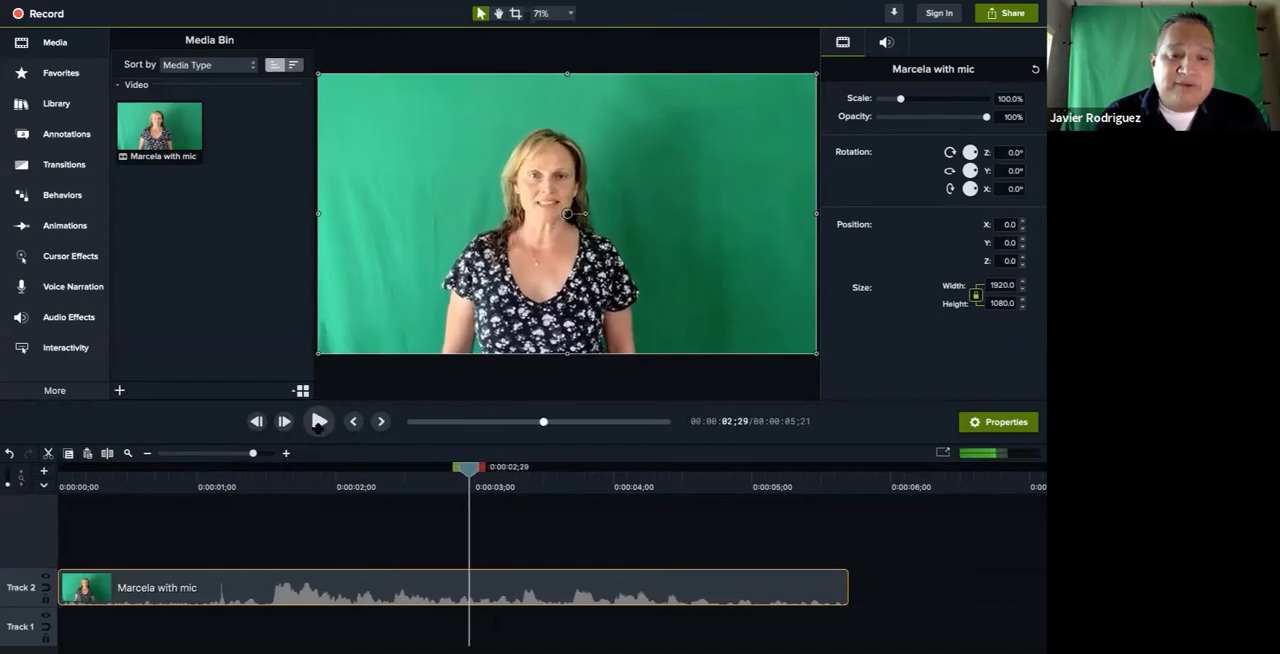
Delete the clip's opening section from 0:00:00;00 to 0:00:01;15 without closing the gap
{"action": "left_click", "coordinate": [266, 477]}
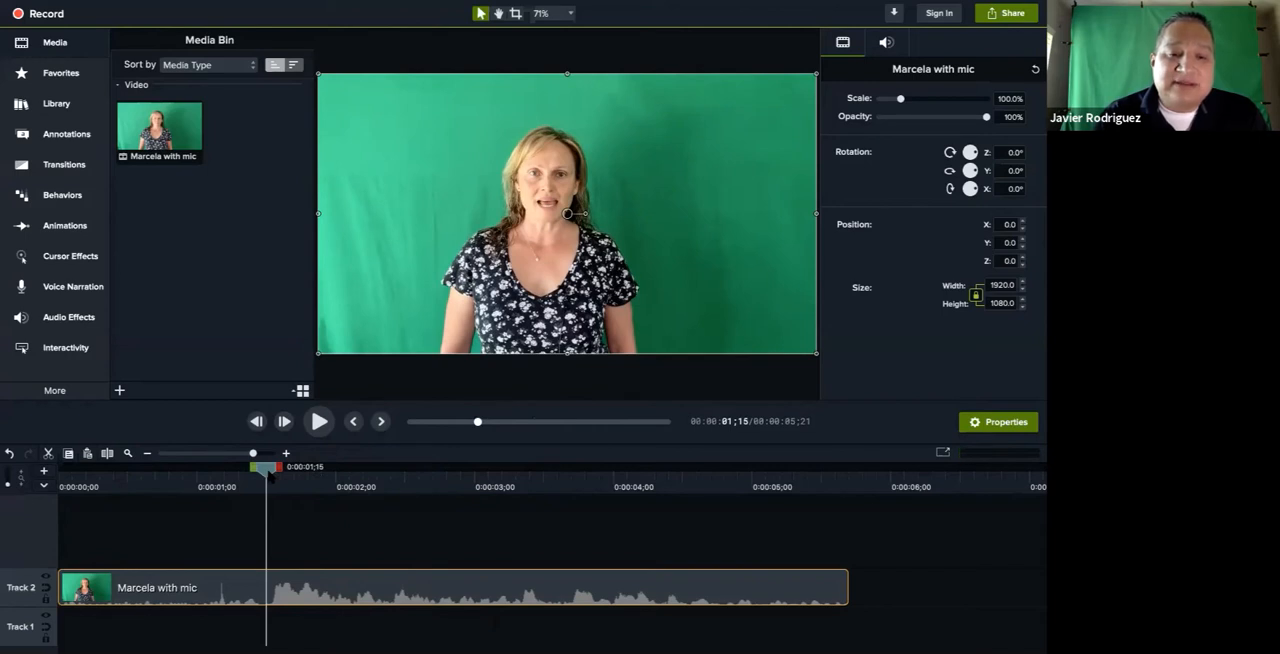
{"action": "mouse_move", "coordinate": [268, 476]}
{"action": "left_mouse_down"}
{"action": "mouse_move", "coordinate": [241, 476]}
{"action": "mouse_move", "coordinate": [267, 476]}
{"action": "left_mouse_up"}
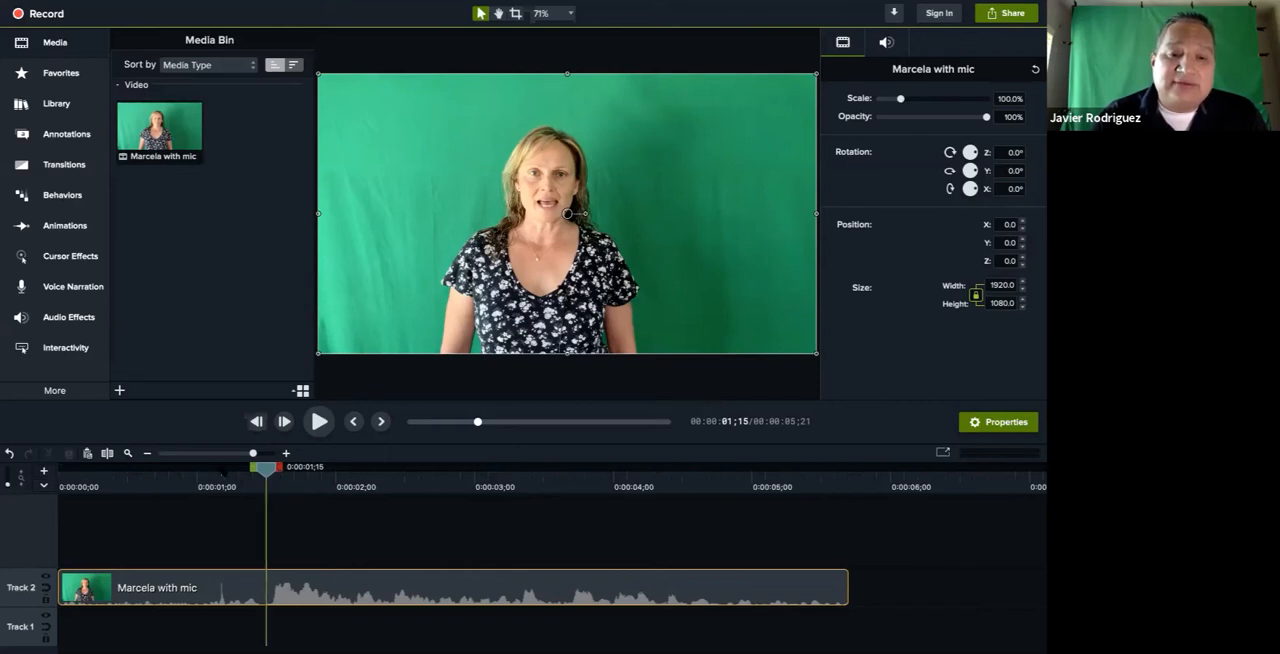
{"action": "left_click_drag", "start_coordinate": [278, 467], "coordinate": [60, 467]}
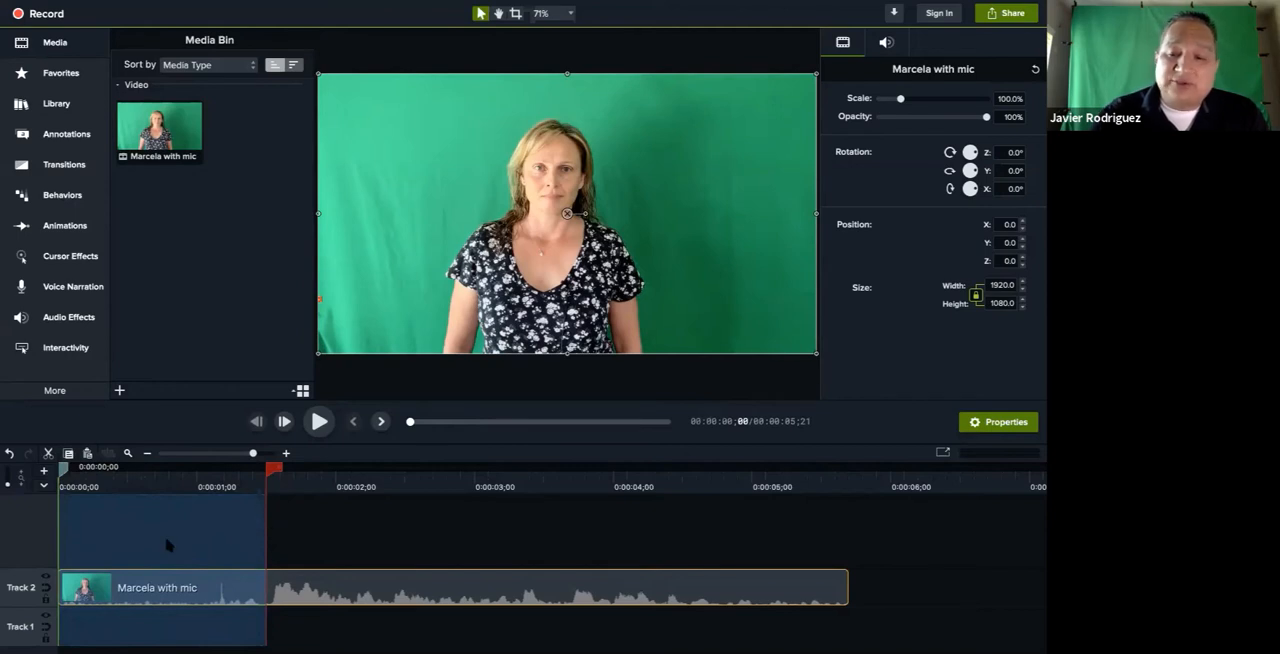
{"action": "key", "text": "Delete"}
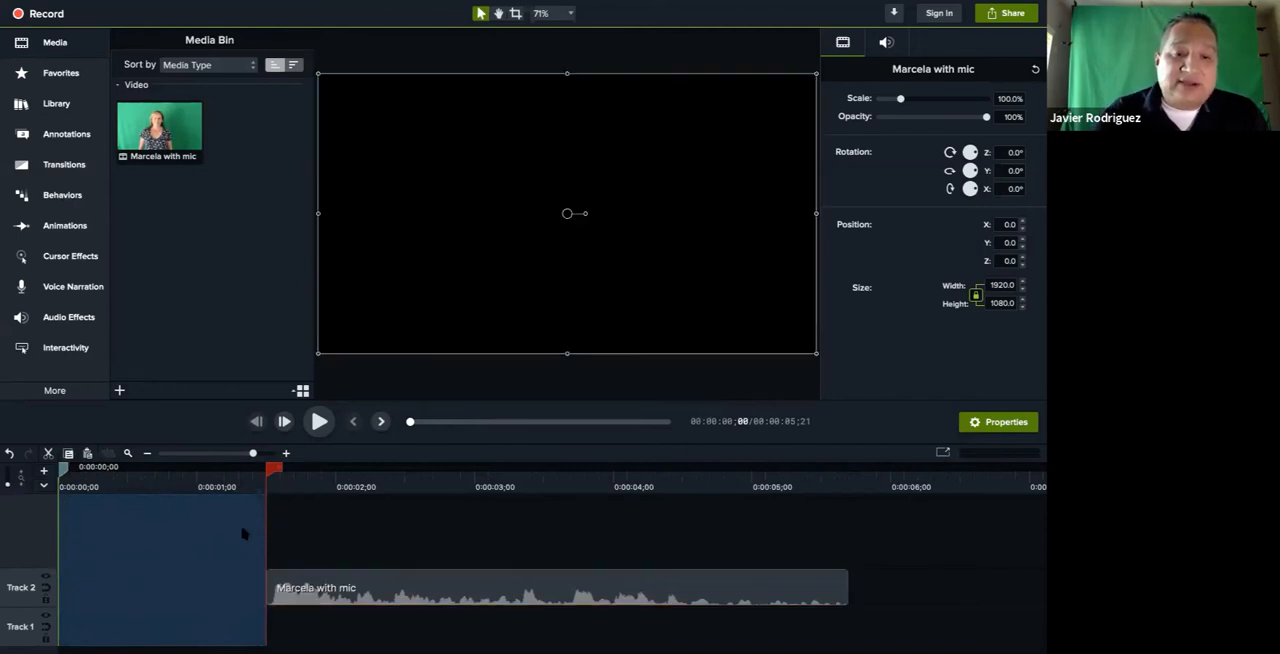
{"action": "left_click", "coordinate": [294, 541]}
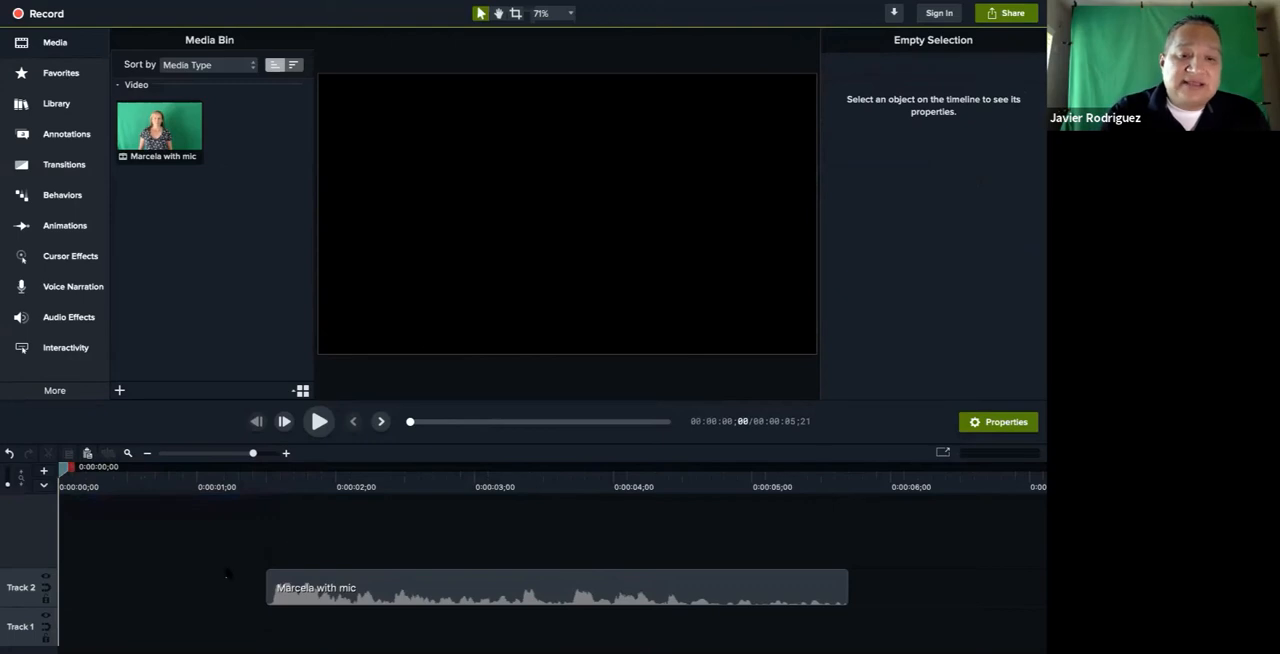
Move the trimmed clip to the start of Track 2, and undo both the move and the range deletion
{"action": "left_click", "coordinate": [377, 598]}
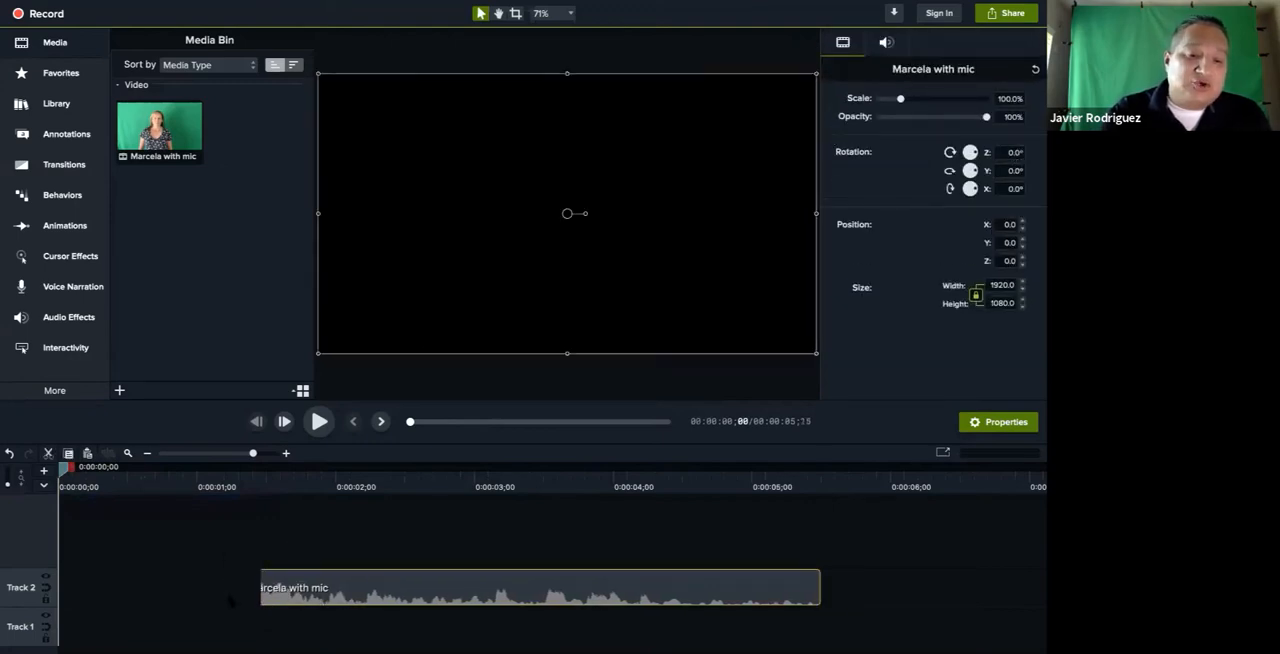
{"action": "left_click_drag", "start_coordinate": [377, 598], "coordinate": [177, 598]}
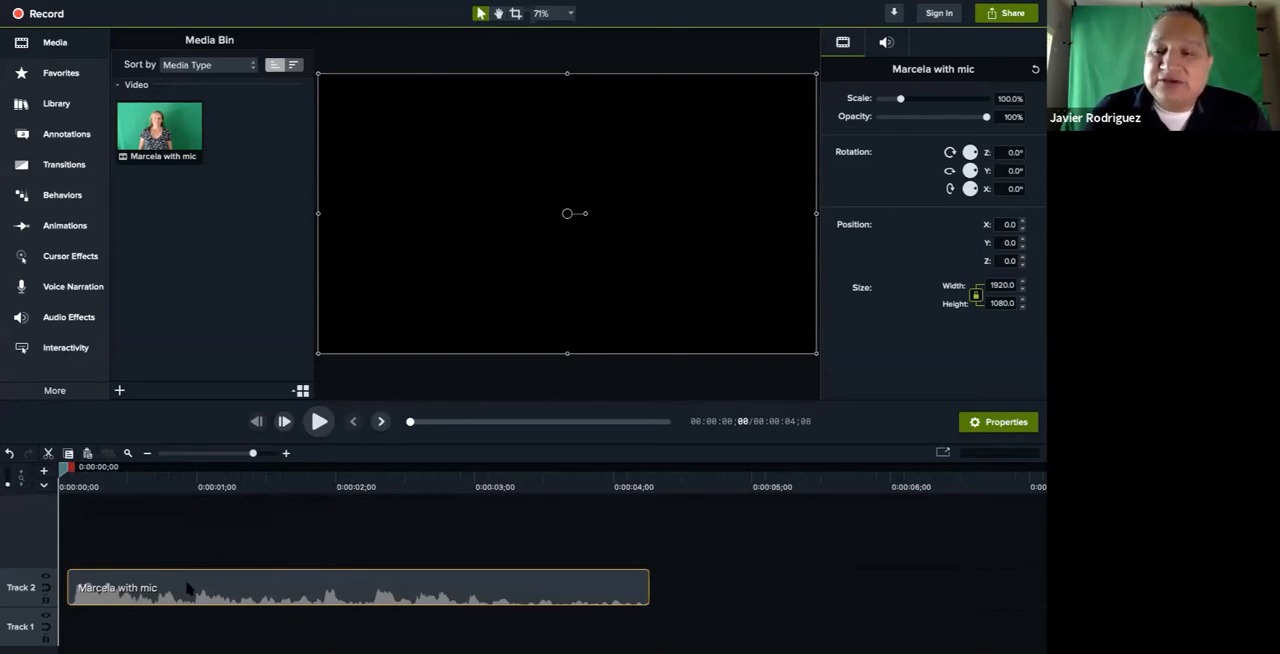
{"action": "mouse_move", "coordinate": [187, 588]}
{"action": "left_mouse_down"}
{"action": "mouse_move", "coordinate": [220, 590]}
{"action": "mouse_move", "coordinate": [209, 590]}
{"action": "left_mouse_up"}
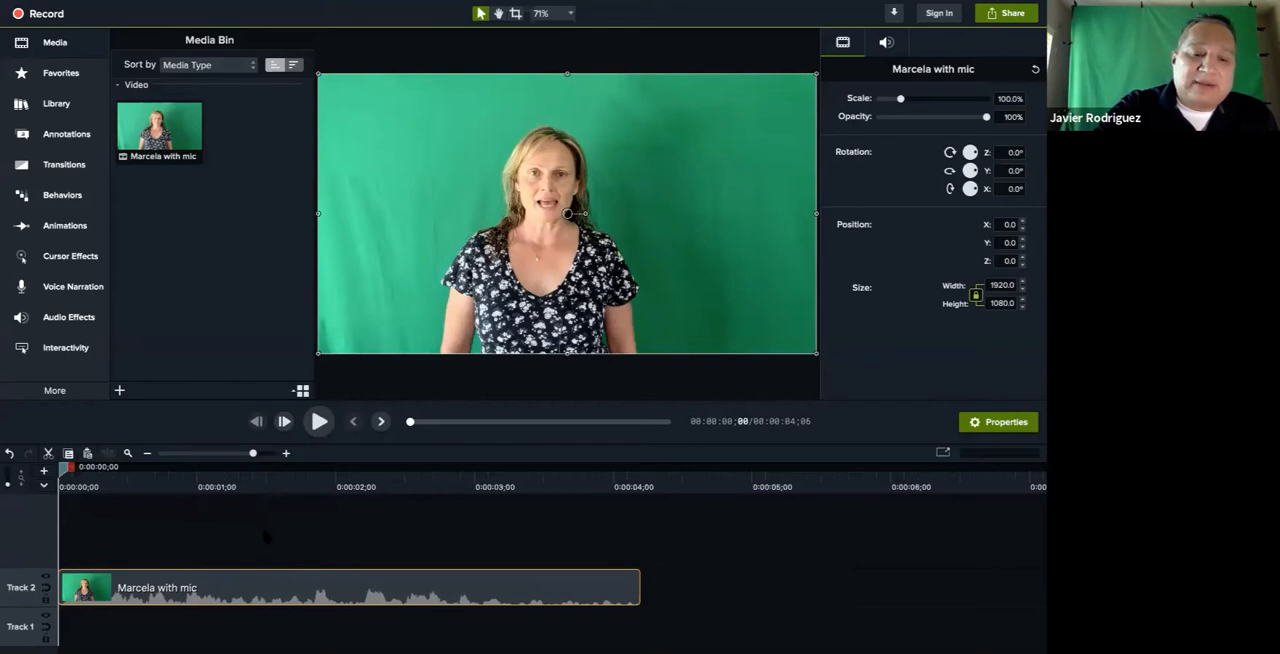
{"action": "key", "text": "ctrl+z"}
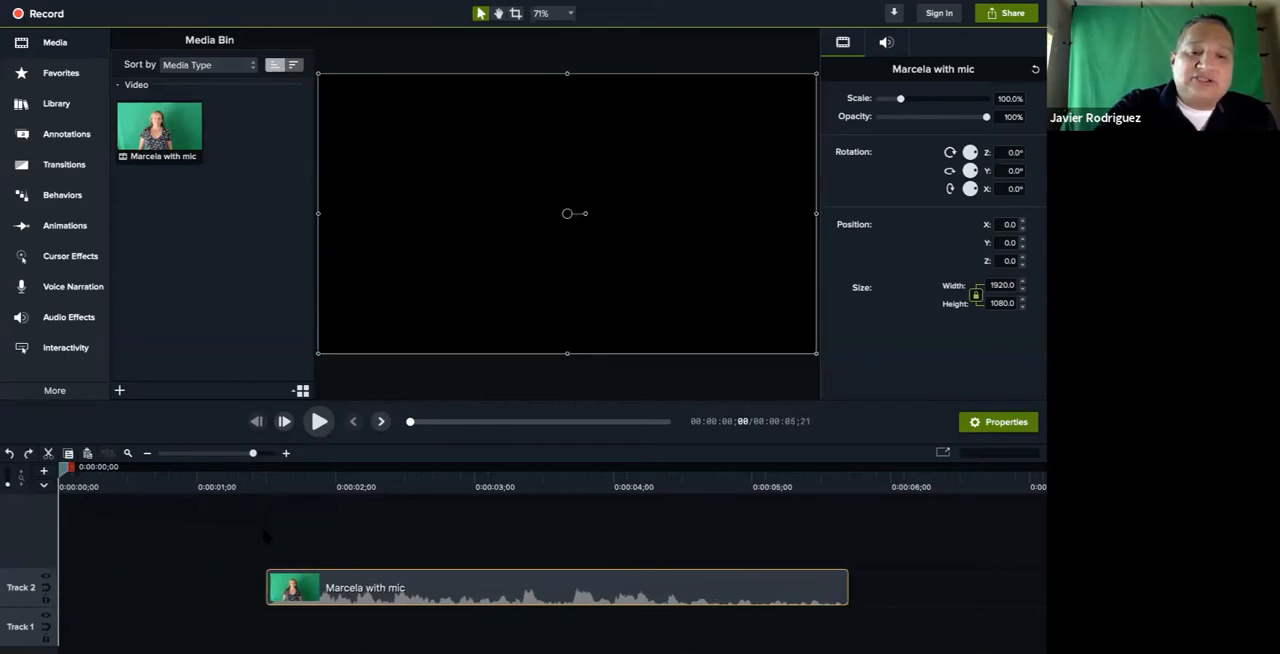
{"action": "key", "text": "ctrl+z"}
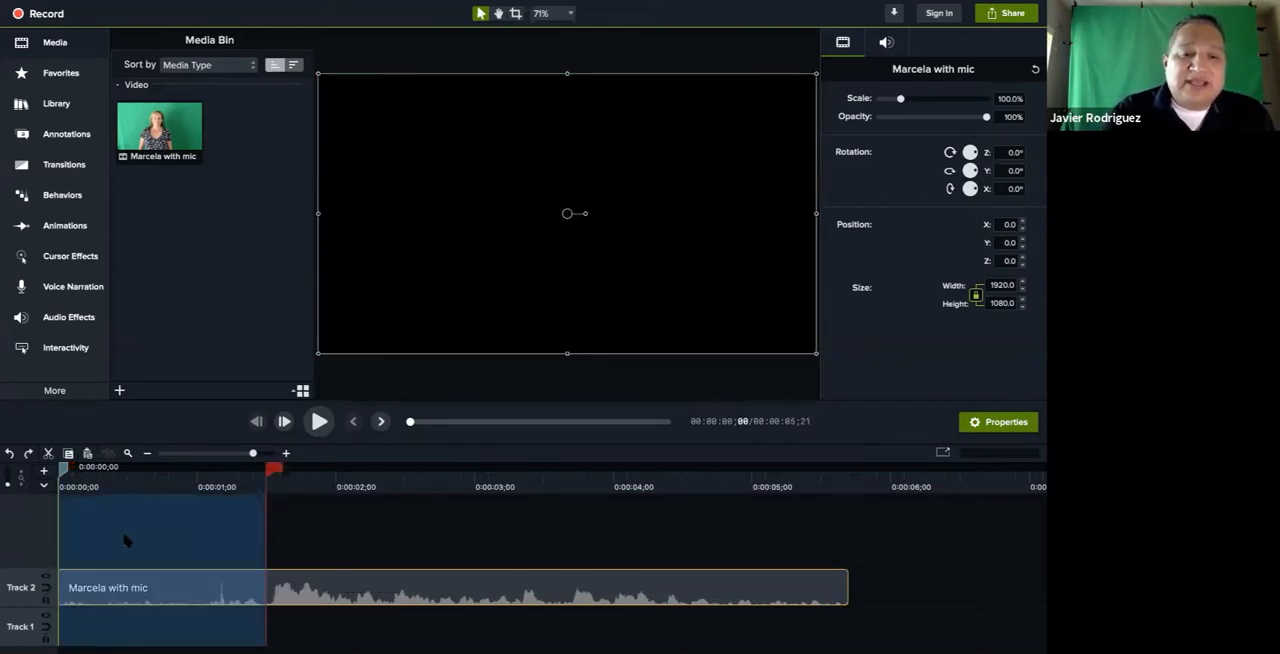
Ripple delete the selected opening from 0:00:00;00 to 0:00:01;15 and play the shortened clip
{"action": "right_click", "coordinate": [155, 535]}
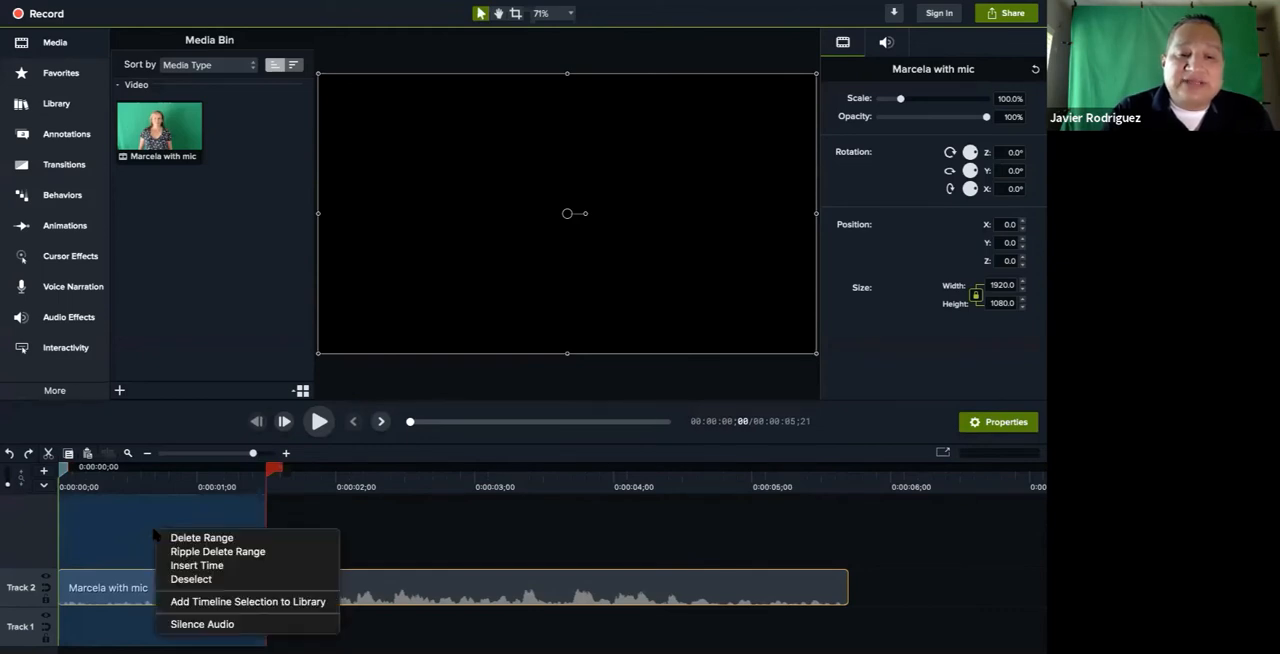
{"action": "left_click", "coordinate": [203, 552]}
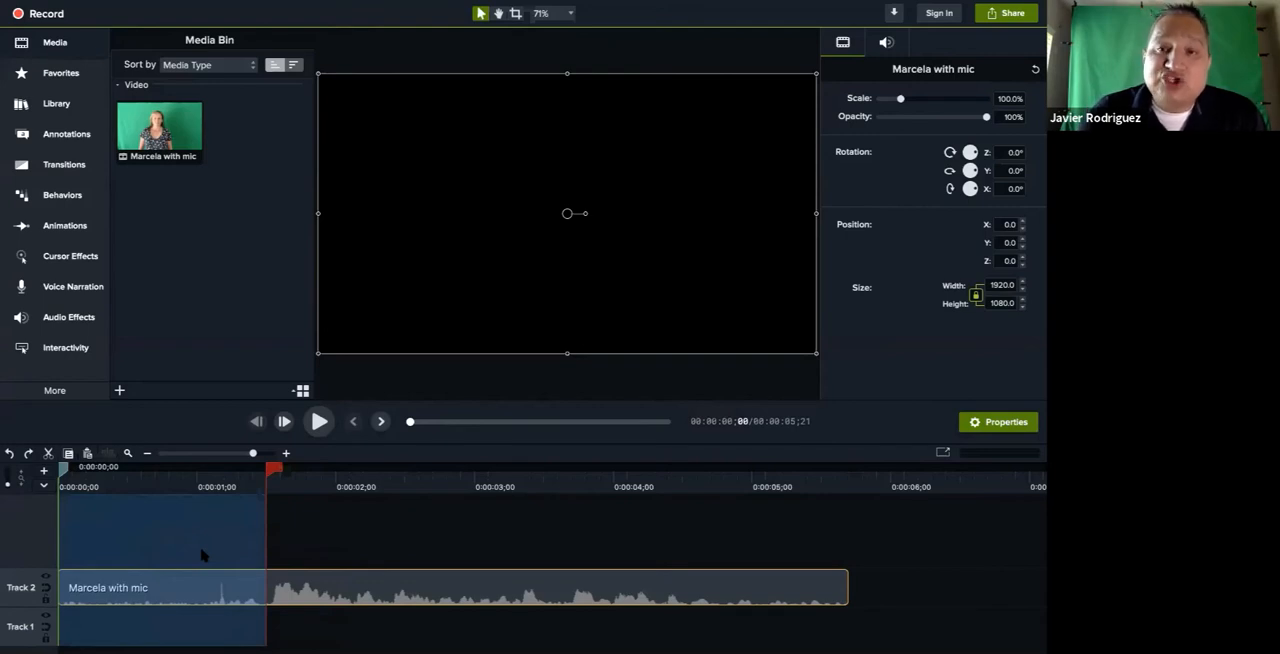
{"action": "key", "text": "ctrl+x"}
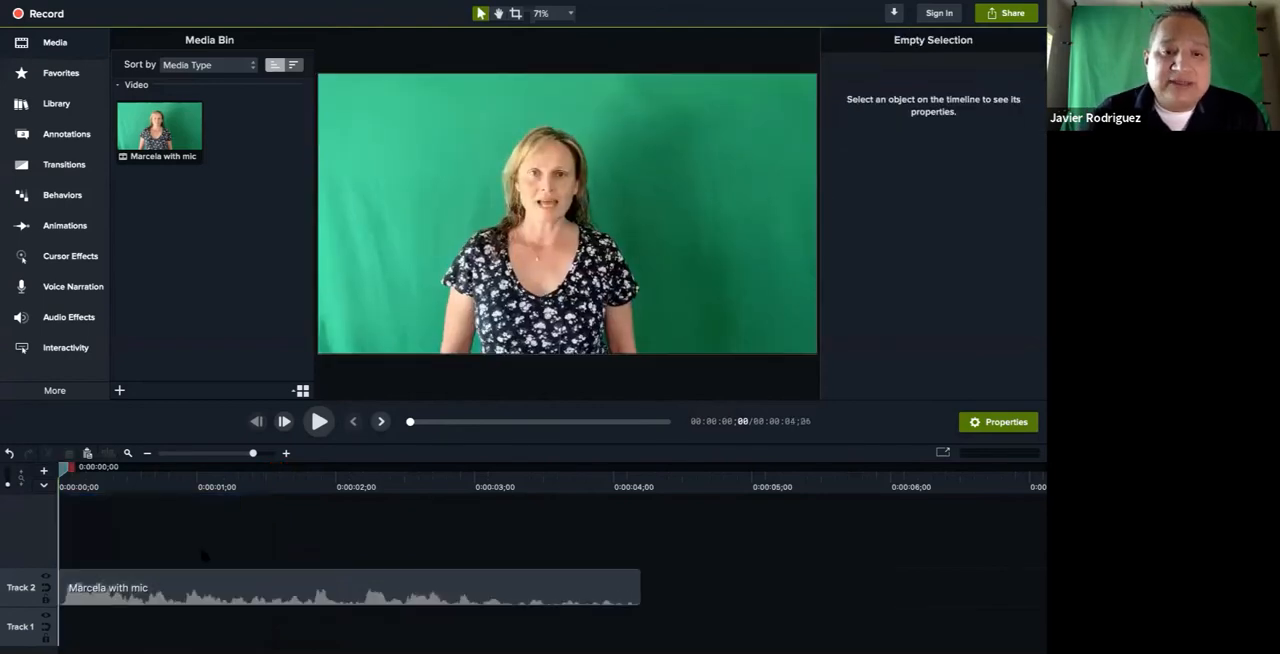
{"action": "left_click", "coordinate": [319, 422]}
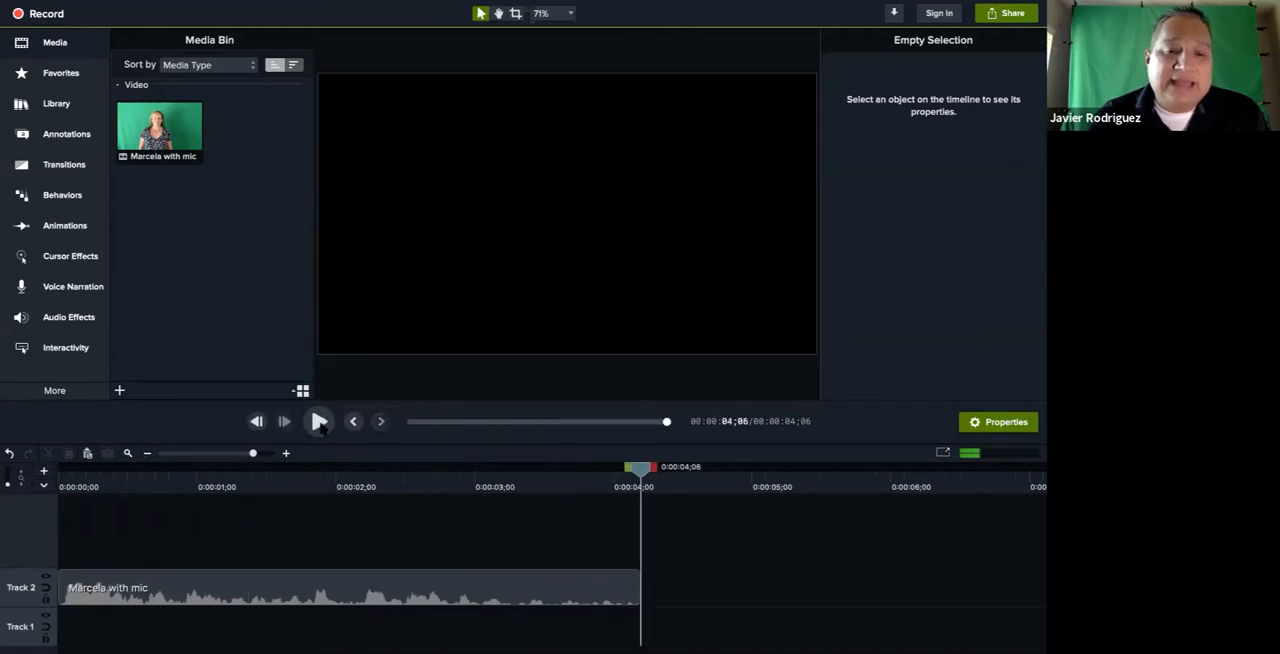
Undo the ripple delete and pull the end of the timeline selection back to about 0:00:01;11
{"action": "key", "text": "ctrl+z"}
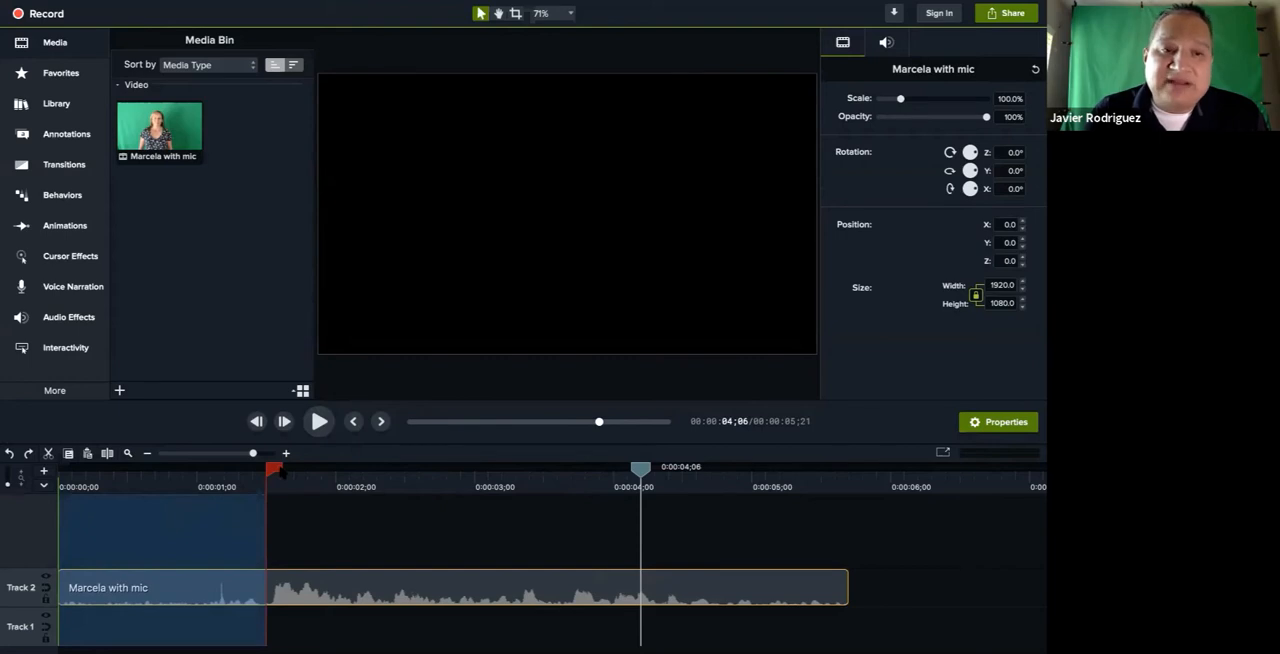
{"action": "left_click_drag", "start_coordinate": [281, 472], "coordinate": [267, 472]}
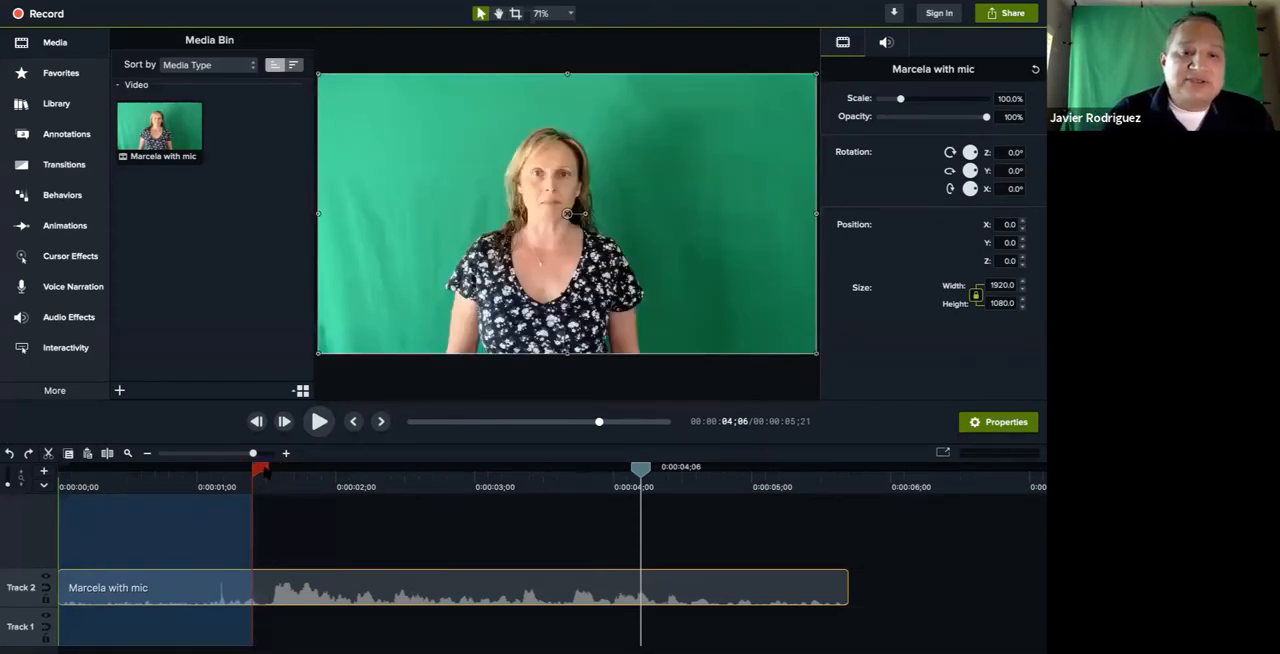
{"action": "left_click_drag", "start_coordinate": [260, 472], "coordinate": [255, 472]}
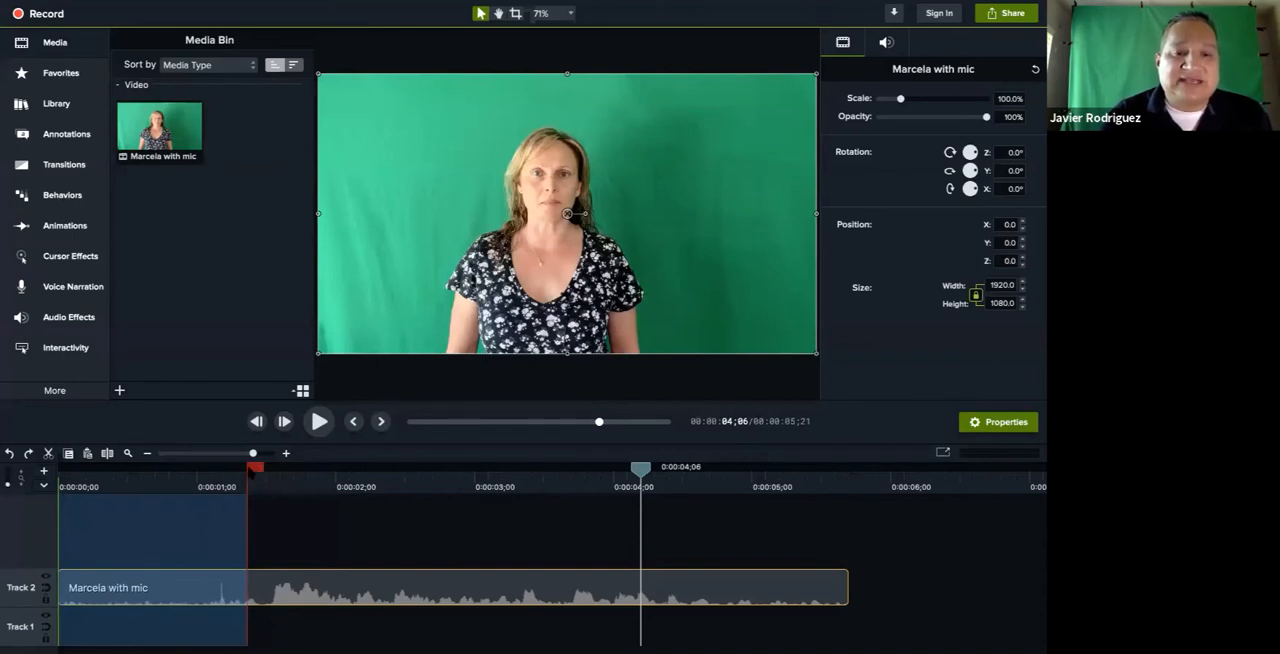
{"action": "left_click", "coordinate": [291, 477]}
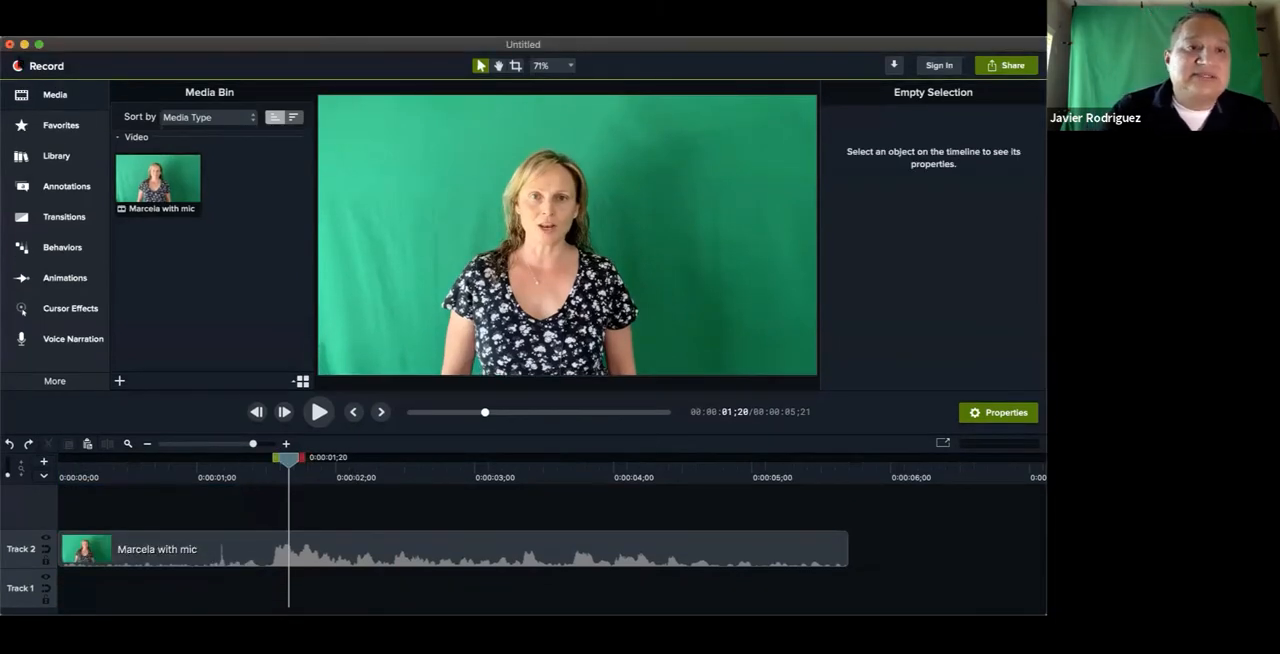
Return the window to full screen and ripple delete the clip's opening from 0:00:00;00 to about 0:00:01;04
{"action": "left_click", "coordinate": [39, 45]}
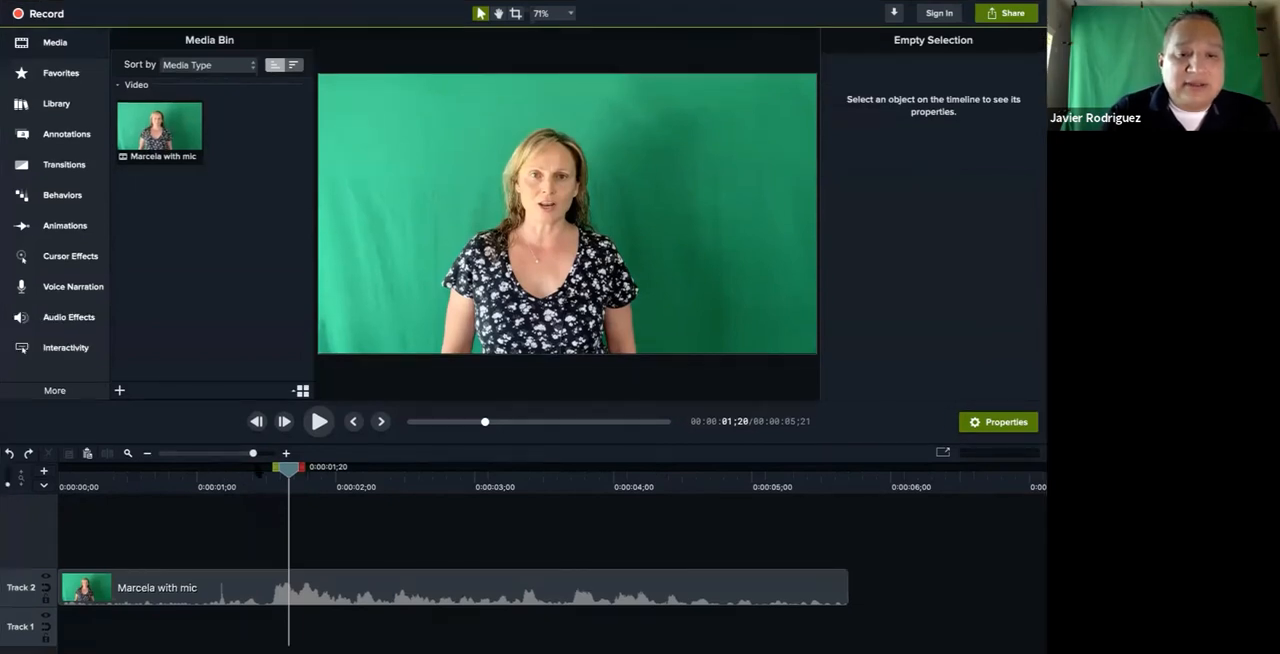
{"action": "left_click_drag", "start_coordinate": [288, 467], "coordinate": [62, 467]}
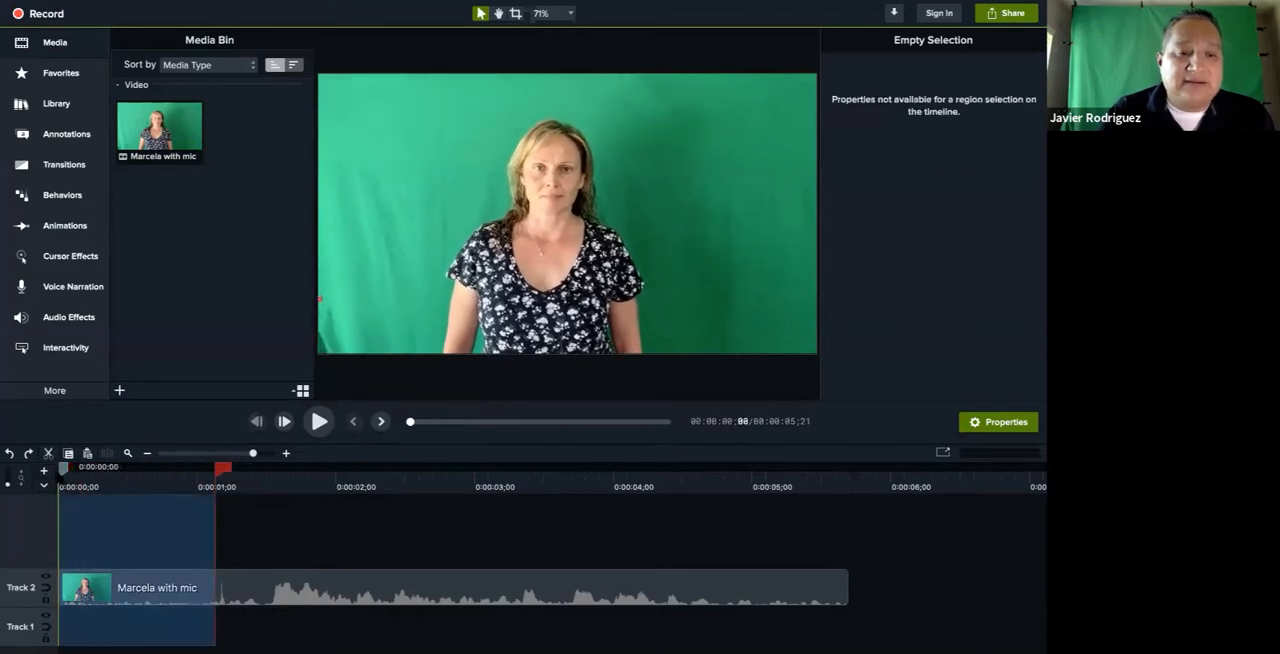
{"action": "right_click", "coordinate": [130, 532]}
{"action": "left_click", "coordinate": [149, 554]}
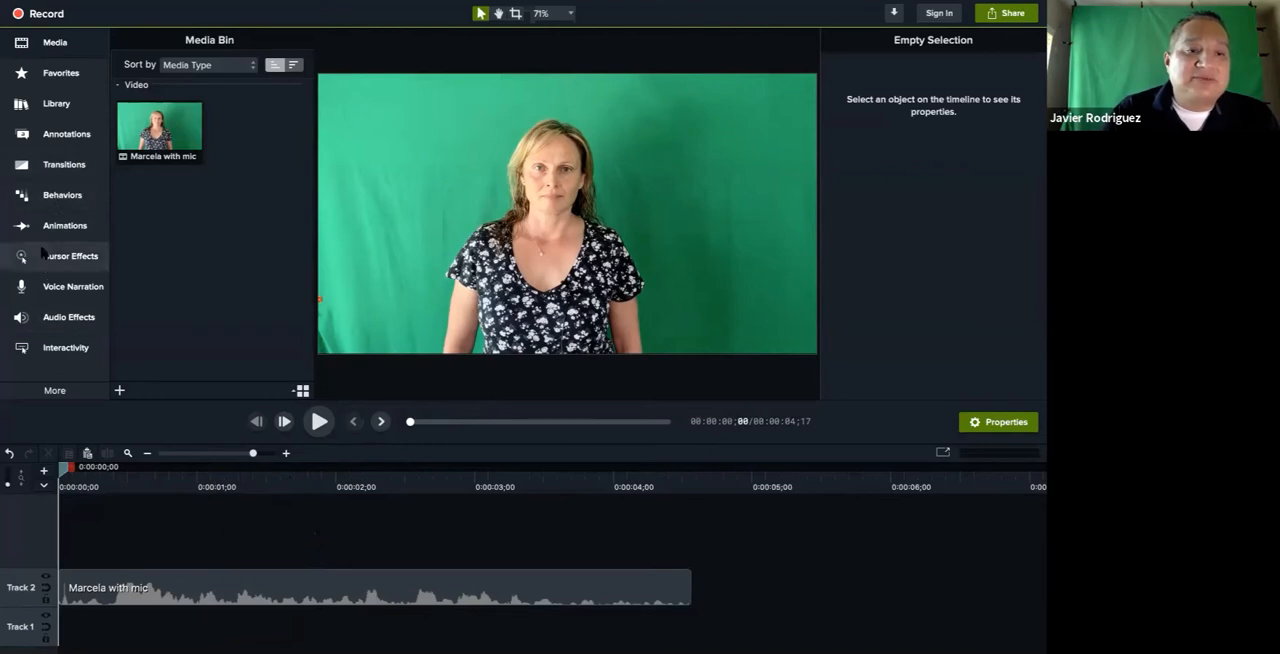
Apply the Remove a Color visual effect to the green-screen clip on Track 2
{"action": "left_click", "coordinate": [55, 392]}
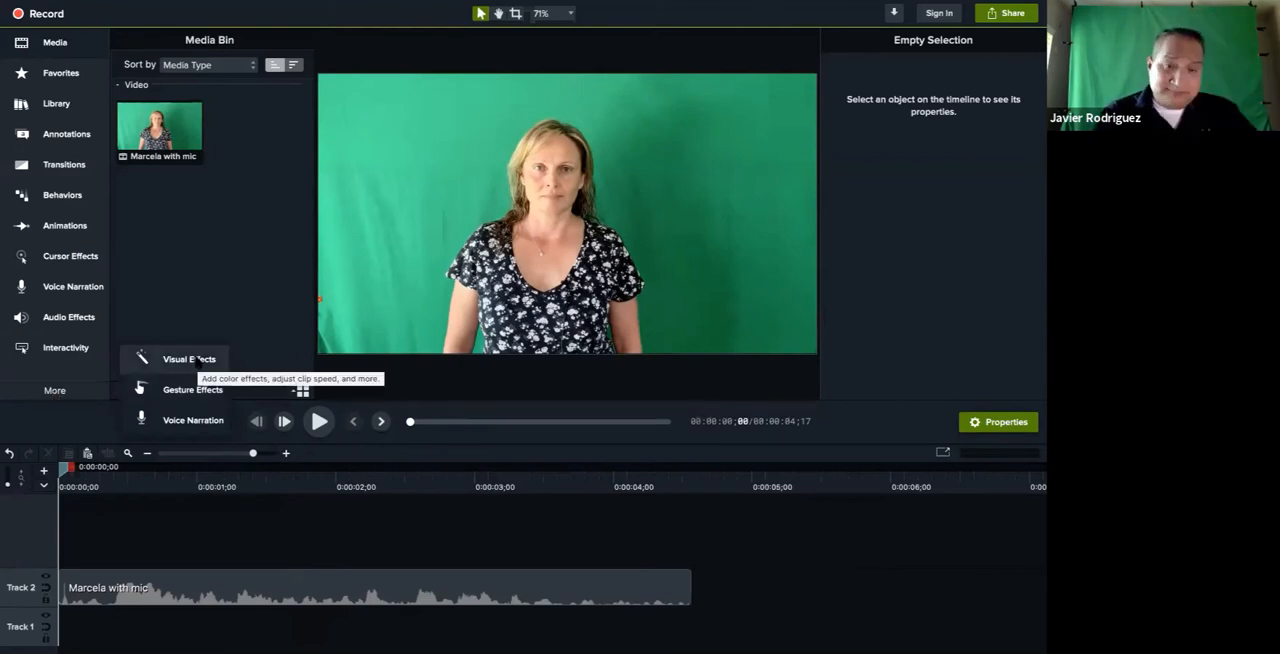
{"action": "left_click", "coordinate": [190, 359]}
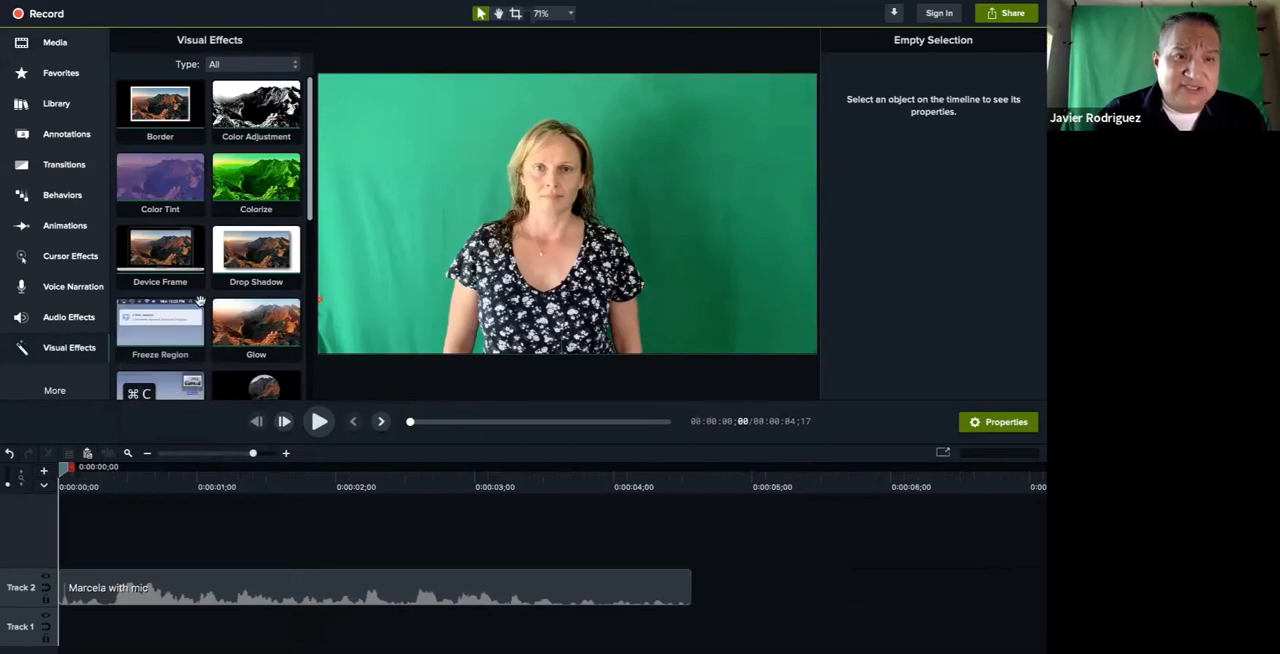
{"action": "scroll", "coordinate": [204, 273], "scroll_direction": "down", "scroll_amount": 5}
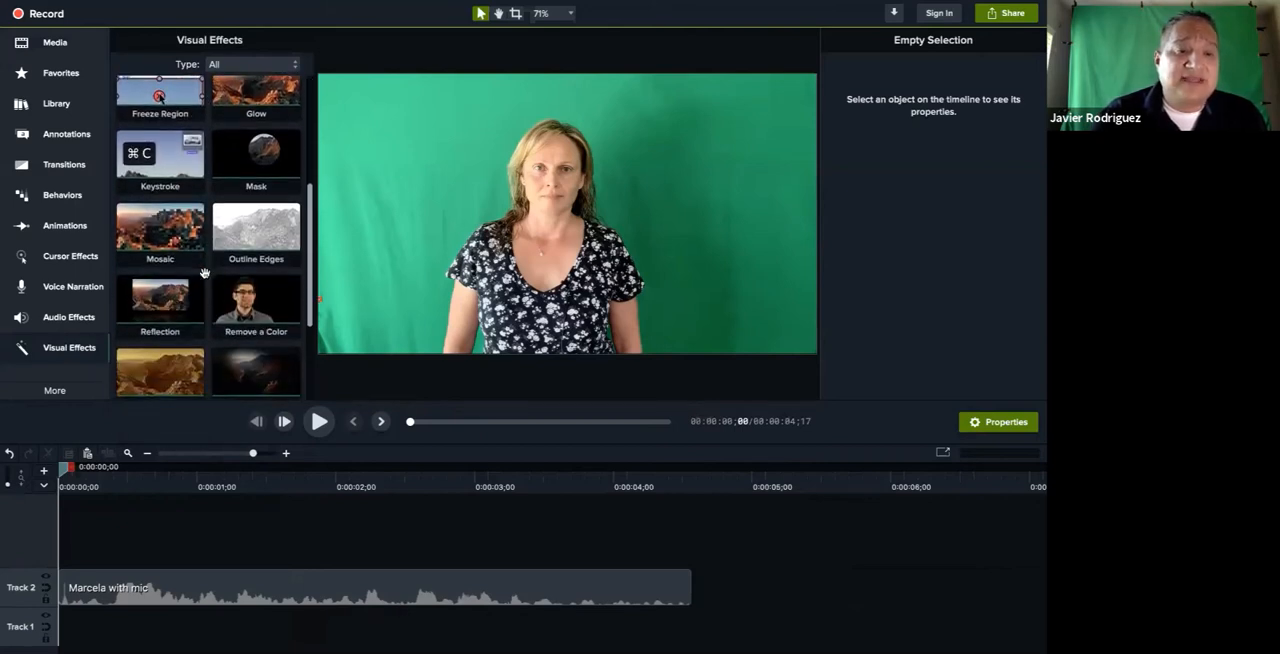
{"action": "scroll", "coordinate": [204, 273], "scroll_direction": "down", "scroll_amount": 3}
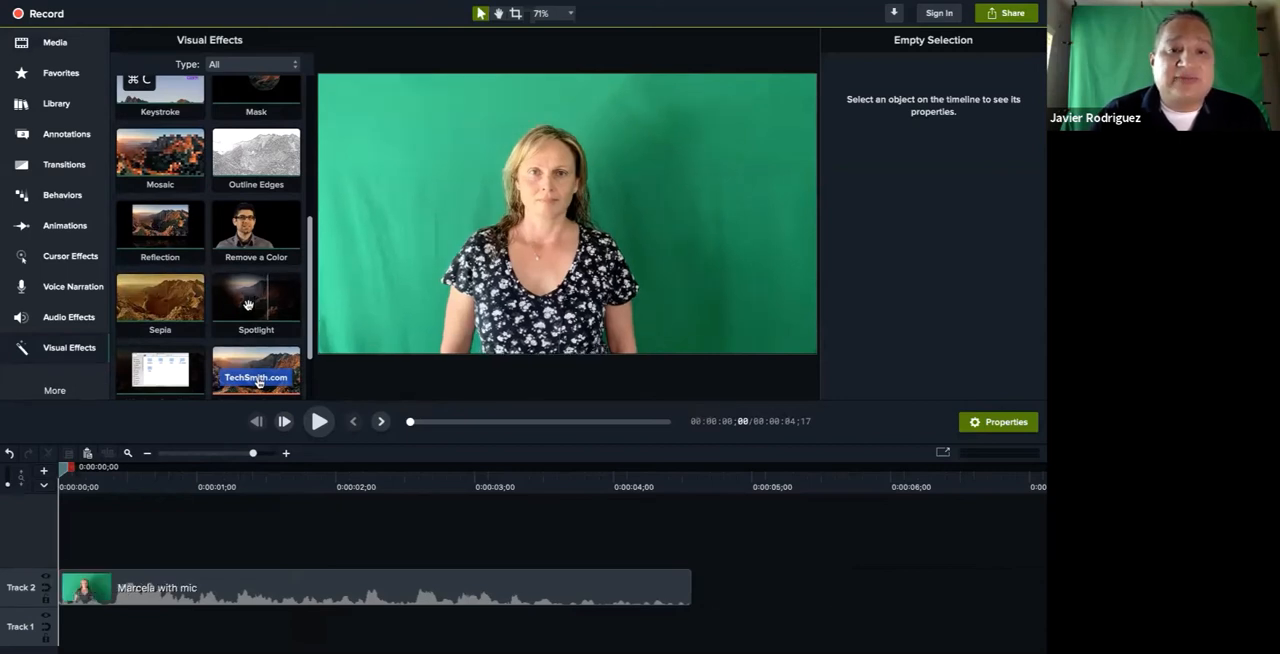
{"action": "scroll", "coordinate": [248, 304], "scroll_direction": "up", "scroll_amount": 1}
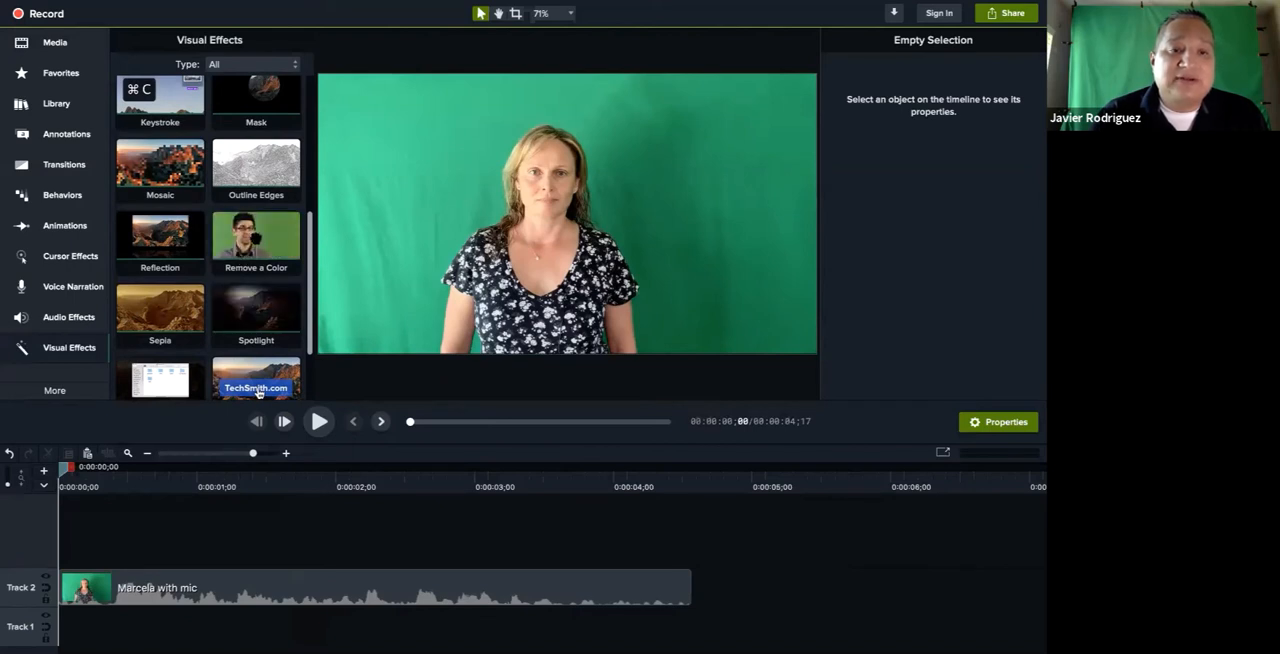
{"action": "left_click", "coordinate": [256, 240]}
{"action": "left_click_drag", "start_coordinate": [274, 296], "coordinate": [283, 585]}
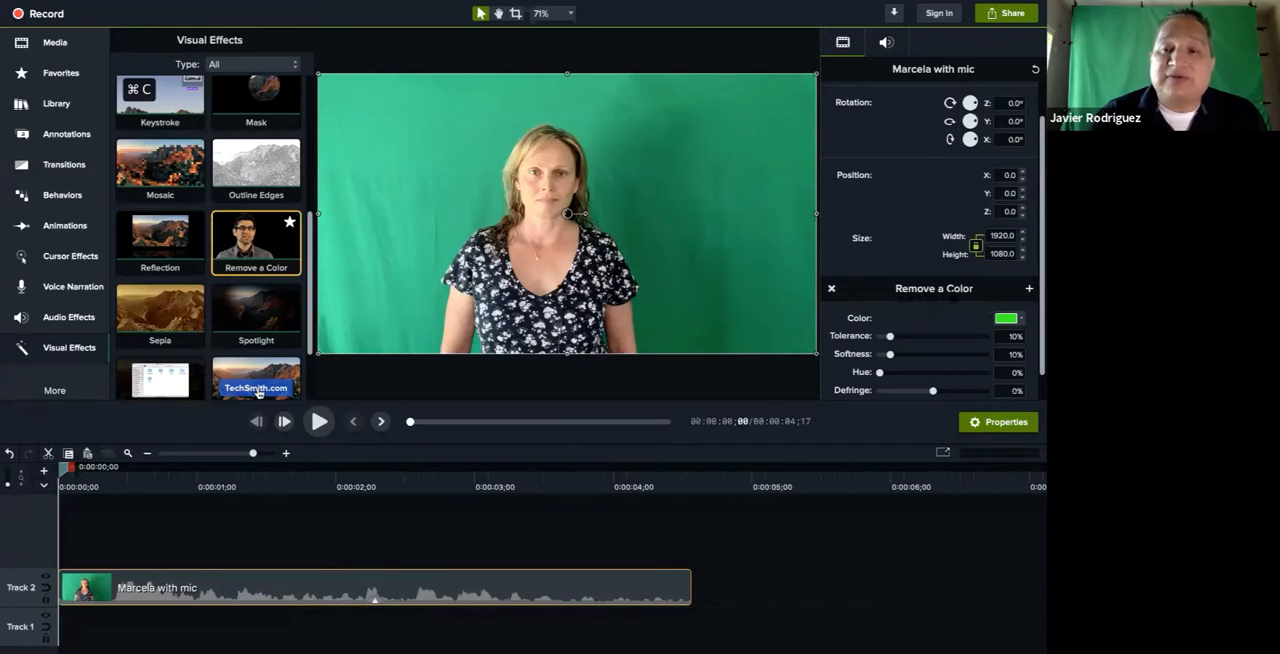
Set the color to remove by sampling the green backdrop beside the woman's head in the preview
{"action": "left_click", "coordinate": [1021, 319]}
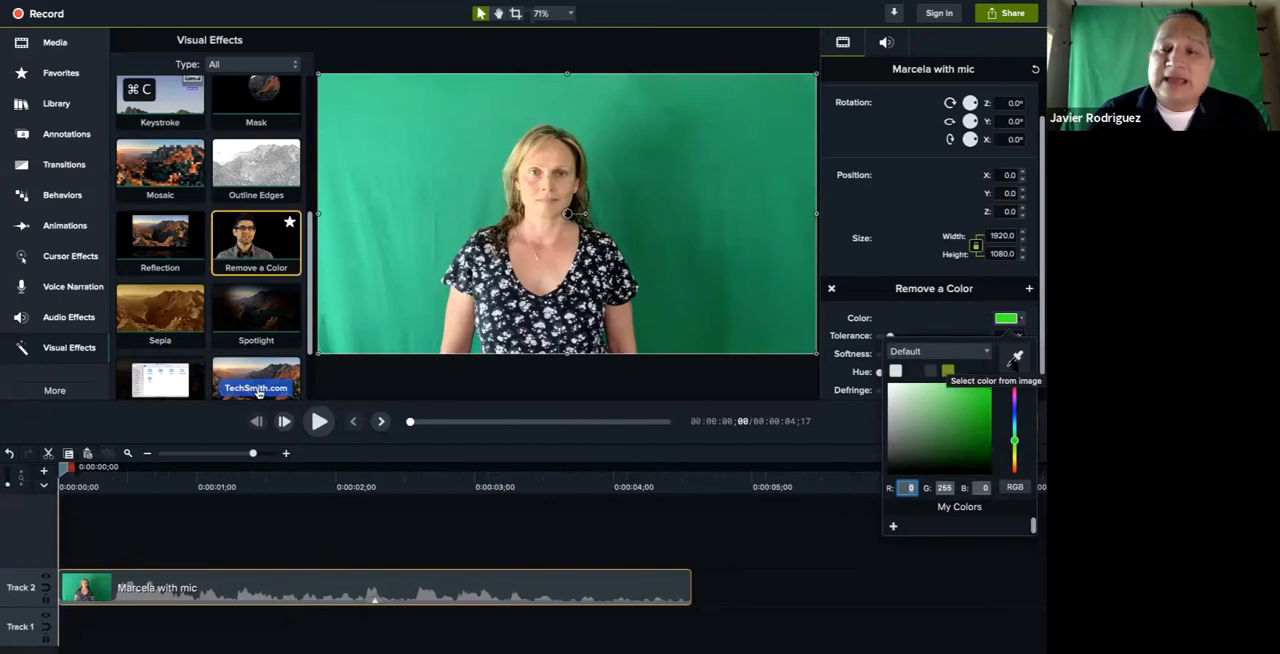
{"action": "left_click", "coordinate": [1016, 357]}
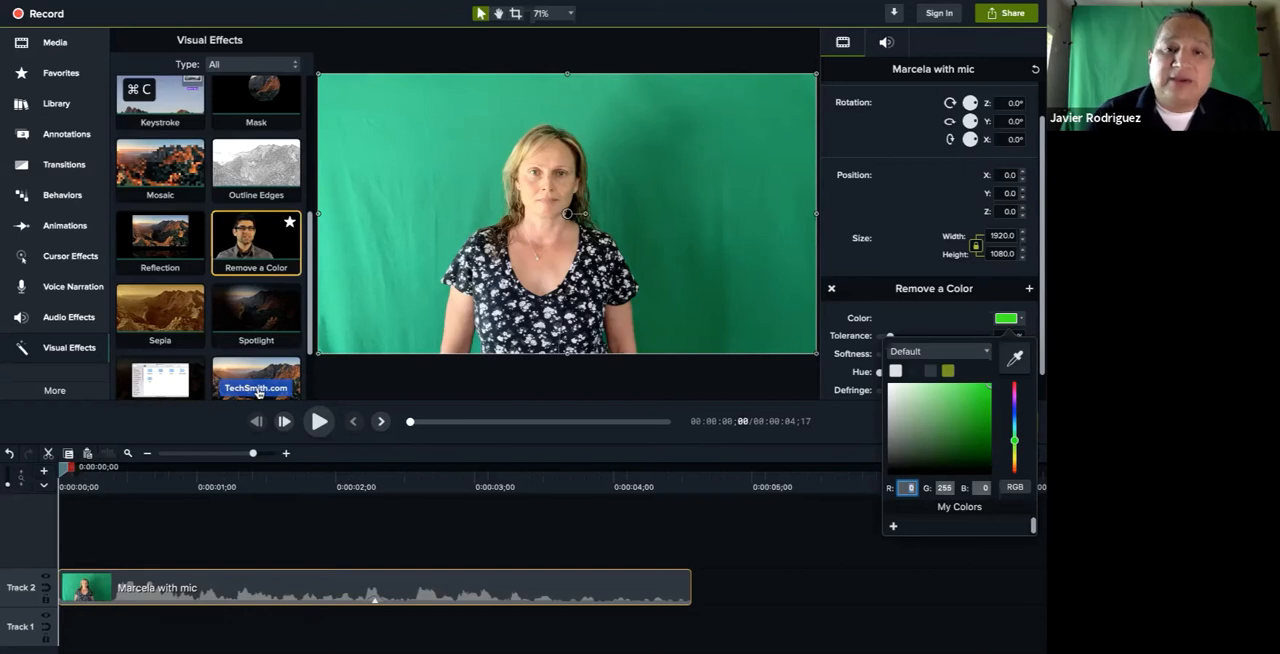
{"action": "left_click", "coordinate": [450, 150]}
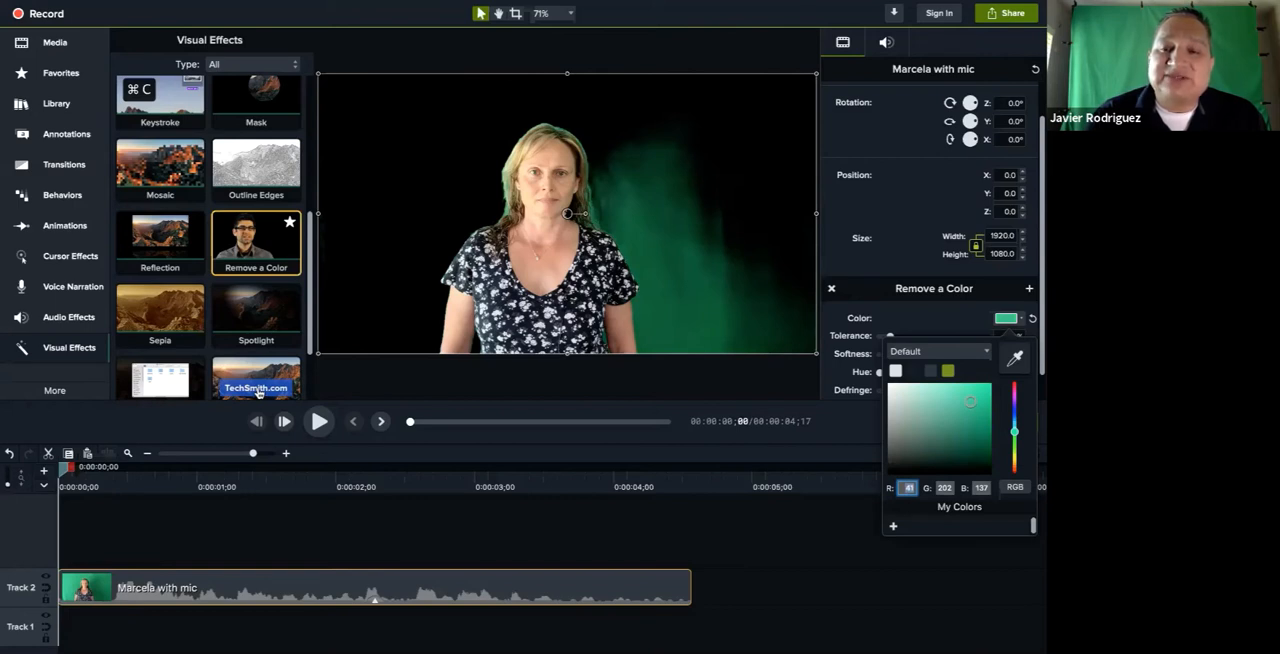
{"action": "left_click", "coordinate": [937, 320]}
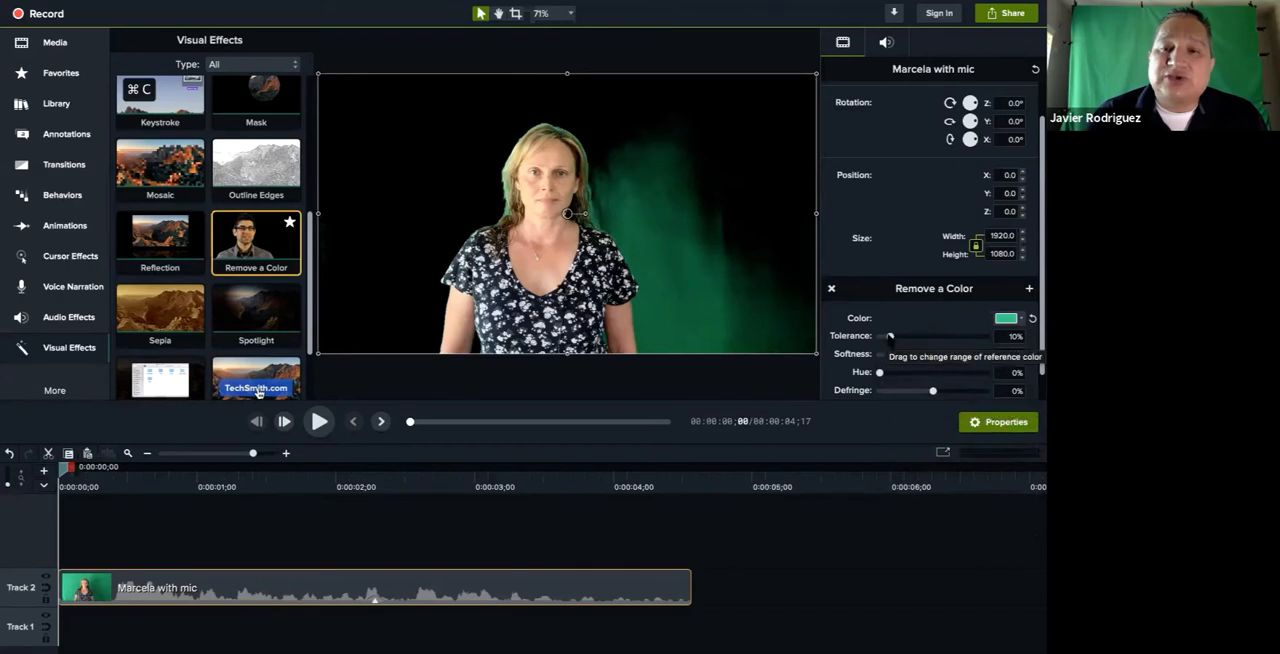
Raise the Remove a Color tolerance to 31%, play the clip, and park the playhead at 0:00:01;24
{"action": "left_click_drag", "start_coordinate": [890, 337], "coordinate": [899, 337]}
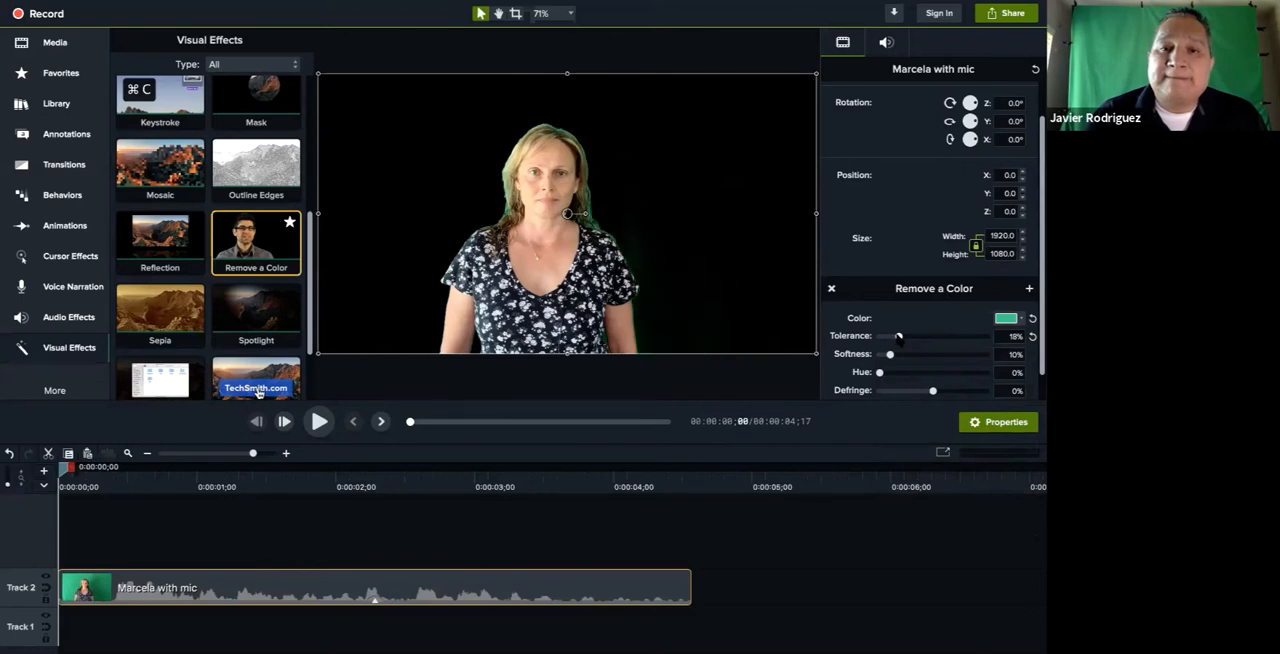
{"action": "left_click_drag", "start_coordinate": [899, 337], "coordinate": [912, 337]}
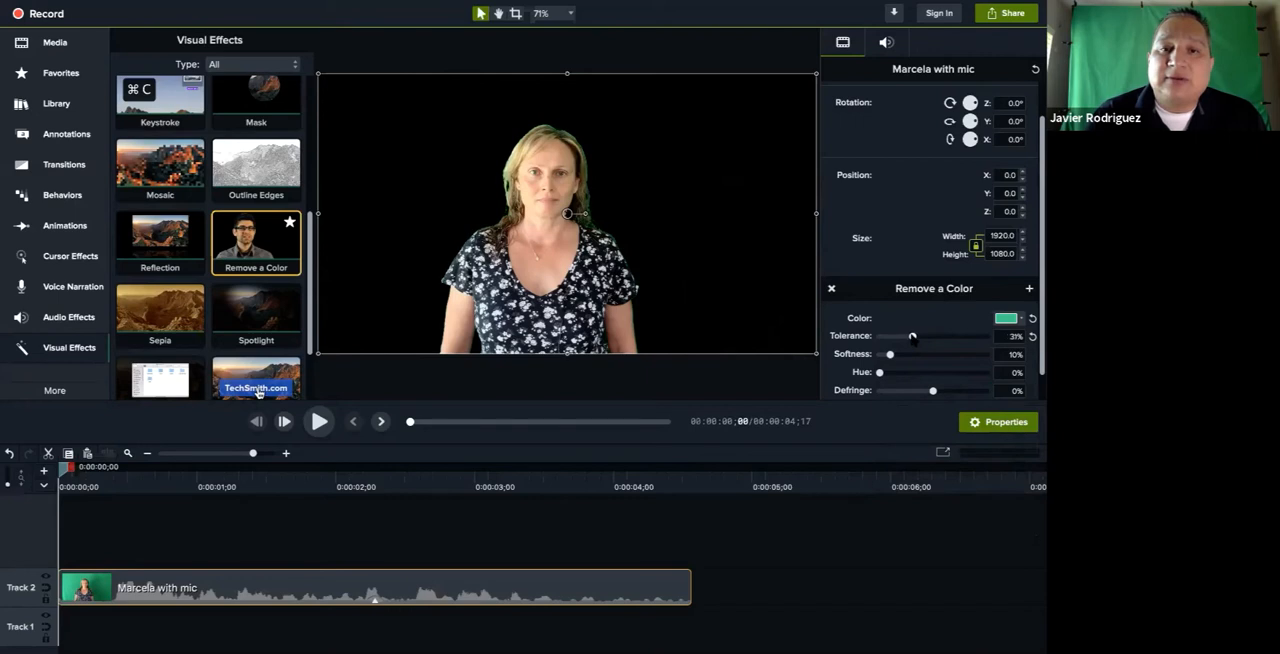
{"action": "left_click", "coordinate": [318, 424]}
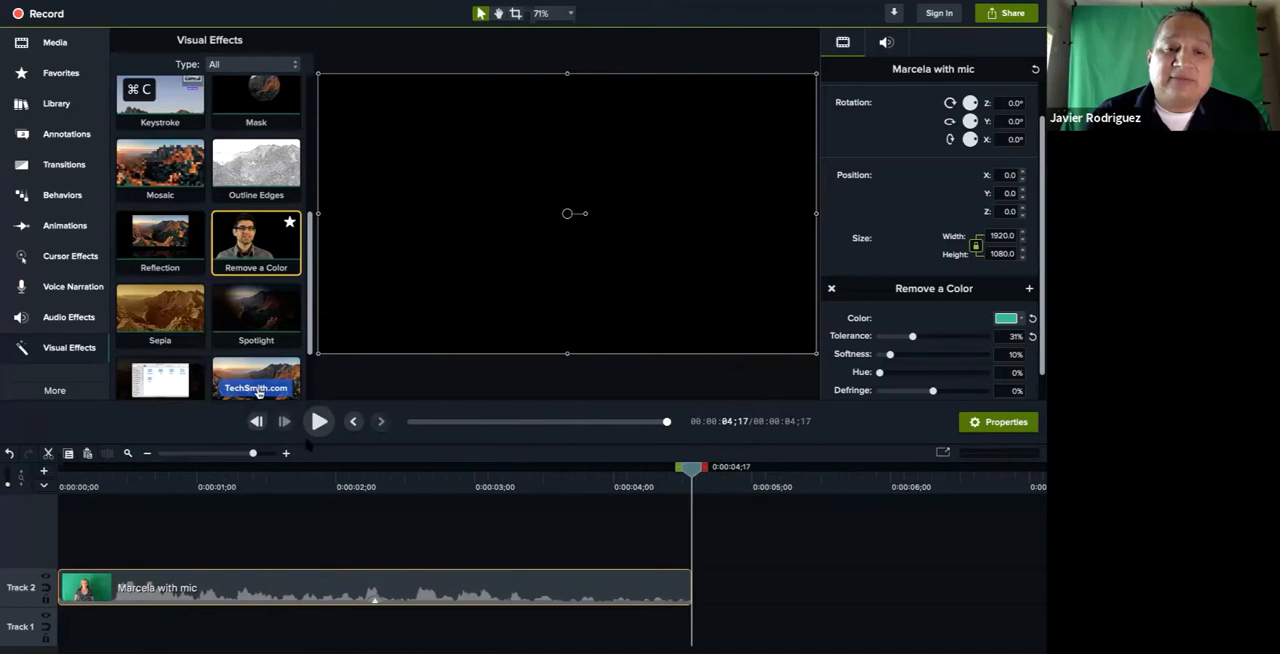
{"action": "left_click", "coordinate": [310, 484]}
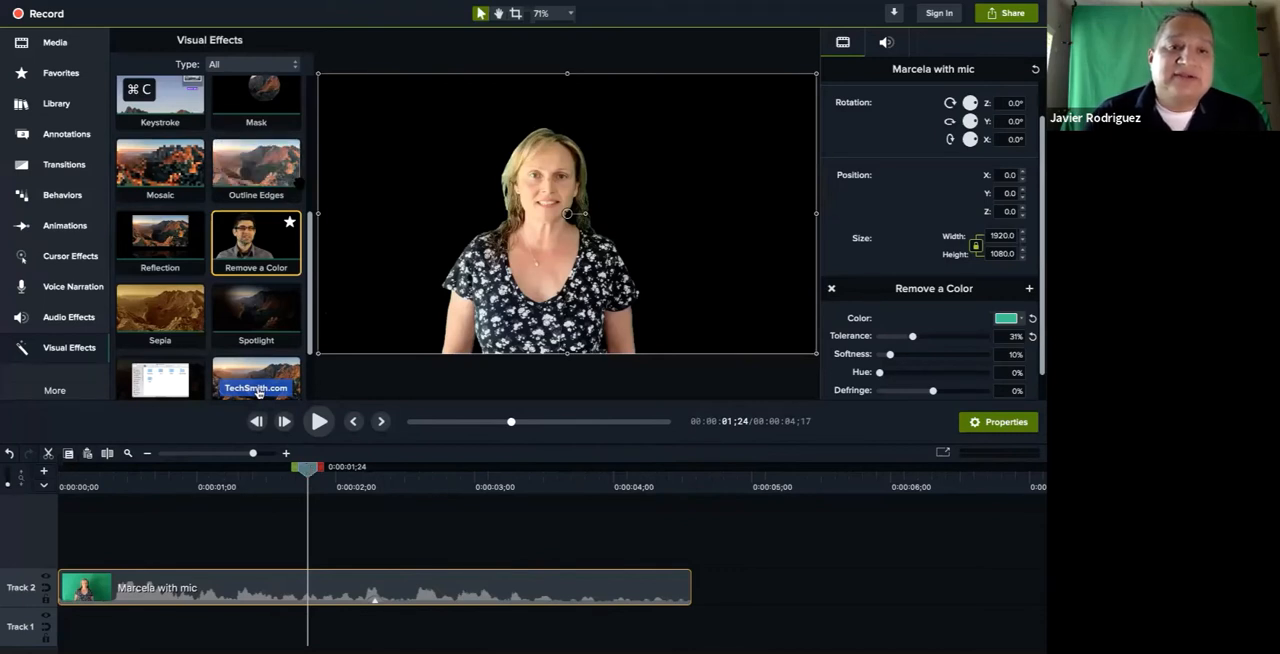
{"action": "scroll", "coordinate": [309, 191], "scroll_direction": "up", "scroll_amount": 5}
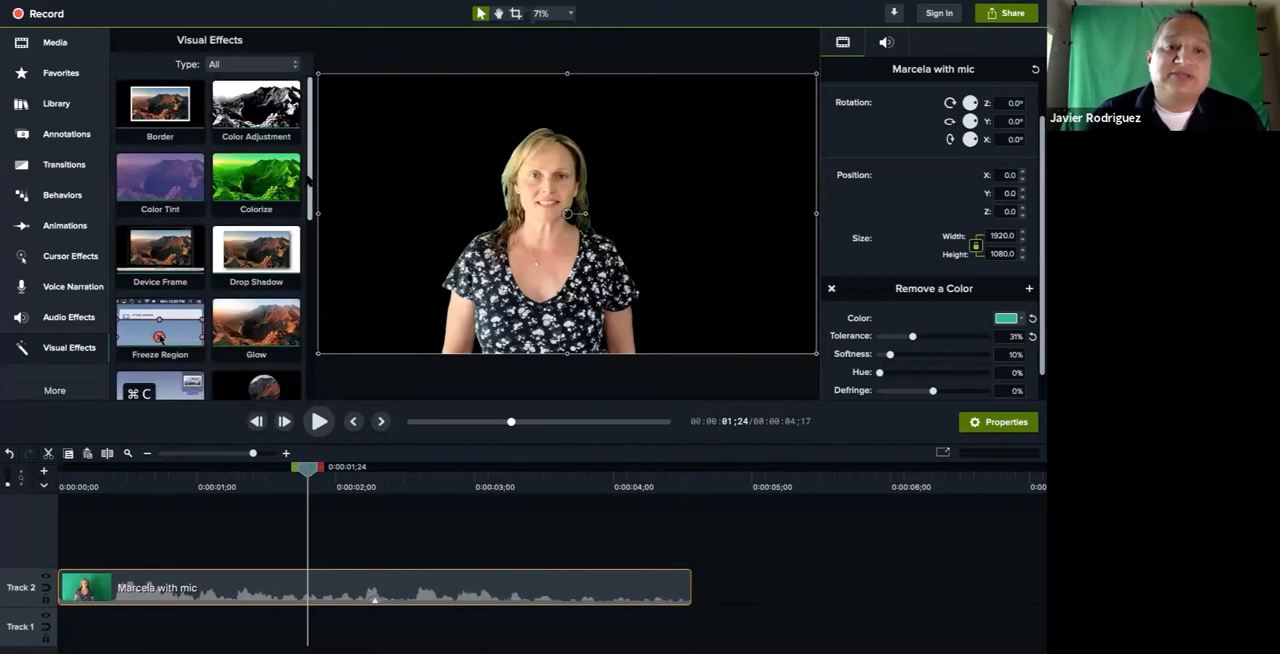
{"action": "scroll", "coordinate": [309, 191], "scroll_direction": "down", "scroll_amount": 5}
{"action": "scroll", "coordinate": [208, 236], "scroll_direction": "up", "scroll_amount": 3}
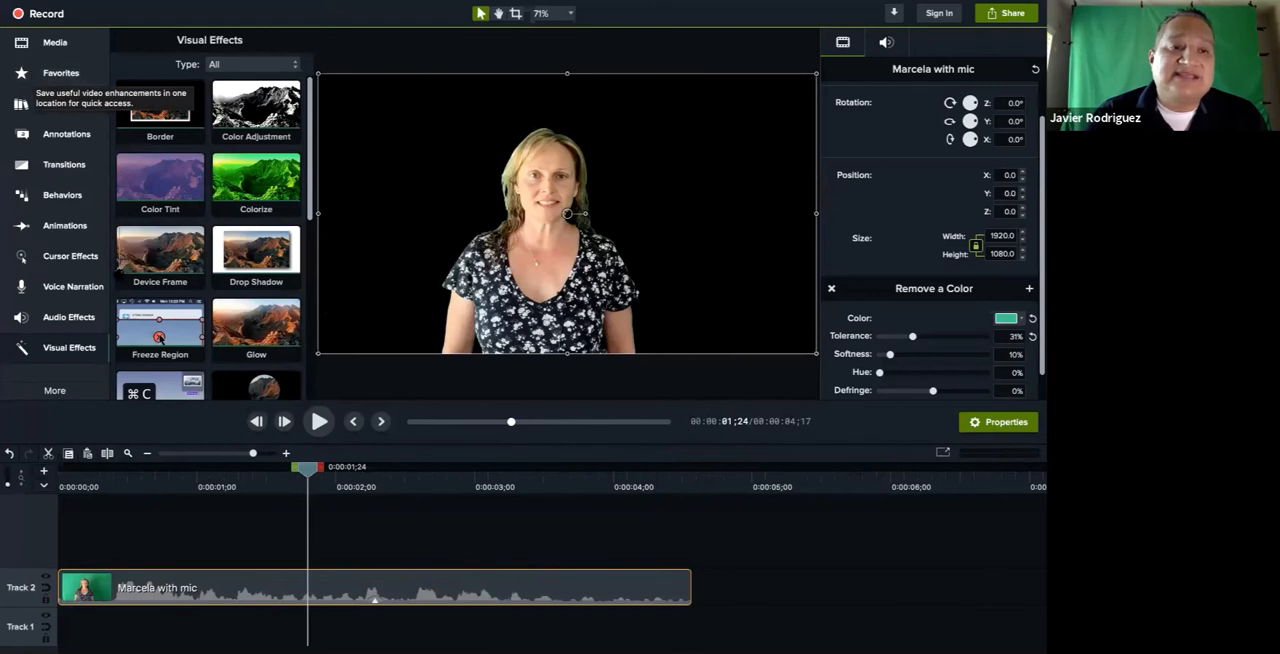
Search the Dropbox import dialog for "office back" and import the office background image into the media bin
{"action": "left_click", "coordinate": [68, 46]}
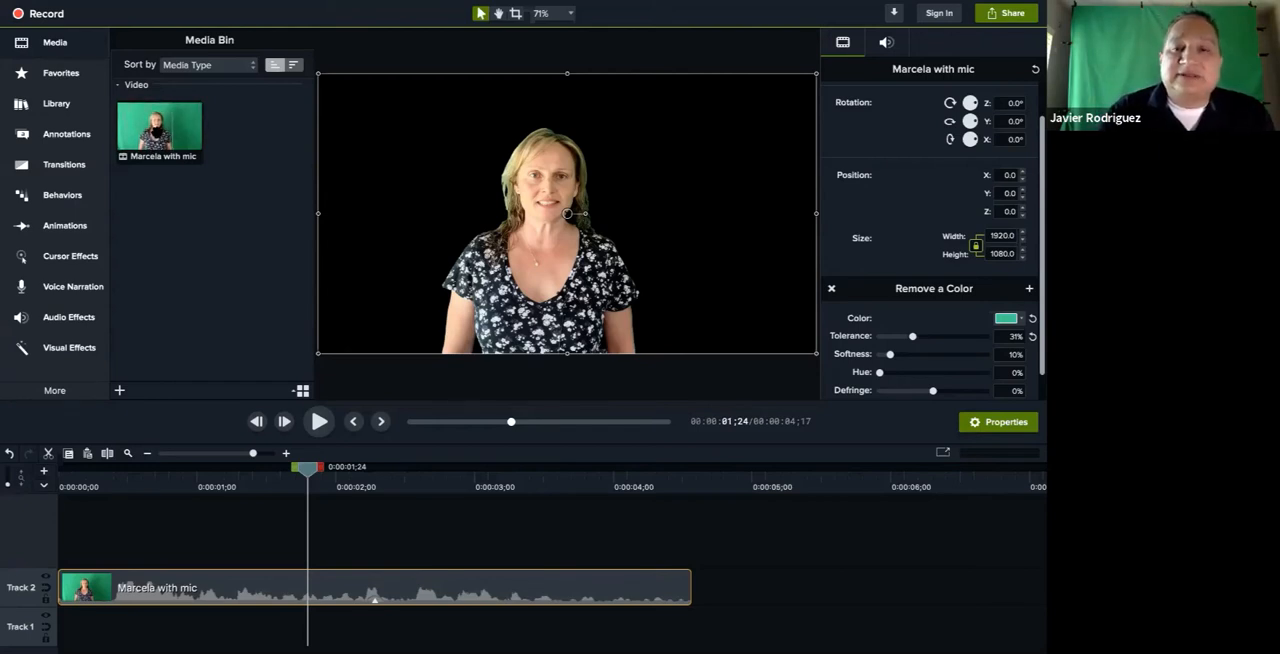
{"action": "left_click", "coordinate": [119, 390]}
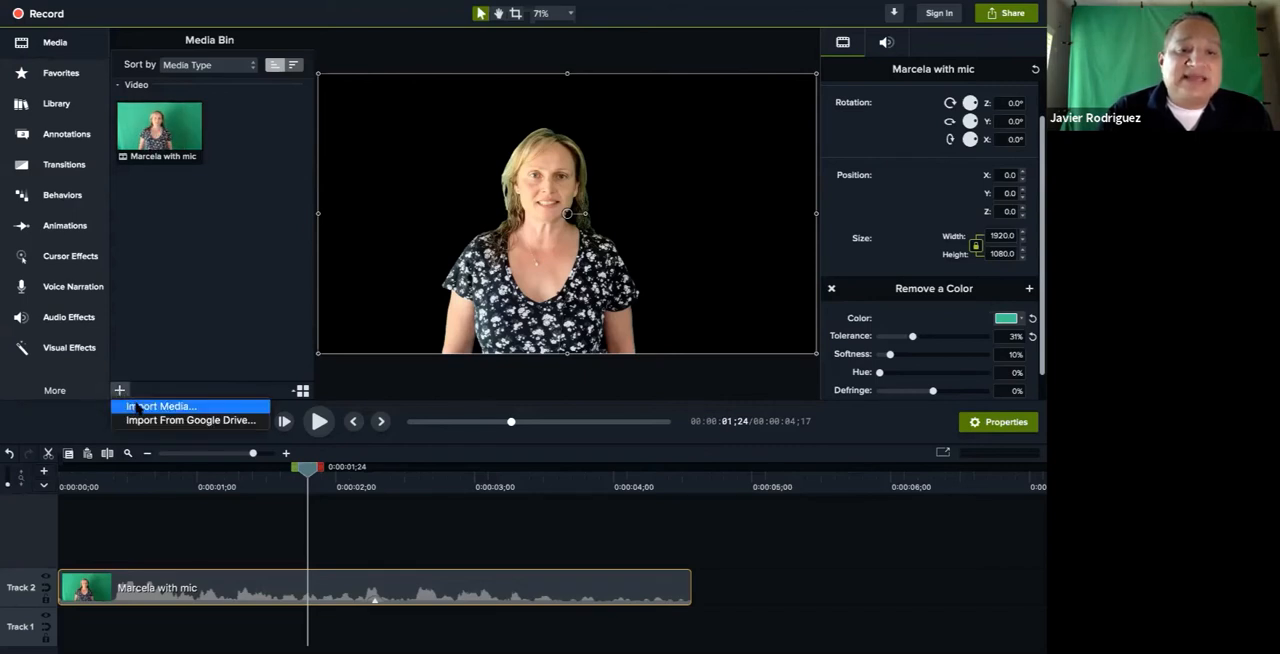
{"action": "left_click", "coordinate": [138, 406]}
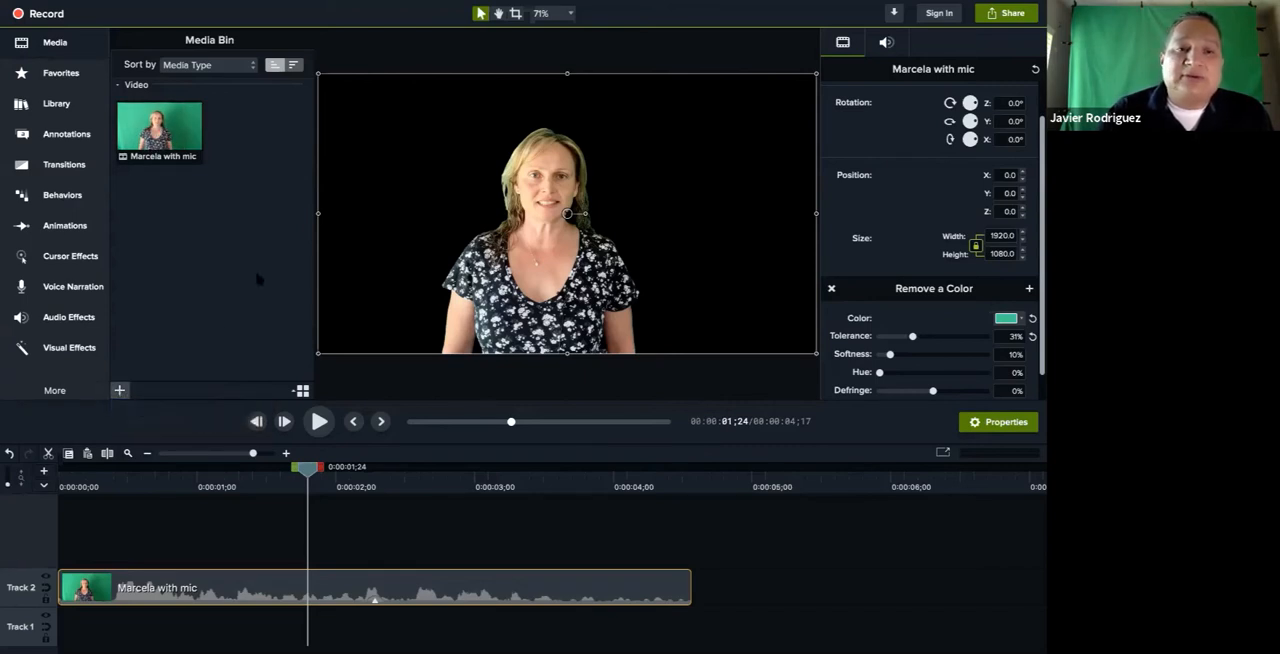
{"action": "left_click", "coordinate": [279, 139]}
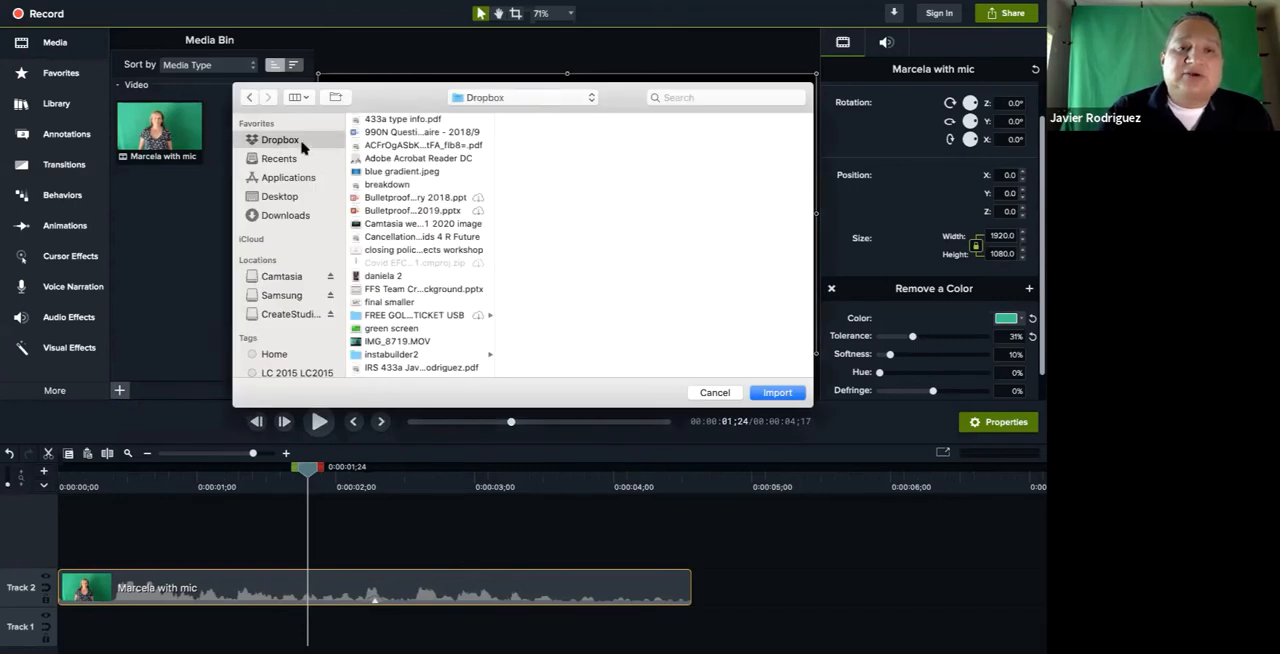
{"action": "left_click", "coordinate": [670, 99]}
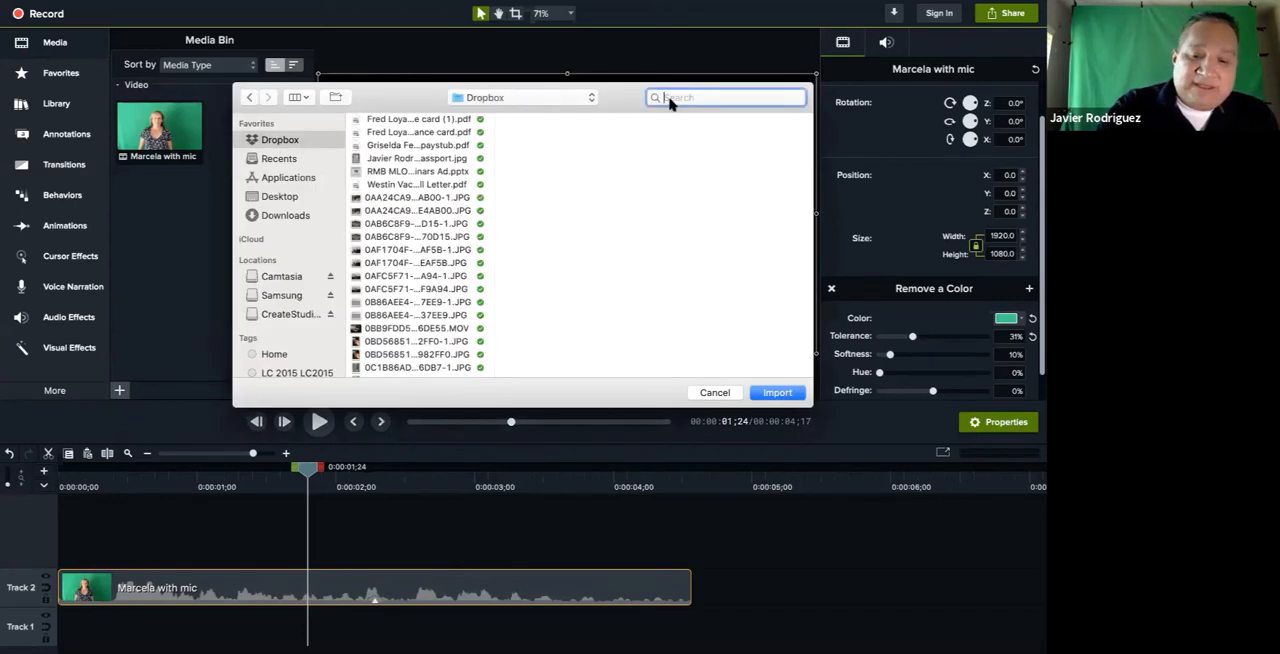
{"action": "type", "text": "office"}
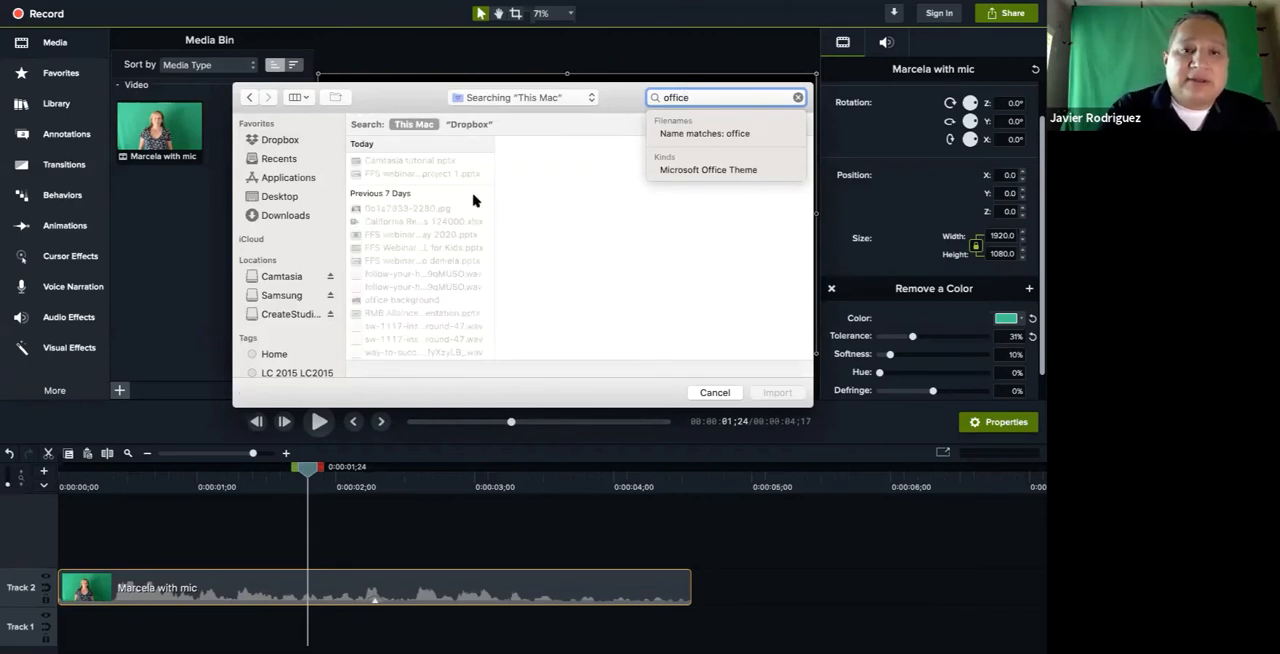
{"action": "type", "text": " back"}
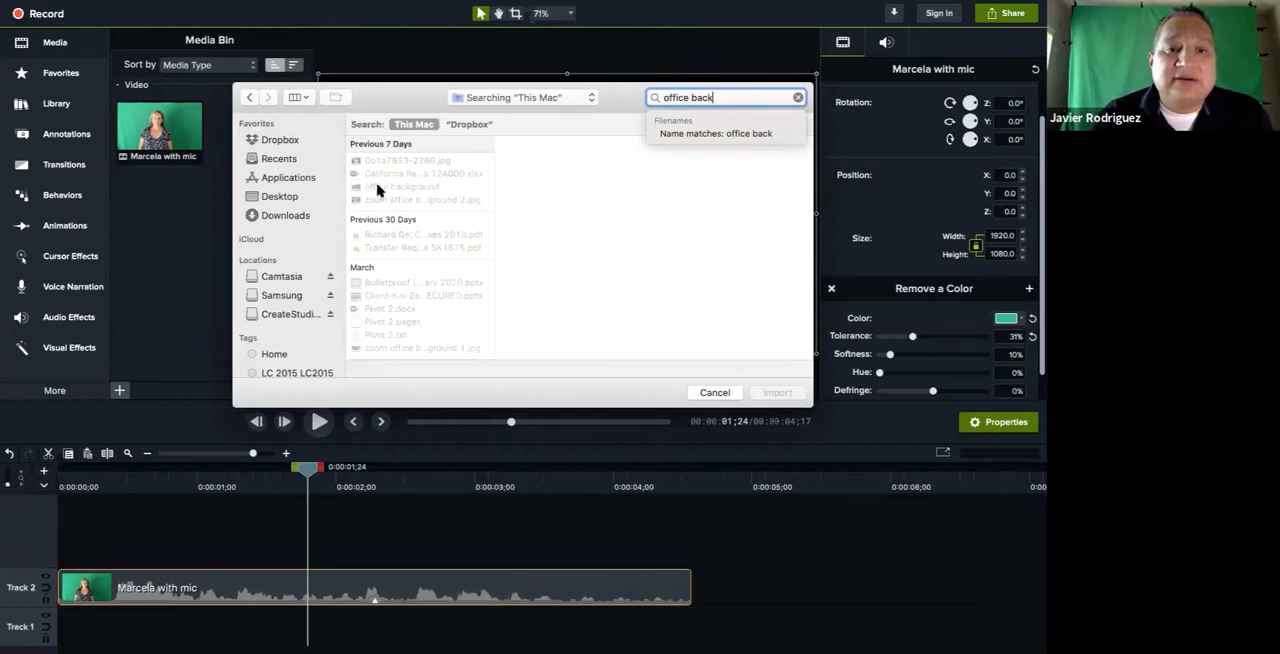
{"action": "double_click", "coordinate": [378, 188]}
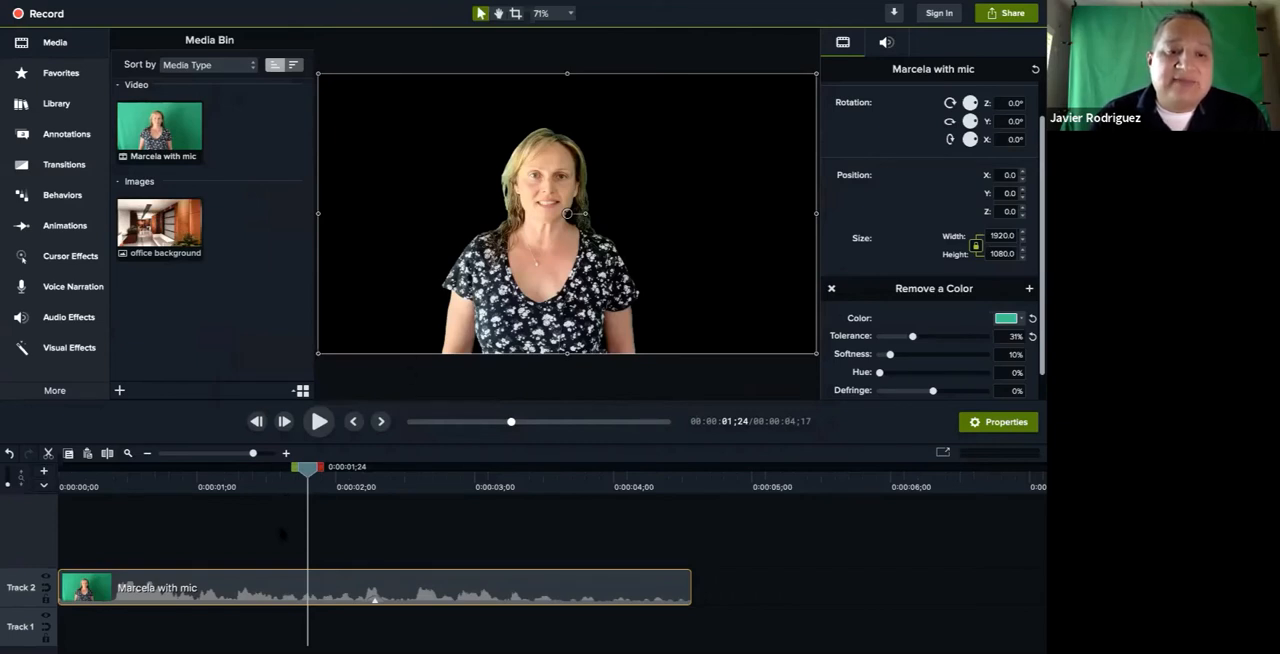
Place the office background on Track 1 beneath the green-screen clip, starting at 0:00:00;00, and enlarge it to 150% to fill the canvas
{"action": "left_click_drag", "start_coordinate": [163, 233], "coordinate": [155, 548]}
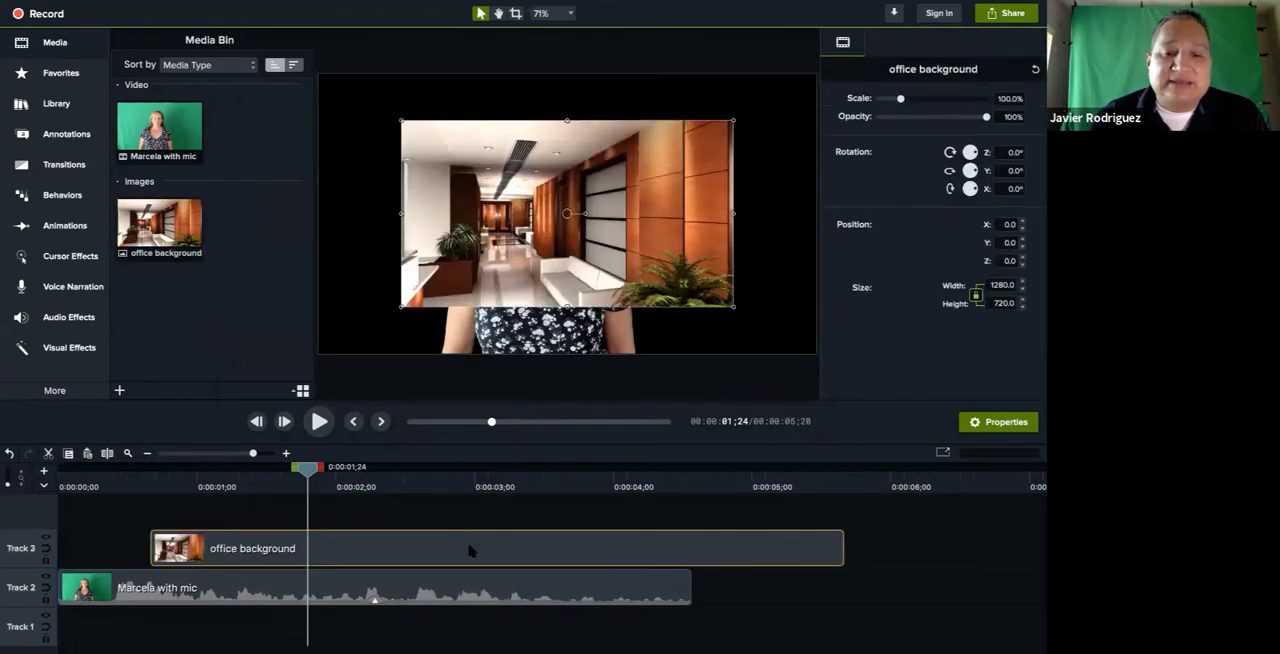
{"action": "left_click_drag", "start_coordinate": [470, 550], "coordinate": [338, 551]}
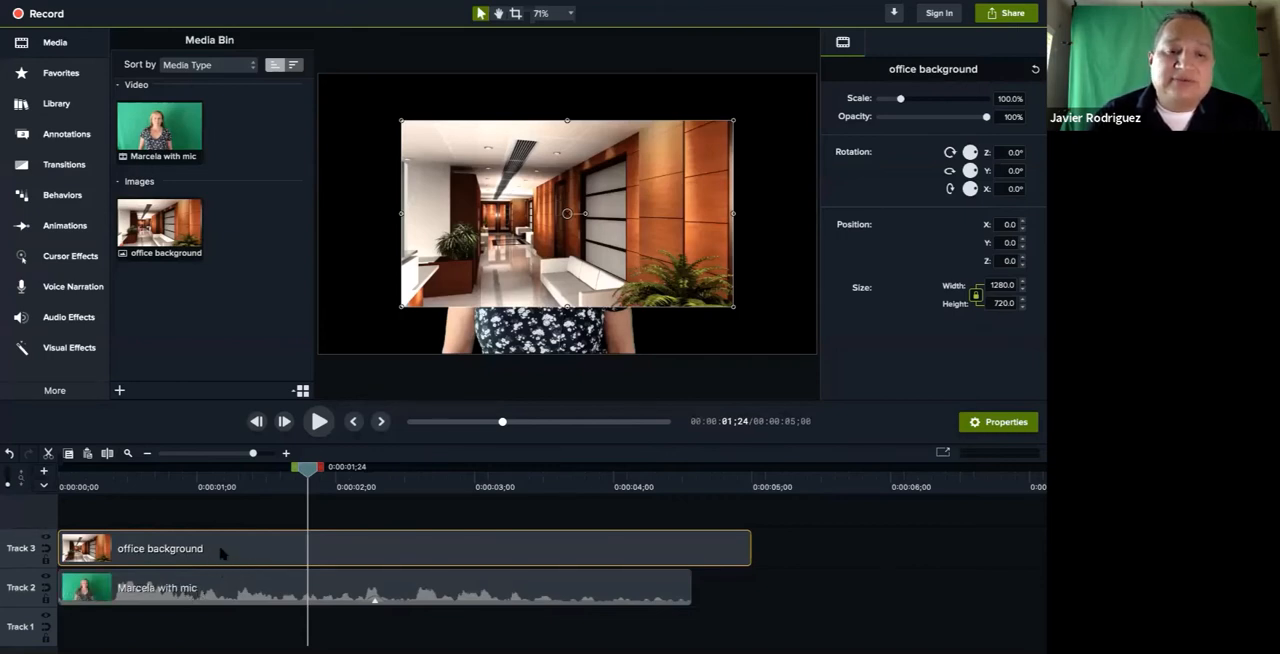
{"action": "left_click_drag", "start_coordinate": [221, 553], "coordinate": [217, 627]}
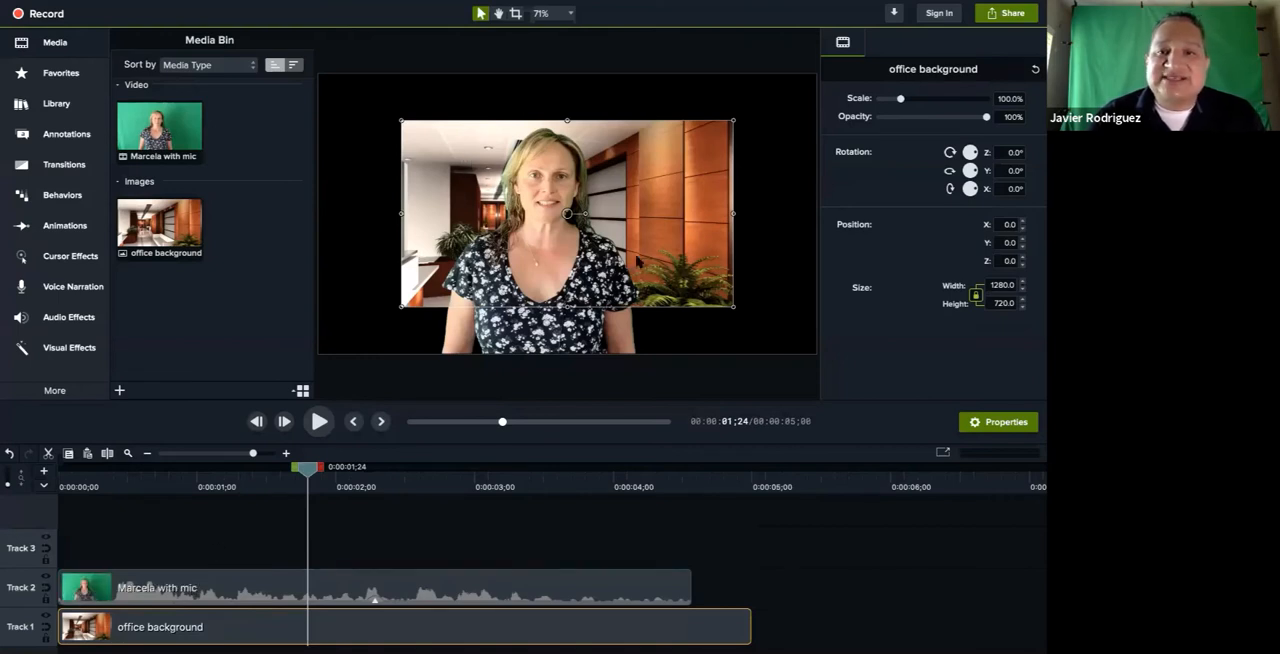
{"action": "left_click_drag", "start_coordinate": [655, 236], "coordinate": [573, 189]}
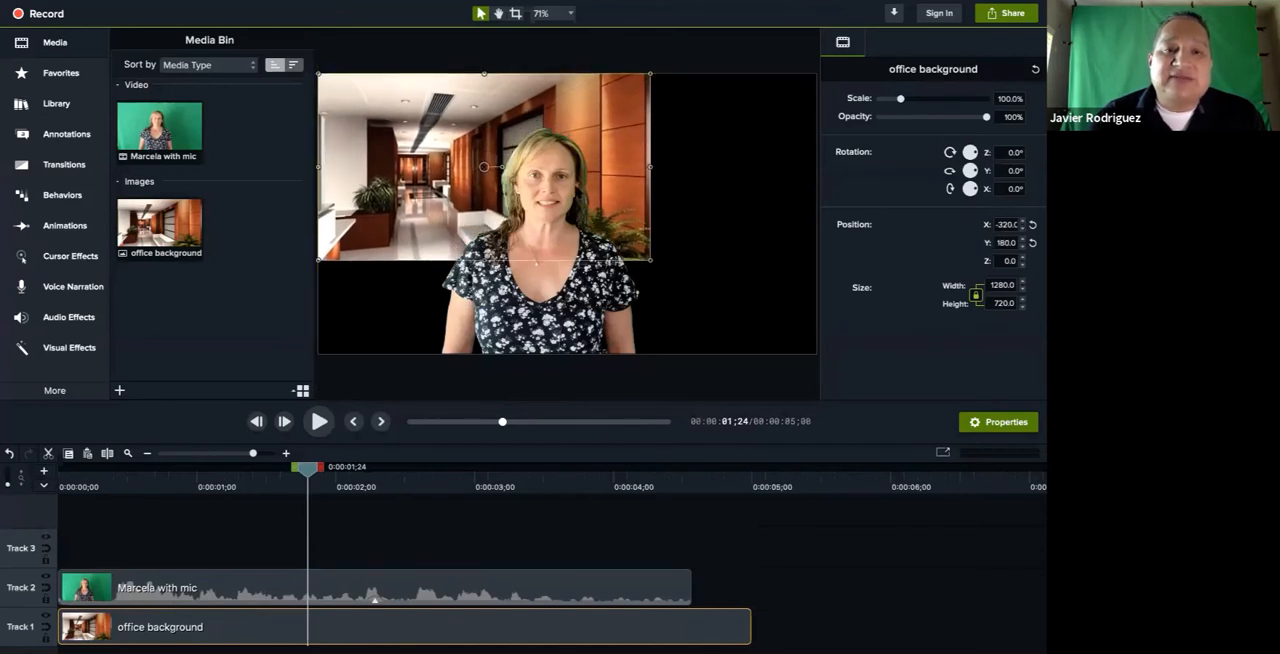
{"action": "left_click_drag", "start_coordinate": [651, 260], "coordinate": [817, 353]}
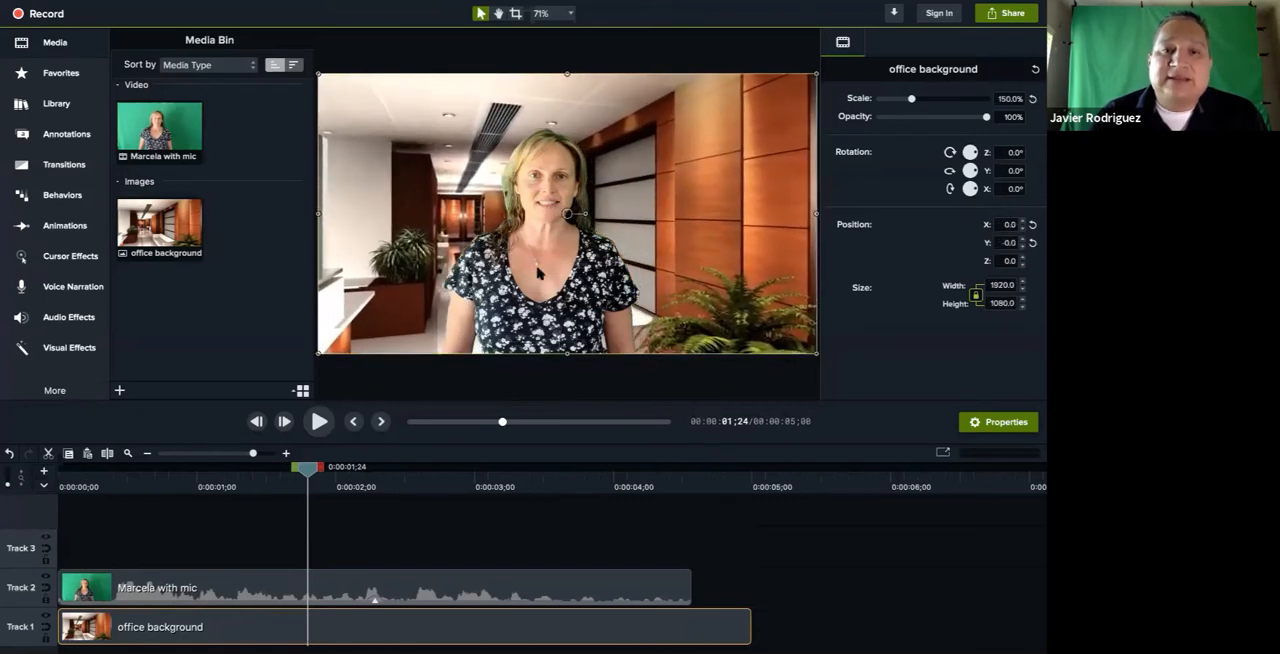
Shift the woman horizontally to X about -399 on the canvas and play the composite from 0:00:00;00
{"action": "left_click_drag", "start_coordinate": [537, 272], "coordinate": [433, 275]}
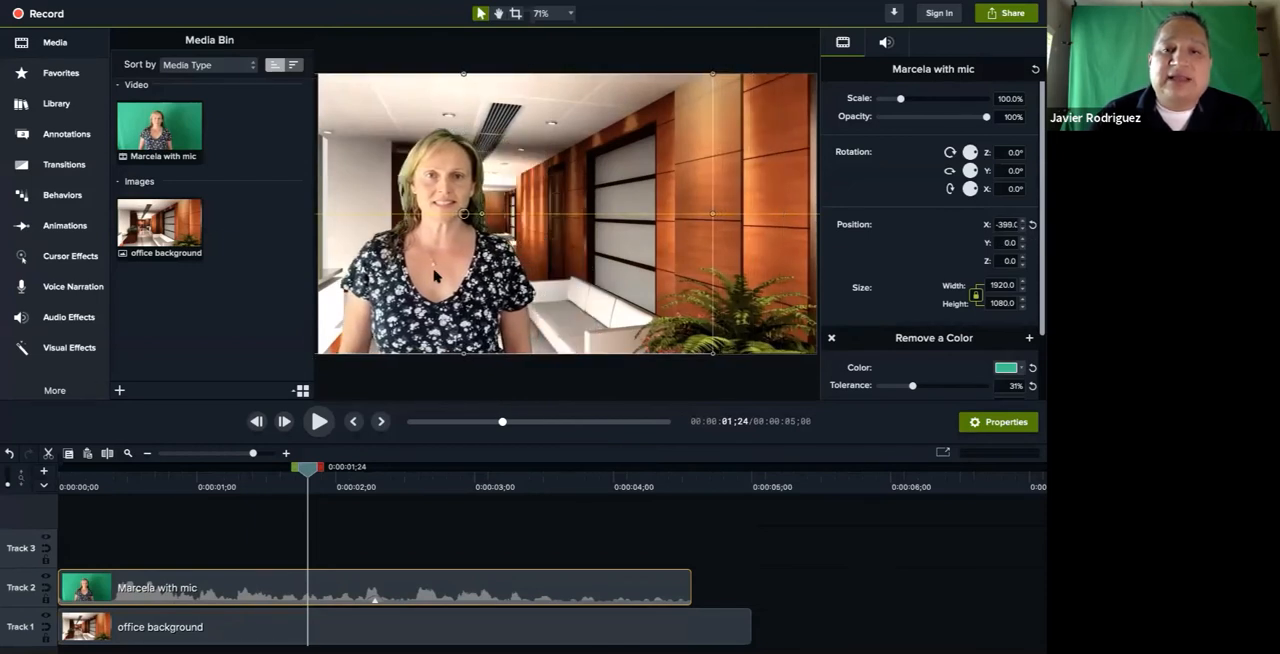
{"action": "left_click", "coordinate": [346, 392]}
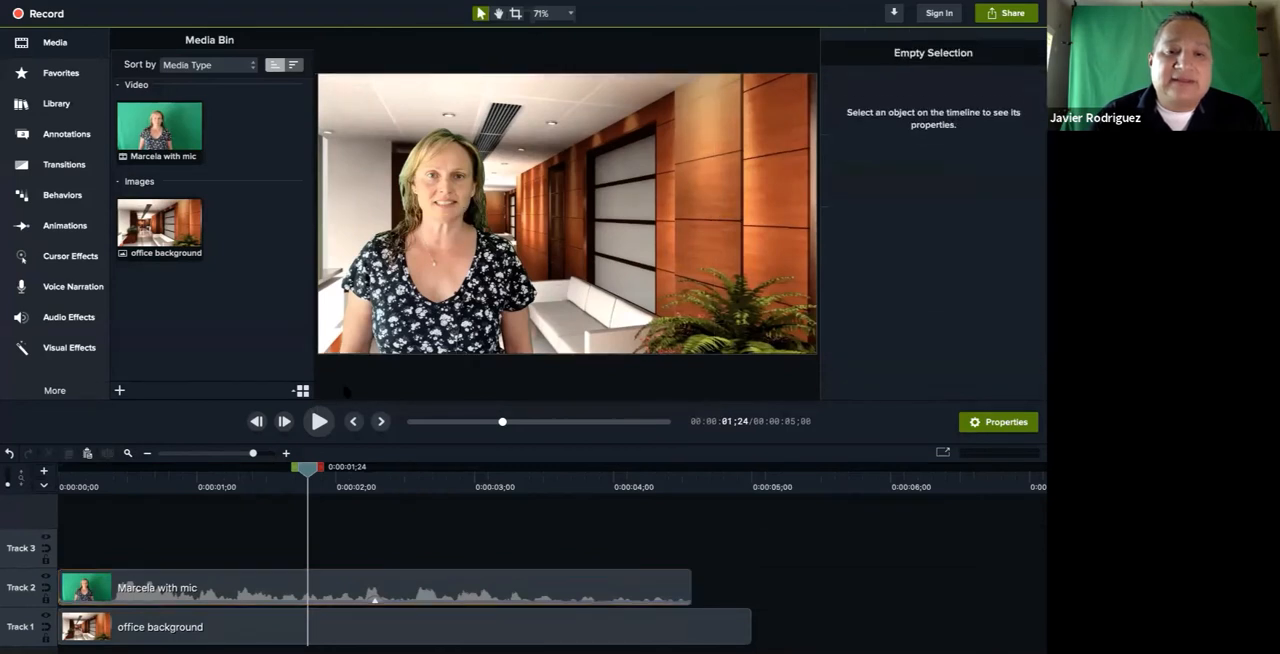
{"action": "left_click_drag", "start_coordinate": [309, 467], "coordinate": [64, 467]}
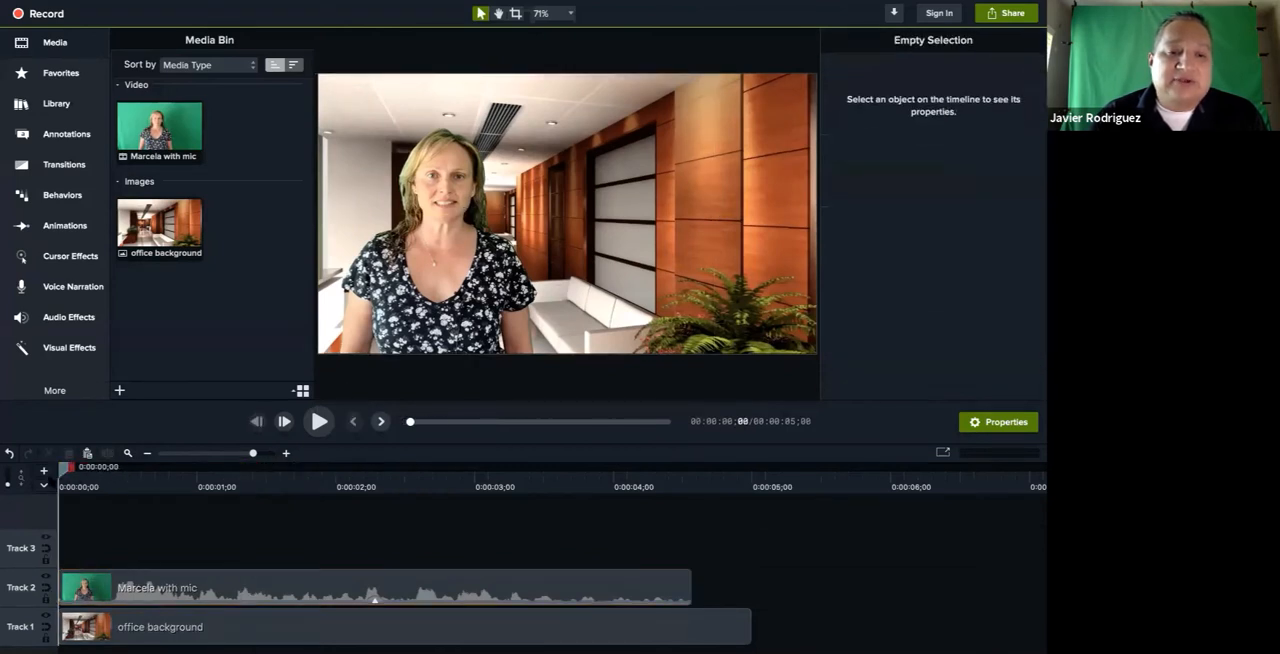
{"action": "left_click", "coordinate": [319, 421]}
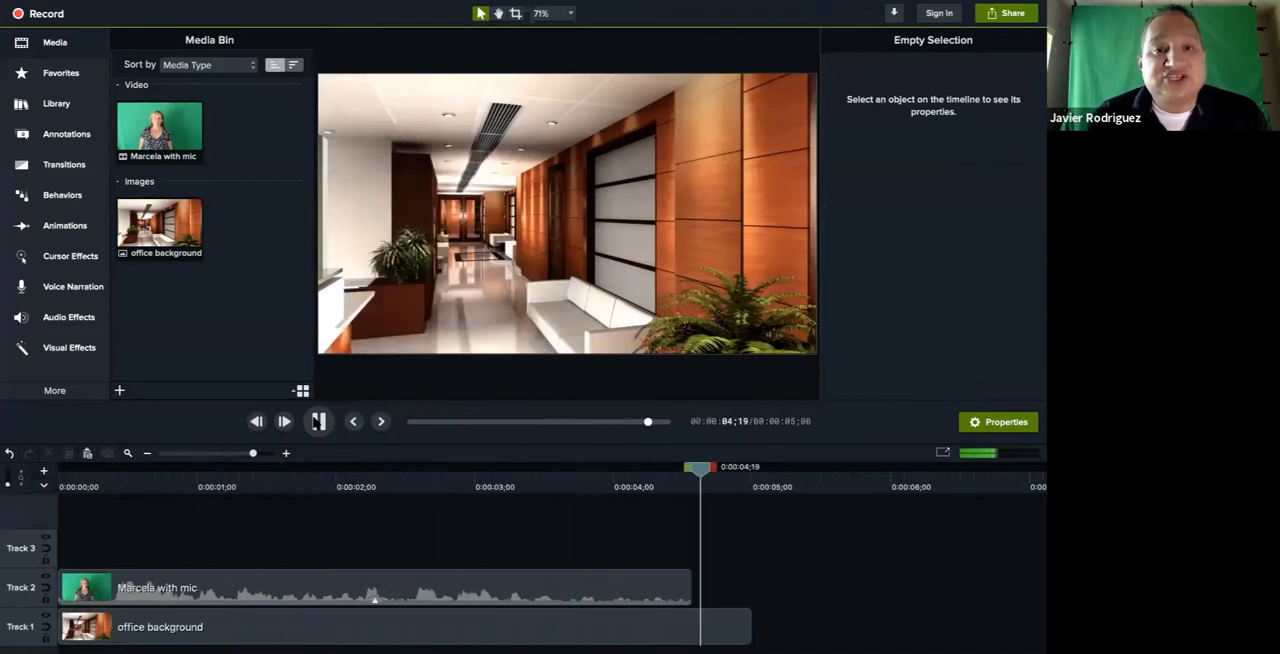
Trim the end of the office background to the green-screen clip's end at 0:00:04;17 and play the result from 0:00:02;26
{"action": "left_click", "coordinate": [641, 486]}
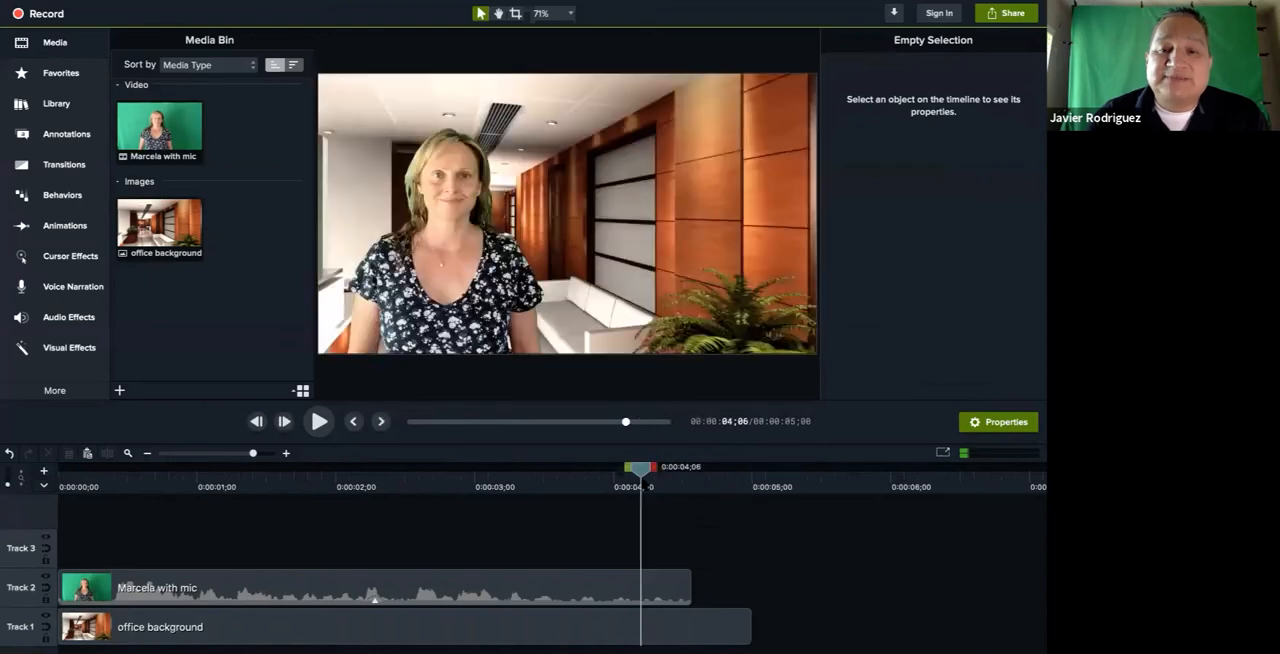
{"action": "left_click_drag", "start_coordinate": [641, 470], "coordinate": [708, 470]}
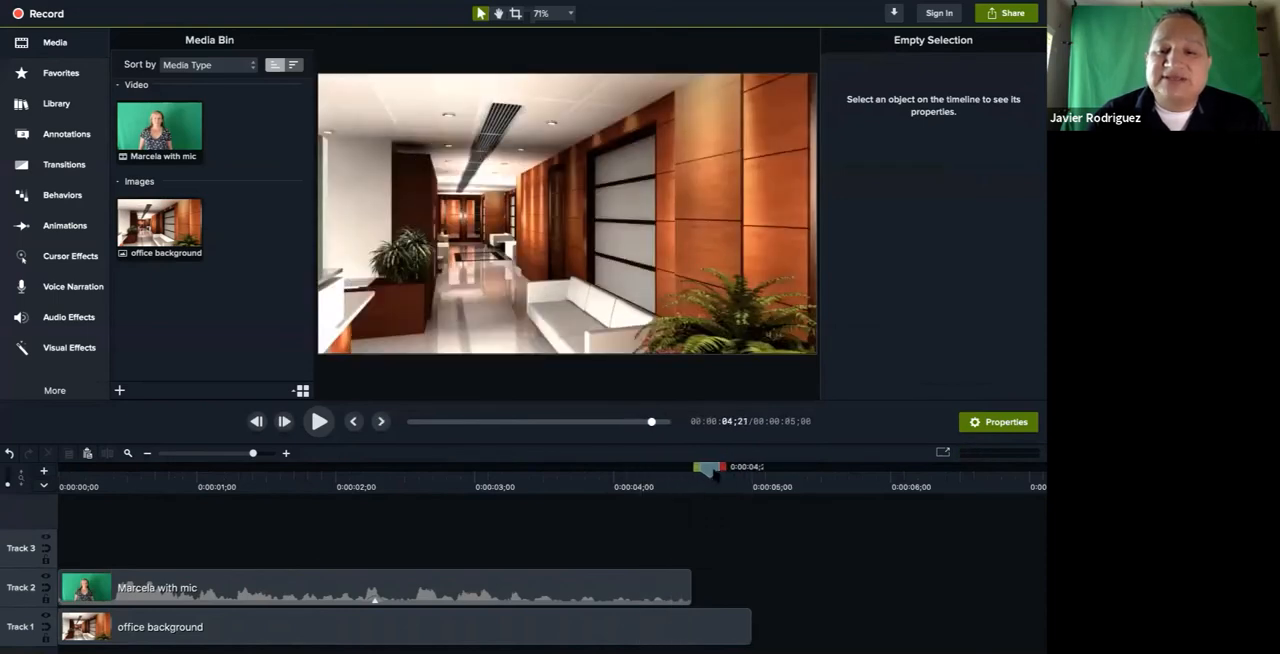
{"action": "left_click", "coordinate": [672, 628]}
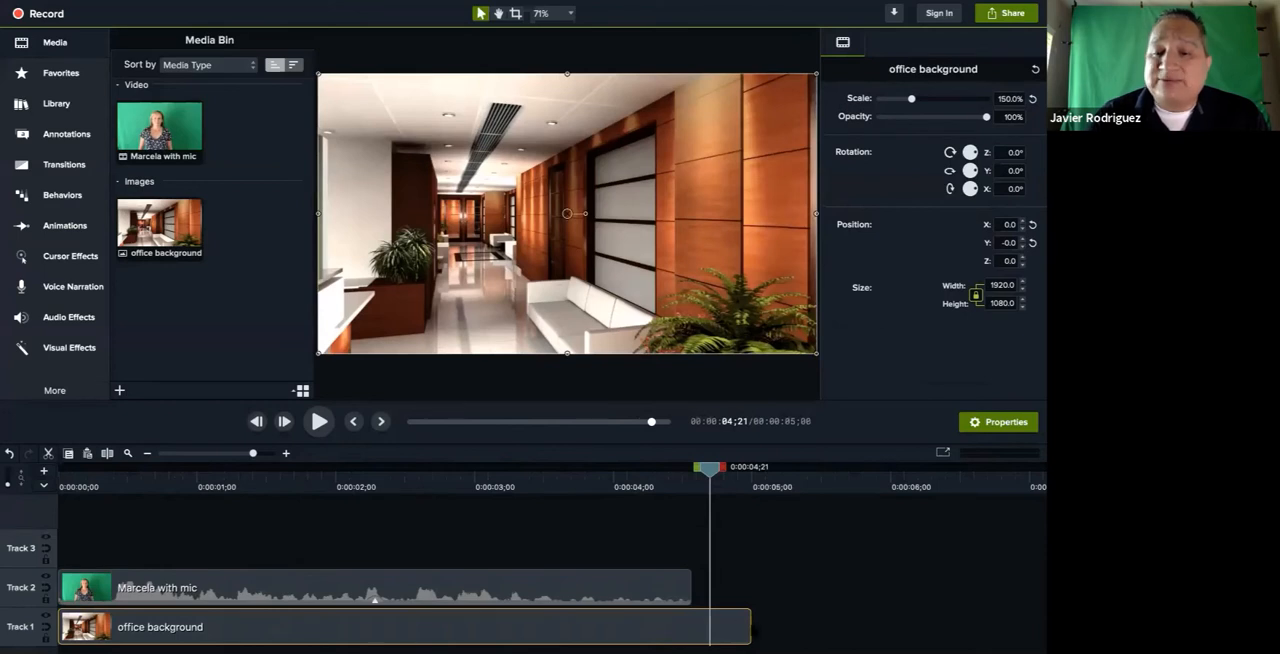
{"action": "left_click_drag", "start_coordinate": [750, 627], "coordinate": [688, 622]}
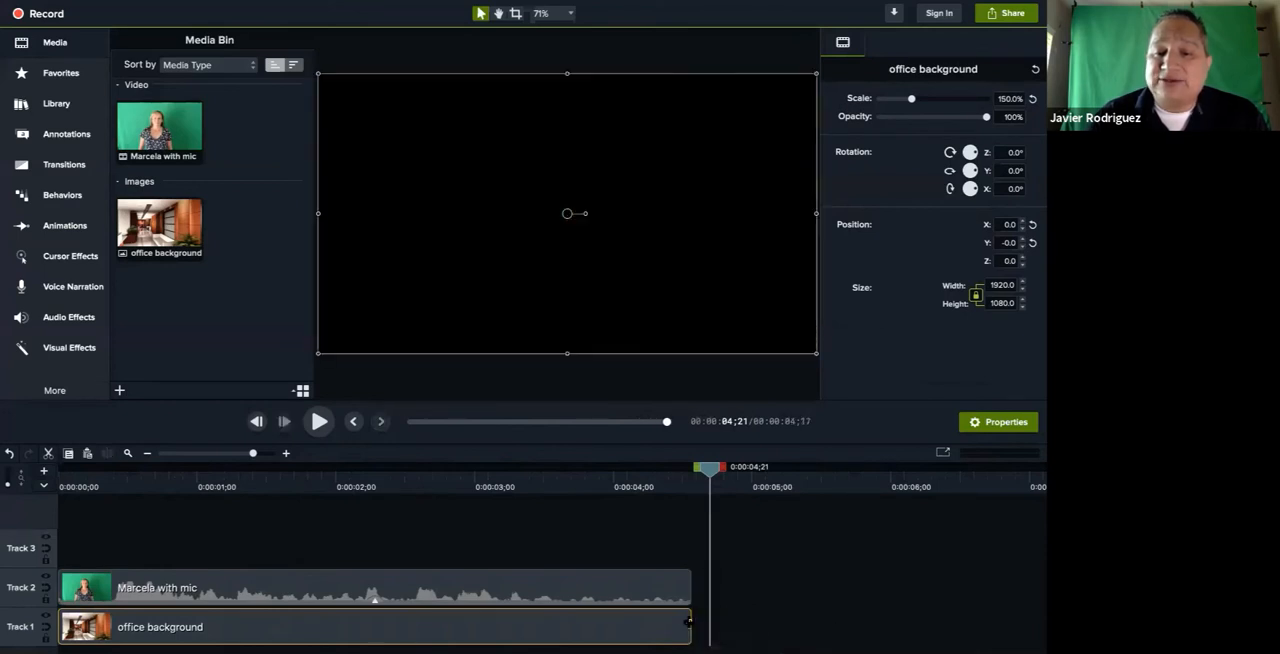
{"action": "left_click", "coordinate": [614, 488]}
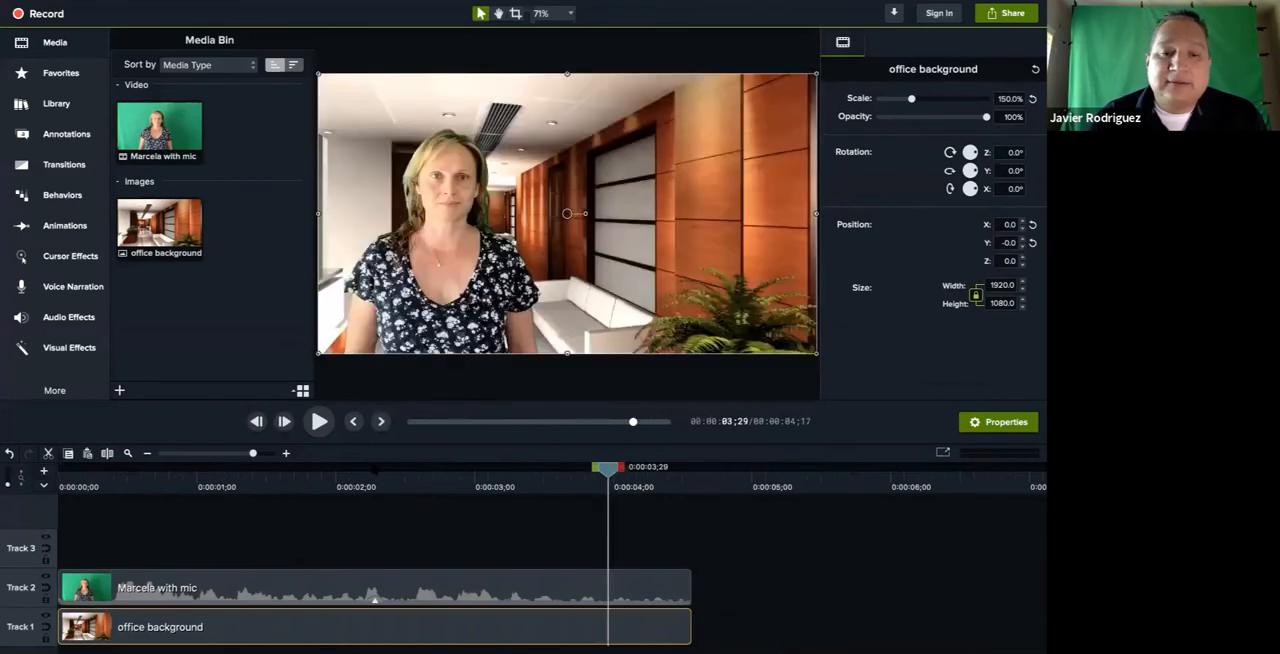
{"action": "left_click", "coordinate": [448, 478]}
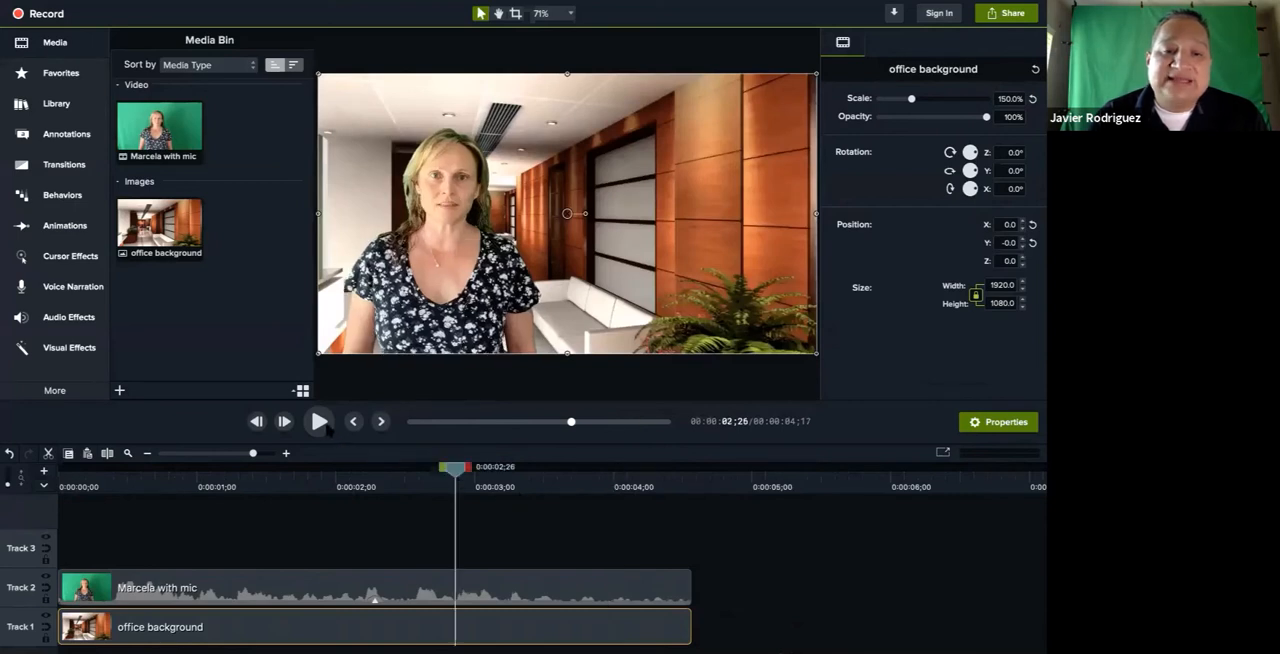
{"action": "left_click", "coordinate": [320, 423]}
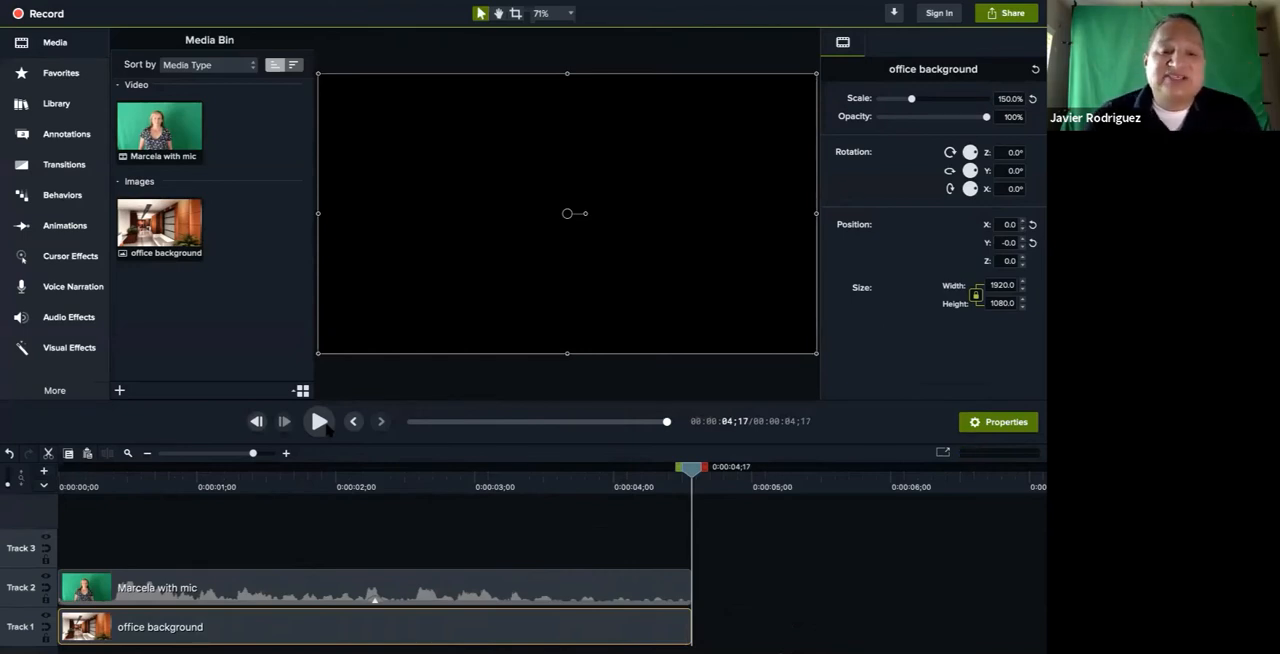
Add a Fade transition to the end of the green-screen clip on Track 2 and preview it from 0:00:02;07
{"action": "left_click", "coordinate": [60, 170]}
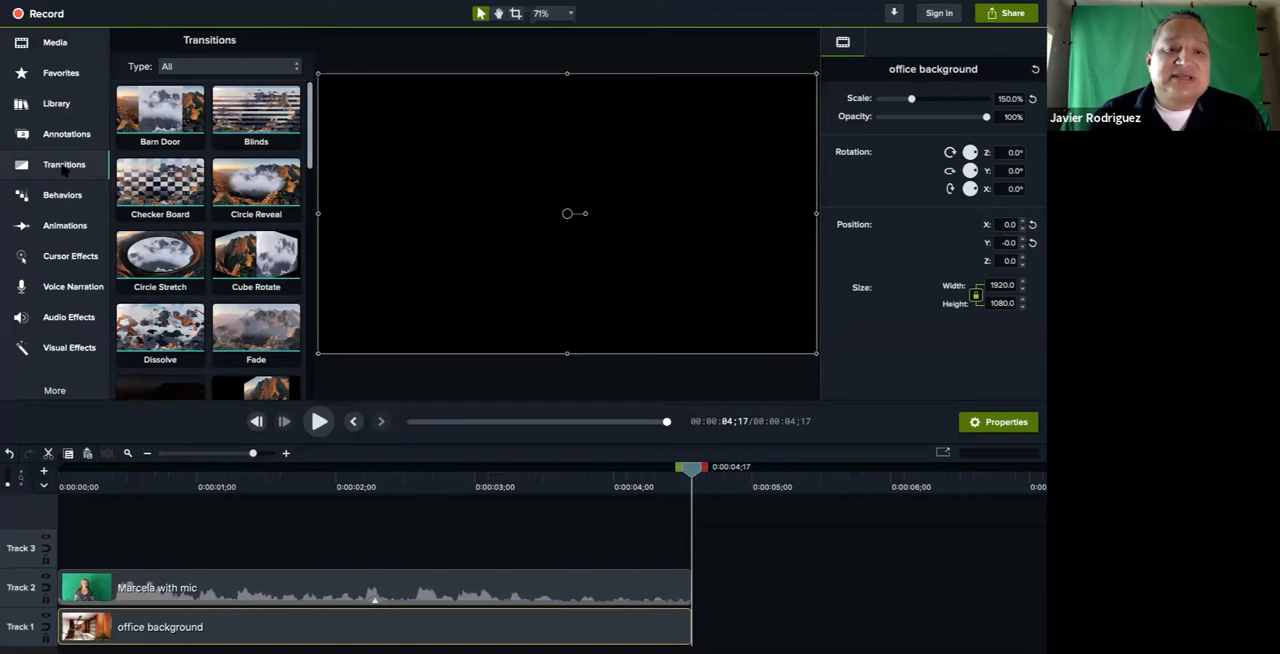
{"action": "scroll", "coordinate": [256, 330], "scroll_direction": "down", "scroll_amount": 1}
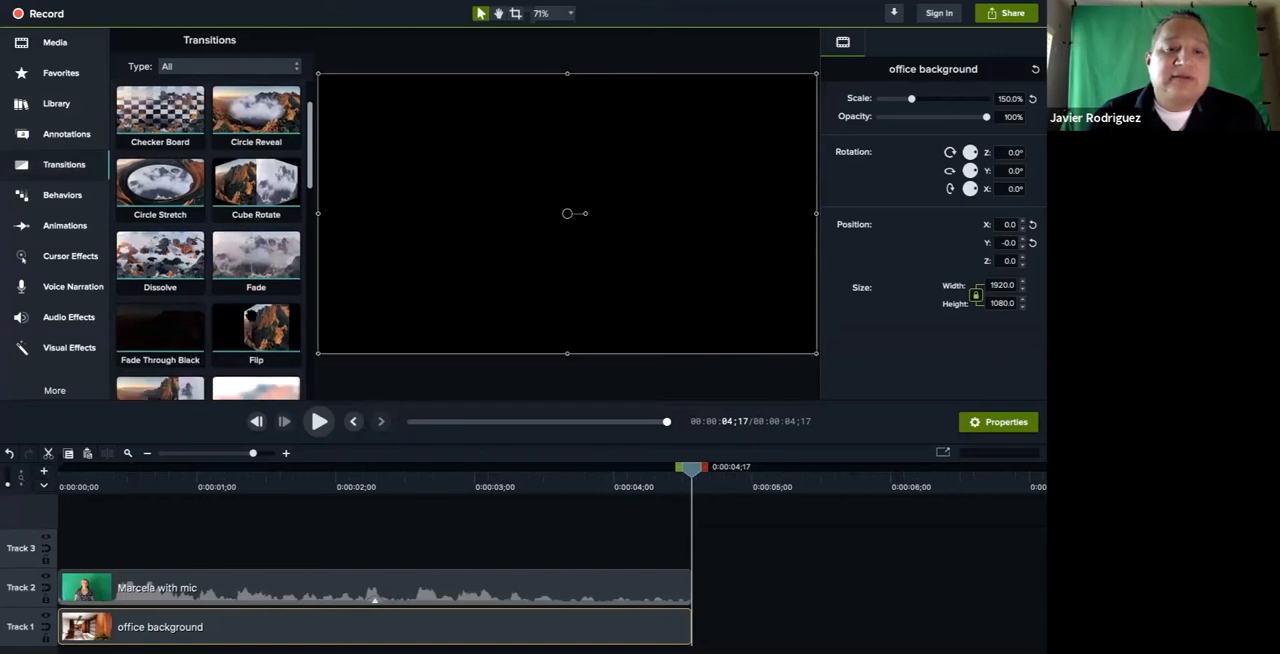
{"action": "left_click", "coordinate": [247, 259]}
{"action": "left_click_drag", "start_coordinate": [247, 259], "coordinate": [624, 584]}
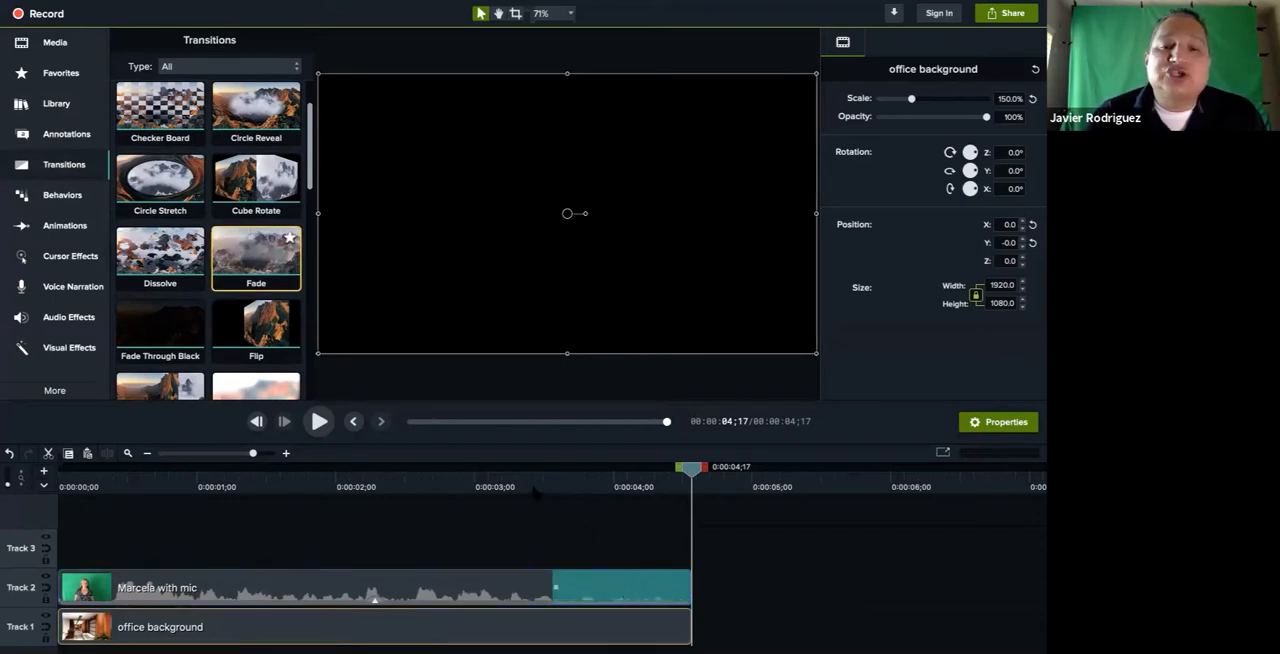
{"action": "left_click", "coordinate": [369, 477]}
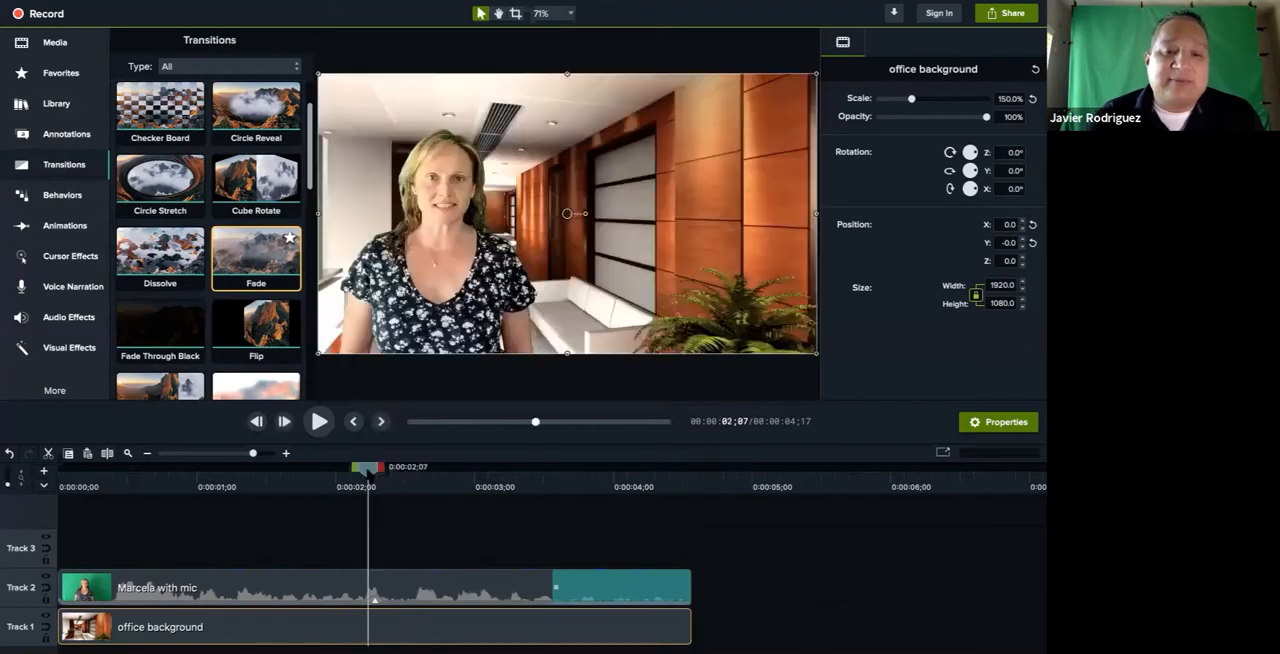
{"action": "left_click", "coordinate": [318, 421]}
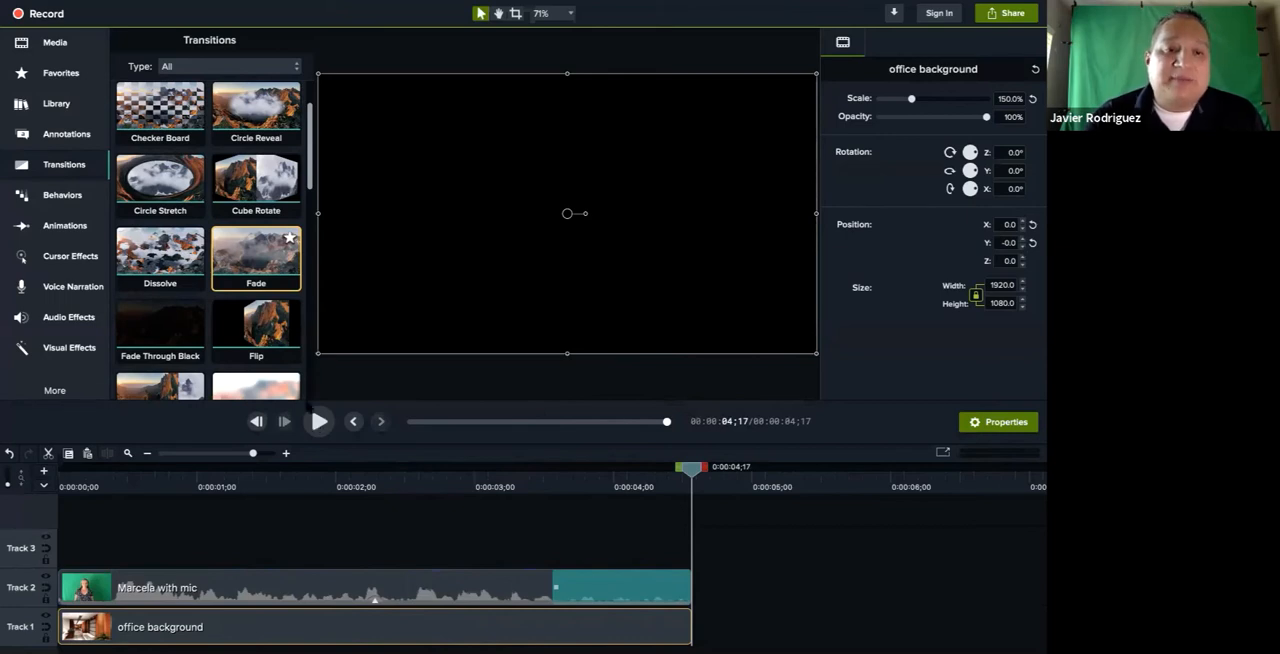
Delete the Fade transition from the end of the green-screen clip on Track 2
{"action": "left_click_drag", "start_coordinate": [256, 255], "coordinate": [612, 583]}
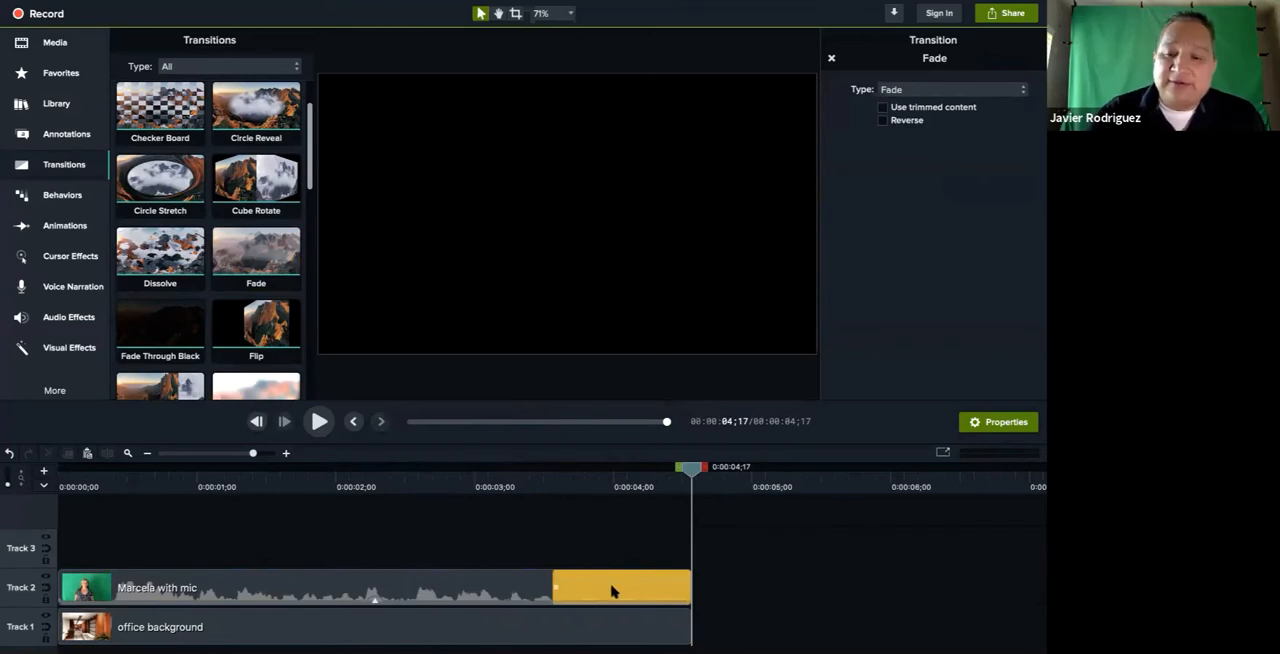
{"action": "key", "text": "Delete"}
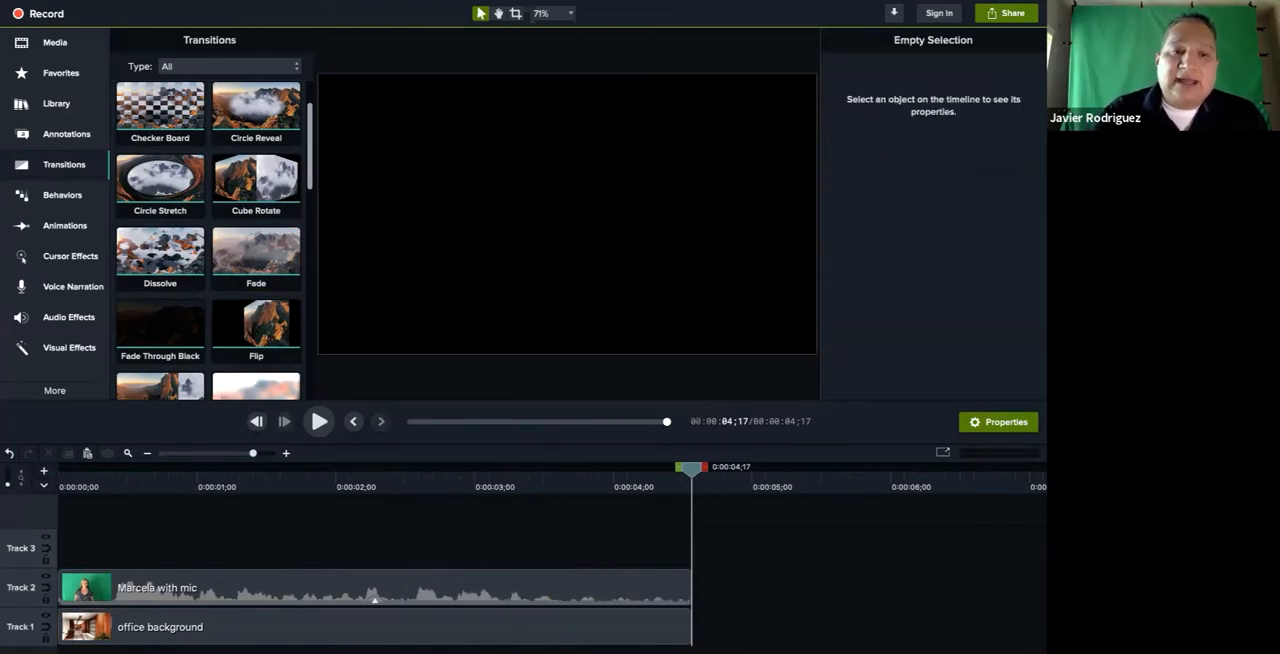
Add Fade transitions to the ends of the office background and the green-screen clip, and park the playhead at 0:00:02;10
{"action": "left_click_drag", "start_coordinate": [236, 243], "coordinate": [562, 620]}
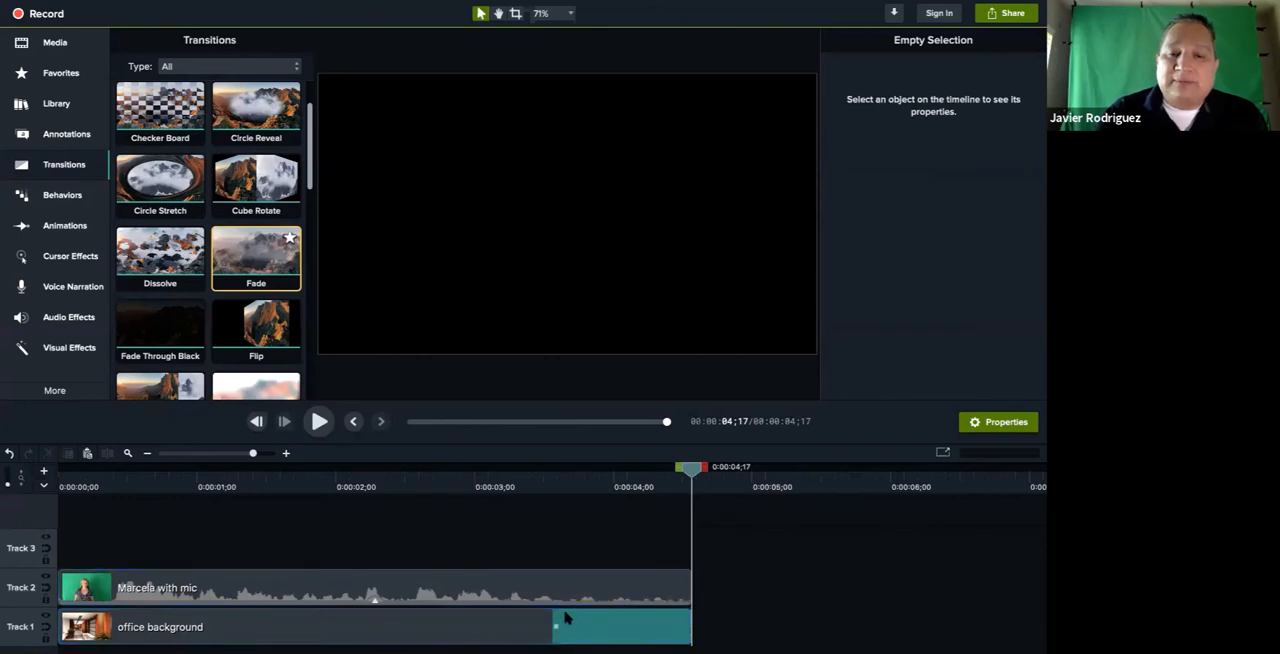
{"action": "left_click", "coordinate": [479, 476]}
{"action": "left_click", "coordinate": [319, 421]}
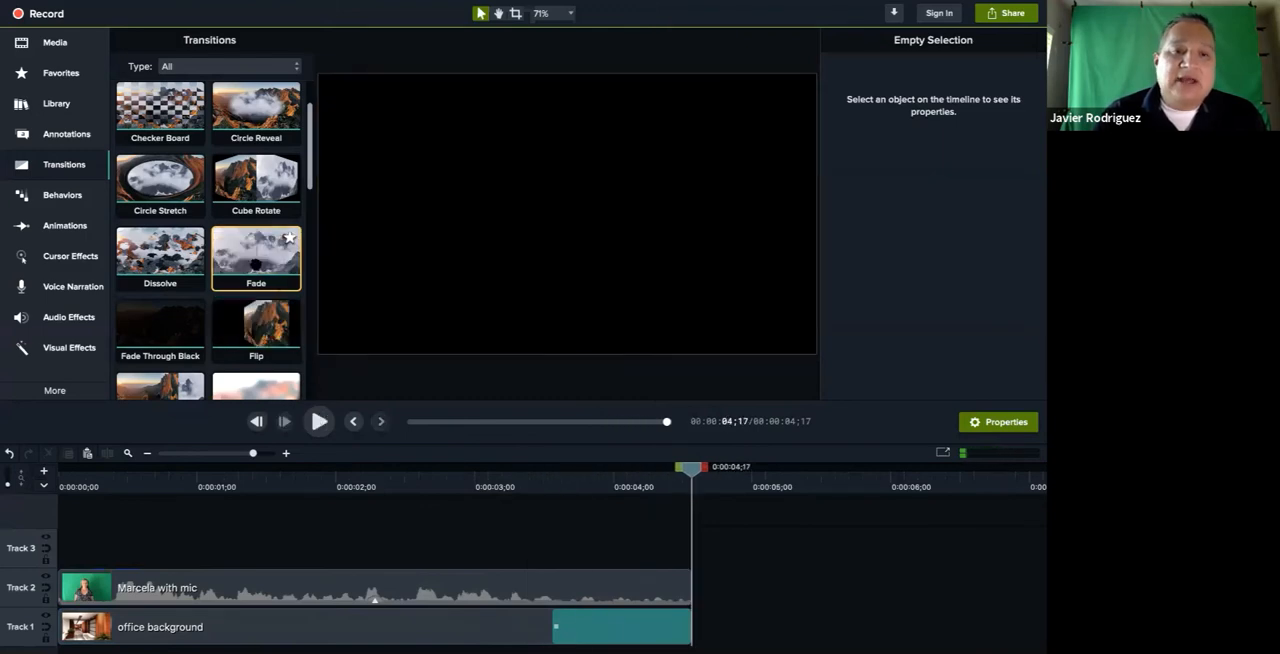
{"action": "left_click_drag", "start_coordinate": [278, 285], "coordinate": [600, 605]}
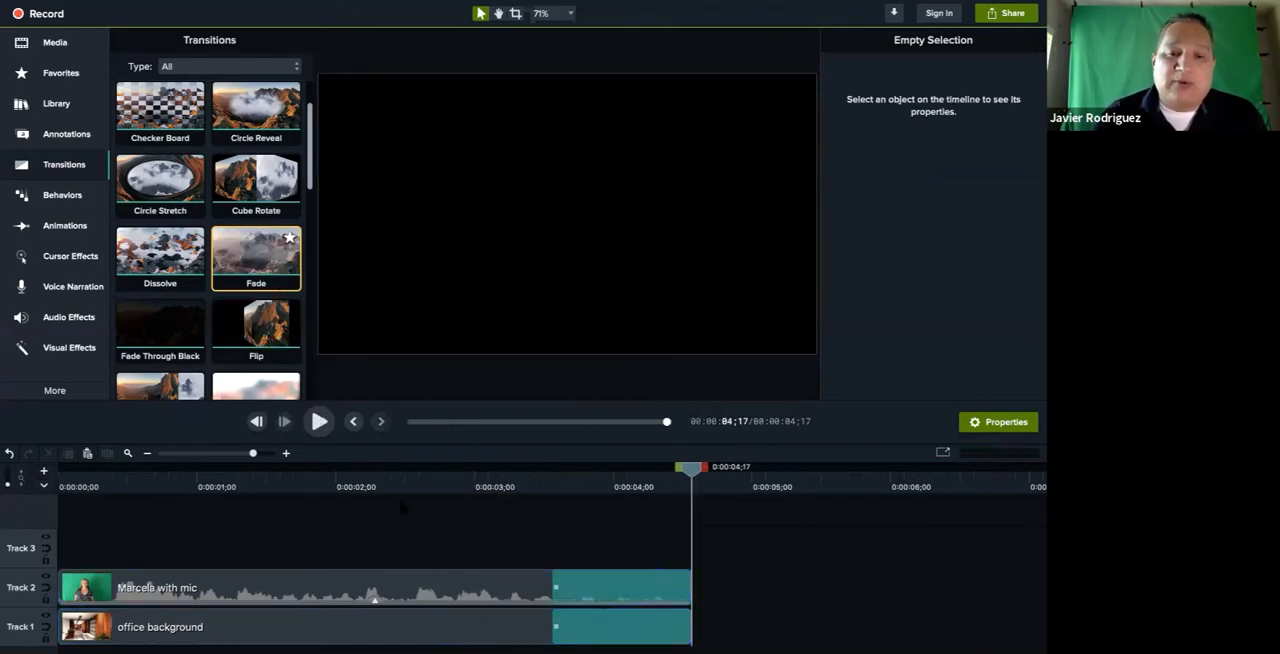
{"action": "left_click", "coordinate": [381, 482]}
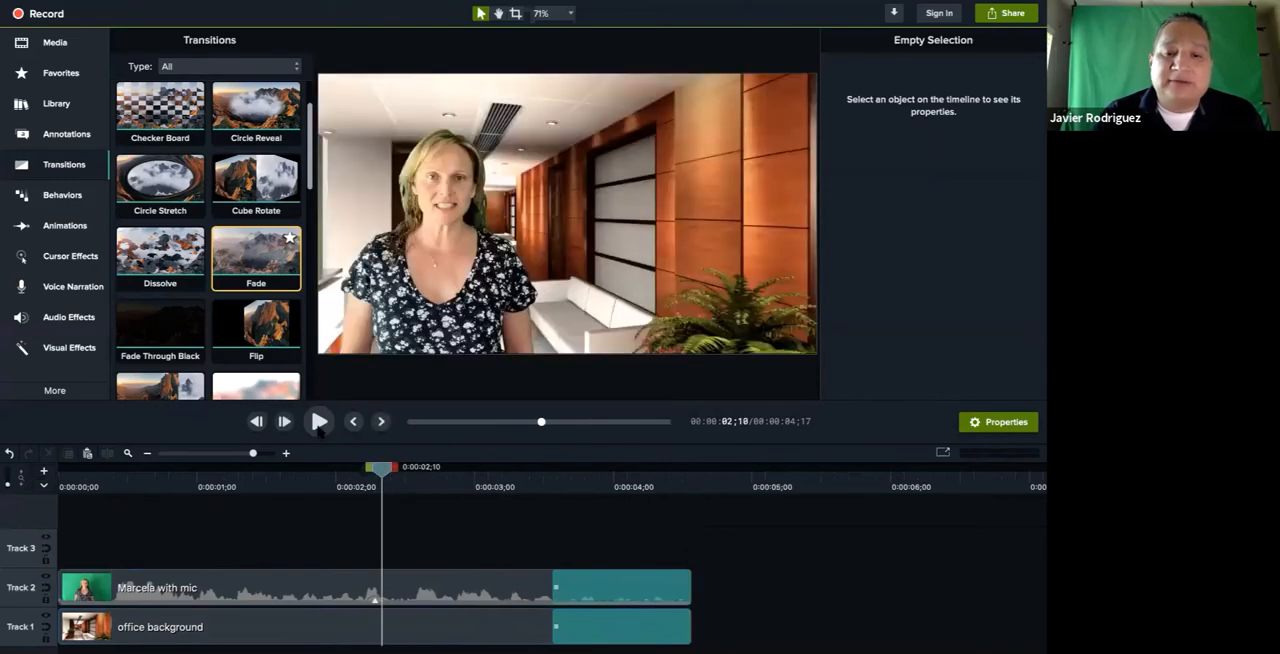
Play the ending from 0:00:02;10, and delete the Fade transitions from the green-screen clip and the office background
{"action": "left_click", "coordinate": [319, 424]}
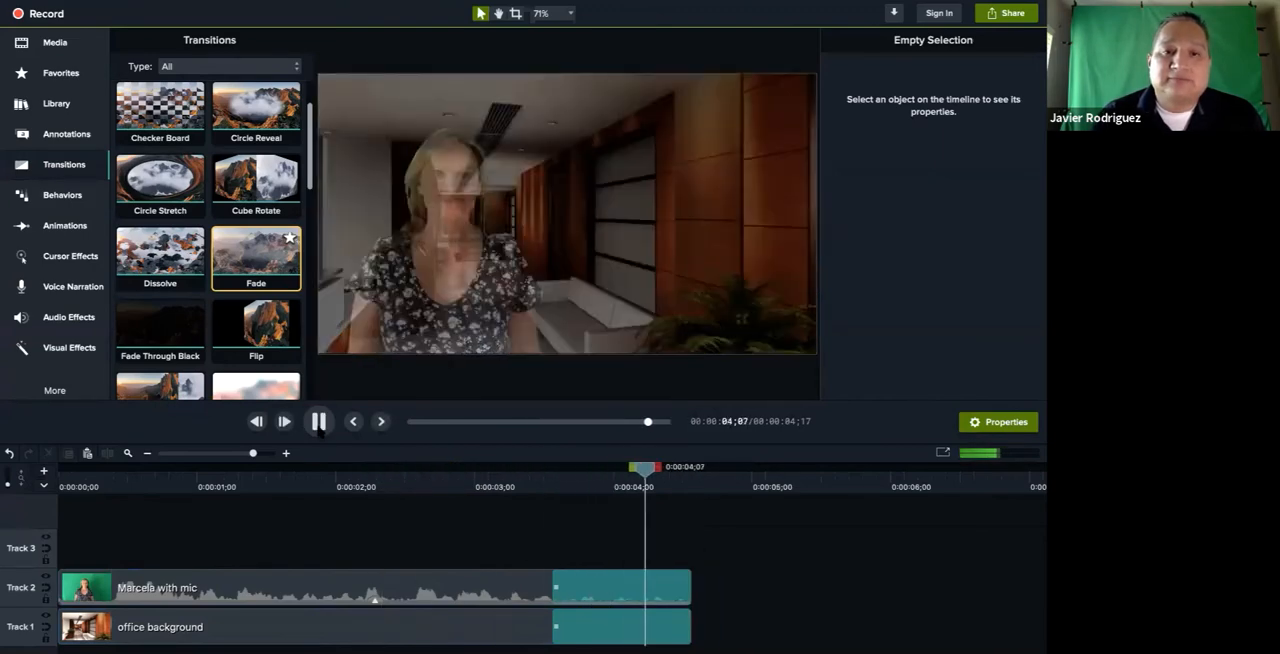
{"action": "left_click", "coordinate": [614, 581]}
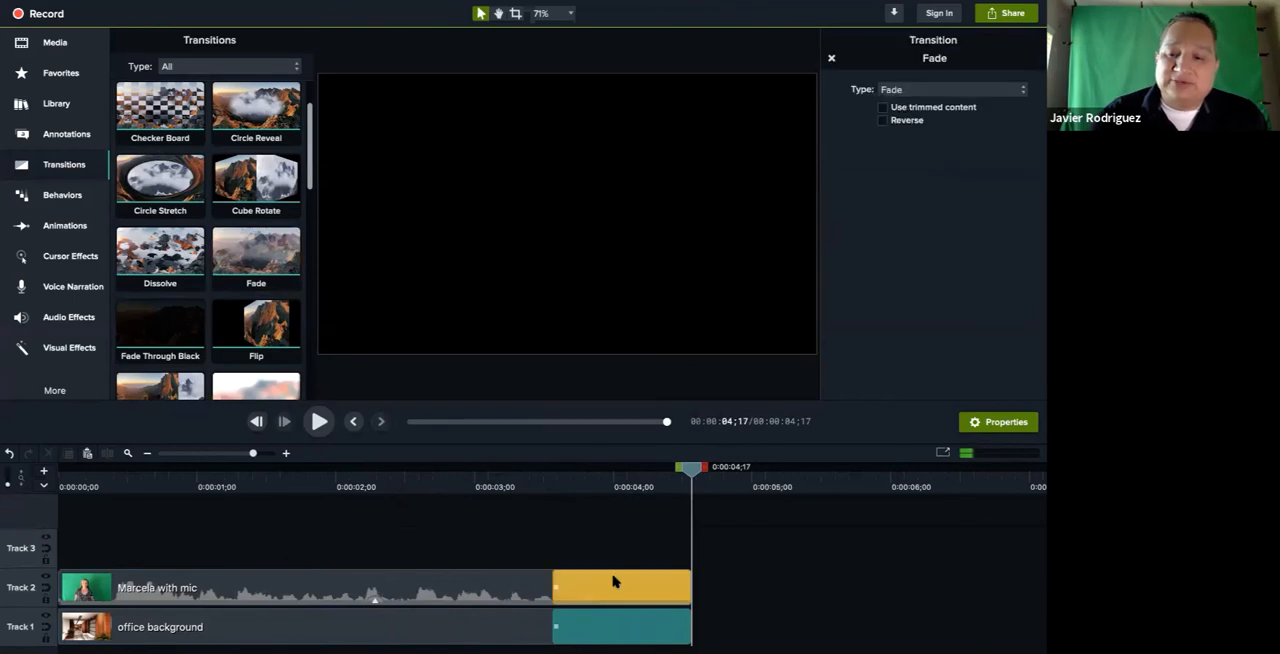
{"action": "left_click", "coordinate": [614, 581]}
{"action": "left_click", "coordinate": [617, 617]}
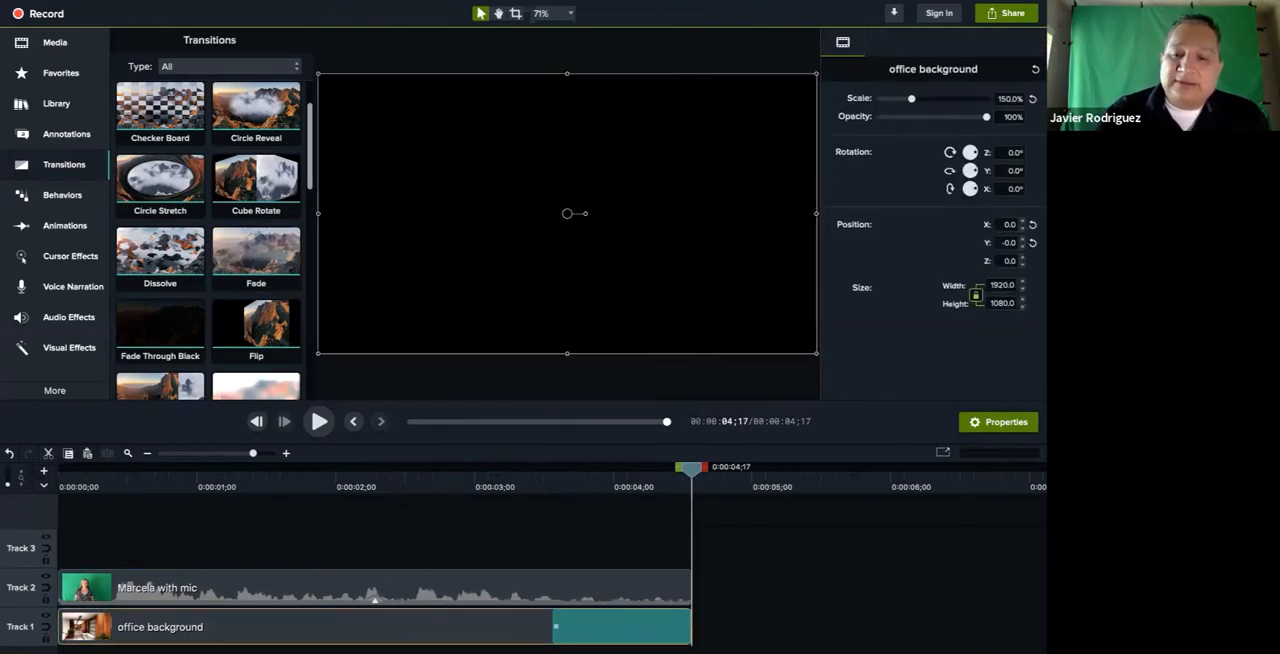
{"action": "left_click", "coordinate": [596, 631]}
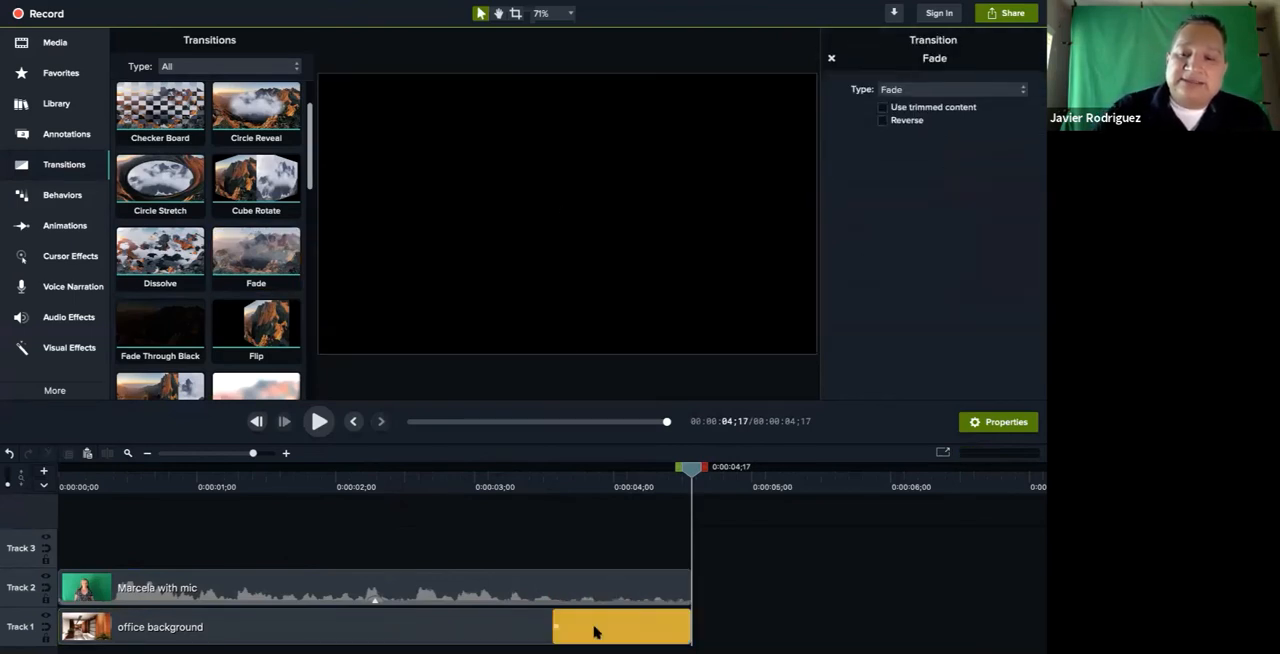
{"action": "key", "text": "Delete"}
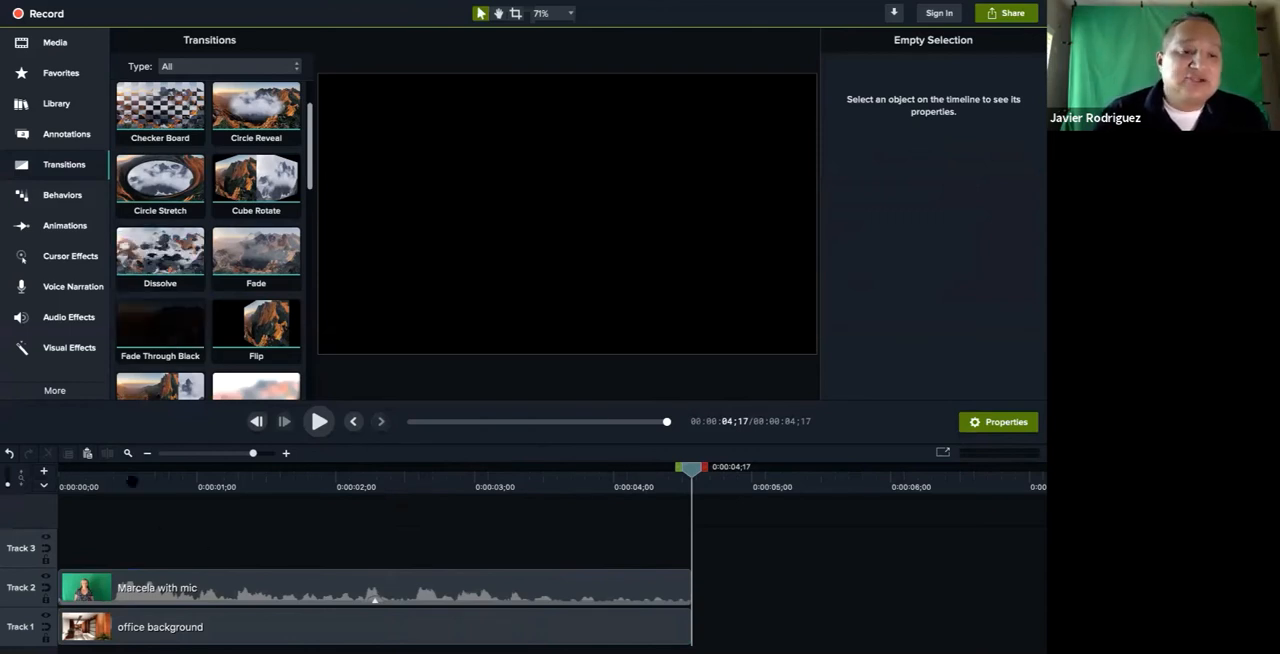
Play the whole composite from 0:00:00;00 to check it without the end transitions
{"action": "left_click", "coordinate": [132, 481]}
{"action": "left_click_drag", "start_coordinate": [132, 473], "coordinate": [58, 474]}
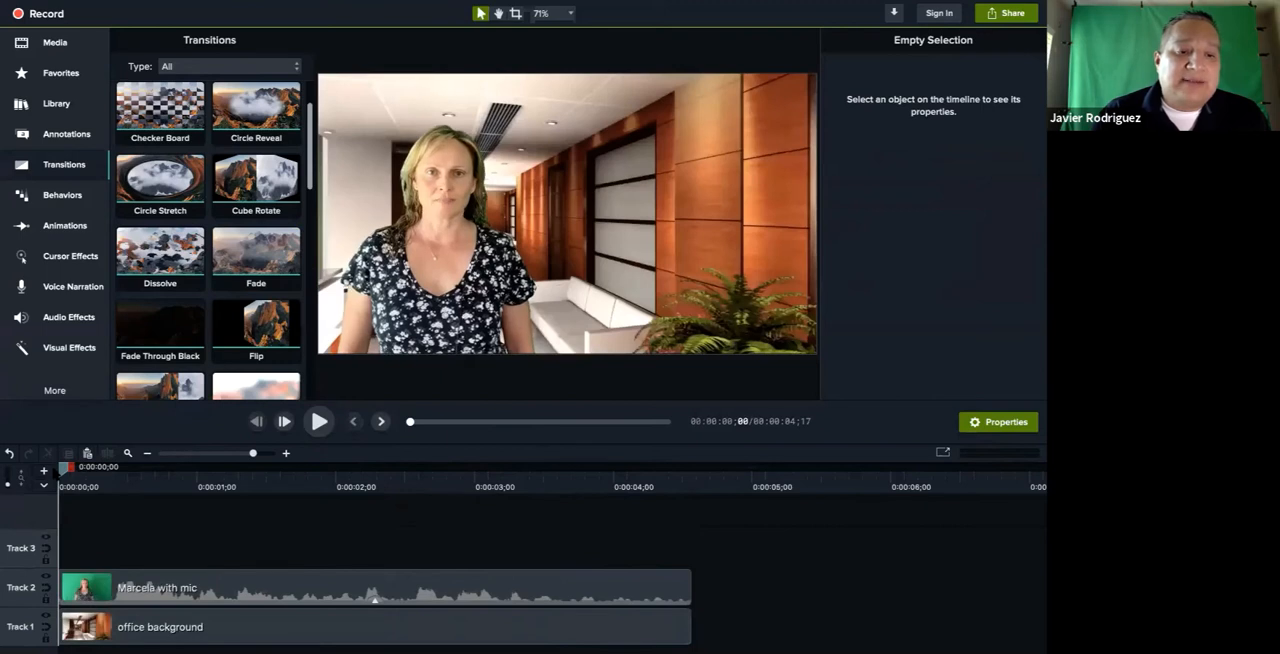
{"action": "left_click", "coordinate": [318, 423]}
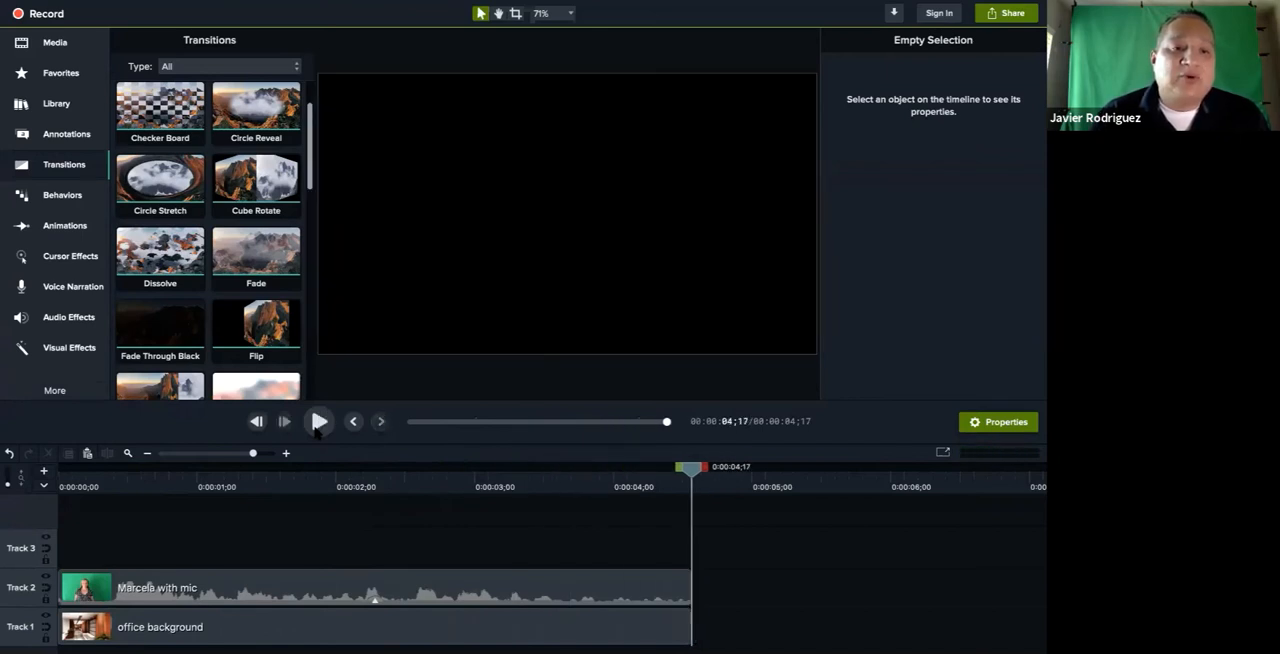
Add the Assist lower third from the Camtasia 2020 library to the start of Track 3
{"action": "left_click", "coordinate": [54, 106]}
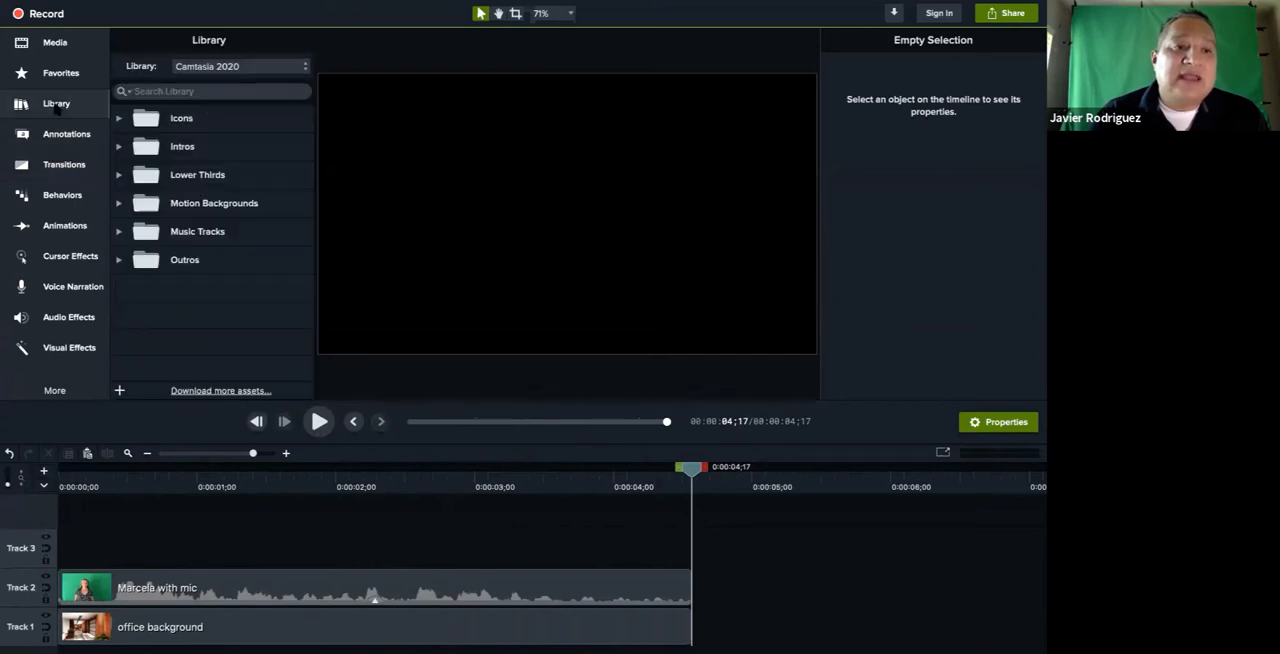
{"action": "left_click", "coordinate": [183, 177]}
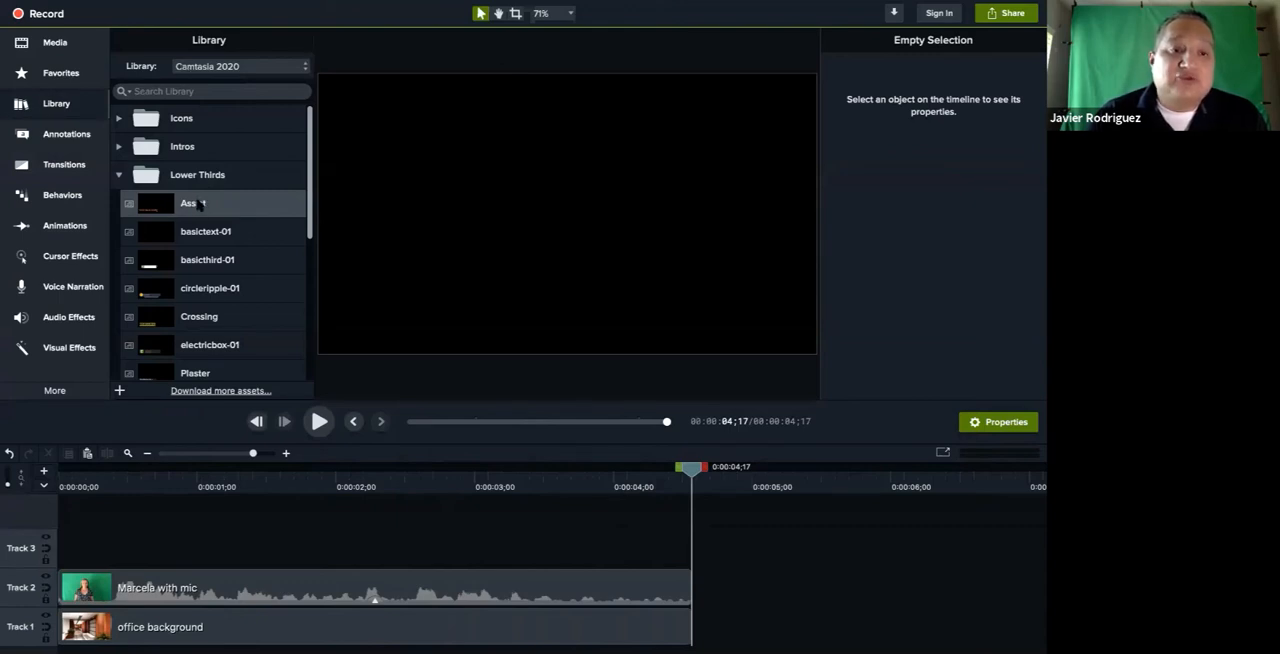
{"action": "left_click_drag", "start_coordinate": [199, 203], "coordinate": [64, 548]}
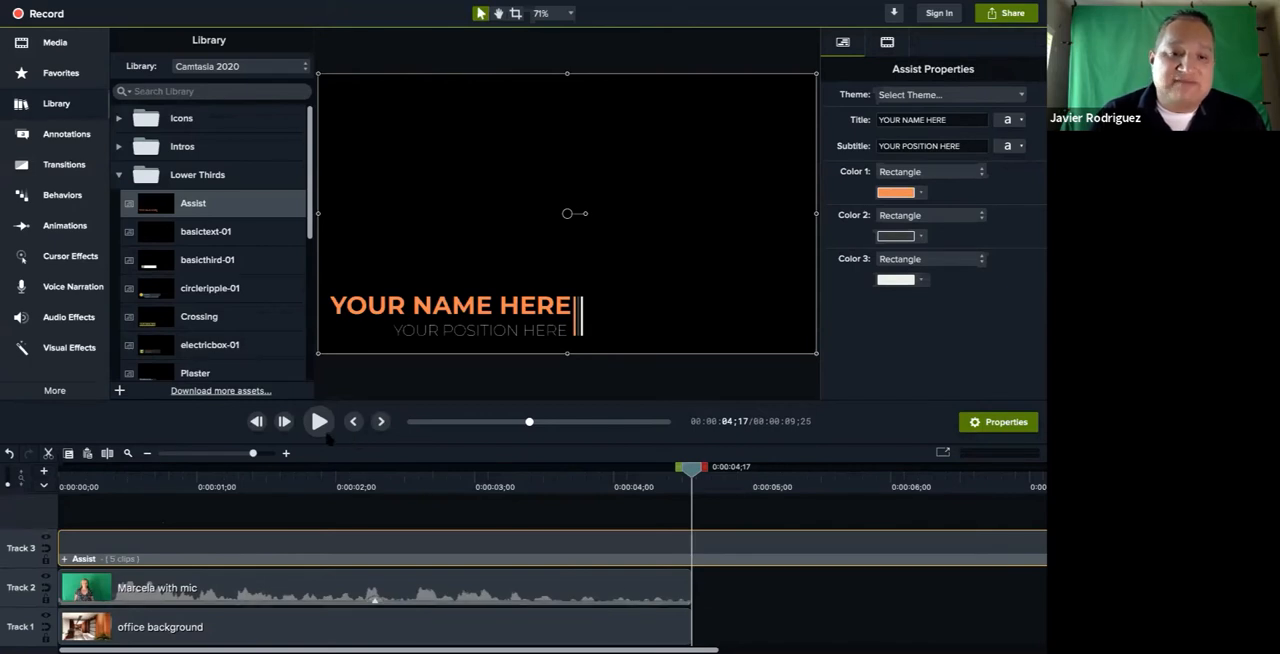
Play the Assist lower third over the video from the start several times to check its animation
{"action": "key", "text": "ctrl+Home"}
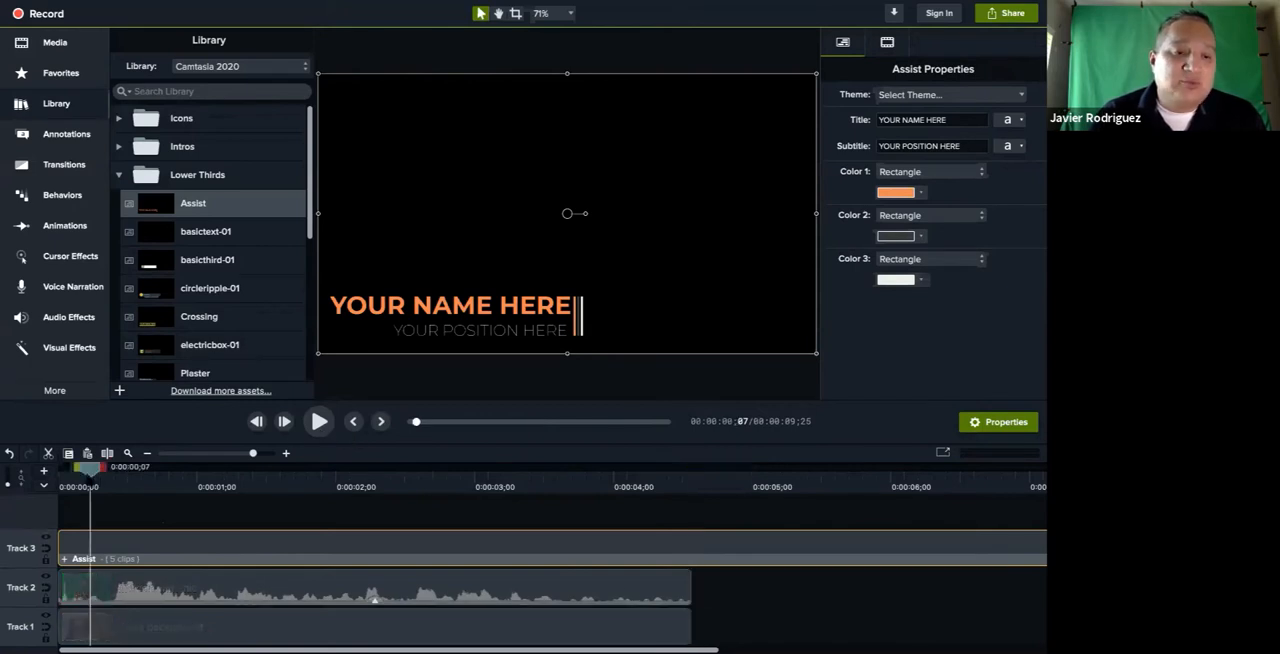
{"action": "left_click", "coordinate": [320, 429]}
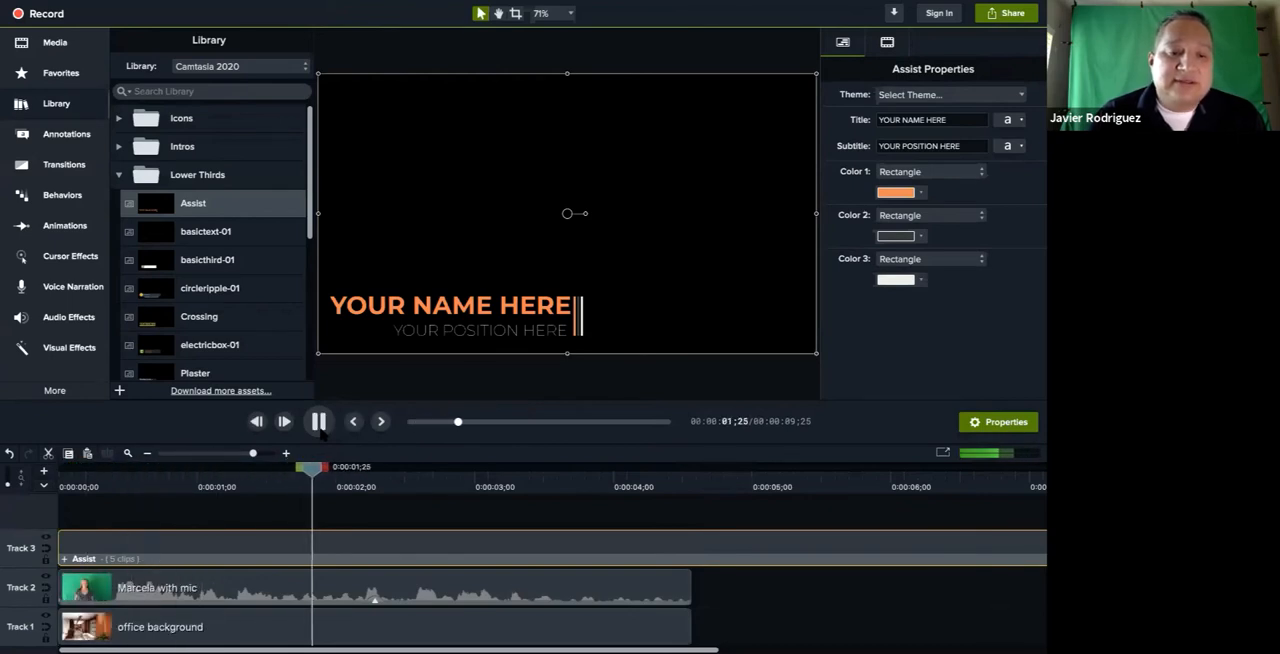
{"action": "left_click", "coordinate": [320, 428]}
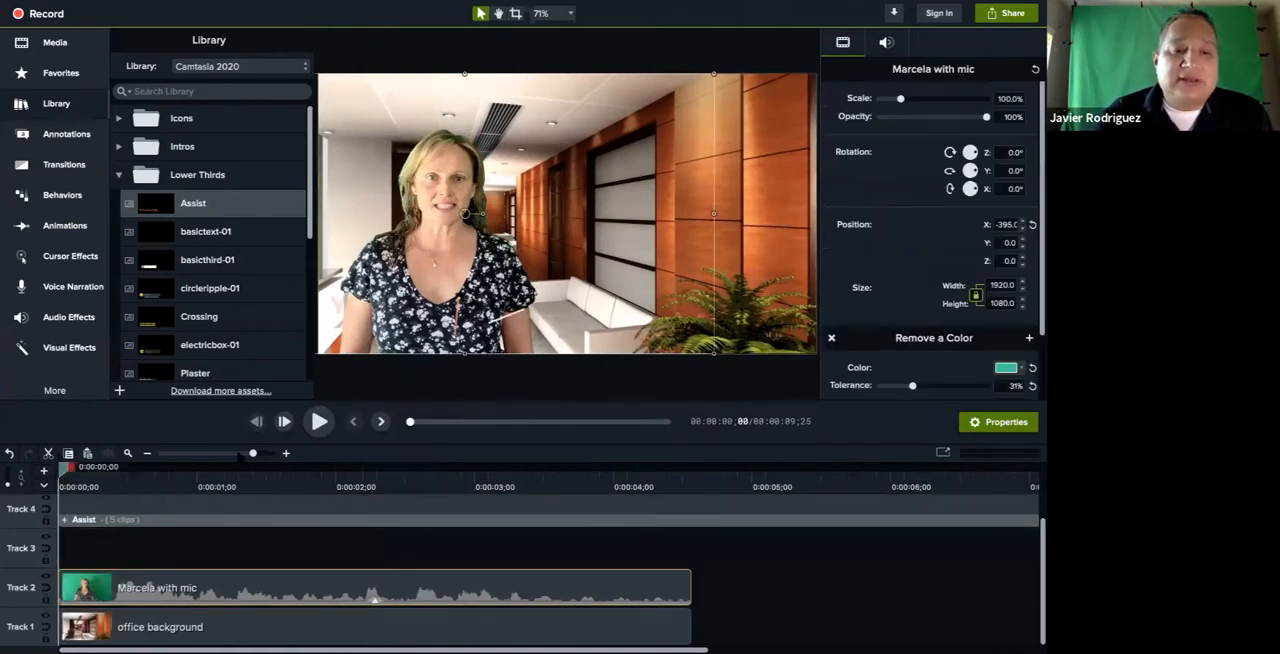
{"action": "left_click", "coordinate": [318, 421]}
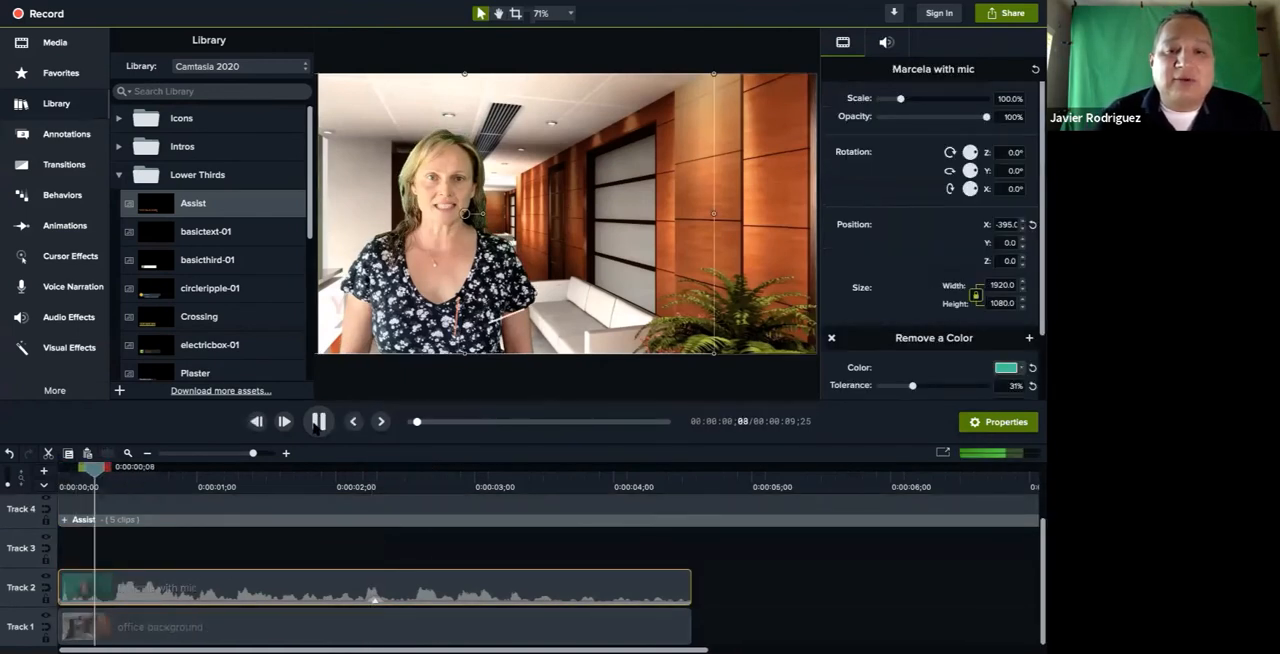
{"action": "left_click", "coordinate": [318, 421]}
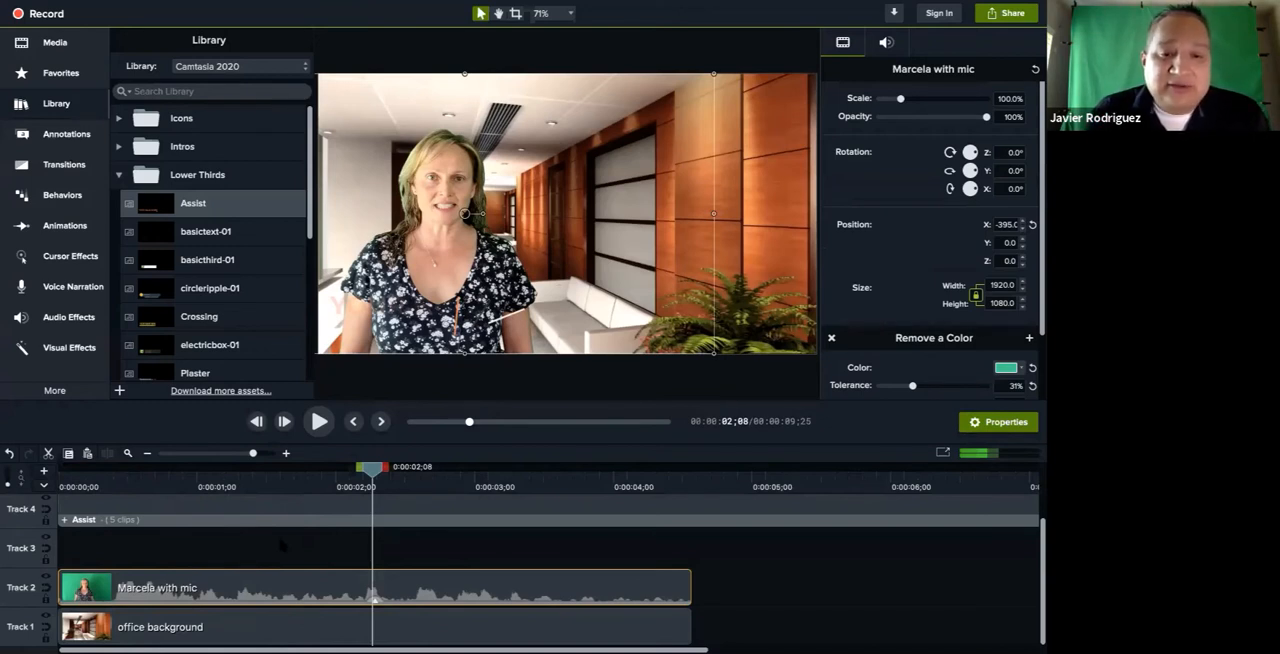
{"action": "left_click", "coordinate": [281, 521]}
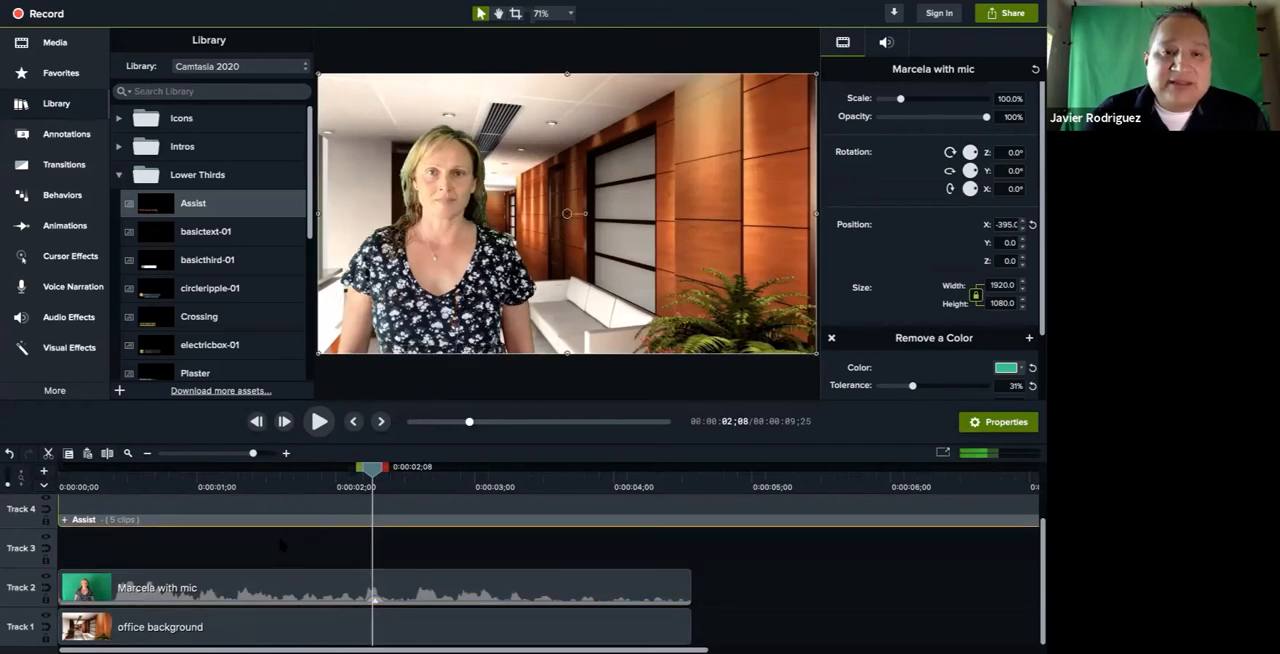
{"action": "left_click", "coordinate": [292, 484]}
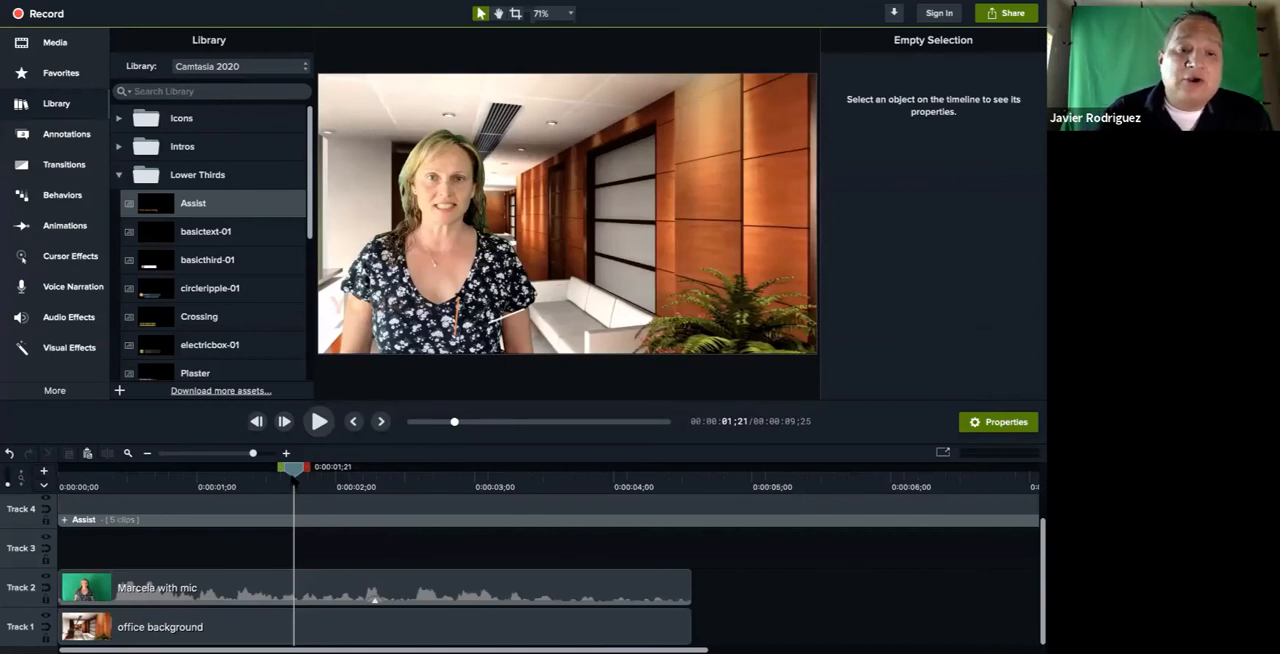
{"action": "left_click_drag", "start_coordinate": [293, 470], "coordinate": [60, 470]}
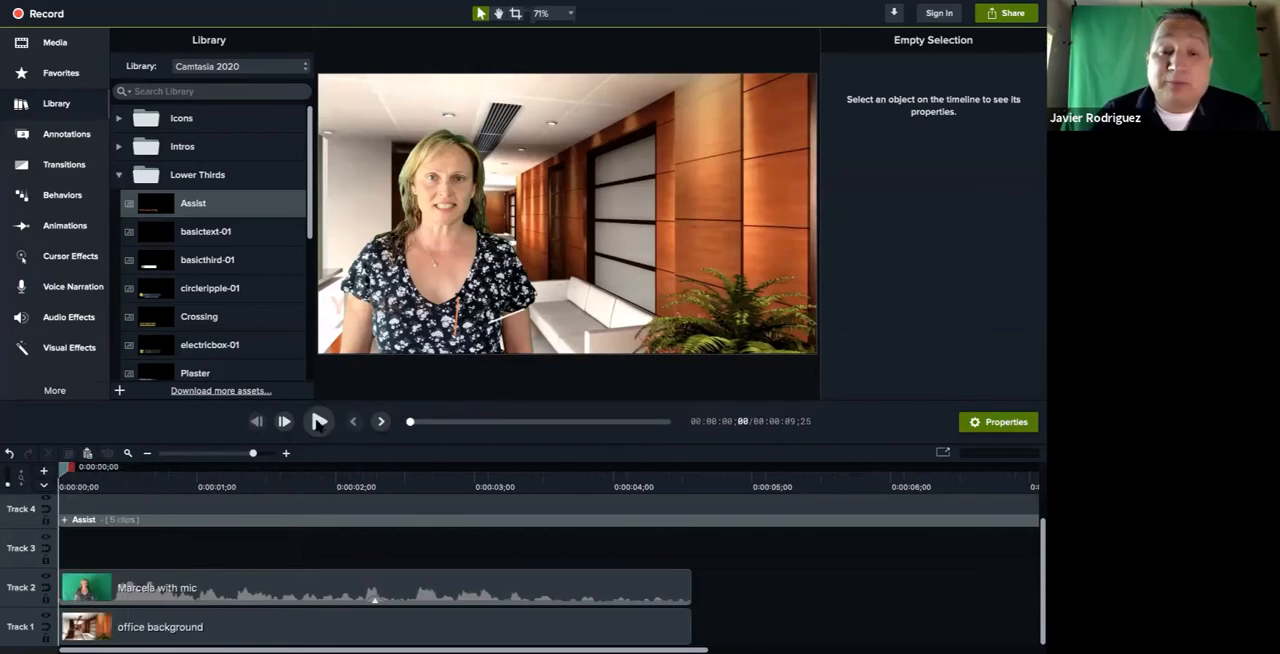
{"action": "left_click", "coordinate": [319, 421]}
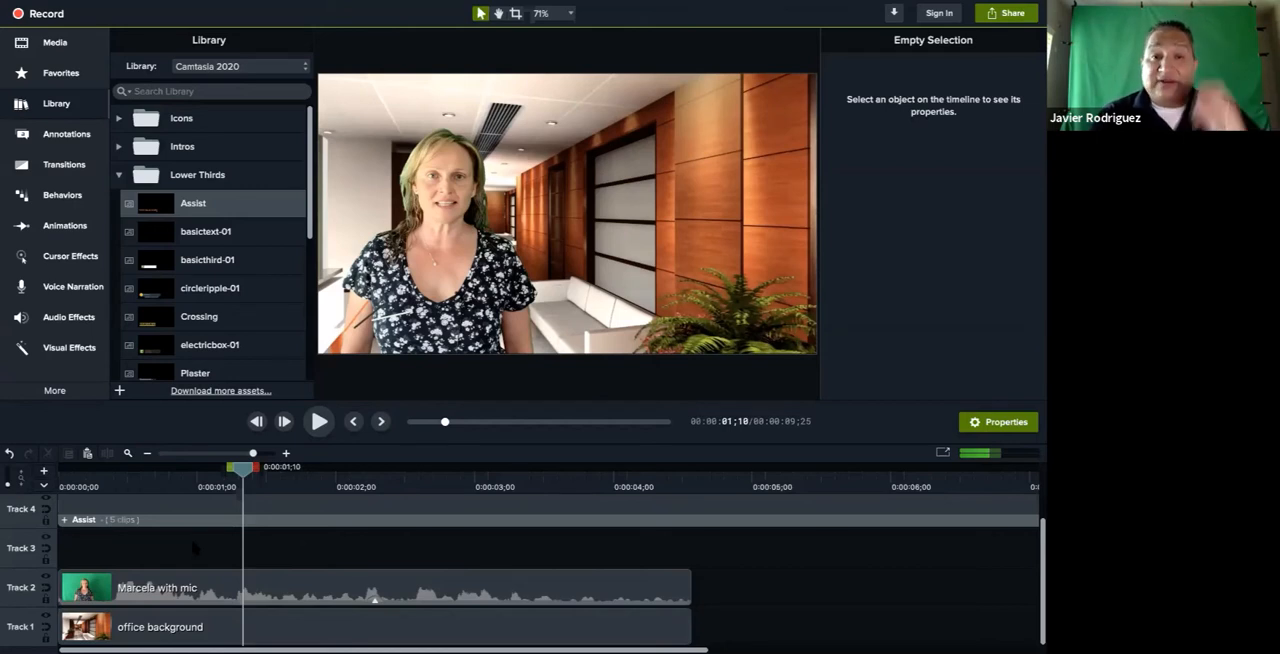
Switch to Chrome and copy the white-columned church image by Desktop Nexus from the church interior background results
{"action": "left_click", "coordinate": [196, 587]}
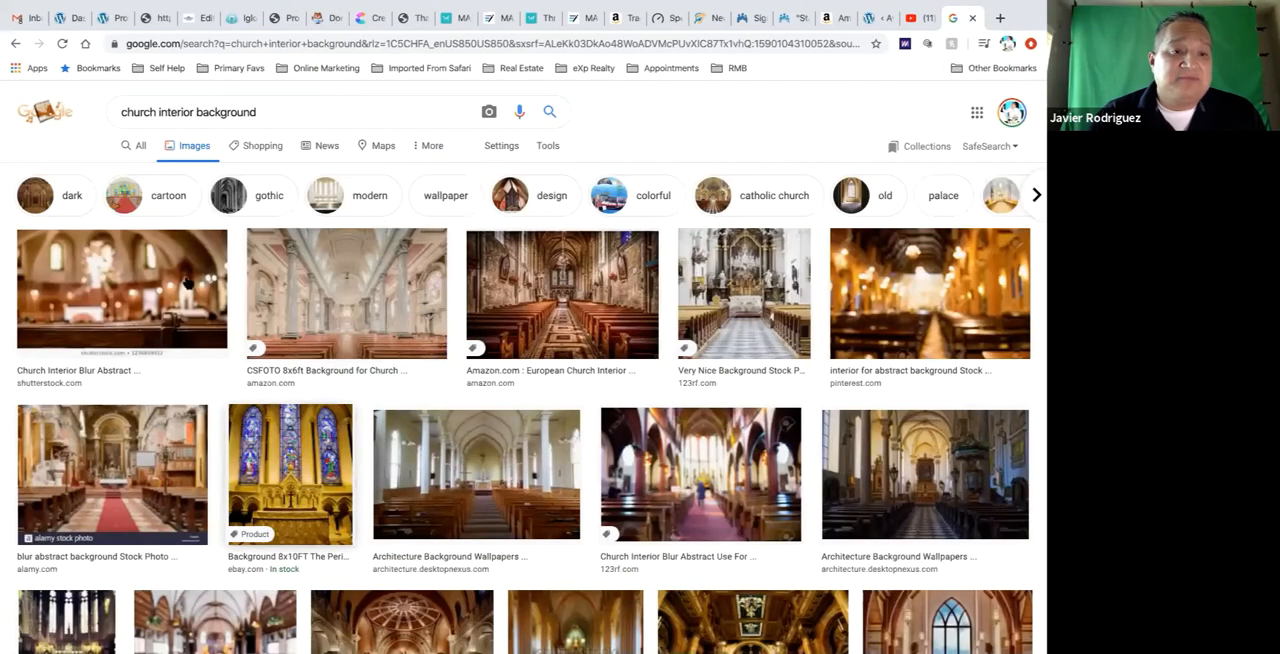
{"action": "left_click", "coordinate": [133, 288]}
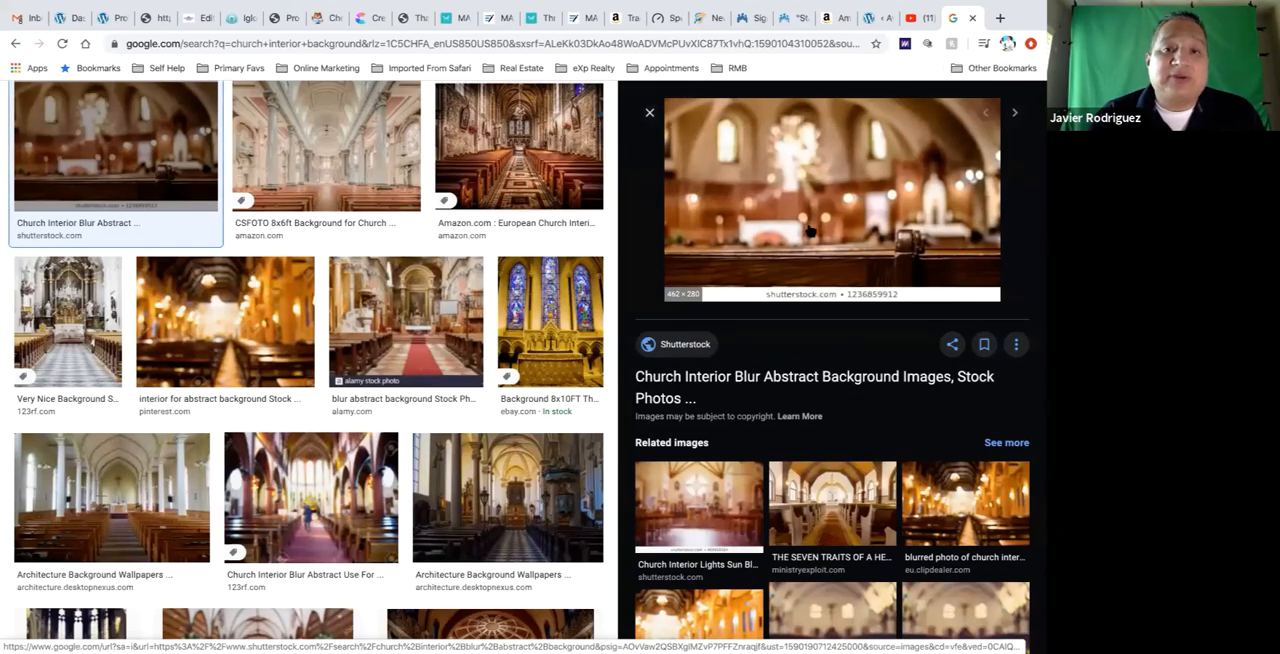
{"action": "scroll", "coordinate": [405, 330], "scroll_direction": "down", "scroll_amount": 1}
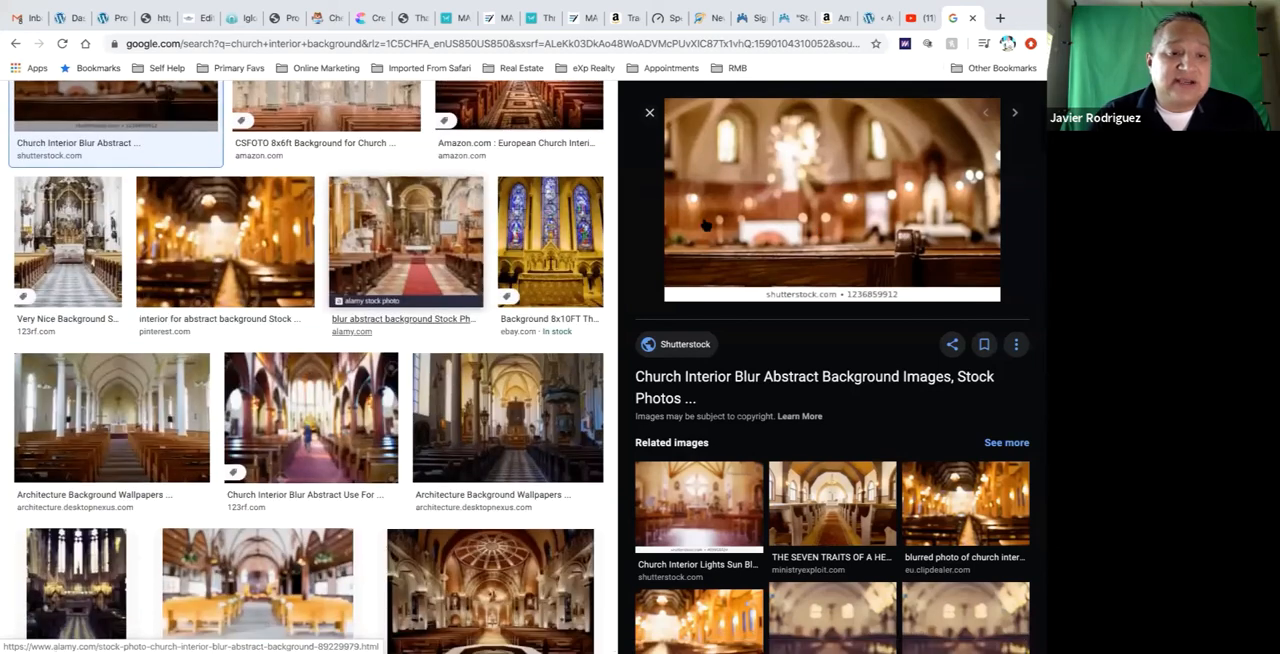
{"action": "left_click", "coordinate": [93, 401]}
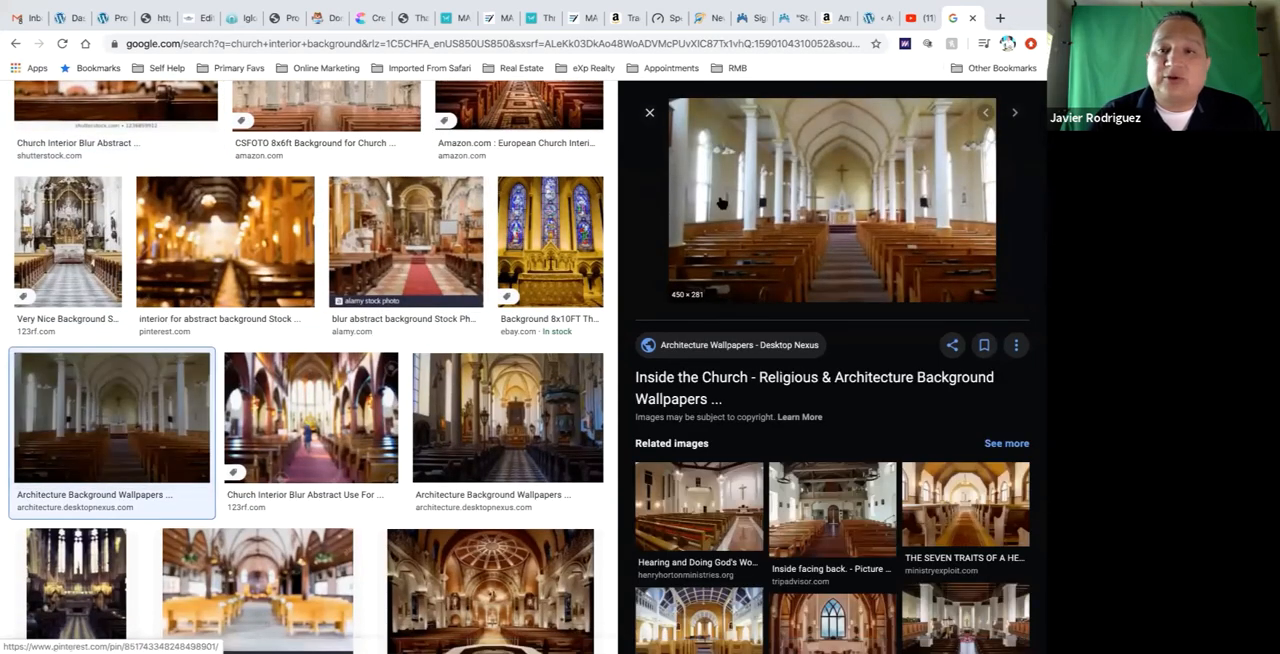
{"action": "right_click", "coordinate": [813, 172]}
{"action": "left_click", "coordinate": [840, 318]}
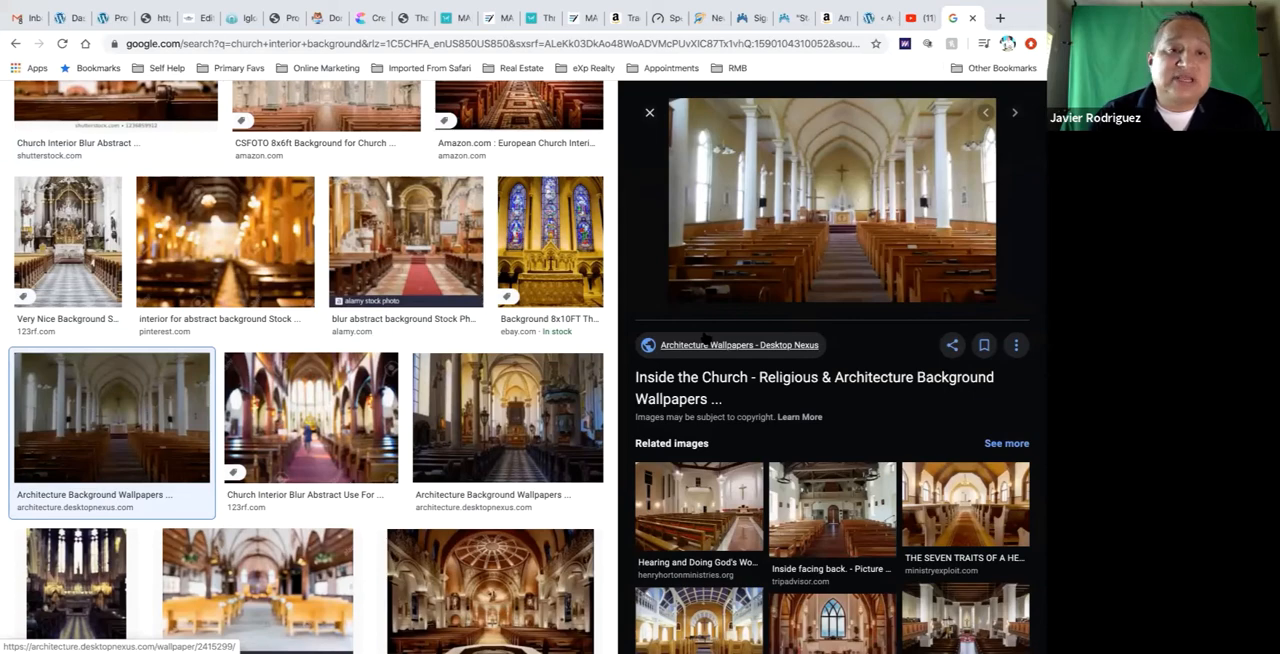
Switch back to Camtasia, paste the church image at 0:00:01;10 and move it on the canvas to X -307, Y 63
{"action": "key", "text": "ctrl+Left"}
{"action": "key", "text": "ctrl+Left"}
{"action": "key", "text": "ctrl+Up"}
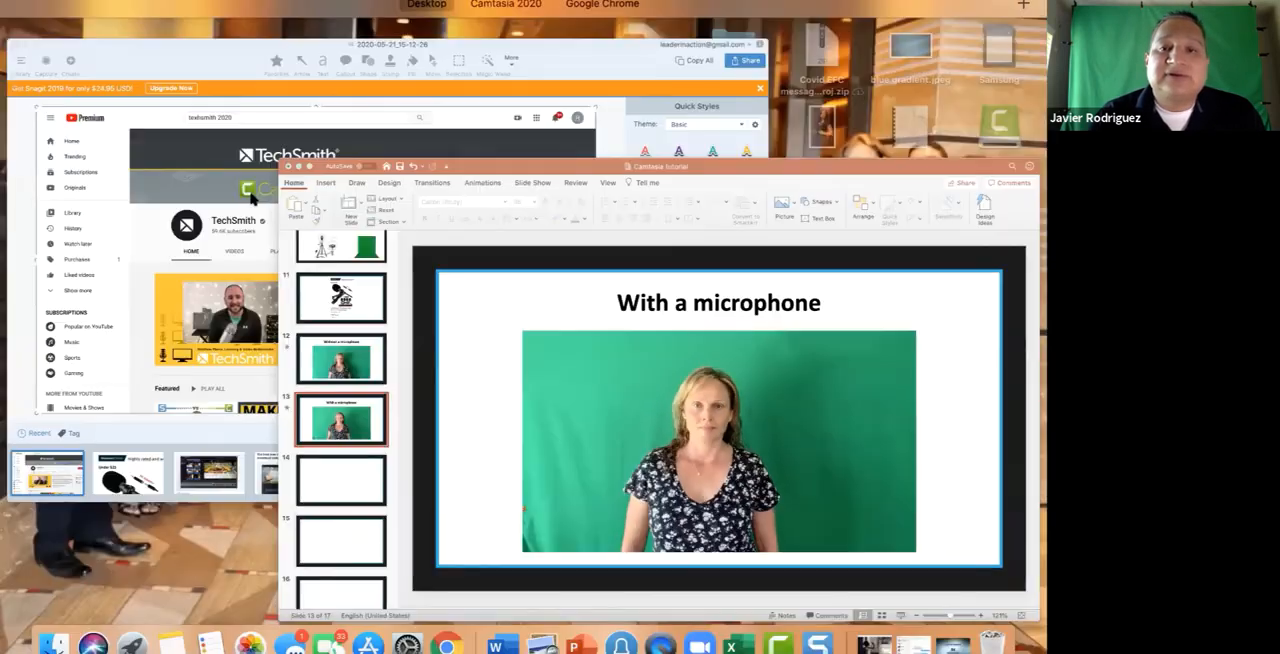
{"action": "left_click", "coordinate": [522, 52]}
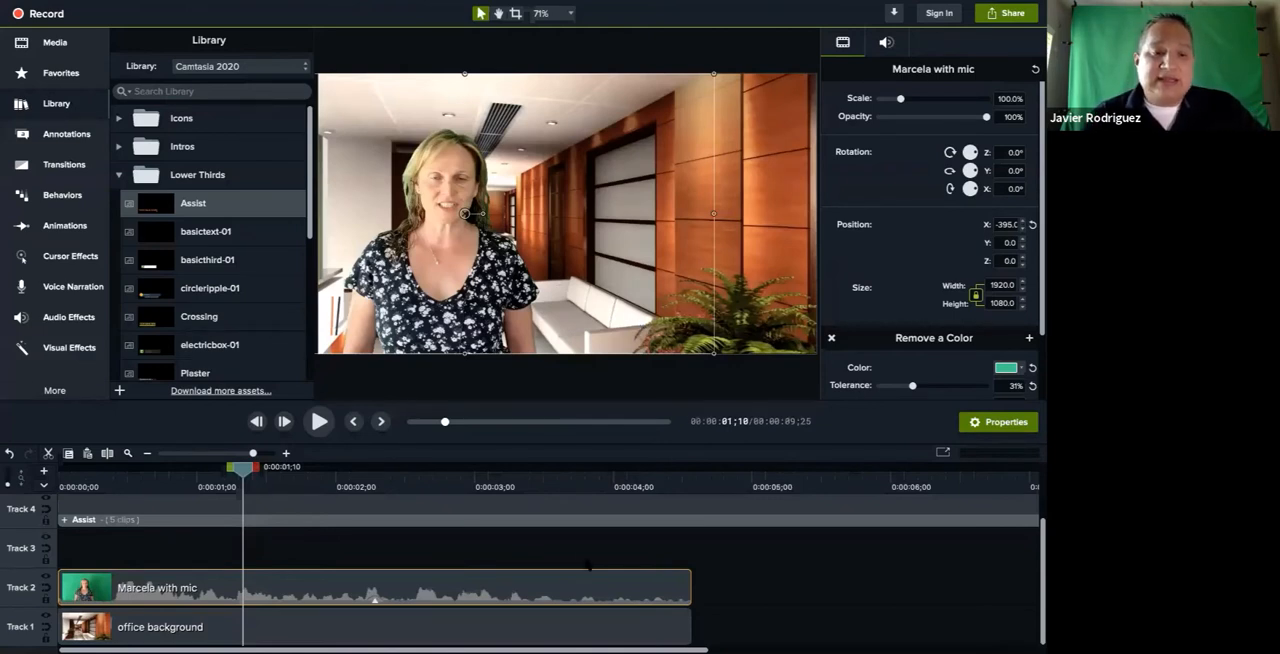
{"action": "key", "text": "super+v"}
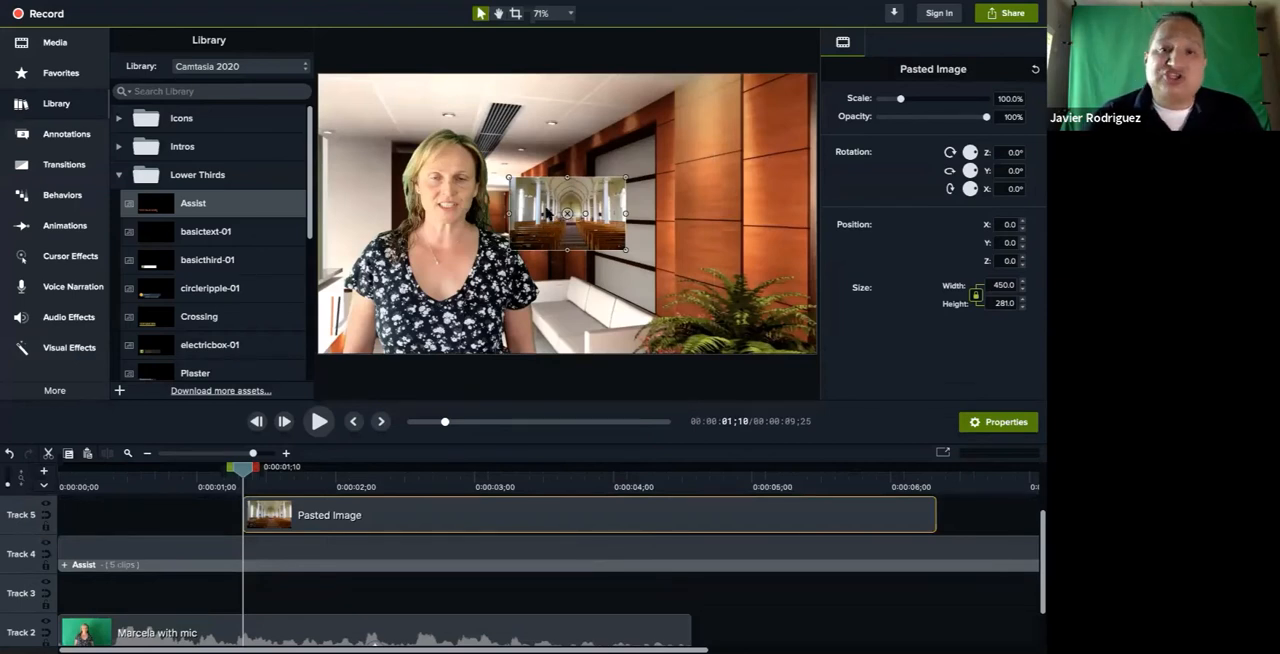
{"action": "left_click_drag", "start_coordinate": [547, 213], "coordinate": [467, 197]}
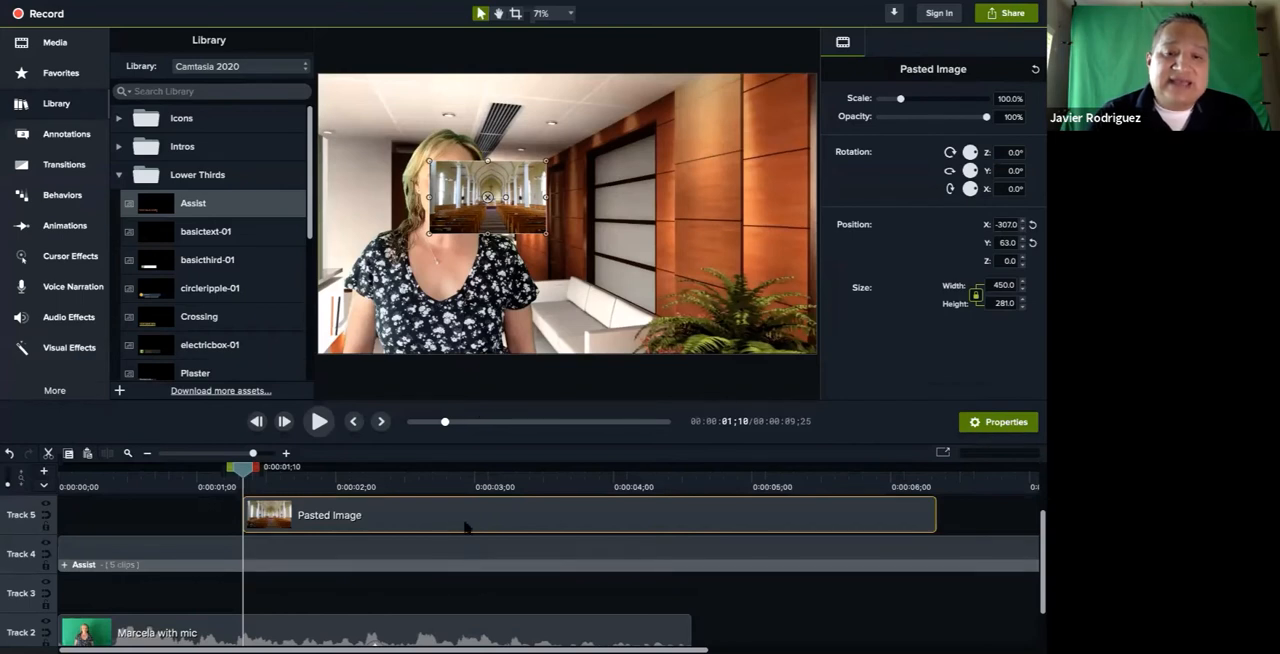
Delete the Assist lower third from Track 4 and move the pasted church image down to Track 4
{"action": "left_click", "coordinate": [286, 553]}
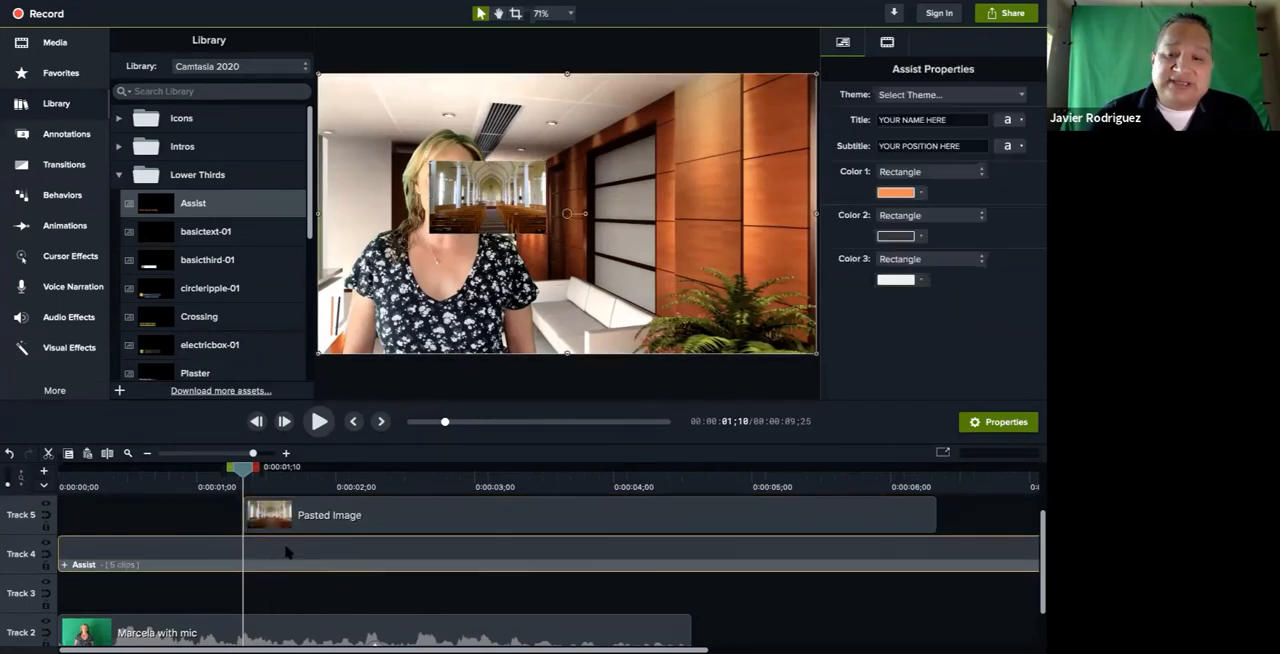
{"action": "key", "text": "Delete"}
{"action": "left_click_drag", "start_coordinate": [380, 516], "coordinate": [380, 553]}
Replace the office background on Track 1 with the church image, starting at 0:00:00;00 and trimmed to the green-screen clip's end at 0:00:04;17
{"action": "scroll", "coordinate": [380, 580], "scroll_direction": "down", "scroll_amount": 1}
{"action": "left_click", "coordinate": [366, 628]}
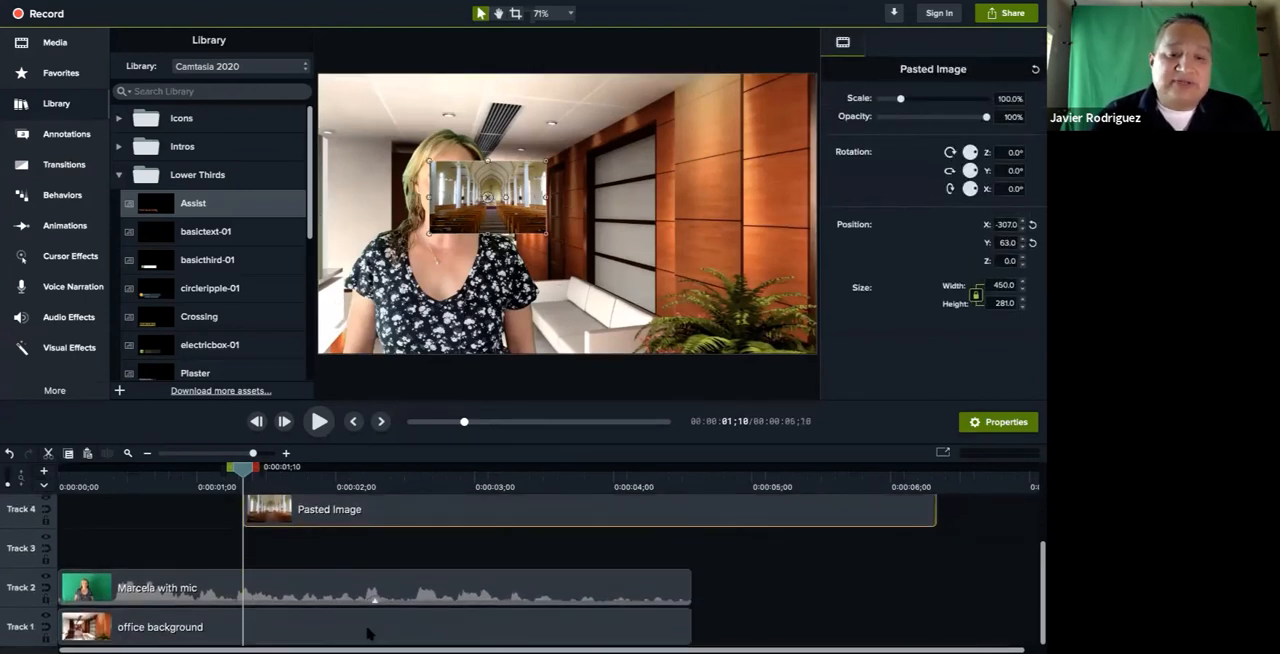
{"action": "key", "text": "Delete"}
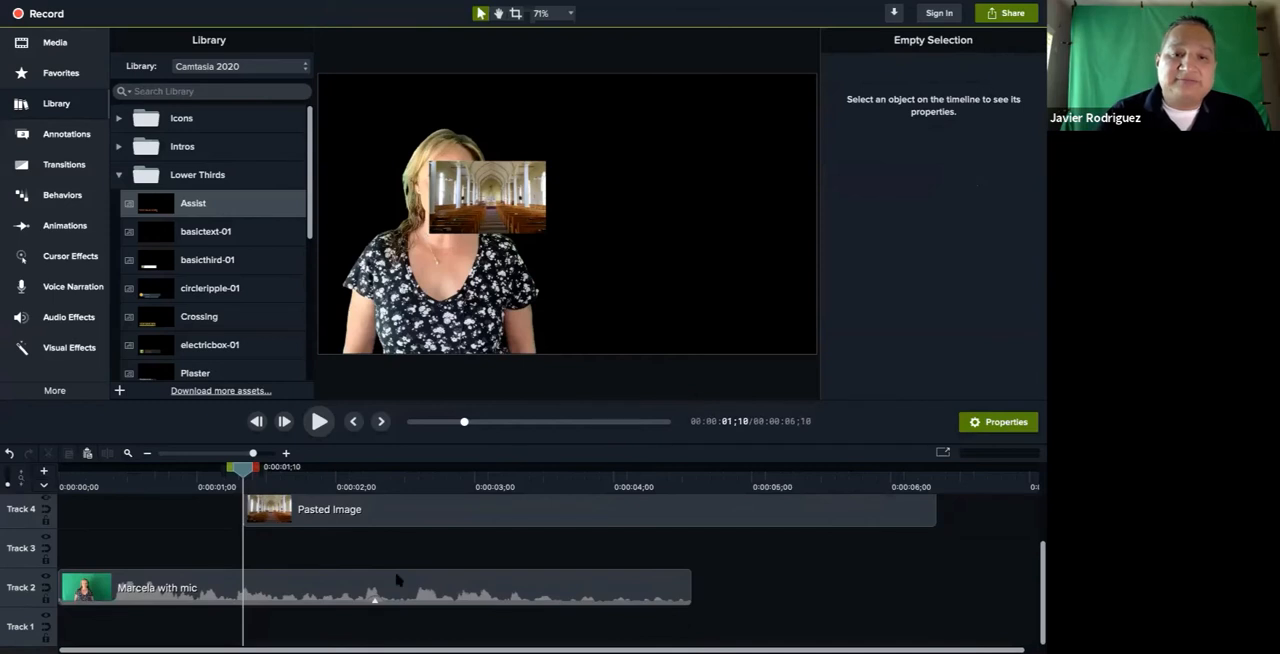
{"action": "left_click_drag", "start_coordinate": [422, 519], "coordinate": [235, 627]}
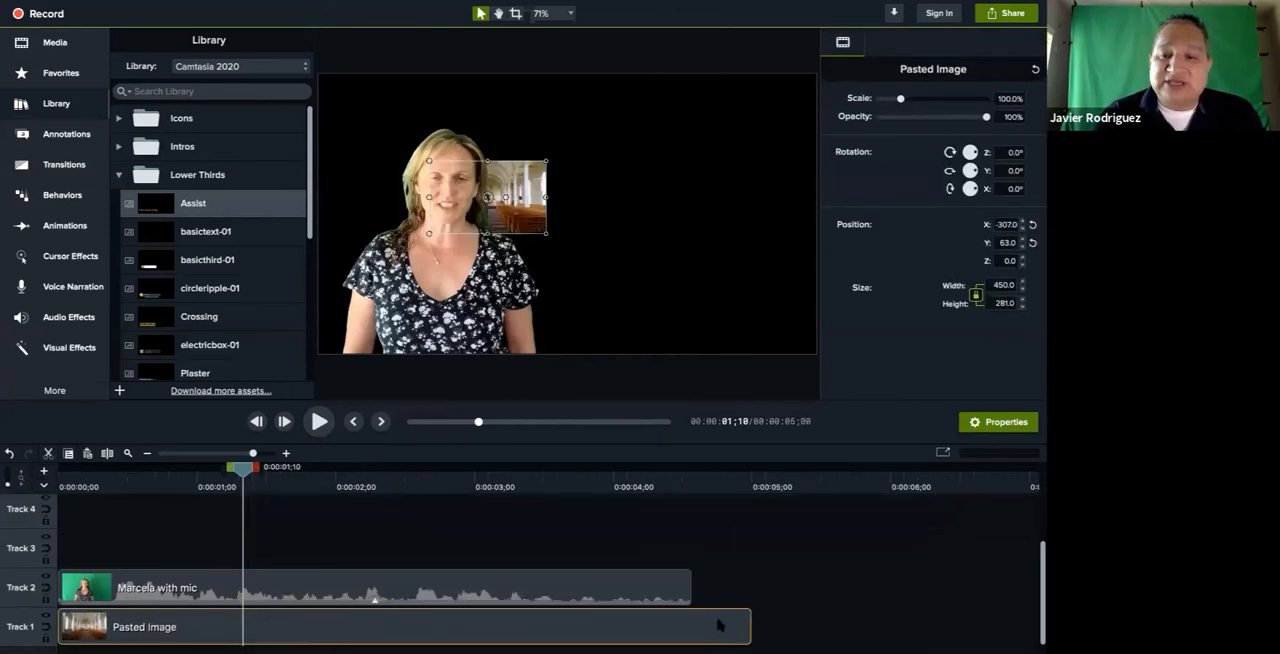
{"action": "left_click_drag", "start_coordinate": [748, 627], "coordinate": [690, 622]}
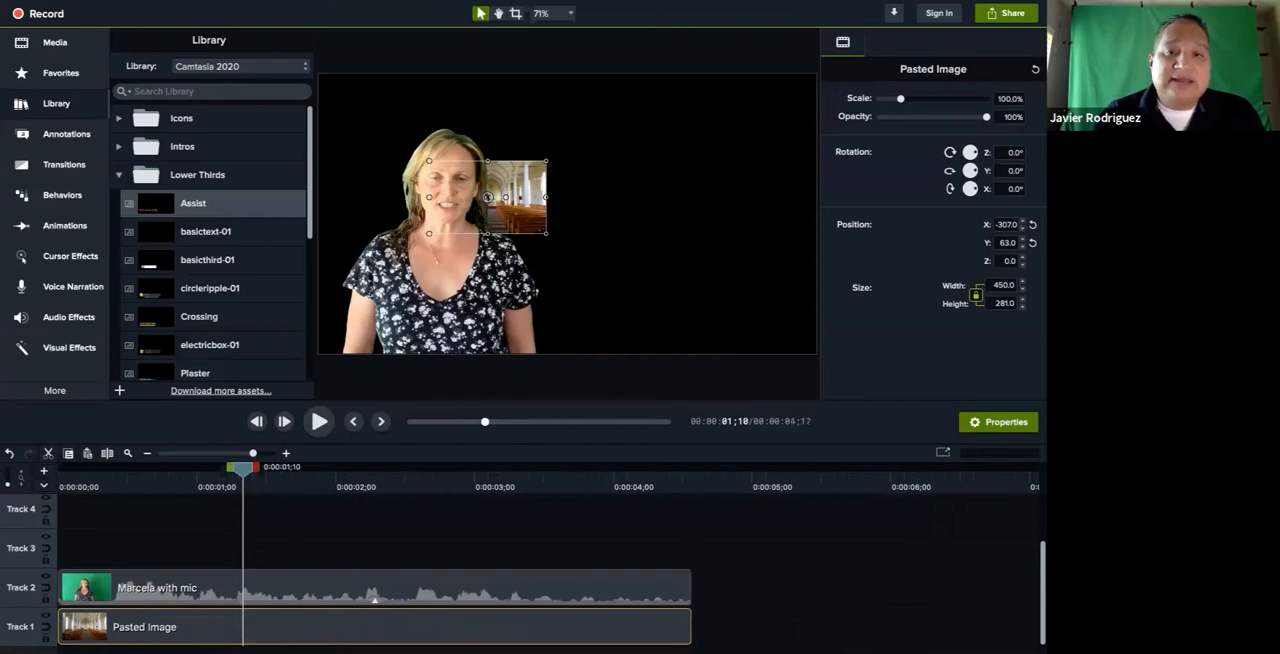
Move the church image to the canvas's upper-left area, at X -735, Y 334
{"action": "left_click", "coordinate": [443, 238]}
{"action": "left_click", "coordinate": [527, 226]}
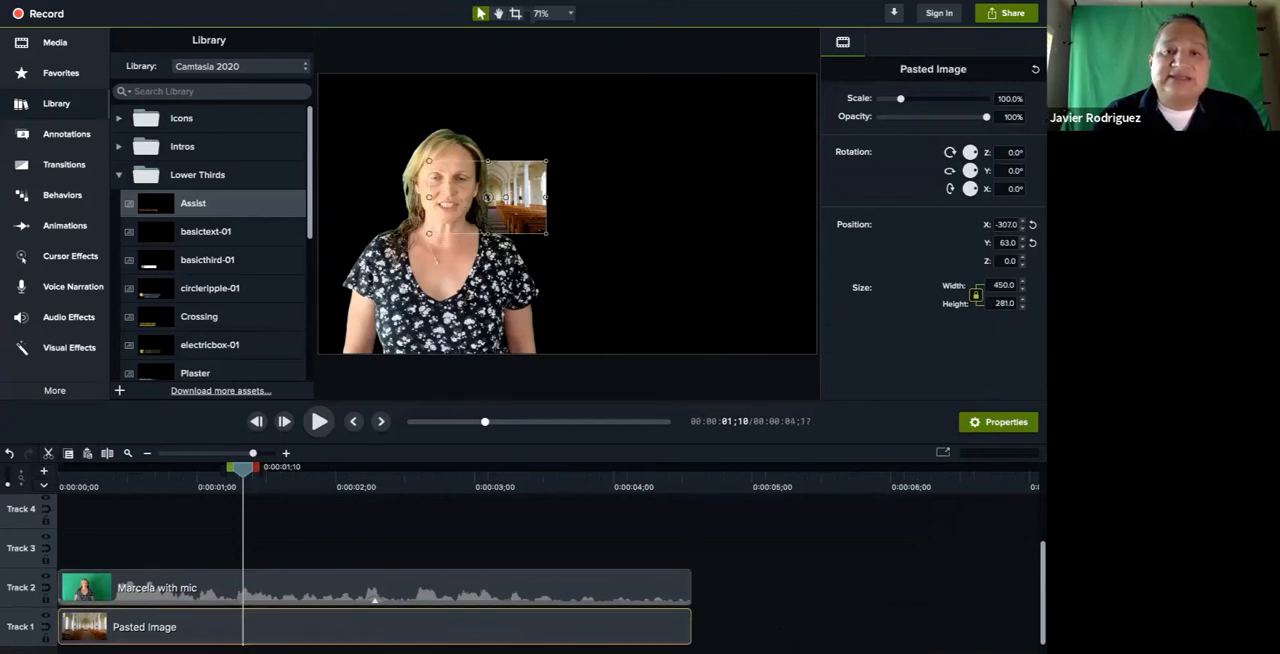
{"action": "left_click_drag", "start_coordinate": [527, 226], "coordinate": [413, 154]}
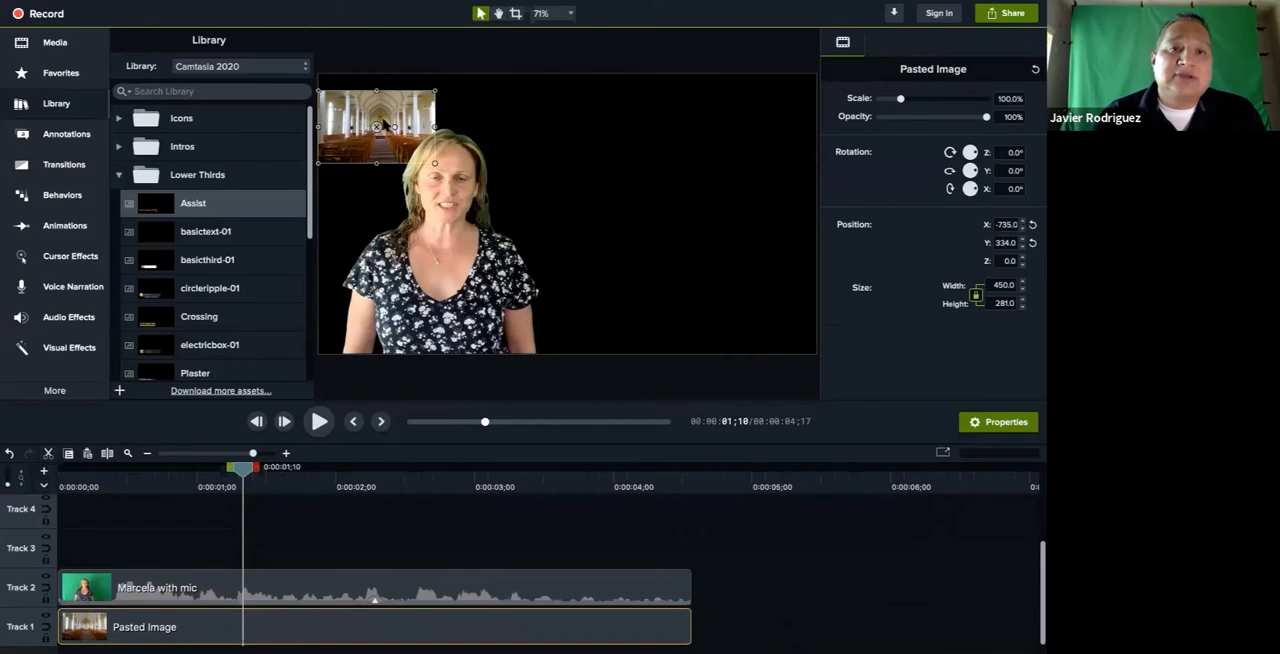
Align the church image with the canvas's top-left corner and enlarge it to about 427% so it fills the canvas at 1920 wide
{"action": "left_click_drag", "start_coordinate": [385, 125], "coordinate": [387, 107]}
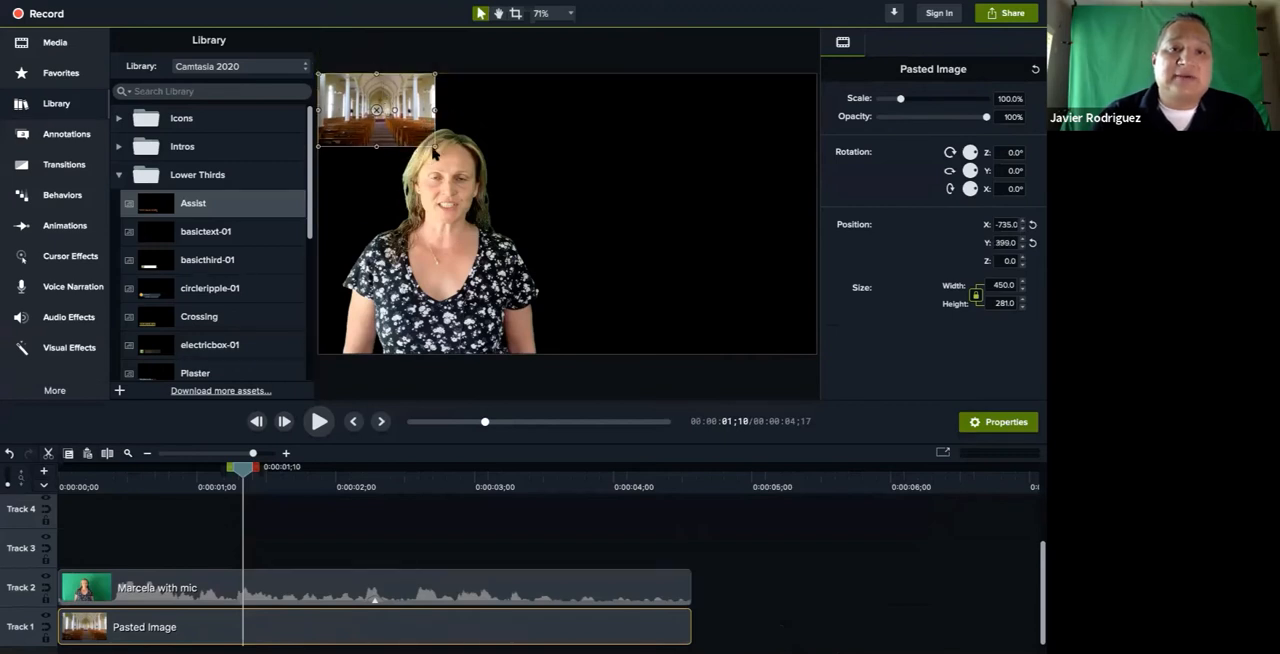
{"action": "left_click_drag", "start_coordinate": [435, 148], "coordinate": [750, 308]}
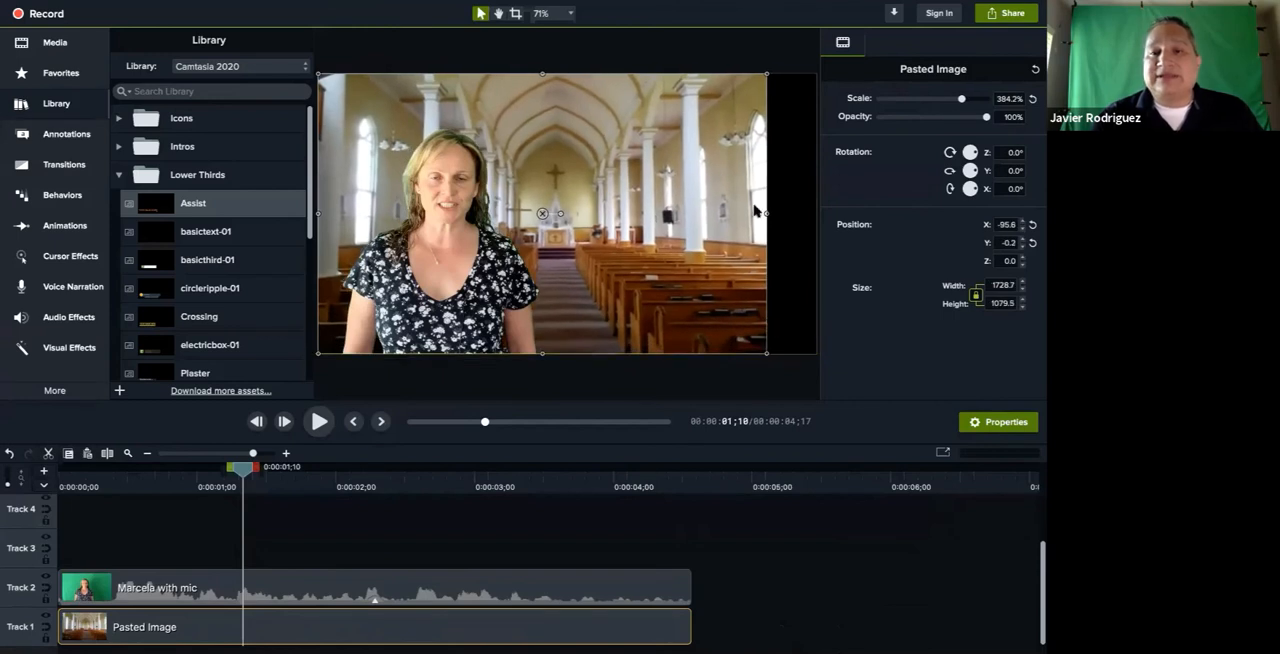
{"action": "left_click_drag", "start_coordinate": [767, 214], "coordinate": [815, 216]}
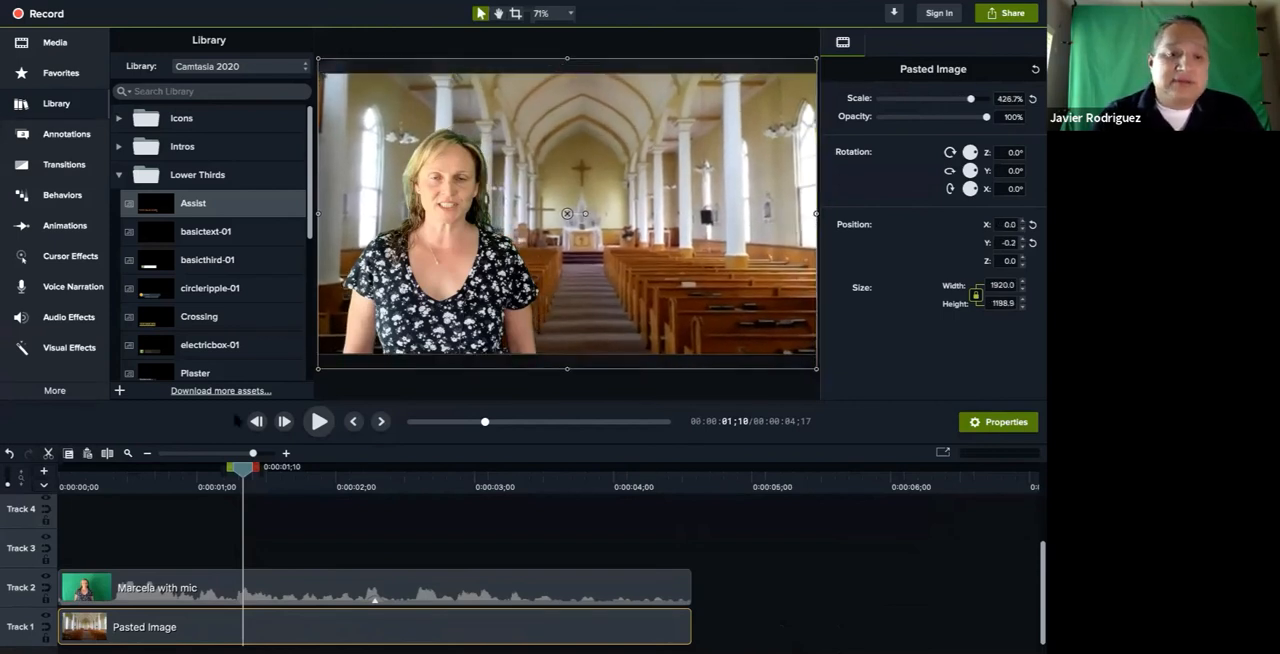
Play the green-screen clip over the church background from 0:00:00;00 to check the composite
{"action": "left_click_drag", "start_coordinate": [244, 467], "coordinate": [60, 467]}
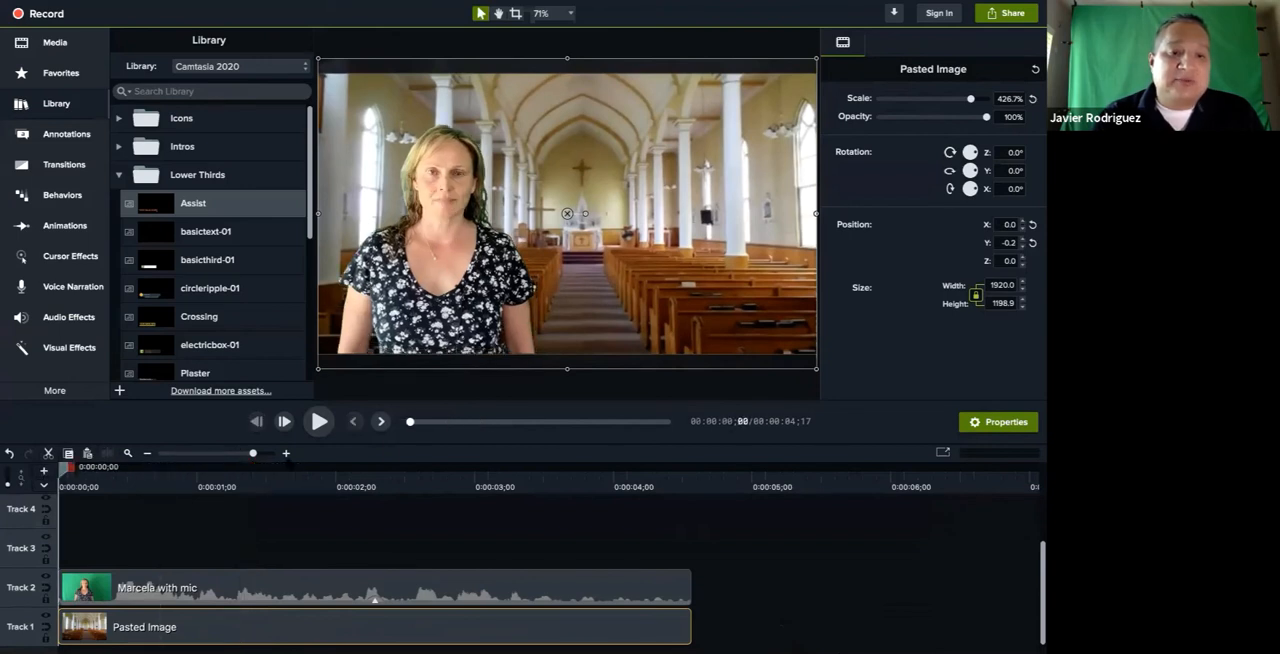
{"action": "left_click", "coordinate": [318, 421]}
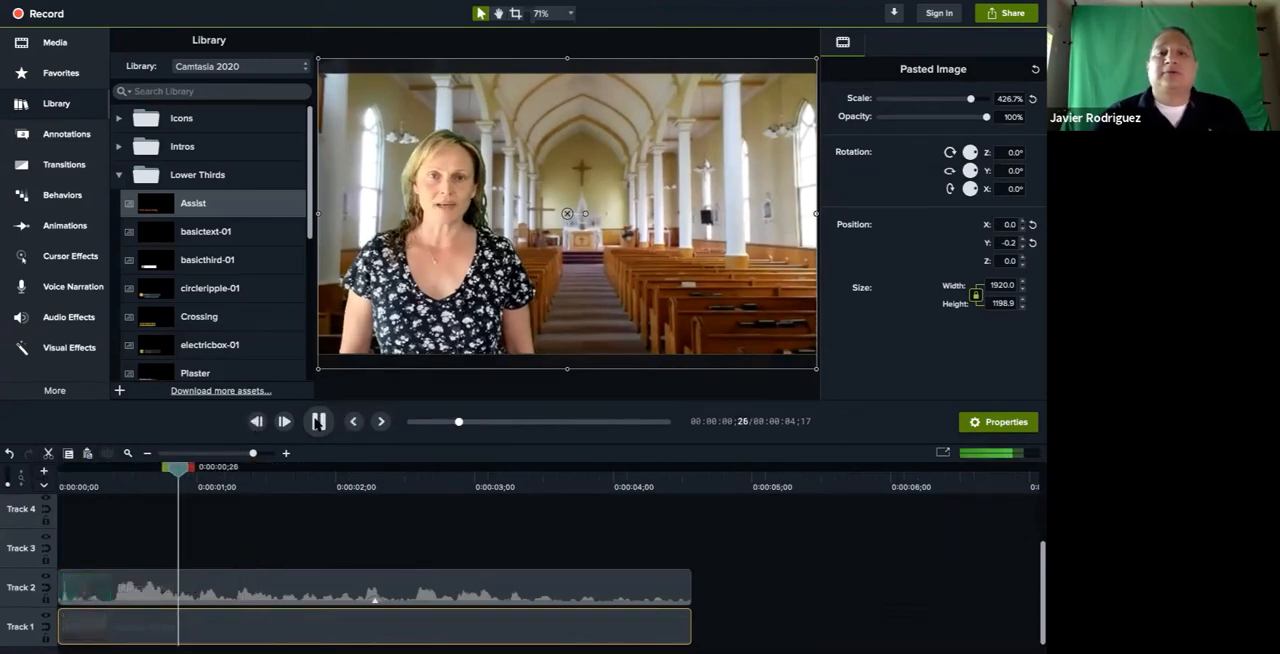
{"action": "left_click", "coordinate": [376, 381]}
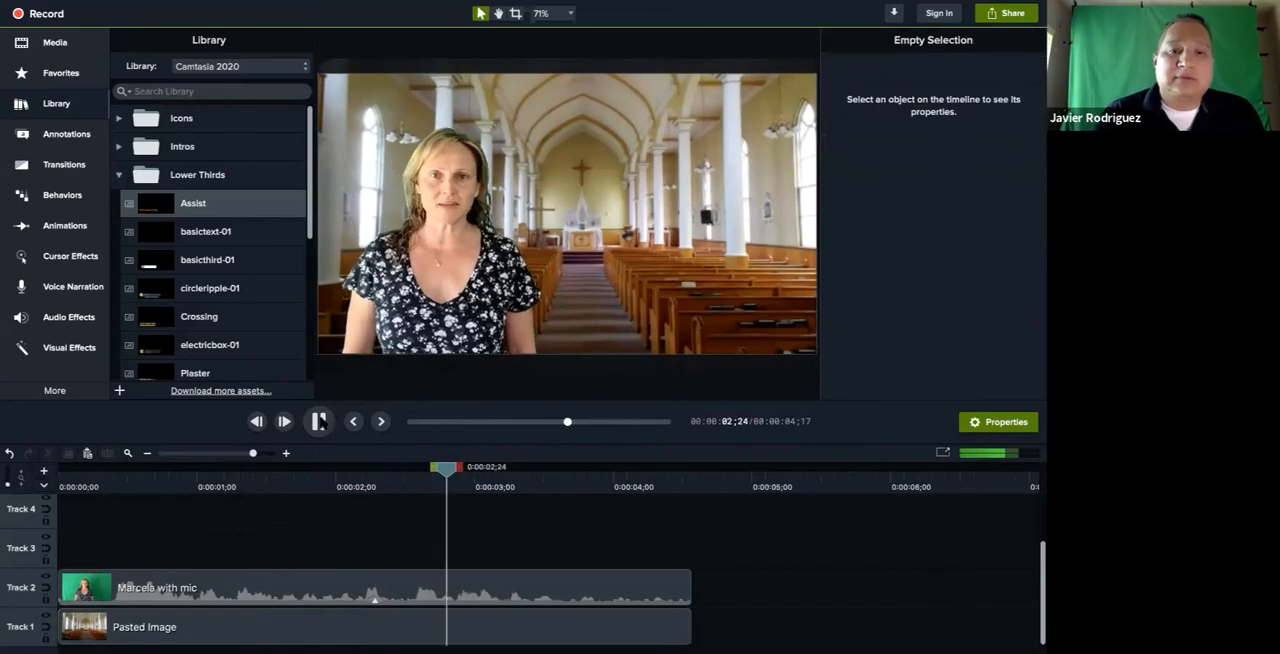
{"action": "left_click", "coordinate": [320, 422]}
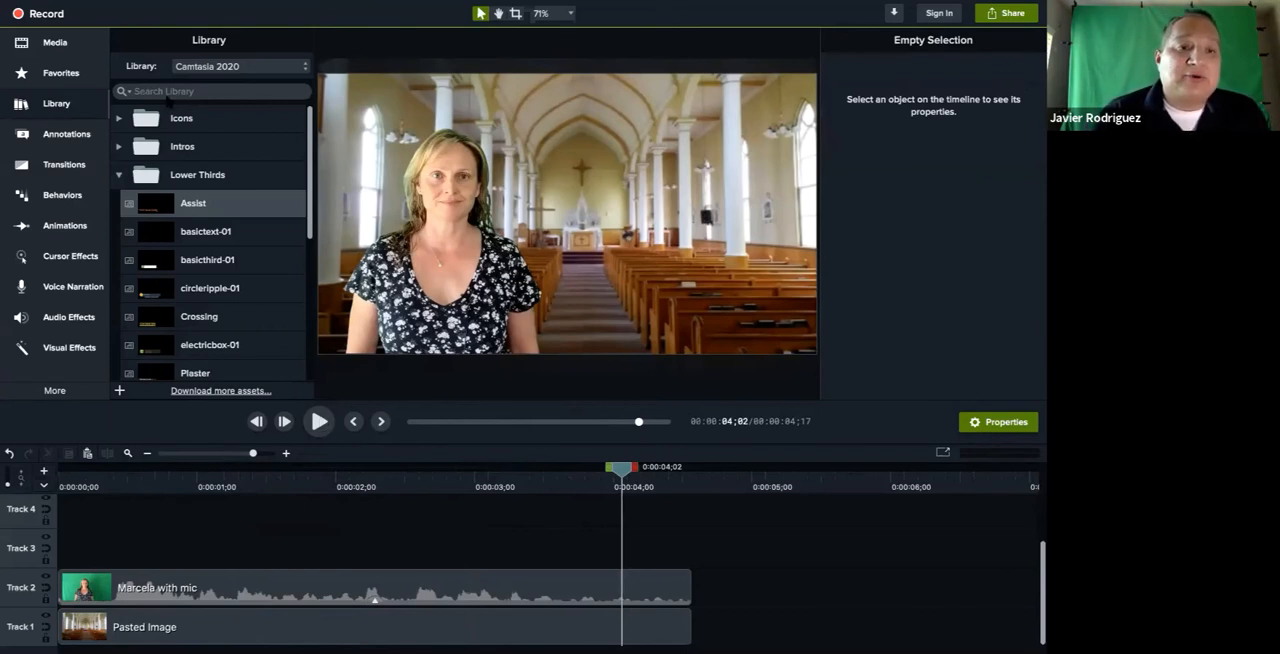
Browse the library's Music Tracks folder and preview the firefly track
{"action": "left_click", "coordinate": [119, 175]}
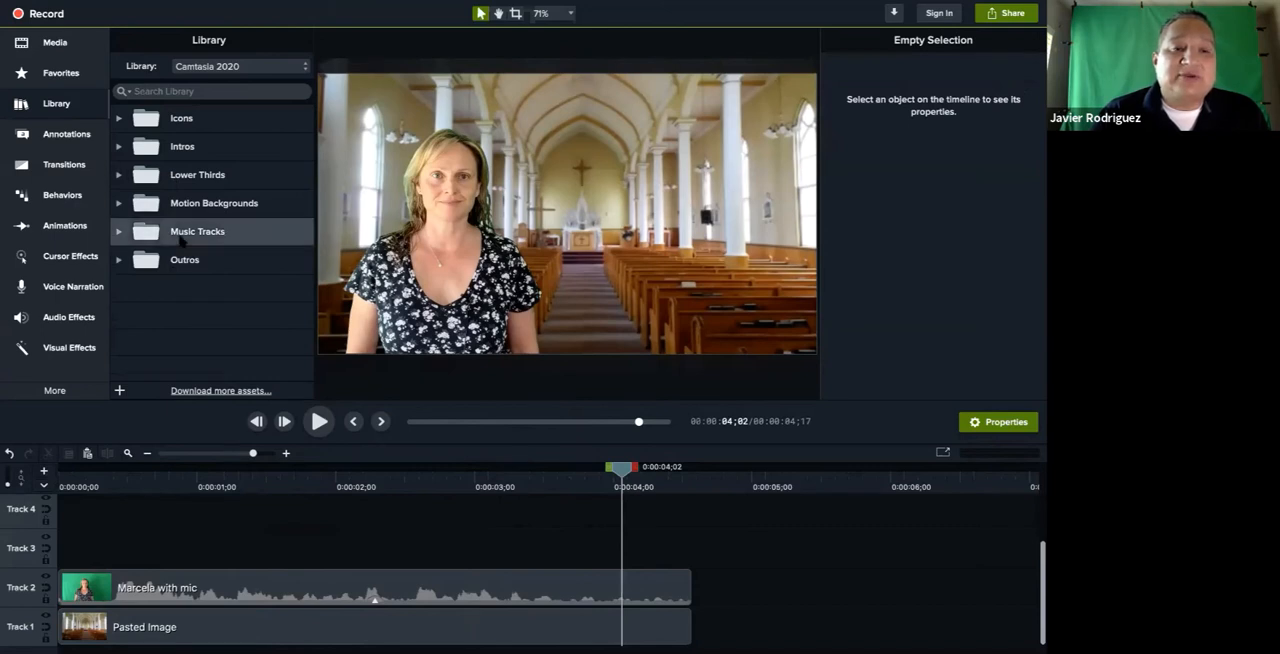
{"action": "double_click", "coordinate": [192, 235]}
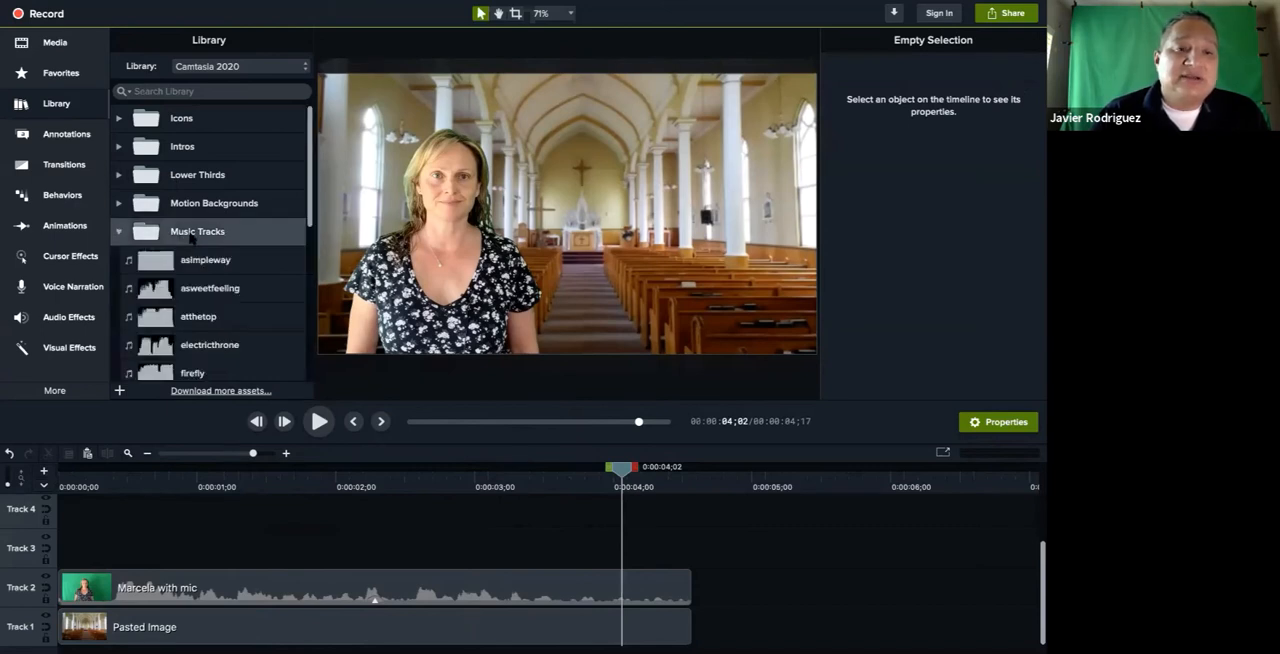
{"action": "scroll", "coordinate": [192, 237], "scroll_direction": "down", "scroll_amount": 1}
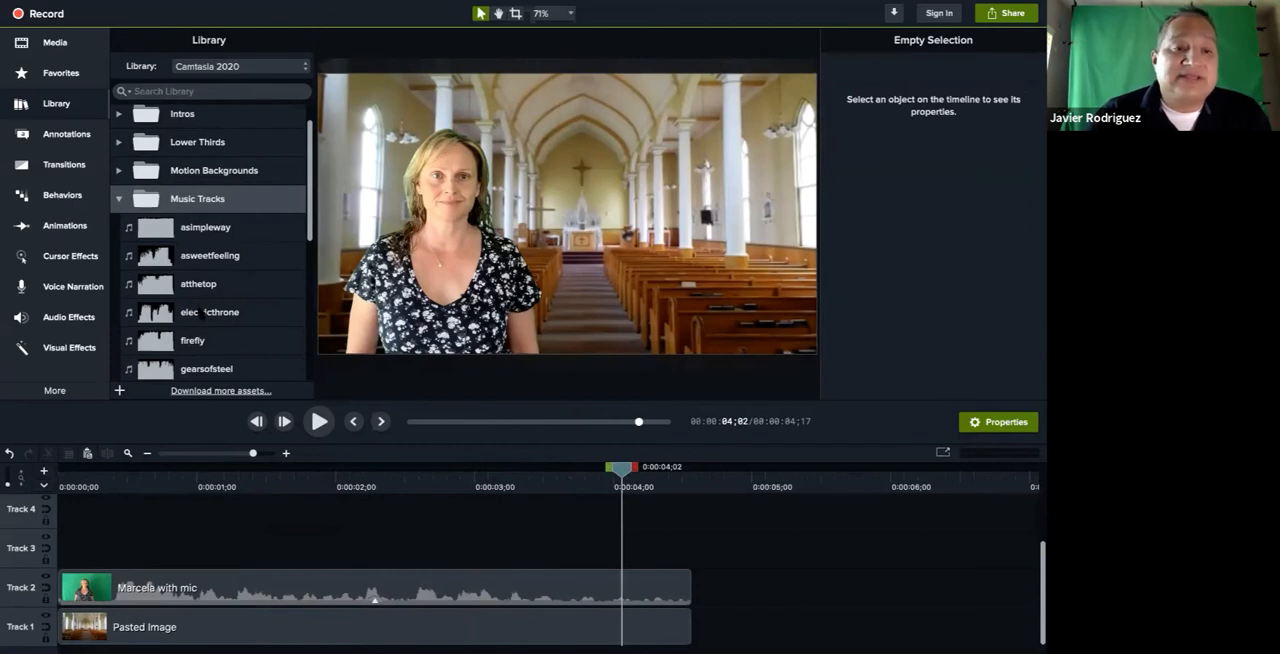
{"action": "double_click", "coordinate": [184, 339]}
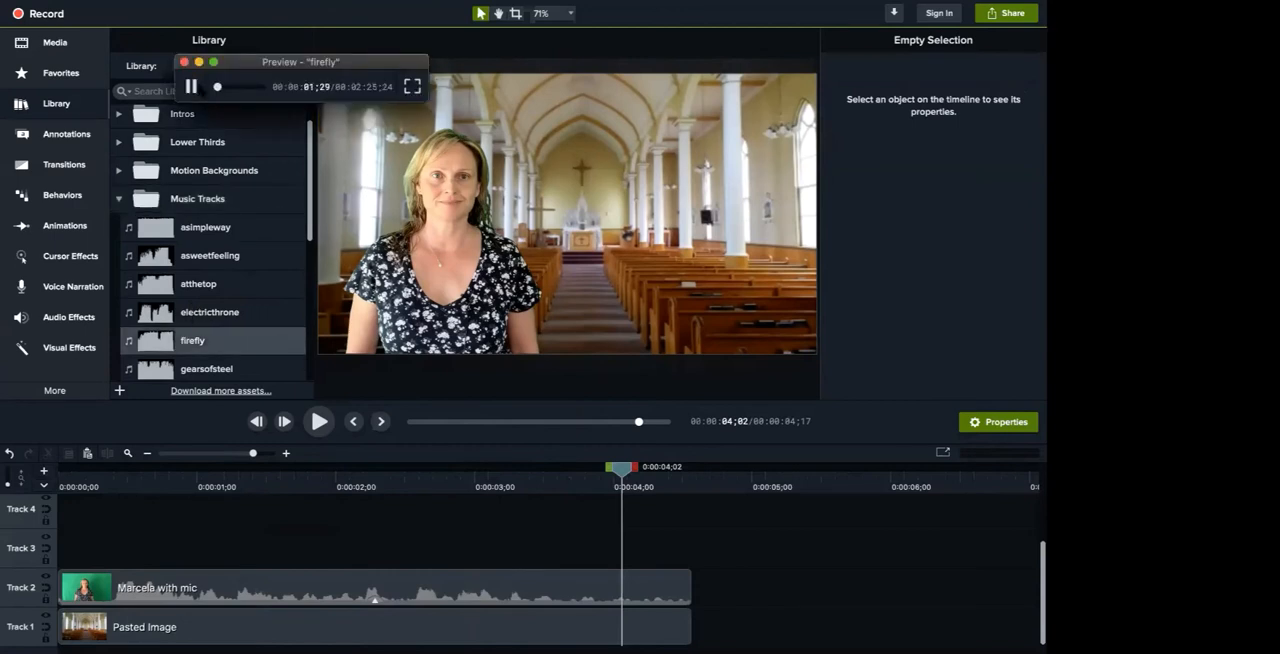
{"action": "left_click", "coordinate": [184, 62]}
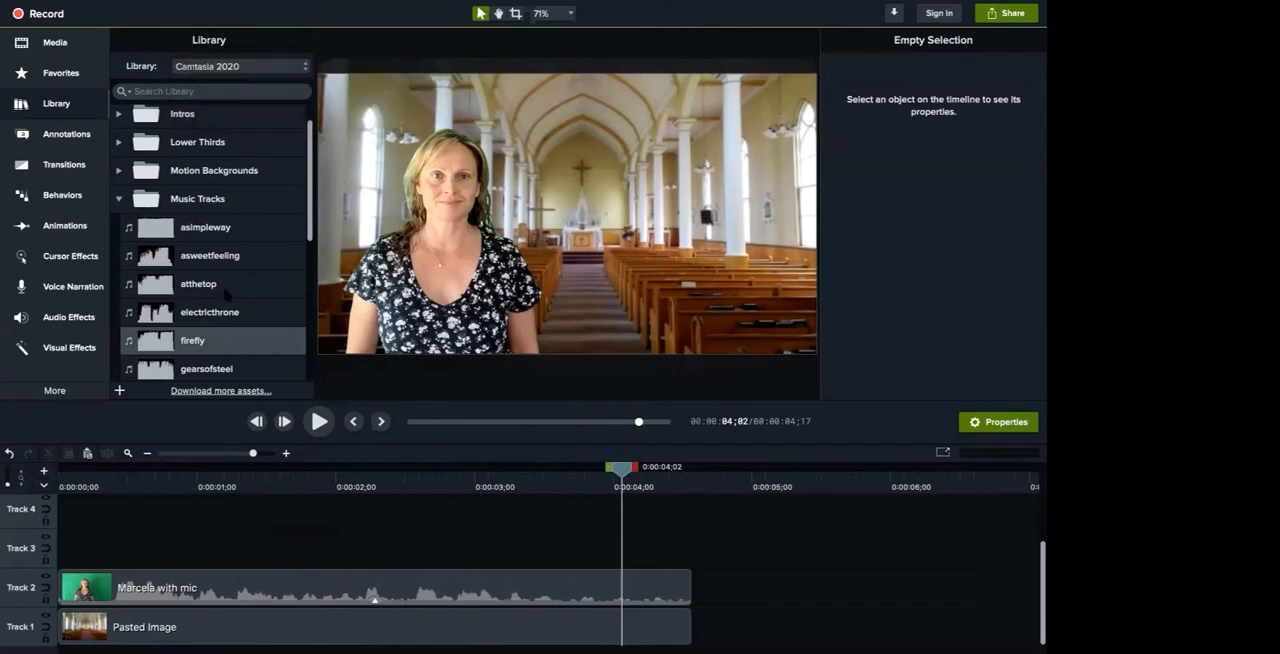
Add the firefly music to Track 3 at the start of the timeline and play the mix from 0:00:00;00
{"action": "left_click_drag", "start_coordinate": [208, 341], "coordinate": [67, 545]}
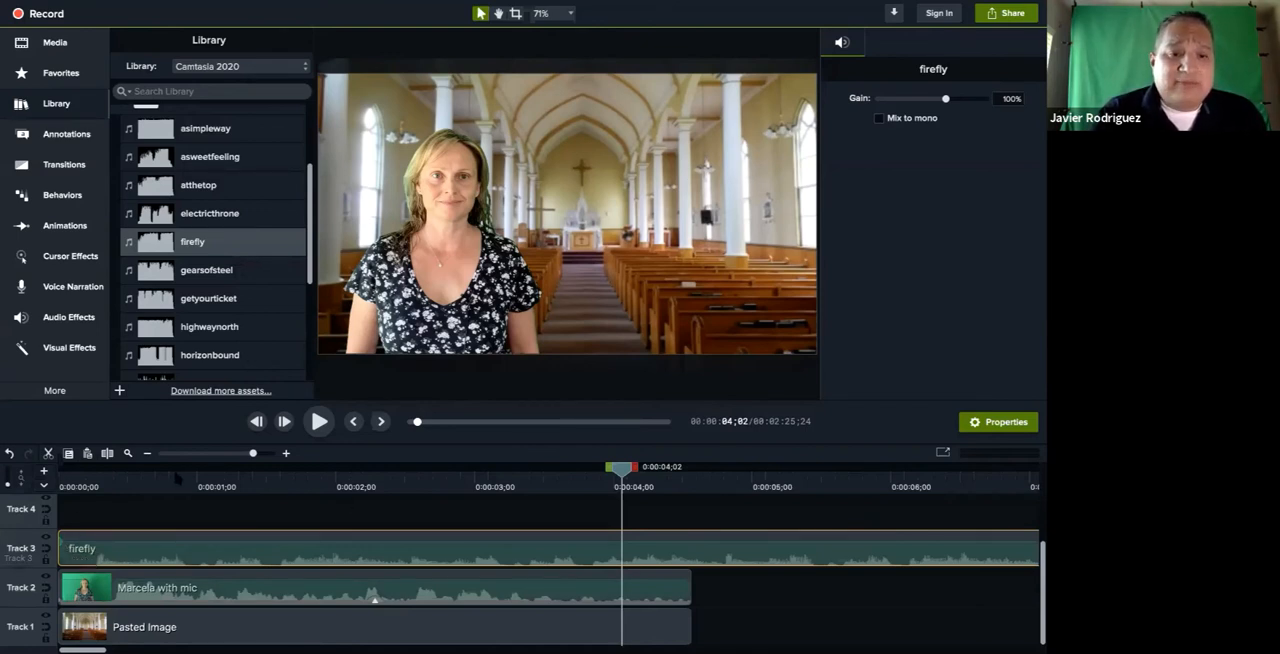
{"action": "left_click", "coordinate": [174, 477]}
{"action": "left_click_drag", "start_coordinate": [175, 477], "coordinate": [61, 474]}
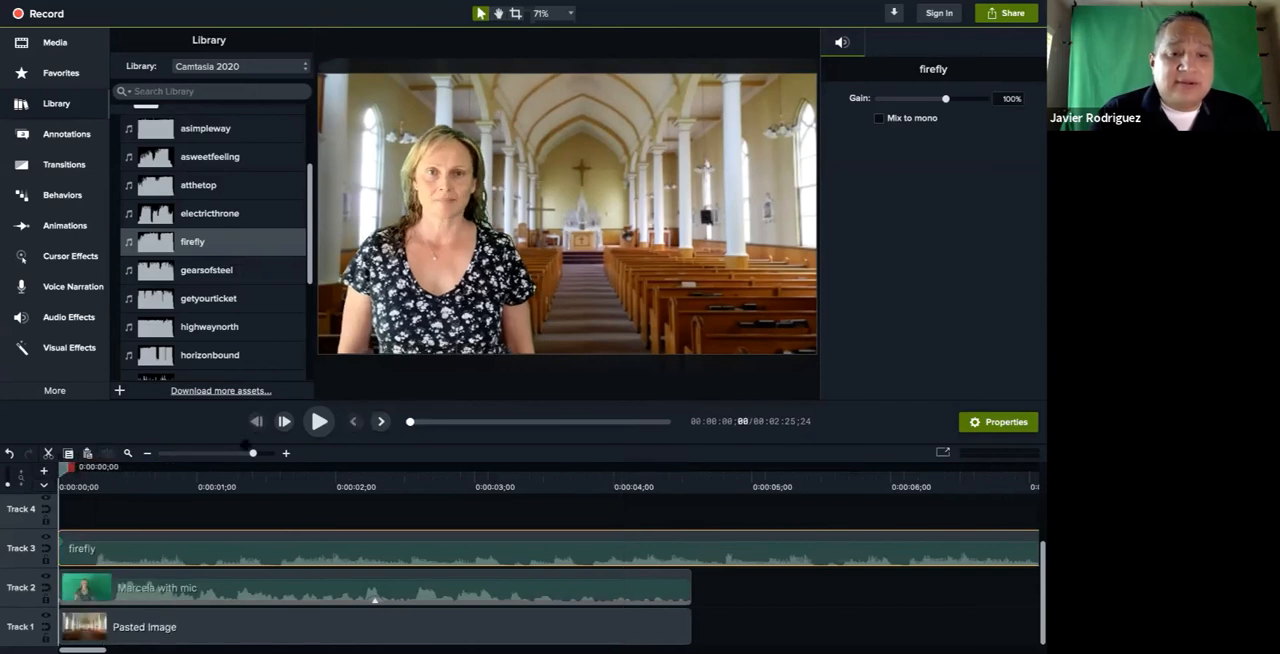
{"action": "left_click", "coordinate": [317, 424]}
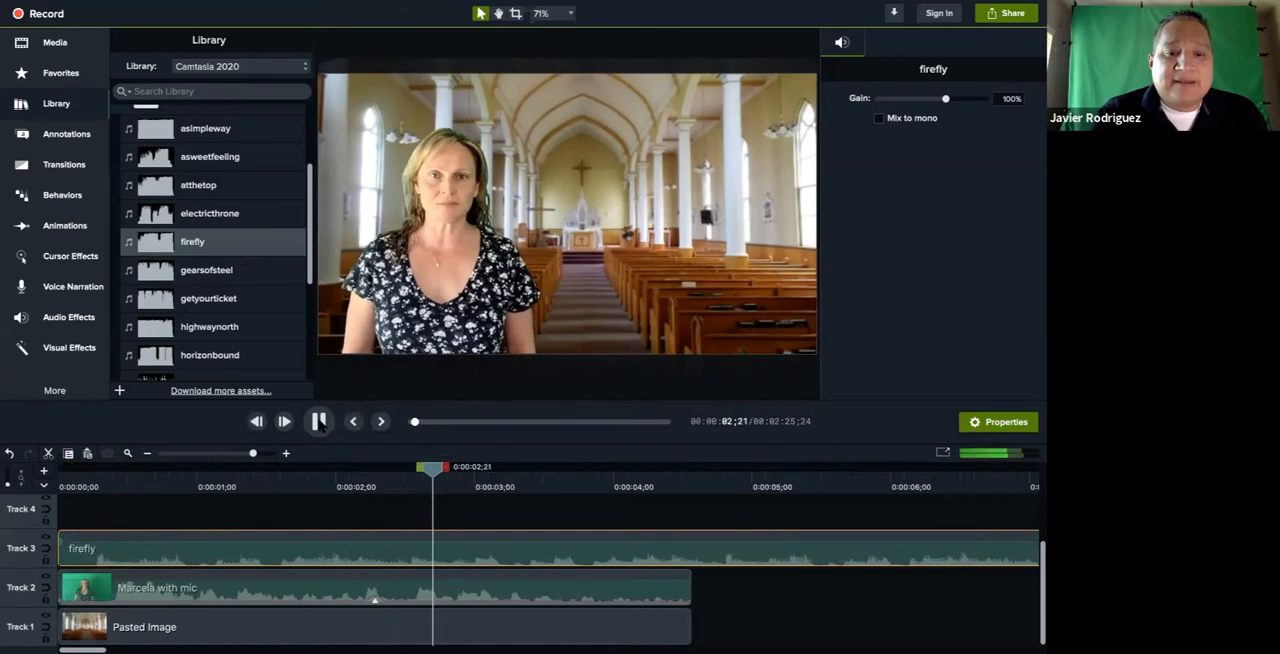
{"action": "left_click", "coordinate": [318, 421]}
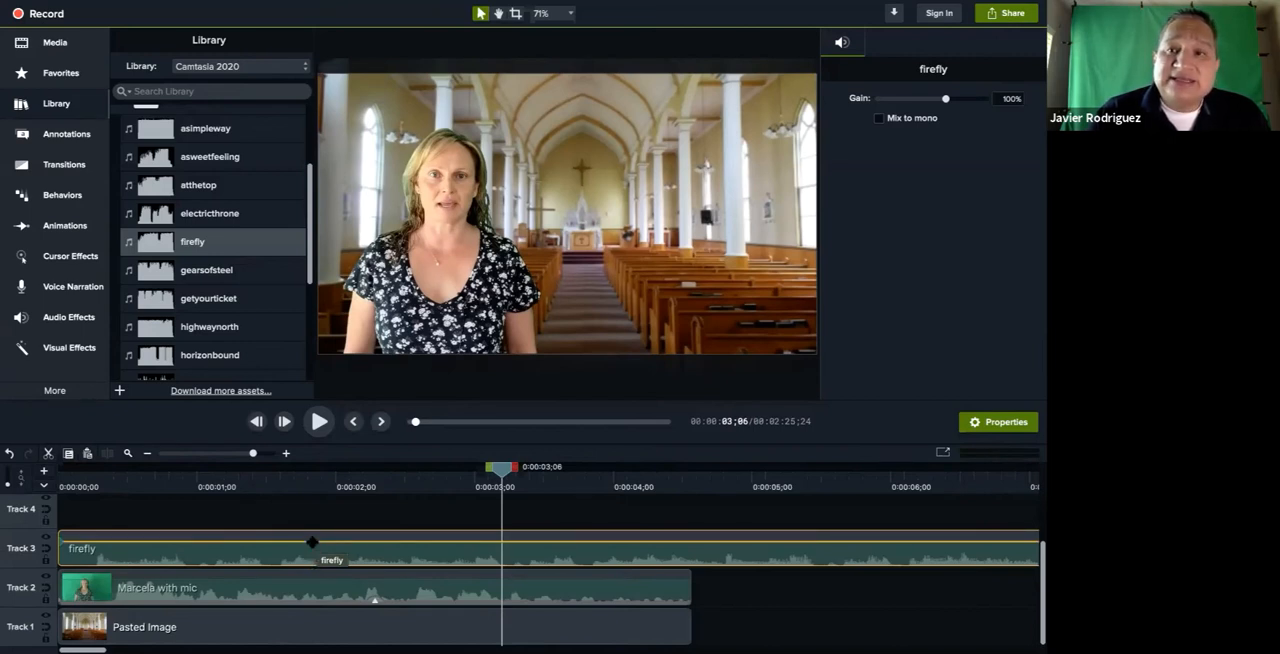
Lower the firefly clip's volume to 40% and play the mix from the start to check the balance
{"action": "left_click_drag", "start_coordinate": [312, 542], "coordinate": [312, 556]}
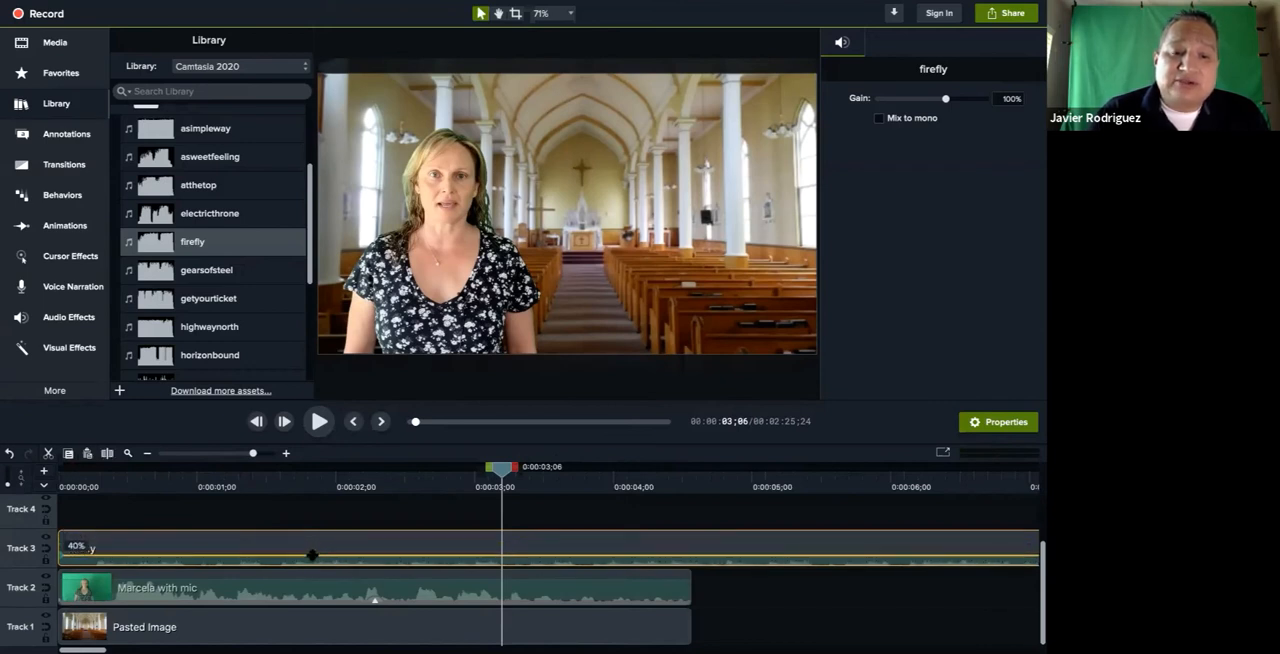
{"action": "left_click_drag", "start_coordinate": [280, 485], "coordinate": [60, 485]}
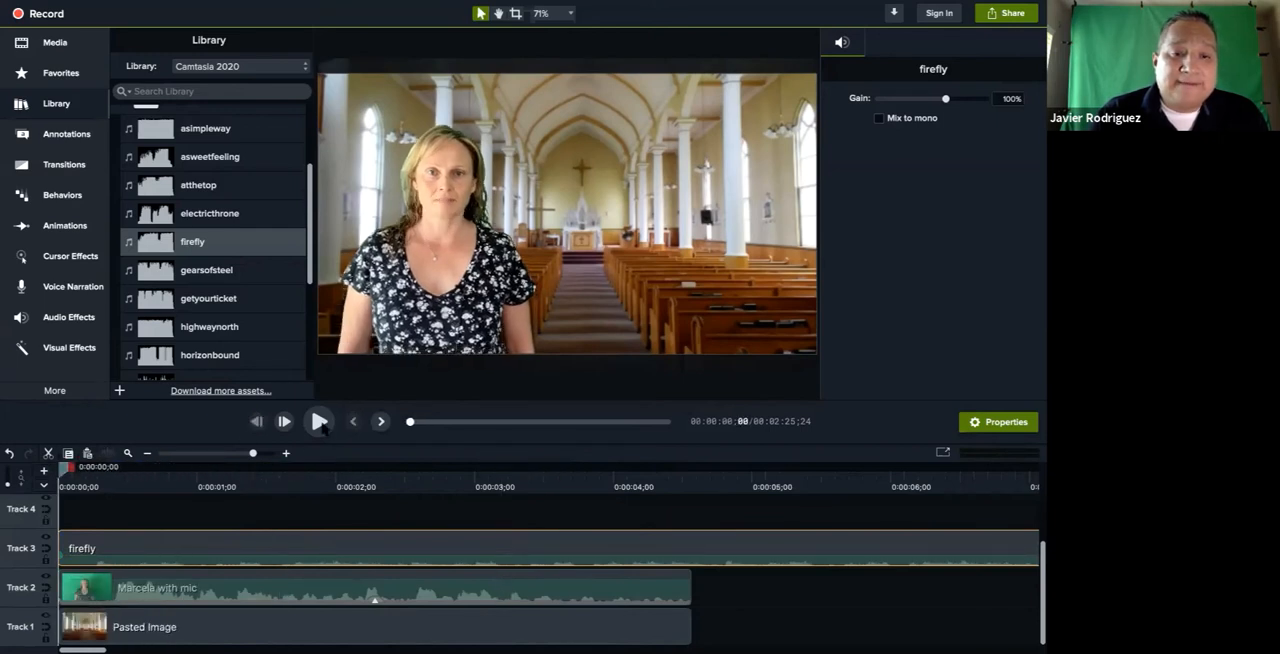
{"action": "left_click", "coordinate": [319, 421]}
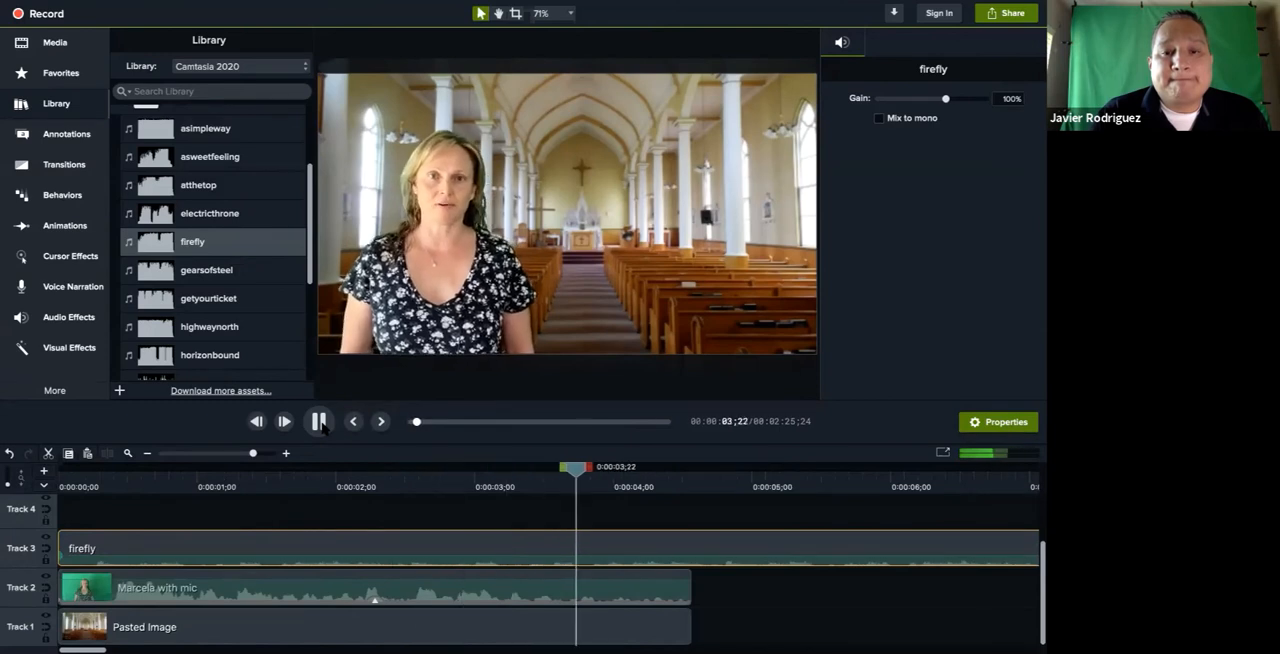
{"action": "left_click", "coordinate": [319, 421]}
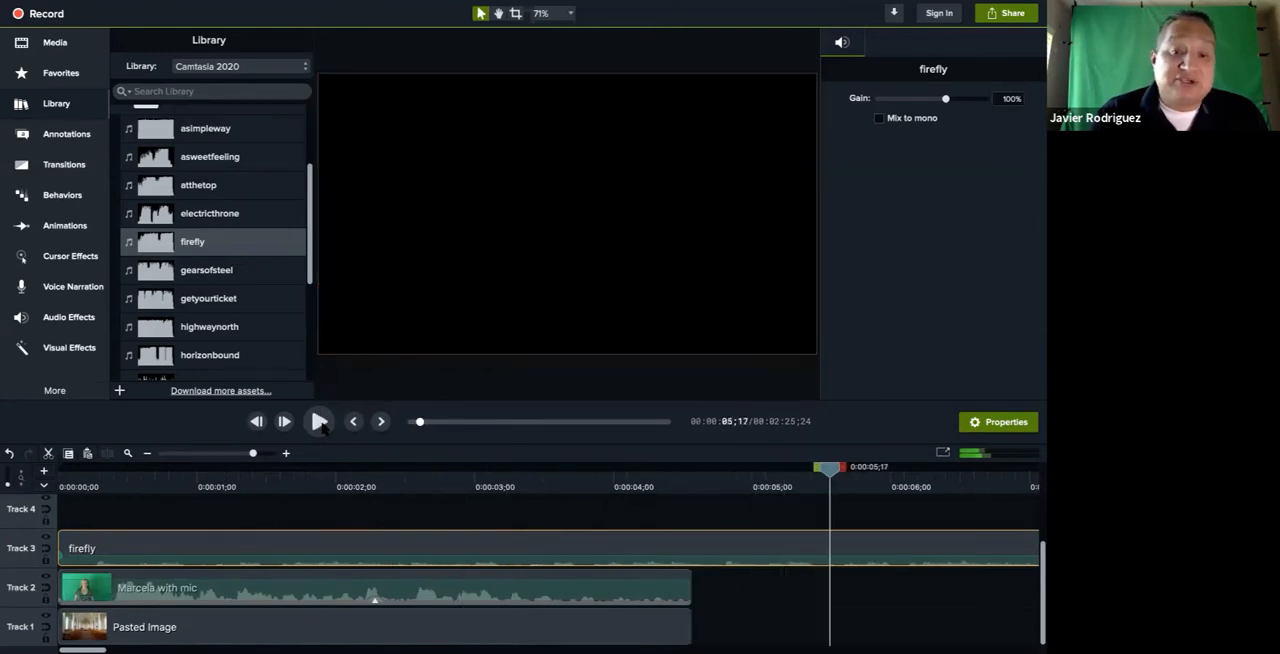
Find the far end of the firefly clip on Track 3 and trim it back to 0:02:10;09
{"action": "scroll", "coordinate": [614, 567], "scroll_direction": "right", "scroll_amount": 2}
{"action": "scroll", "coordinate": [616, 566], "scroll_direction": "right", "scroll_amount": 10}
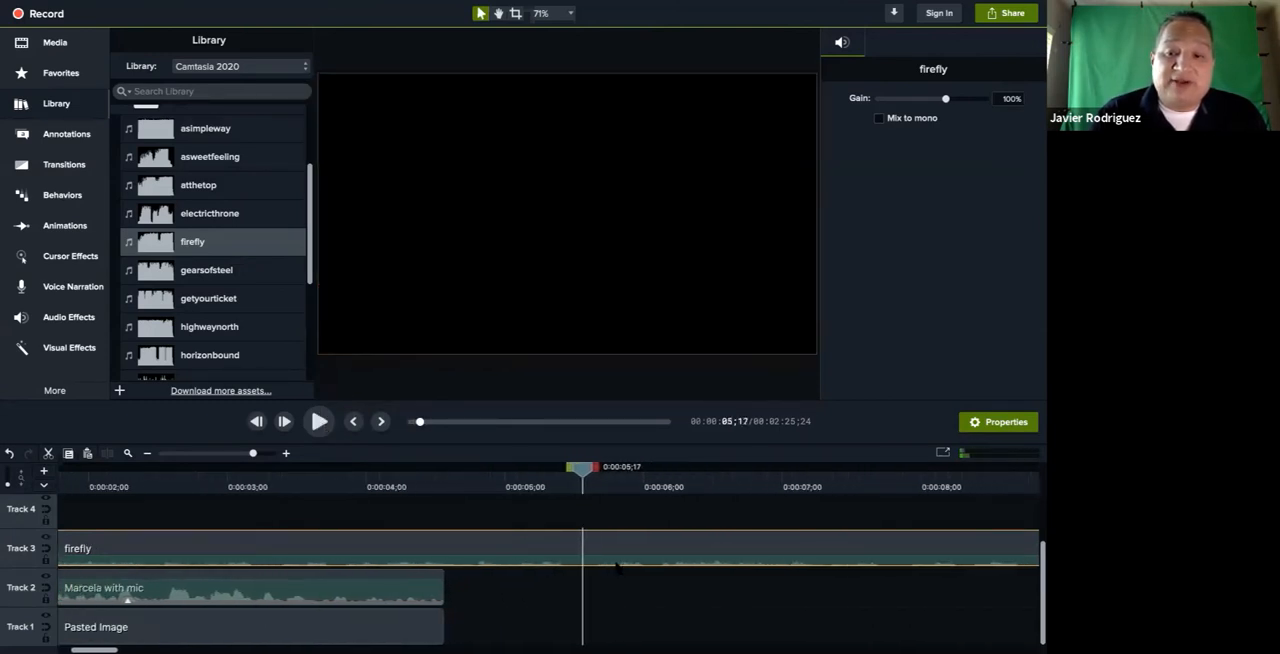
{"action": "scroll", "coordinate": [616, 566], "scroll_direction": "right", "scroll_amount": 18}
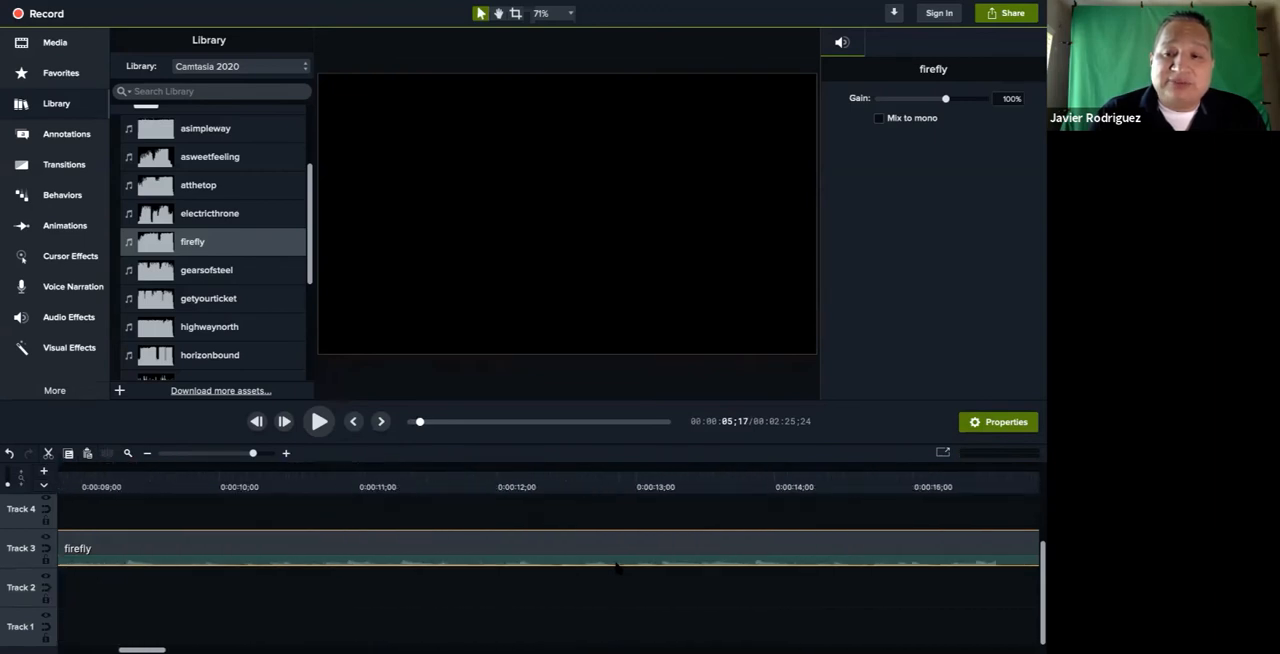
{"action": "scroll", "coordinate": [616, 566], "scroll_direction": "right", "scroll_amount": 20}
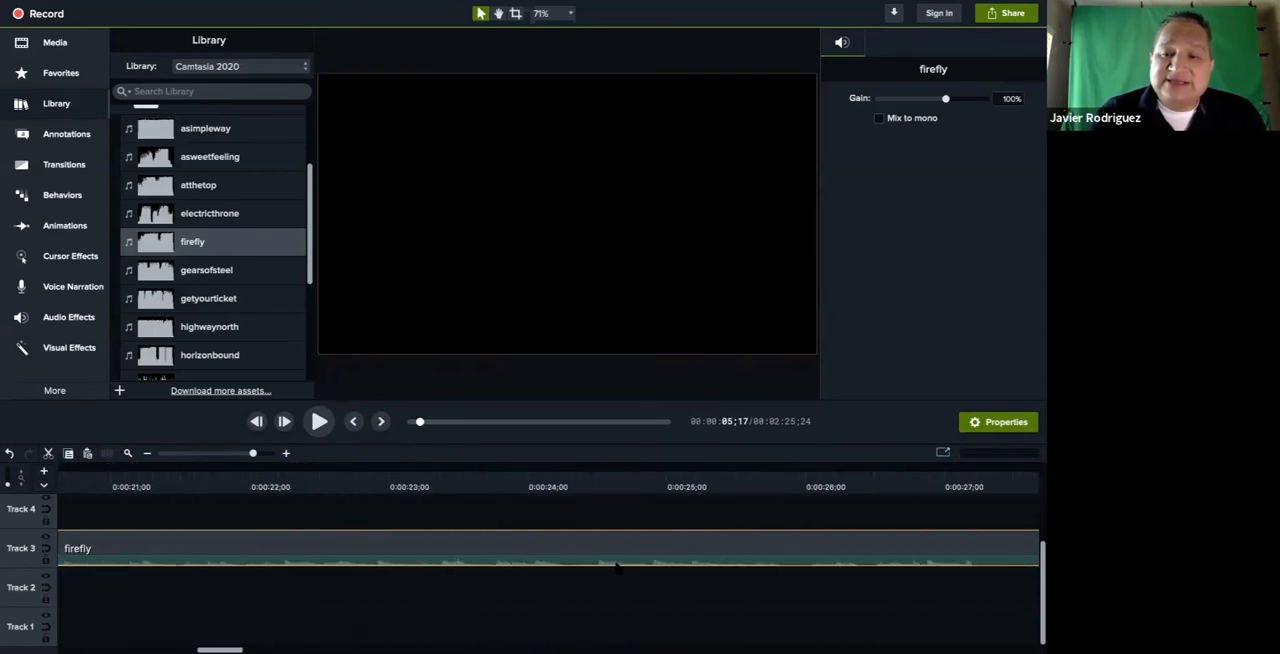
{"action": "scroll", "coordinate": [616, 566], "scroll_direction": "right", "scroll_amount": 20}
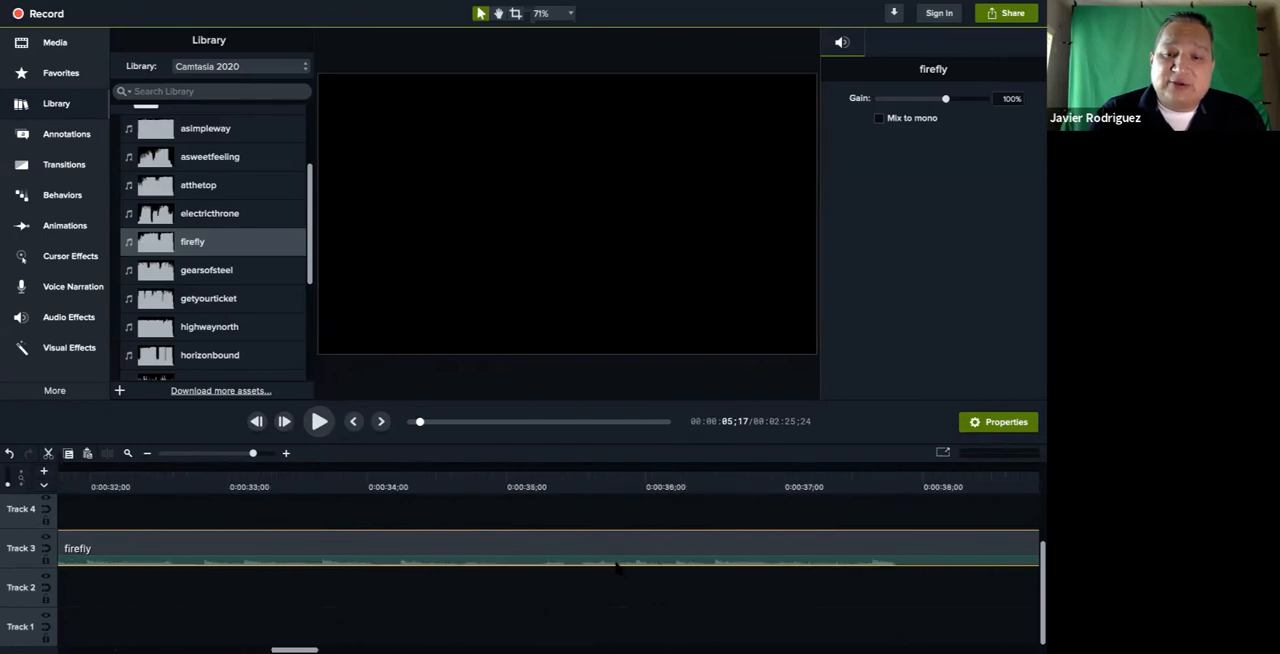
{"action": "scroll", "coordinate": [616, 566], "scroll_direction": "right", "scroll_amount": 7}
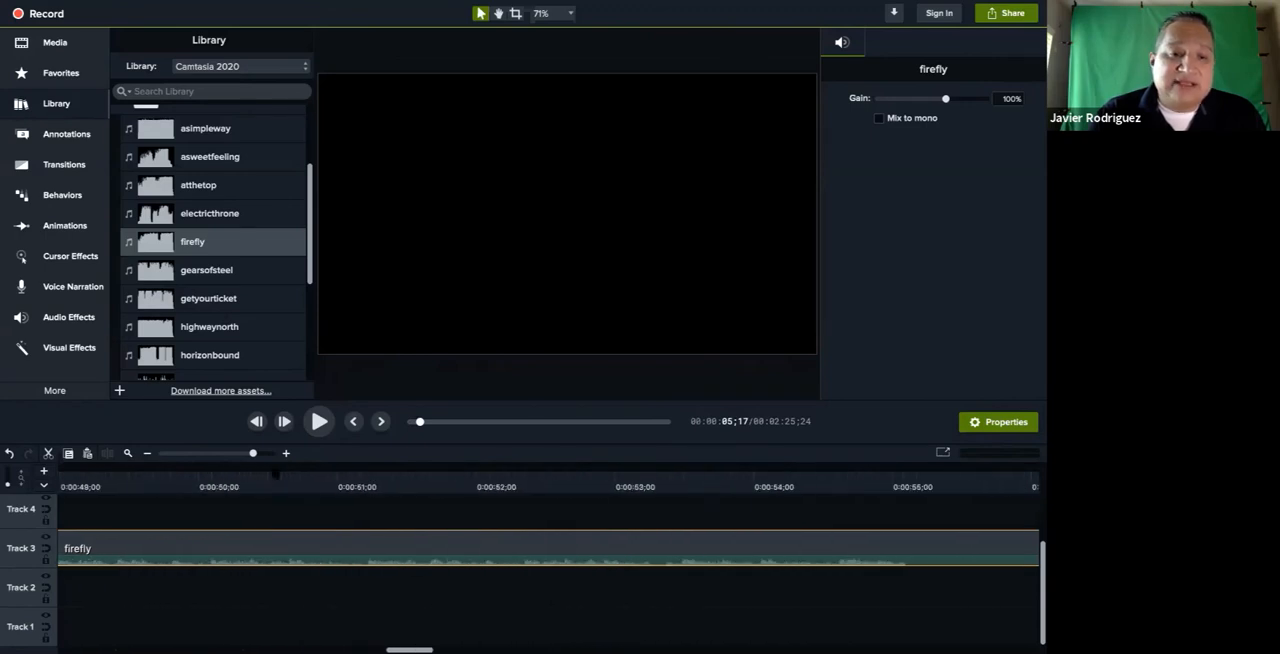
{"action": "scroll", "coordinate": [616, 566], "scroll_direction": "right", "scroll_amount": 20}
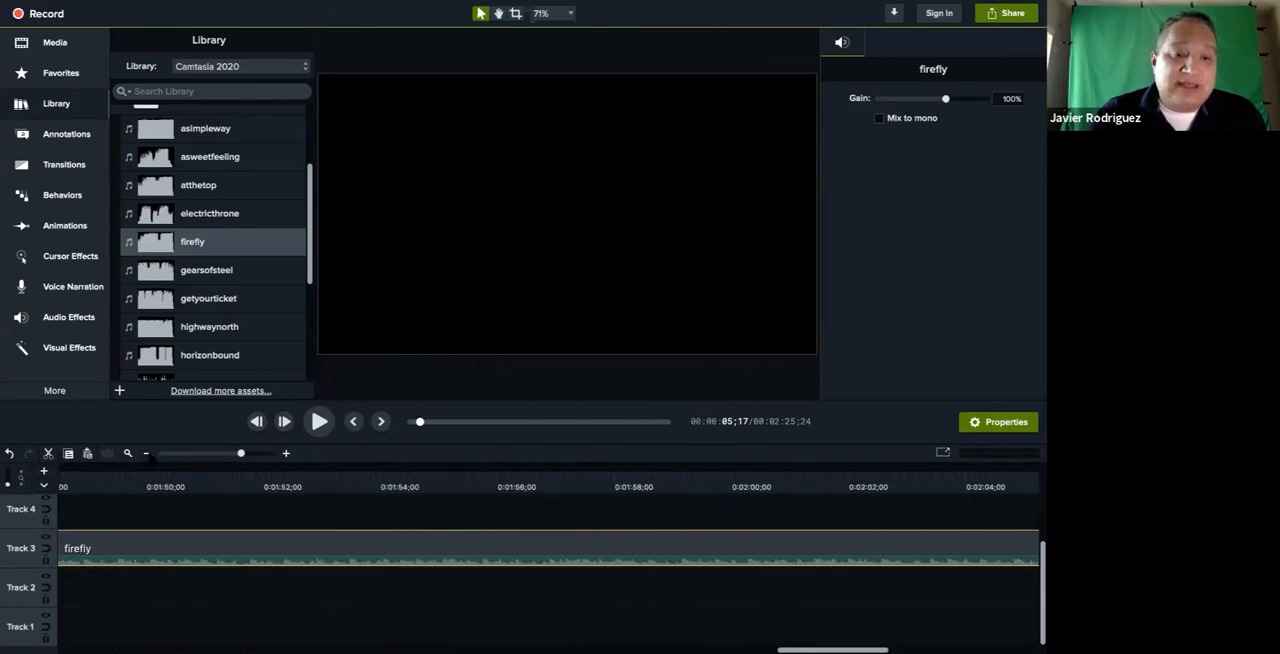
{"action": "left_click", "coordinate": [149, 455]}
{"action": "scroll", "coordinate": [247, 553], "scroll_direction": "left", "scroll_amount": 12}
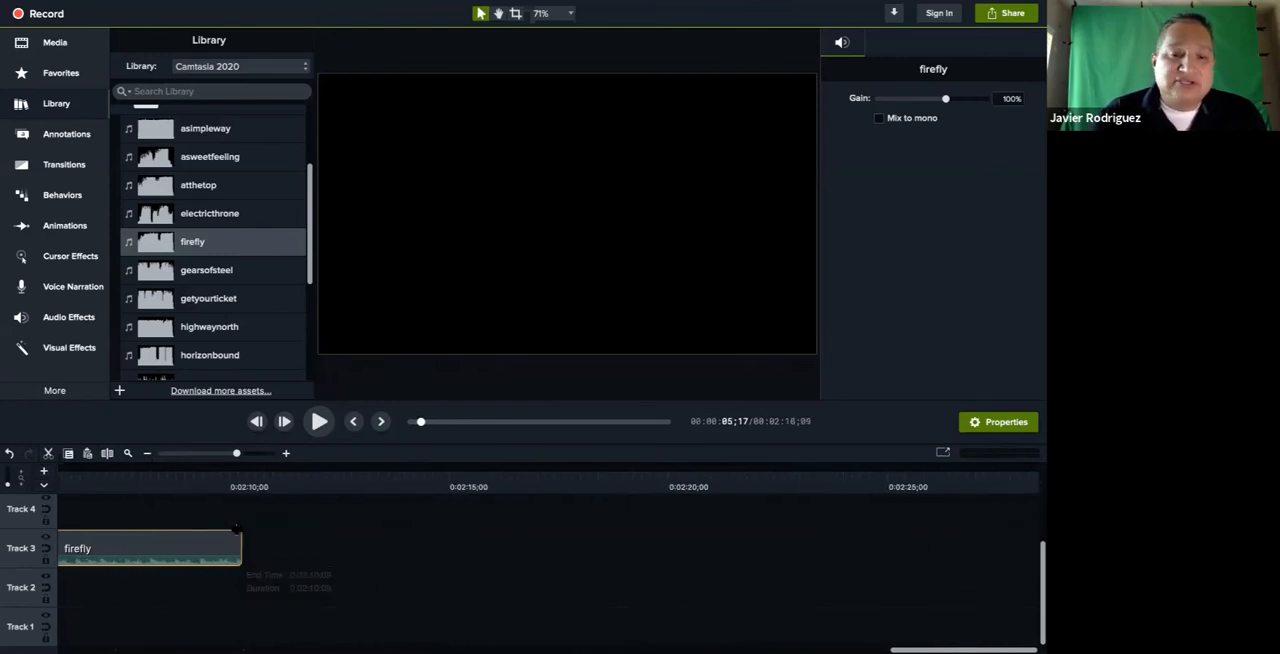
{"action": "scroll", "coordinate": [236, 528], "scroll_direction": "left", "scroll_amount": 18}
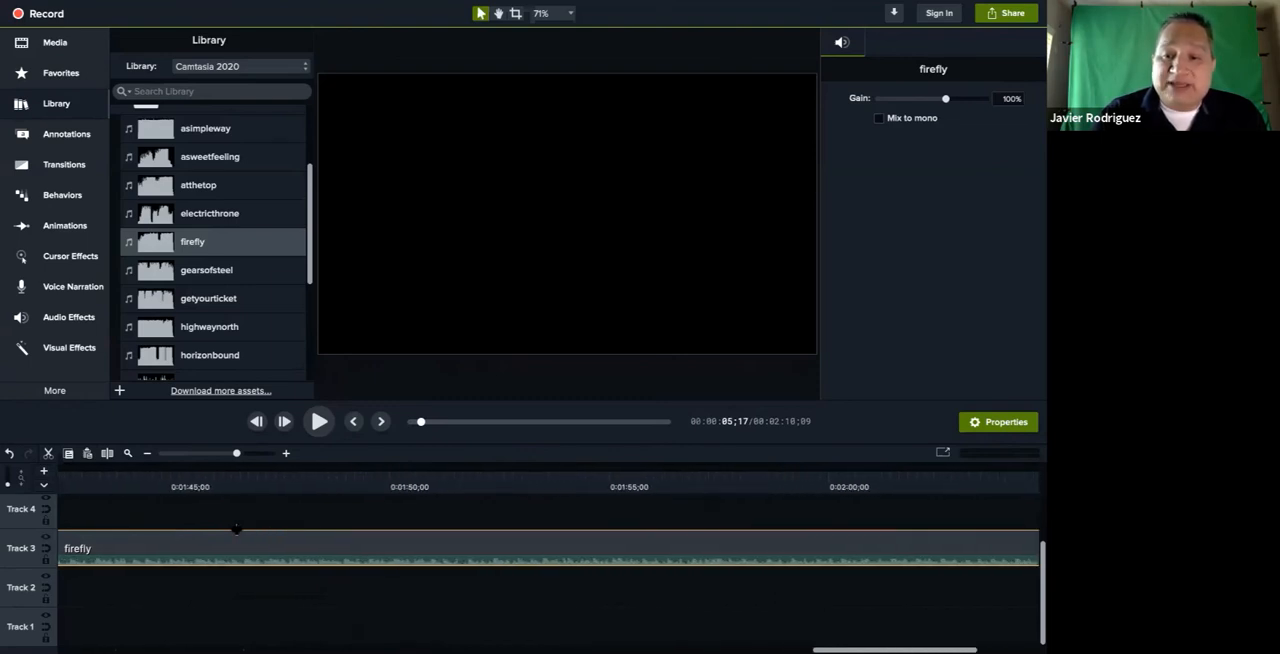
{"action": "scroll", "coordinate": [236, 528], "scroll_direction": "right", "scroll_amount": 6}
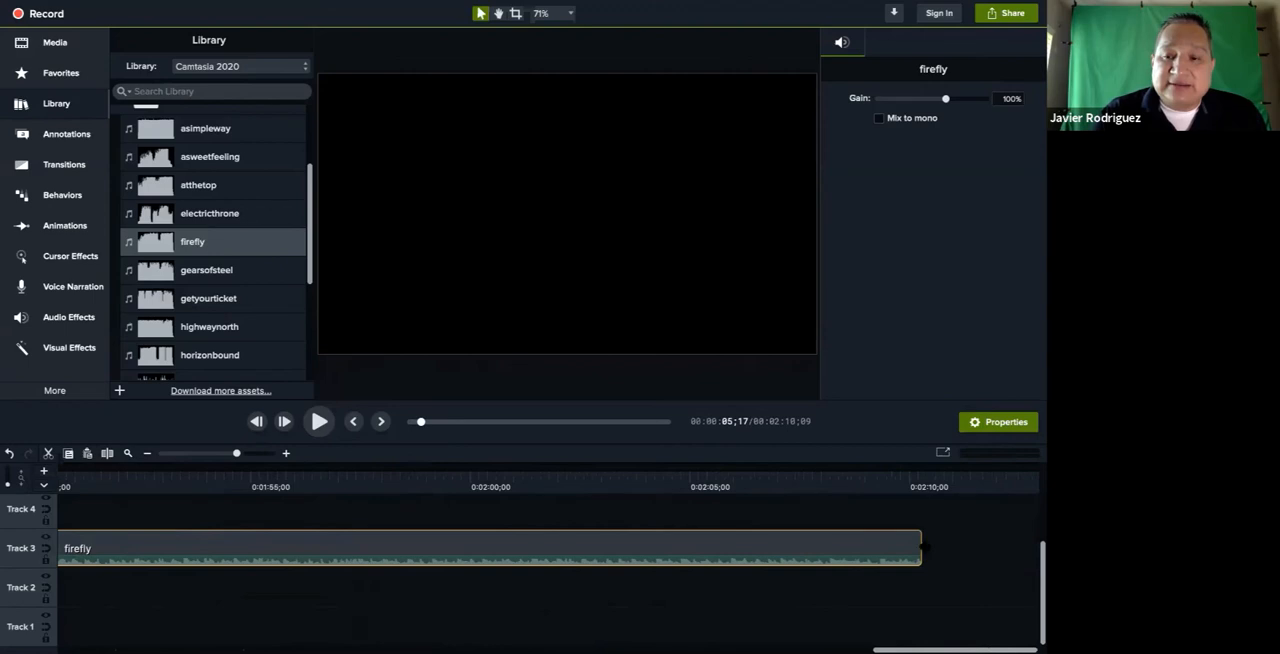
Shorten the firefly clip's end on Track 3 in two trims, first to 0:01:52;06 and then to about 0:01:31
{"action": "left_click_drag", "start_coordinate": [921, 547], "coordinate": [120, 543]}
{"action": "scroll", "coordinate": [120, 545], "scroll_direction": "left", "scroll_amount": 10}
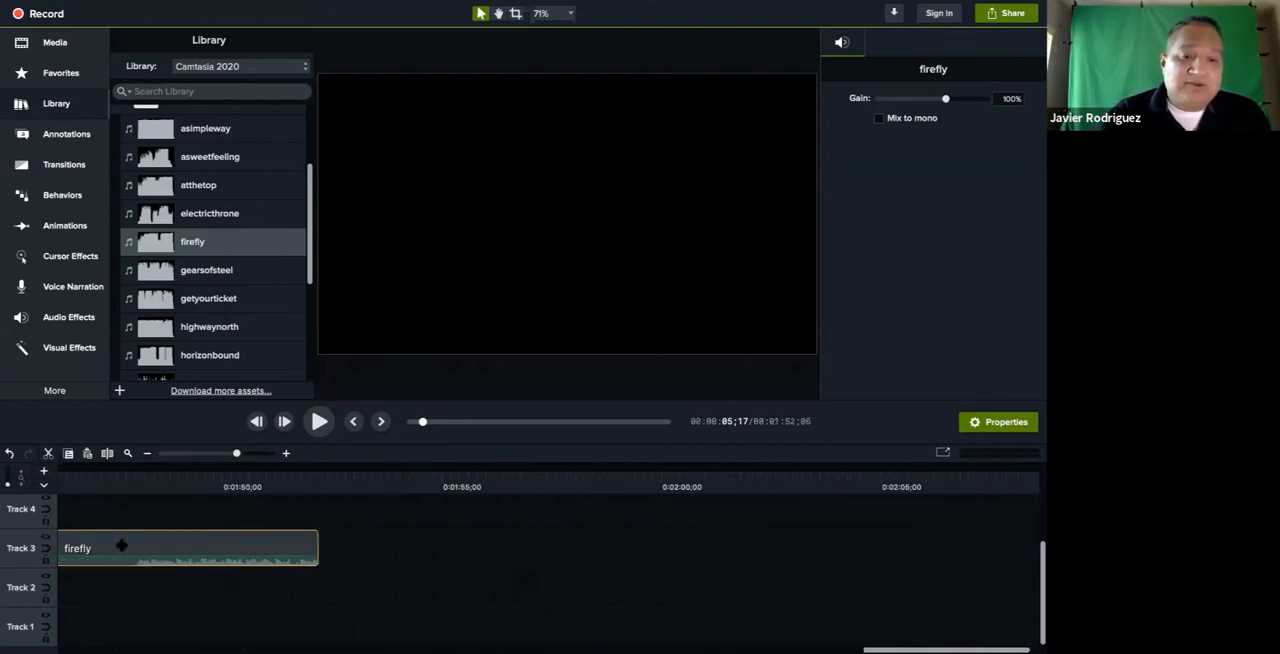
{"action": "scroll", "coordinate": [121, 545], "scroll_direction": "right", "scroll_amount": 1}
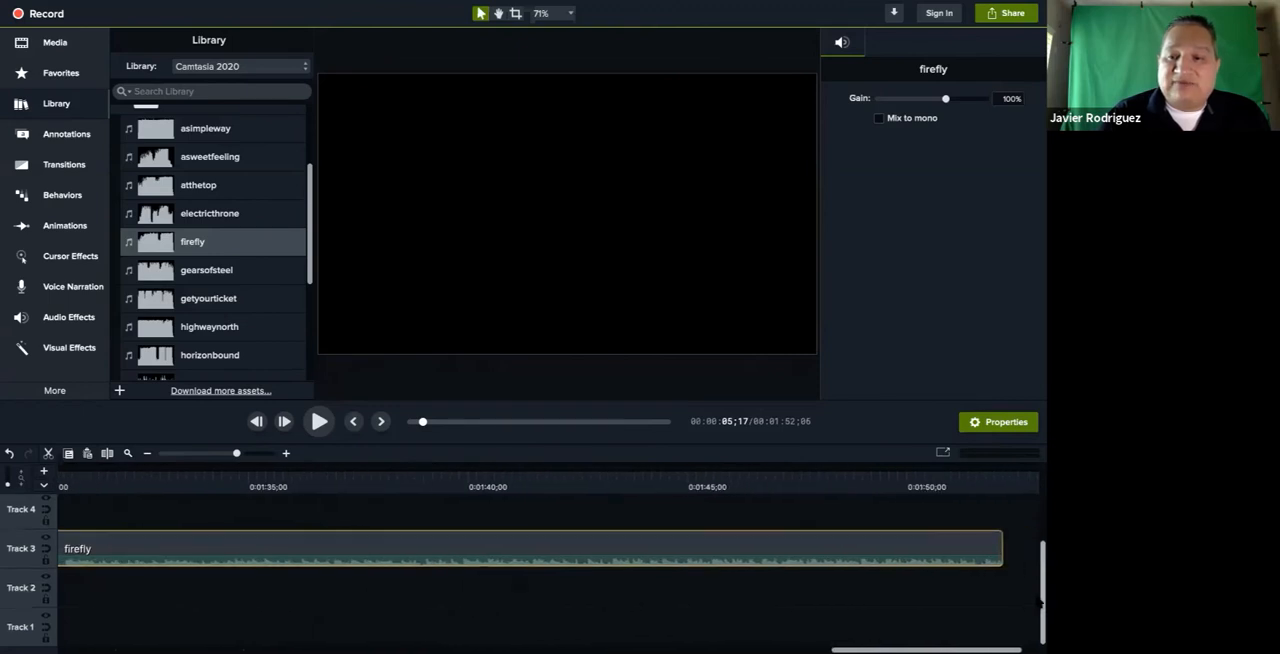
{"action": "left_click_drag", "start_coordinate": [1000, 548], "coordinate": [107, 557]}
{"action": "scroll", "coordinate": [107, 557], "scroll_direction": "left", "scroll_amount": 10}
{"action": "scroll", "coordinate": [107, 557], "scroll_direction": "right", "scroll_amount": 2}
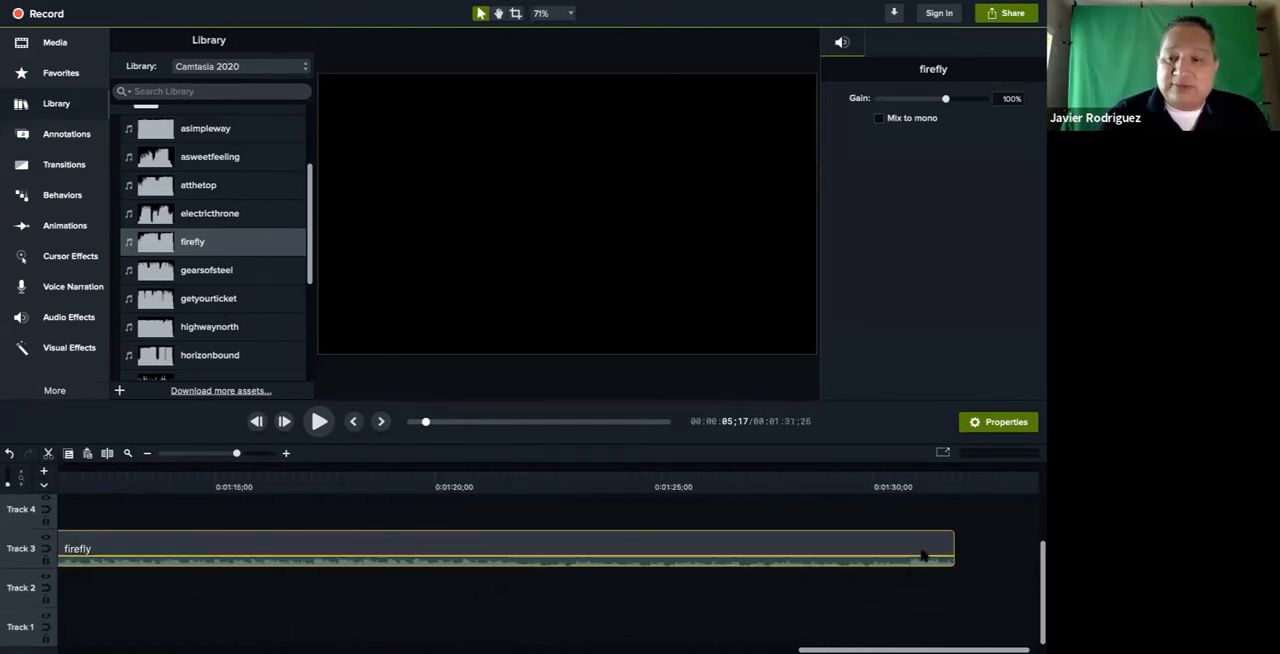
Trim the end of the firefly clip on Track 3 back to 0:01:09;08 and further to 0:00:52;18
{"action": "left_click_drag", "start_coordinate": [954, 548], "coordinate": [174, 550]}
{"action": "left_click_drag", "start_coordinate": [38, 532], "coordinate": [82, 552]}
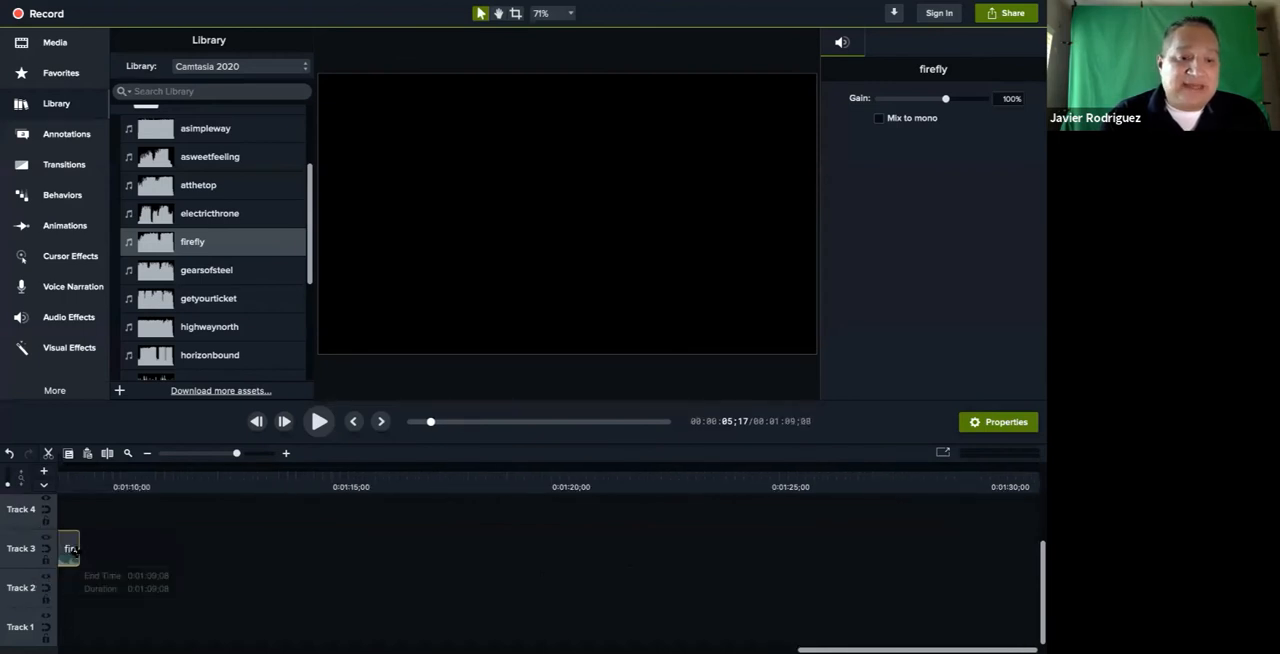
{"action": "scroll", "coordinate": [80, 554], "scroll_direction": "left", "scroll_amount": 10}
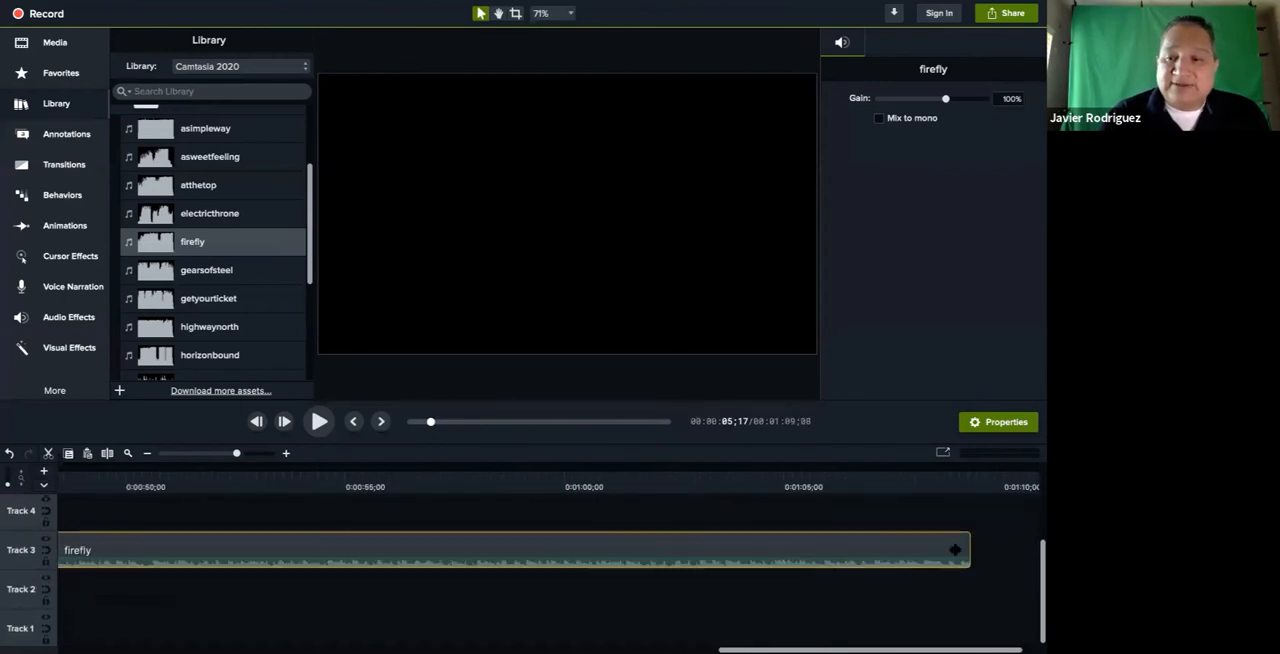
{"action": "left_click_drag", "start_coordinate": [260, 494], "coordinate": [224, 505]}
{"action": "scroll", "coordinate": [223, 506], "scroll_direction": "left", "scroll_amount": 3}
{"action": "scroll", "coordinate": [223, 506], "scroll_direction": "left", "scroll_amount": 12}
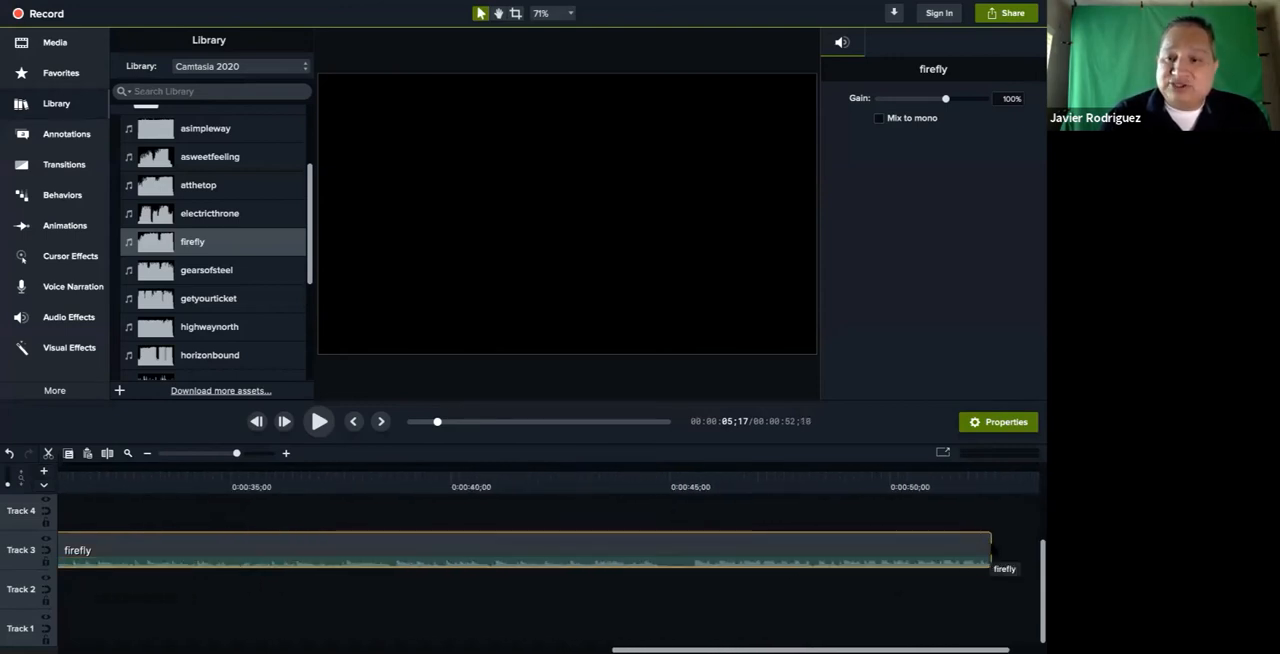
Shorten the firefly clip's end through 0:00:32;00 and 0:00:17;15 to 0:00:04;17, flush with the ends of the video and background clips
{"action": "left_click_drag", "start_coordinate": [990, 545], "coordinate": [97, 557]}
{"action": "scroll", "coordinate": [97, 558], "scroll_direction": "left", "scroll_amount": 18}
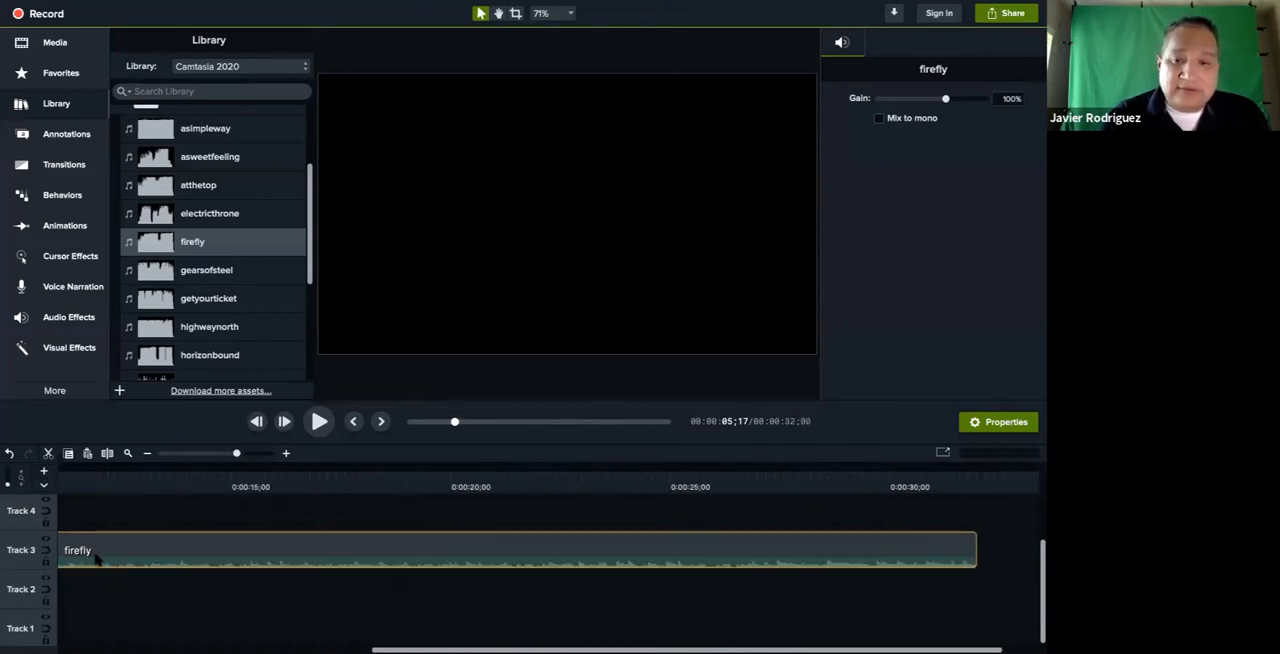
{"action": "left_click_drag", "start_coordinate": [974, 543], "coordinate": [335, 548]}
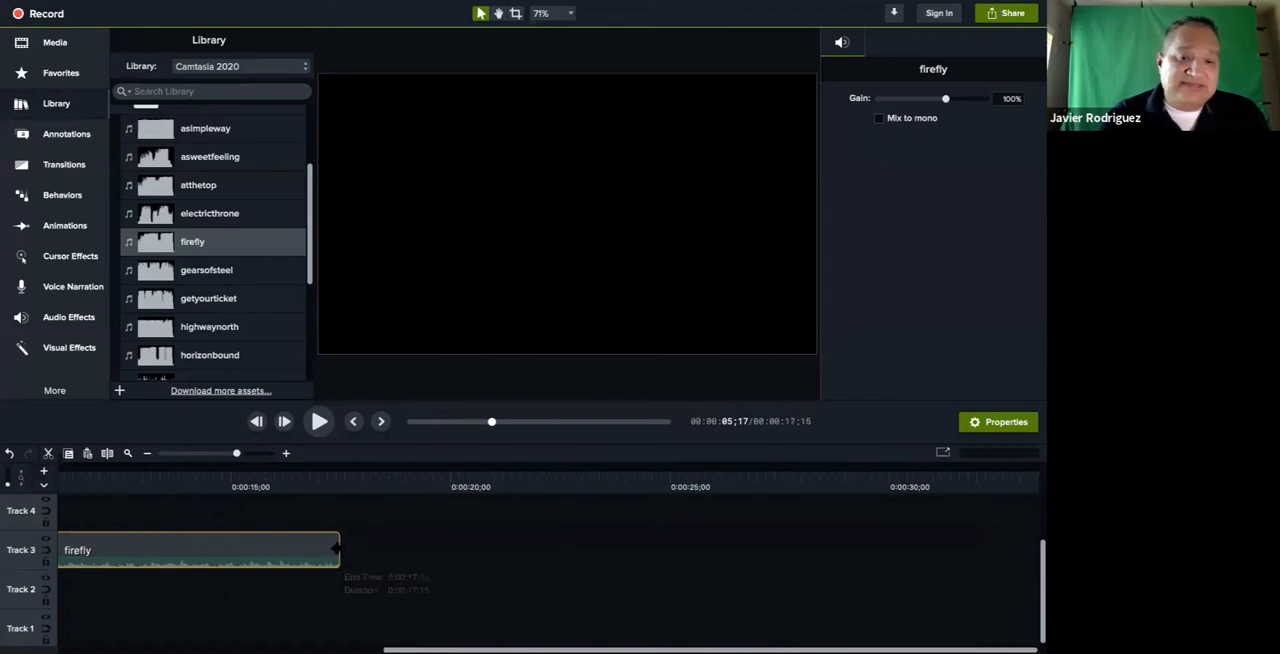
{"action": "scroll", "coordinate": [700, 535], "scroll_direction": "left", "scroll_amount": 12}
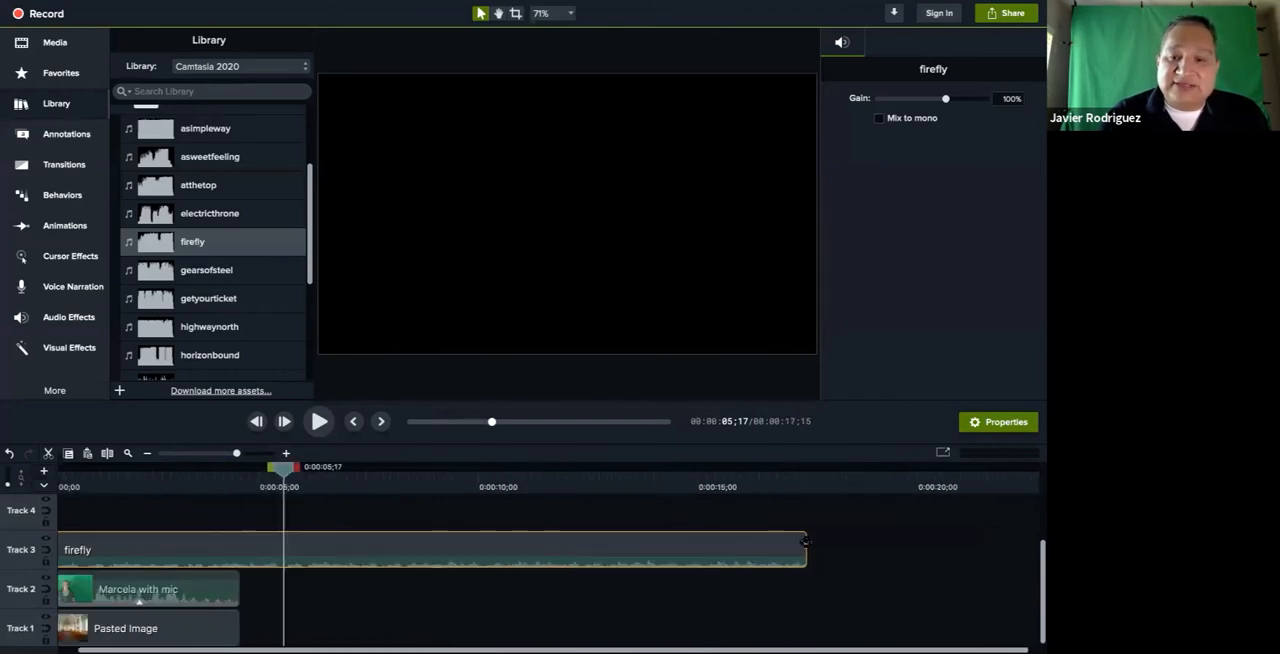
{"action": "left_click_drag", "start_coordinate": [806, 549], "coordinate": [239, 549]}
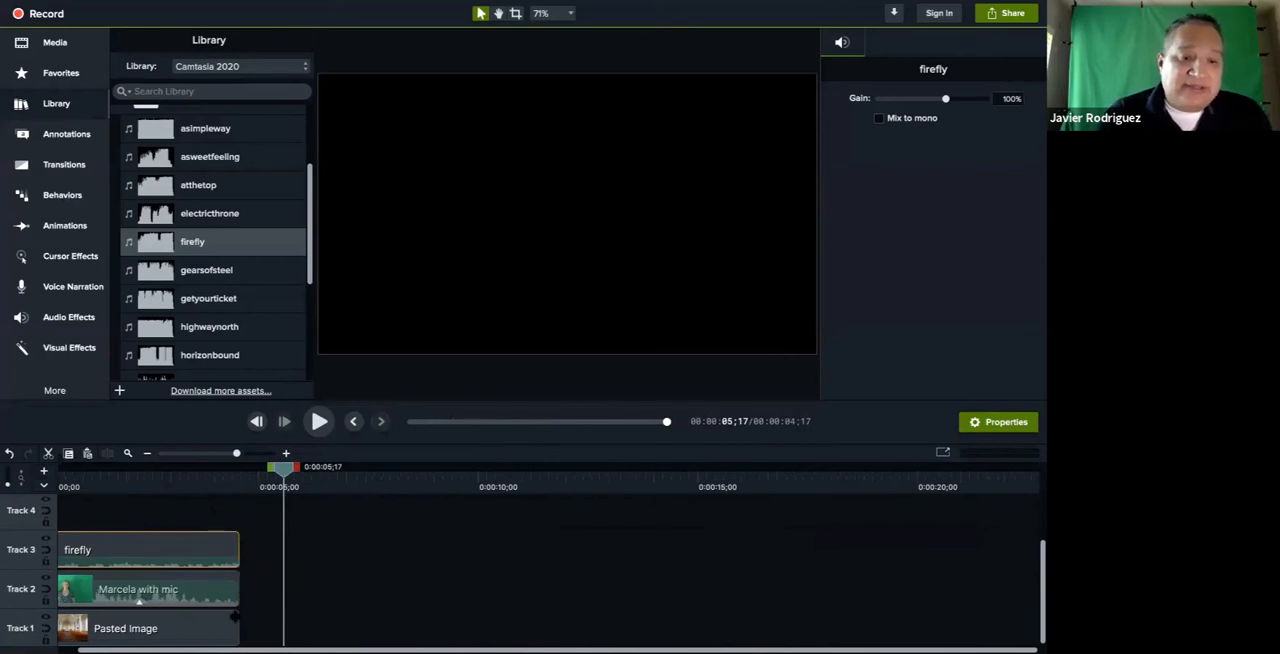
Play the composition from 0:00:00;00 to its end to check the trimmed music
{"action": "scroll", "coordinate": [195, 539], "scroll_direction": "left", "scroll_amount": 1}
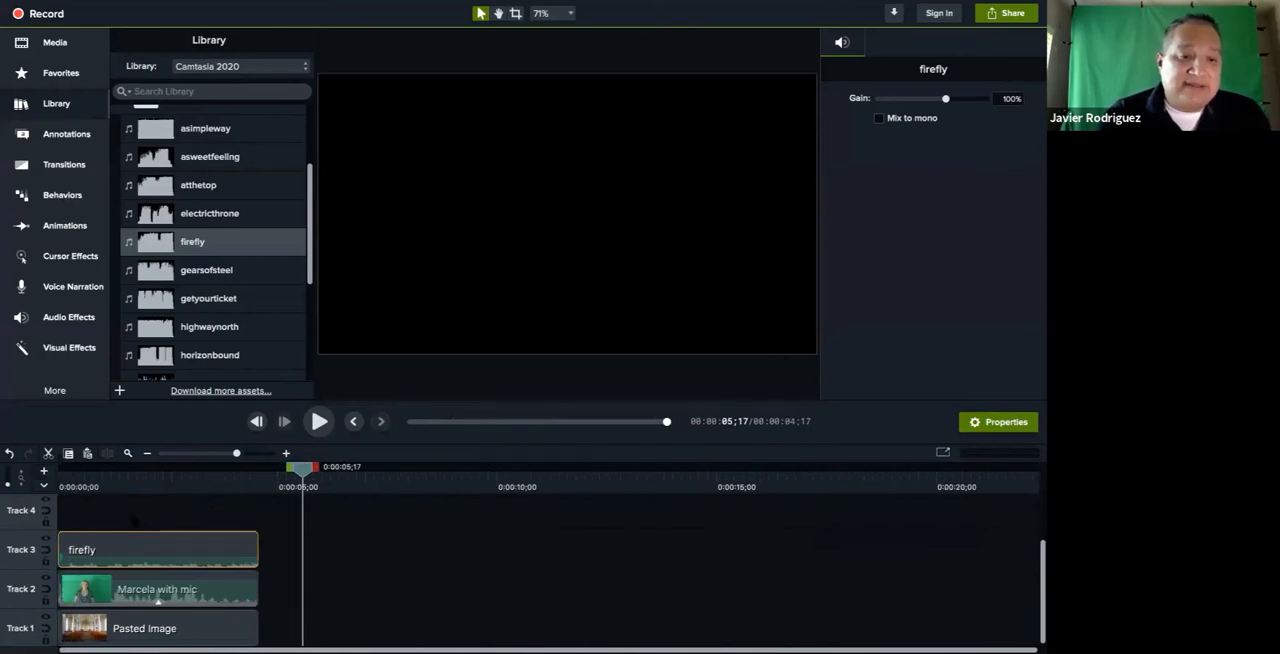
{"action": "left_click", "coordinate": [318, 421]}
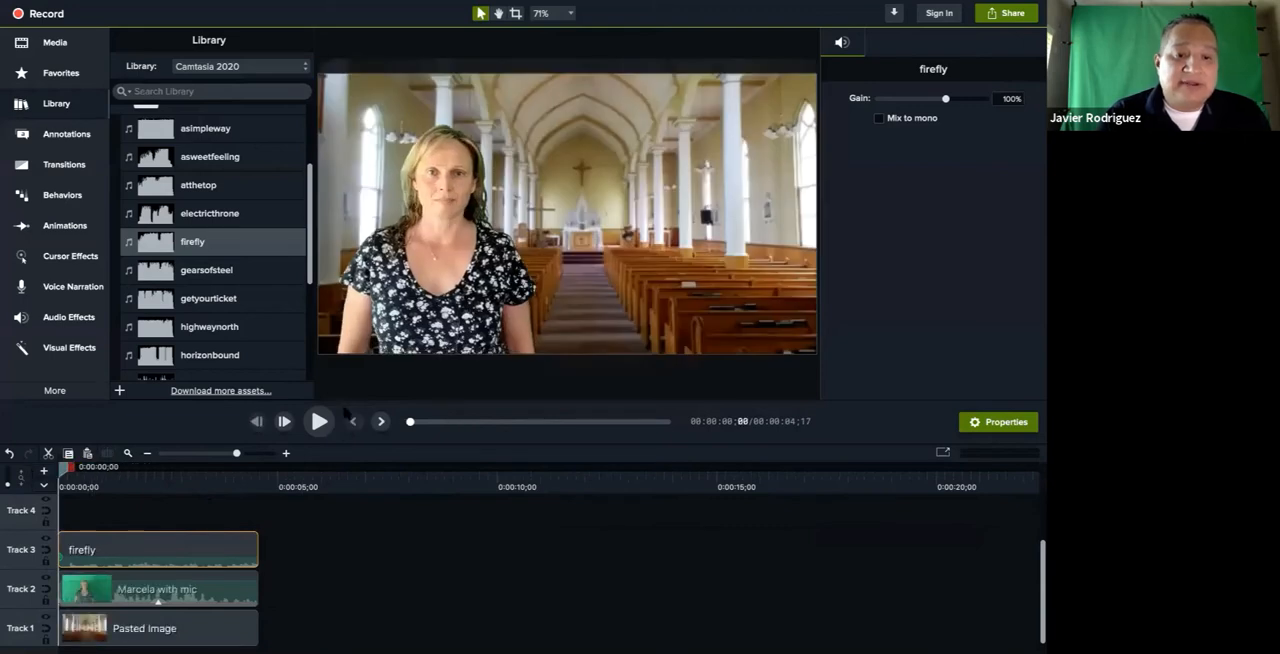
{"action": "left_click", "coordinate": [318, 421]}
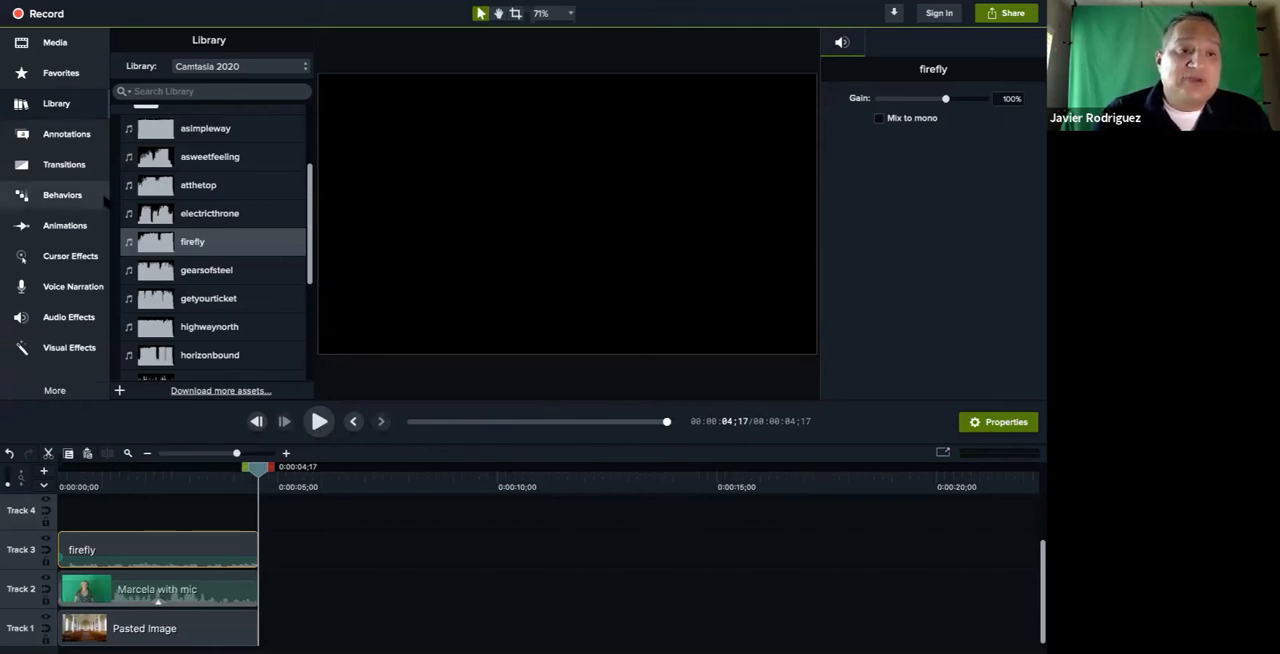
Apply the Fade Out audio effect to the firefly clip on Track 3 and play the mix from near the start
{"action": "left_click", "coordinate": [71, 318]}
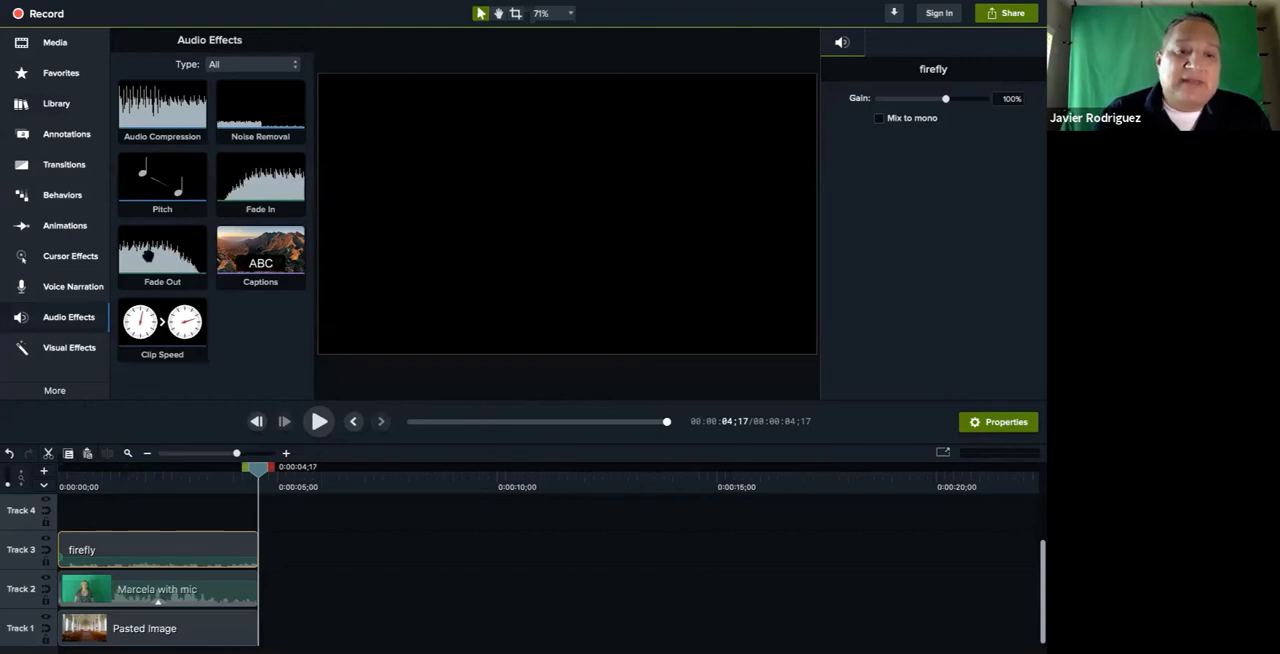
{"action": "left_click_drag", "start_coordinate": [148, 255], "coordinate": [183, 538]}
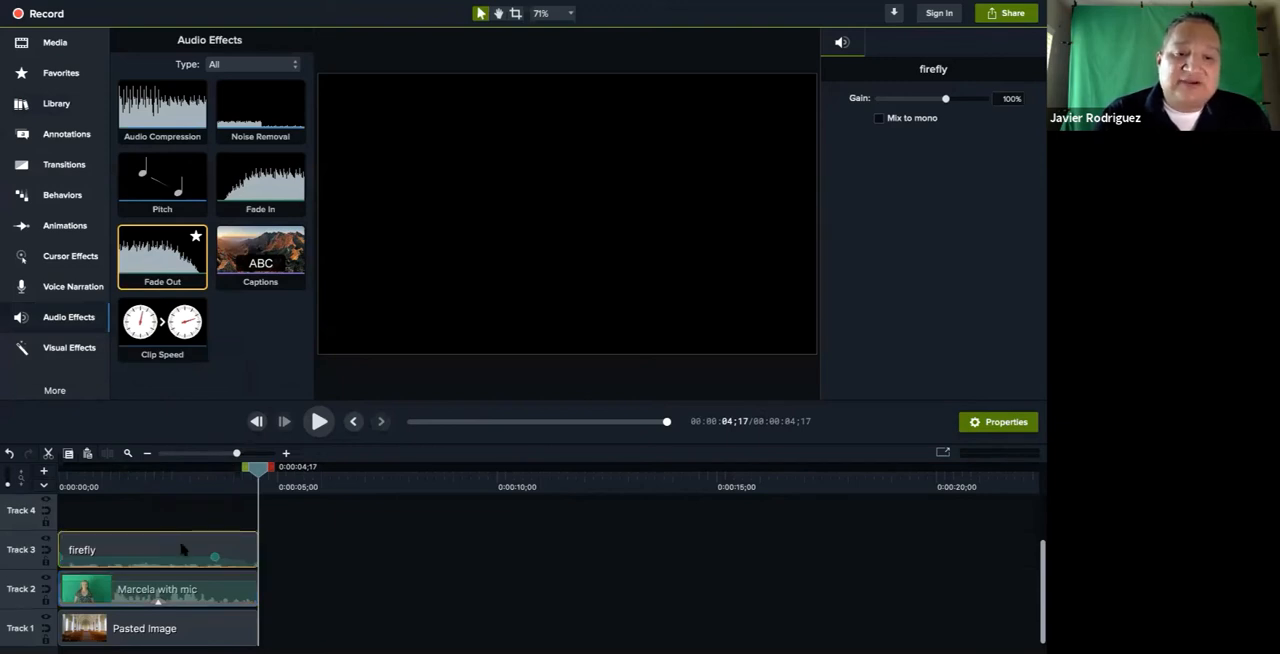
{"action": "left_click", "coordinate": [152, 470]}
{"action": "left_click", "coordinate": [73, 470]}
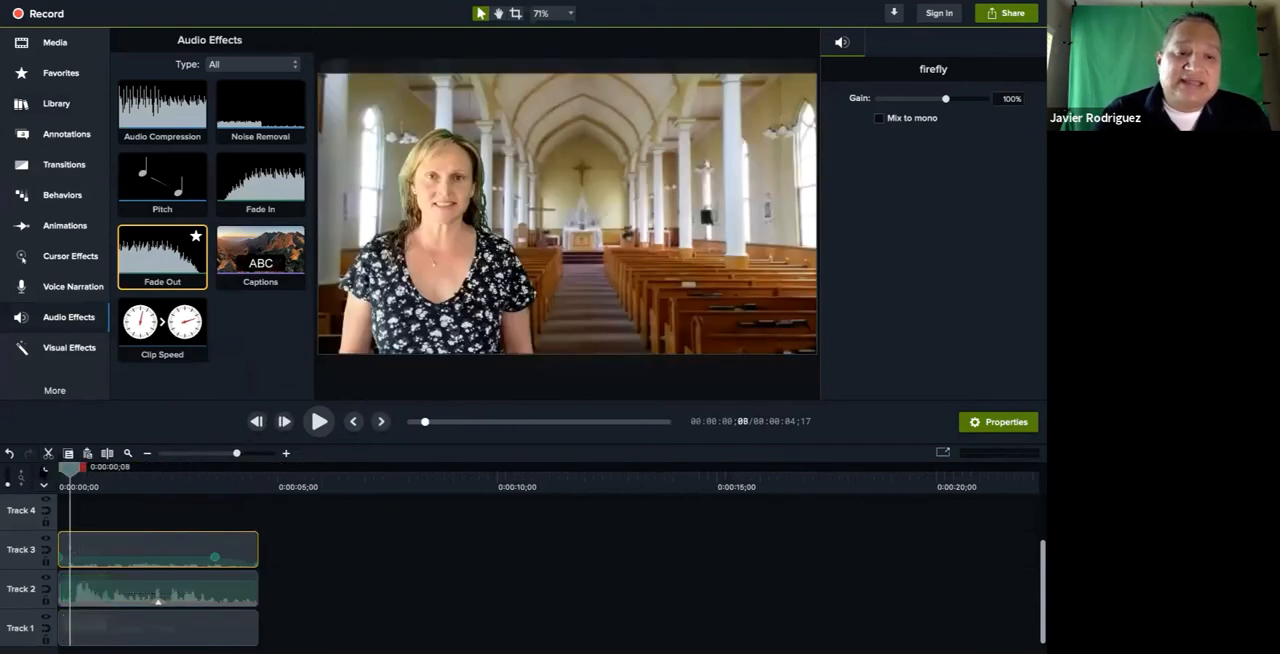
{"action": "left_click", "coordinate": [319, 423]}
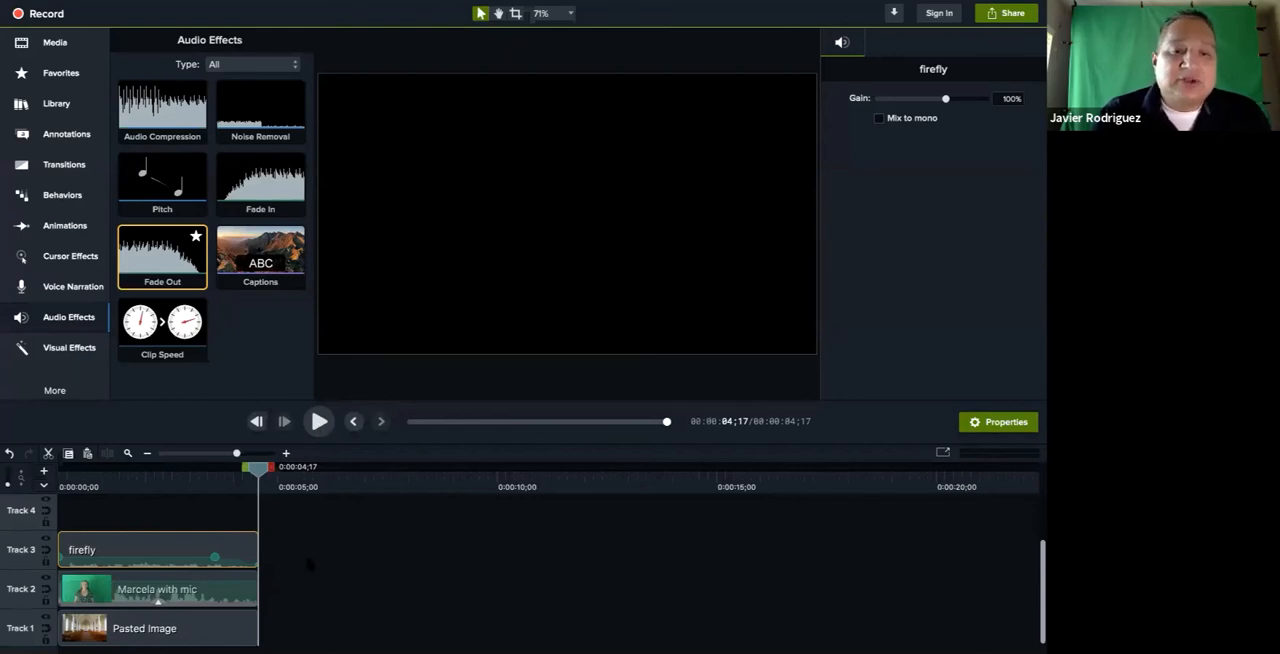
Add the white Basic-style square callout to Track 3, directly after the firefly clip at 0:00:04;17
{"action": "left_click", "coordinate": [55, 140]}
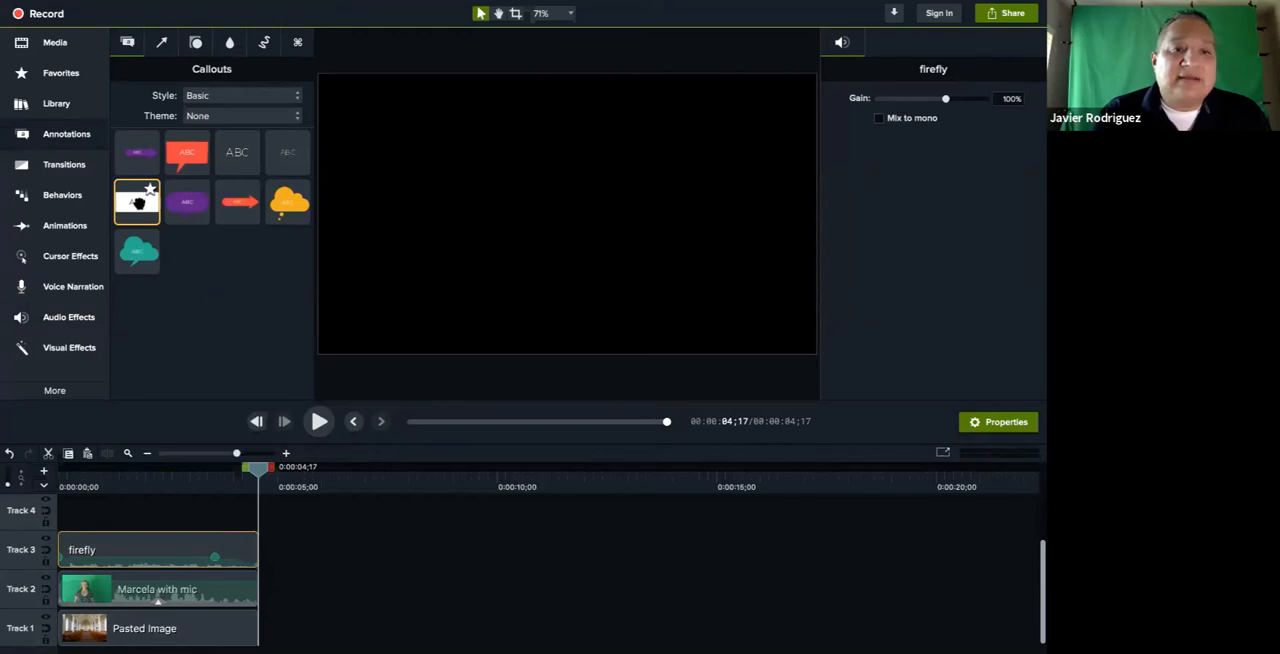
{"action": "left_click_drag", "start_coordinate": [138, 203], "coordinate": [338, 548]}
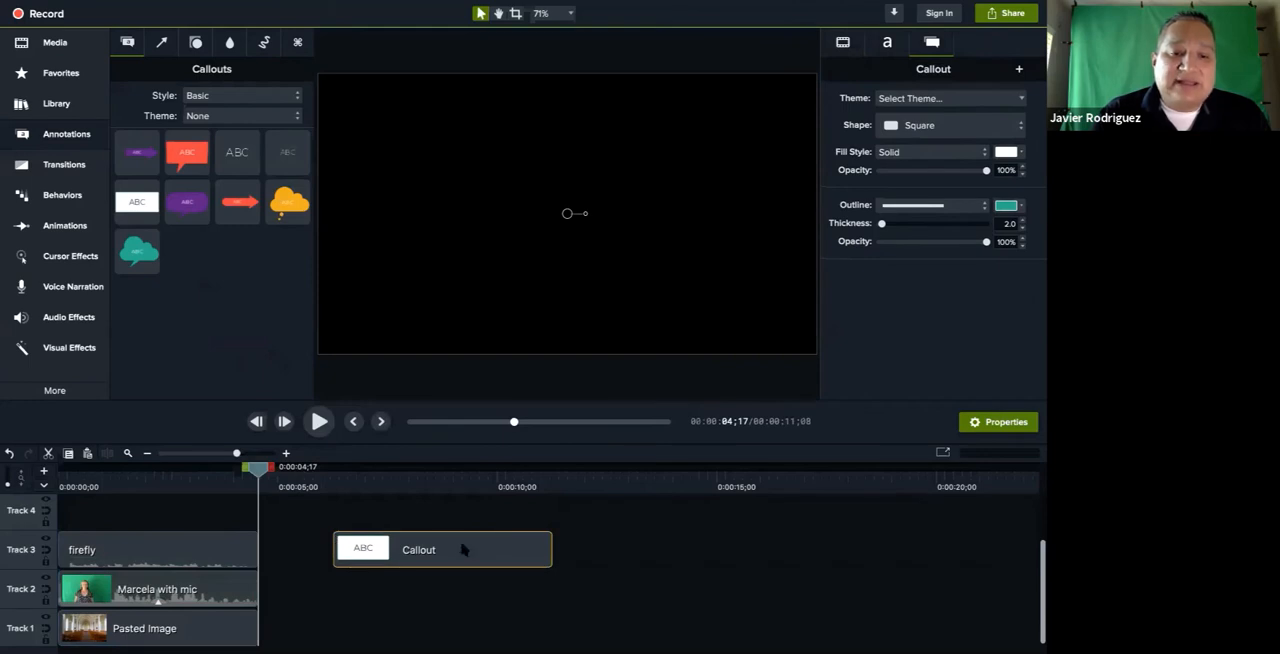
{"action": "left_click_drag", "start_coordinate": [463, 549], "coordinate": [386, 545]}
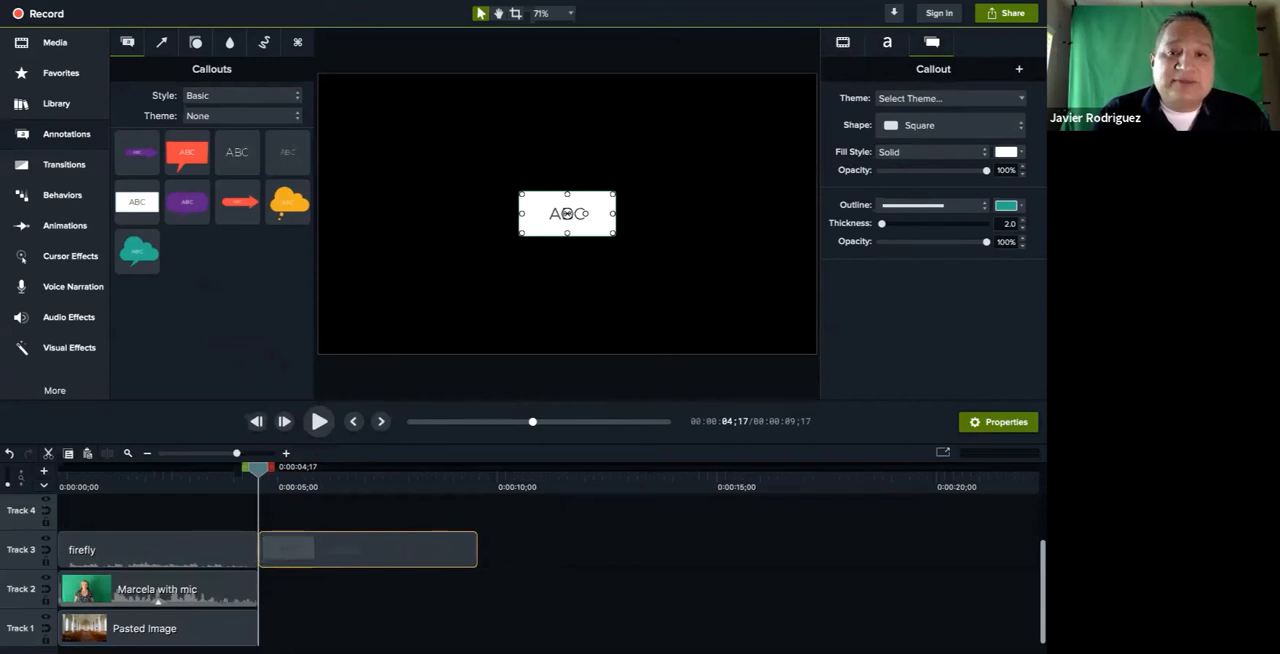
Enlarge the white callout until it fills the whole canvas
{"action": "left_click_drag", "start_coordinate": [567, 213], "coordinate": [508, 229]}
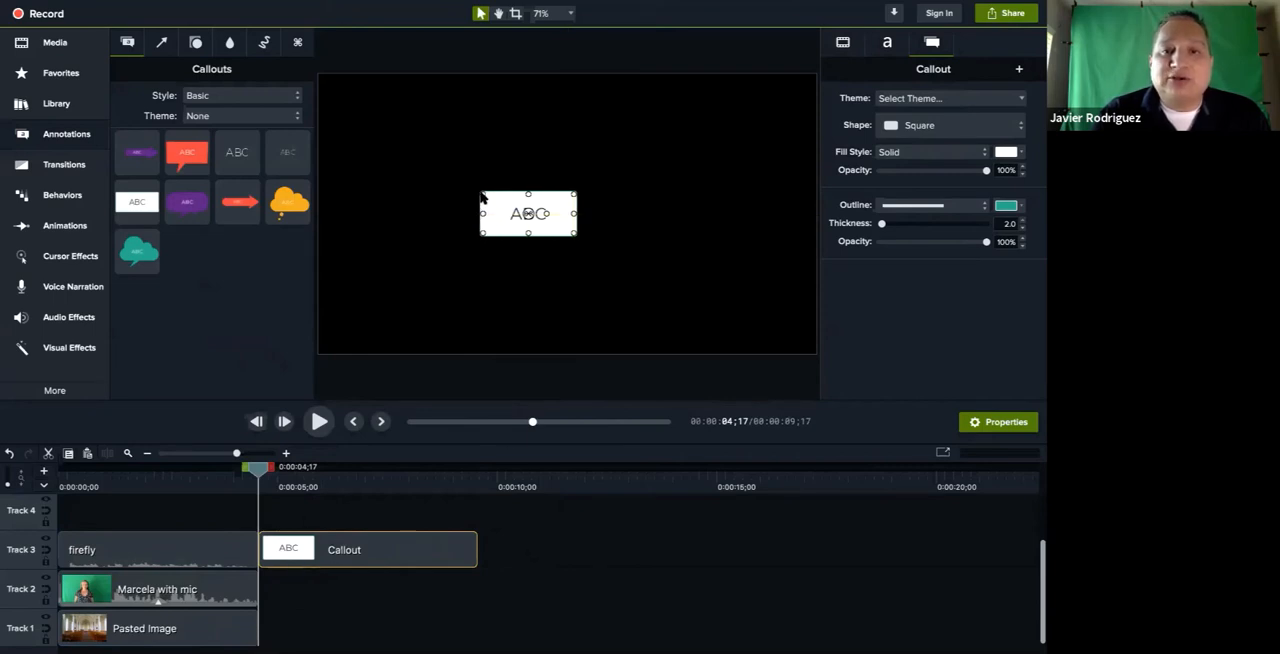
{"action": "left_click_drag", "start_coordinate": [482, 193], "coordinate": [319, 76]}
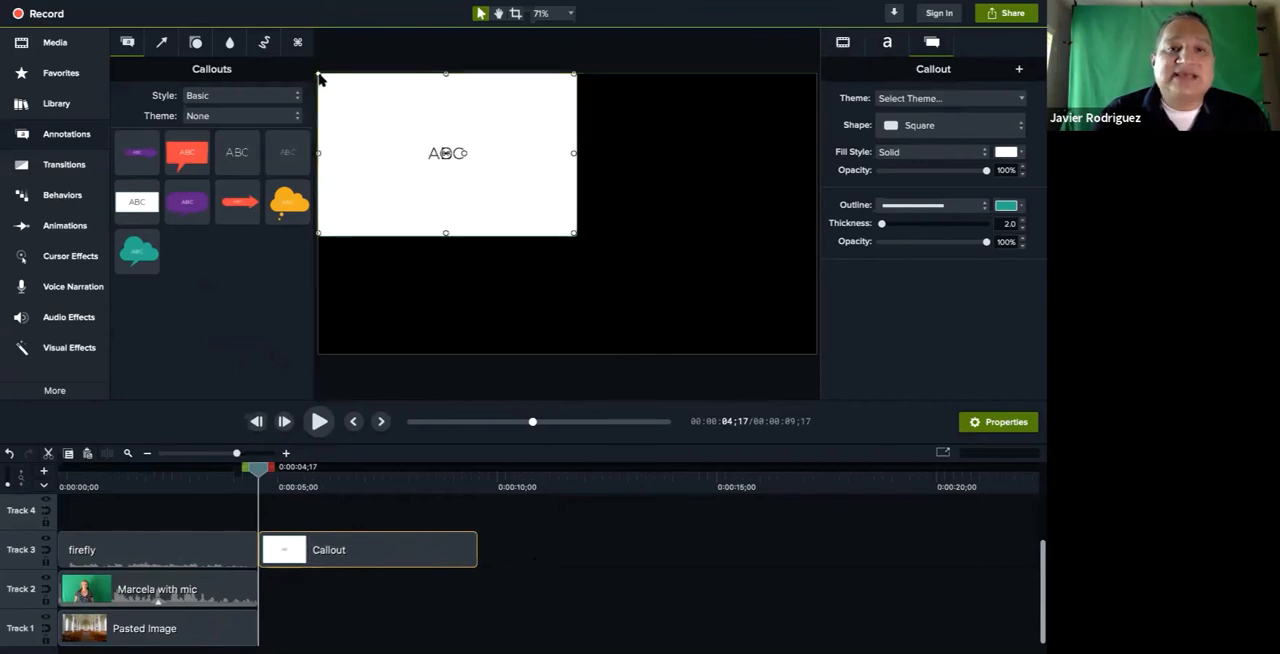
{"action": "left_click_drag", "start_coordinate": [573, 233], "coordinate": [814, 353]}
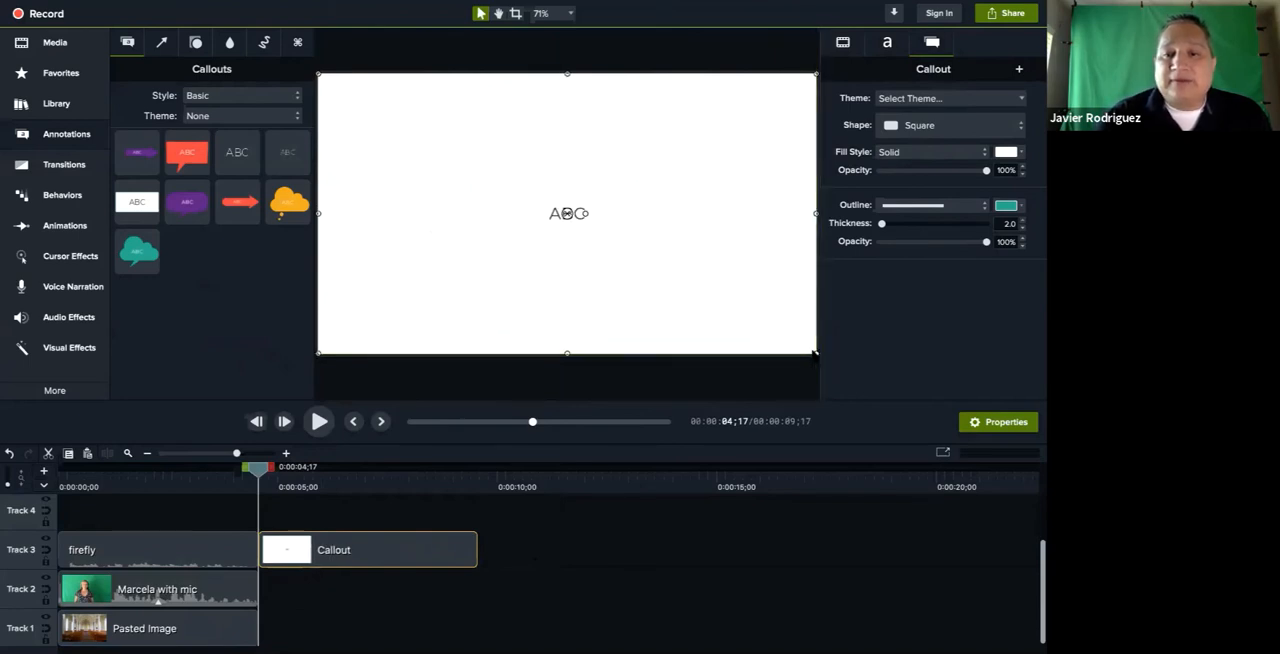
Replace the callout text with "Thank you for watching!", followed by the presenter's full name and phone number on separate lines
{"action": "double_click", "coordinate": [550, 218]}
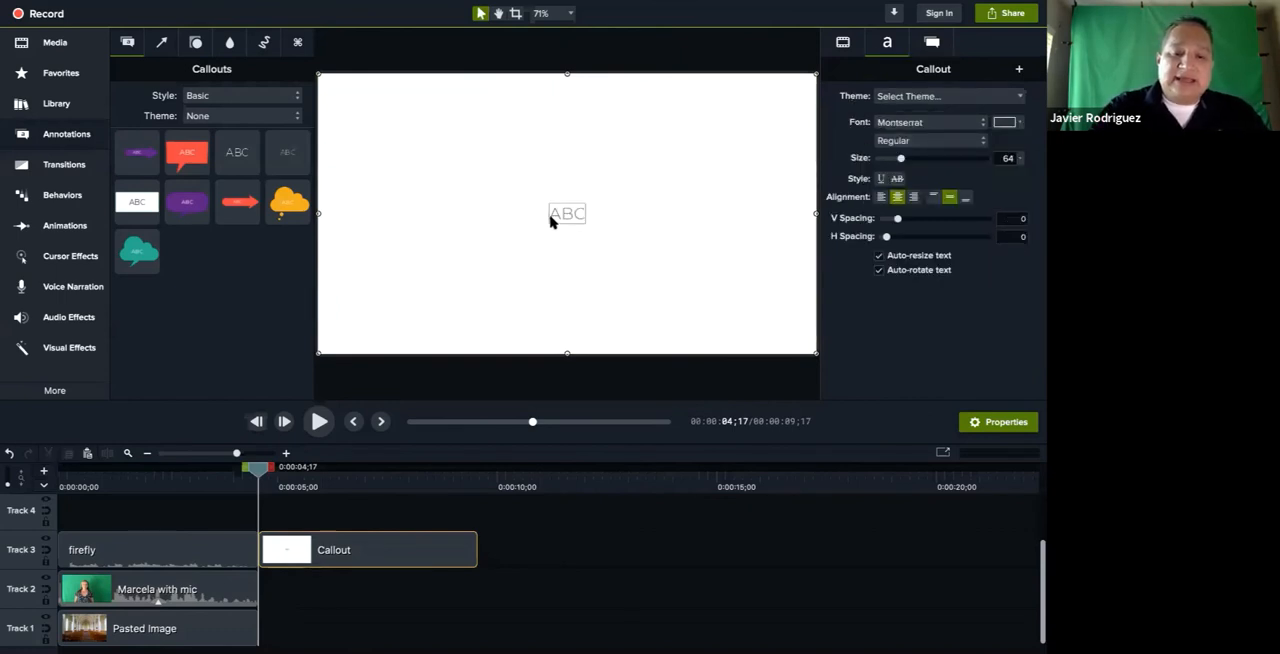
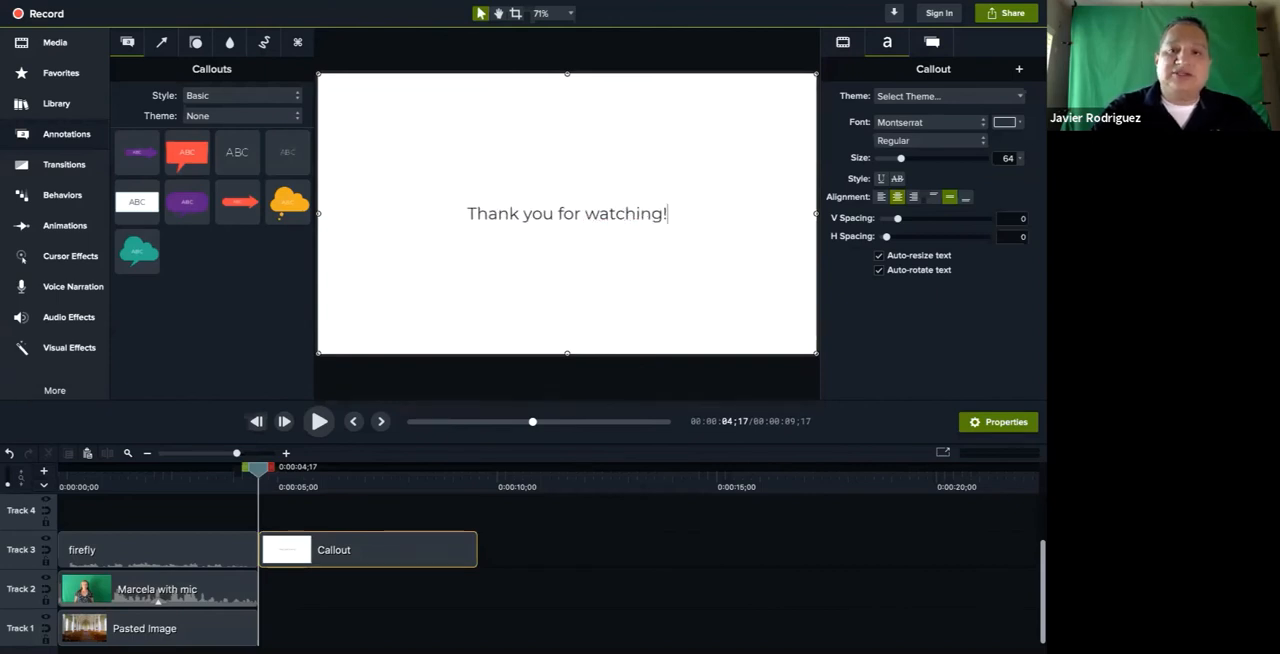
{"action": "key", "text": "Return"}
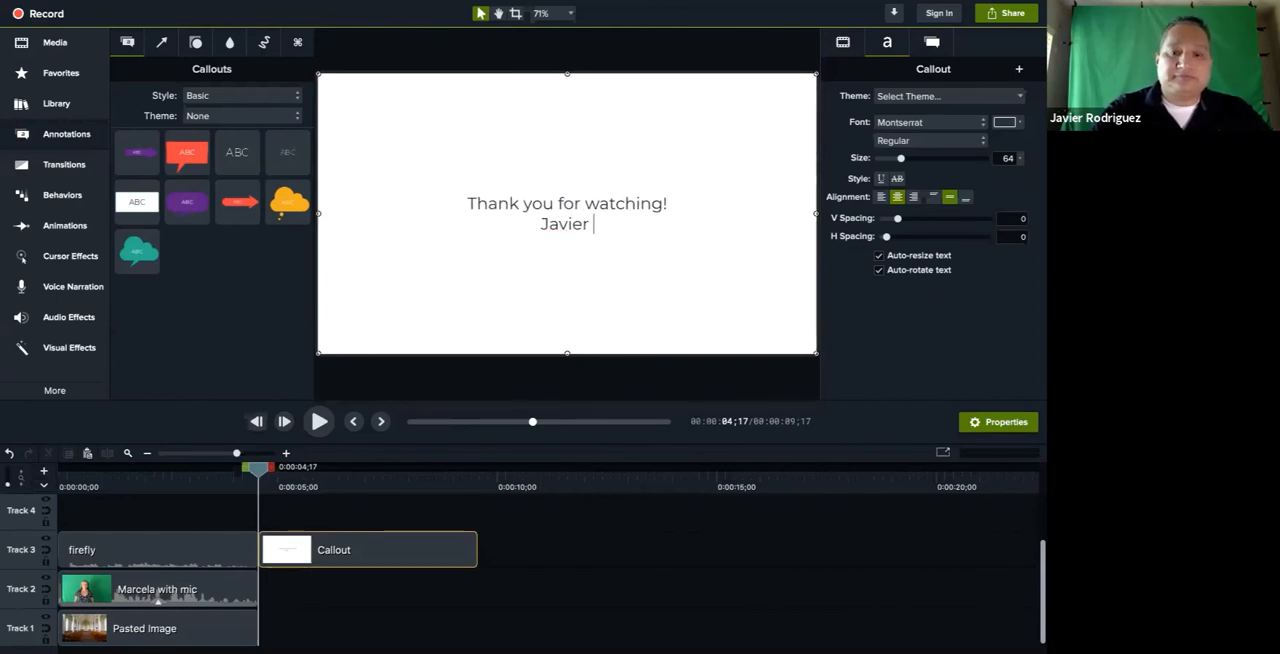
{"action": "key", "text": "Return"}
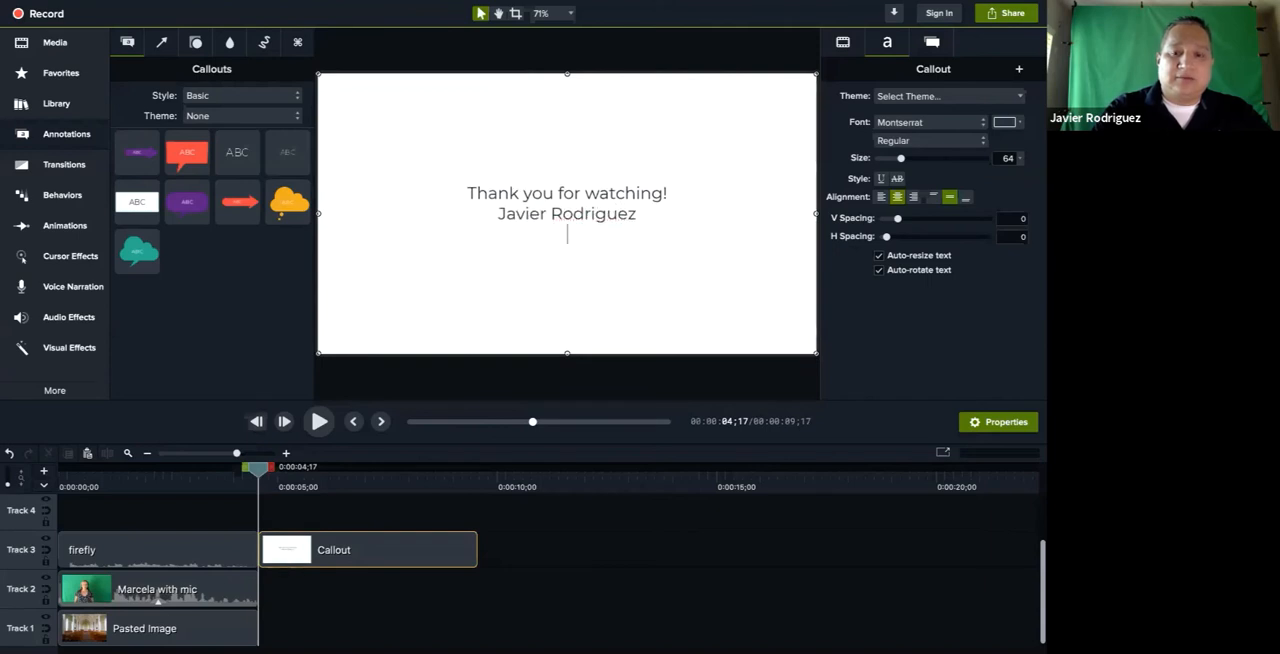
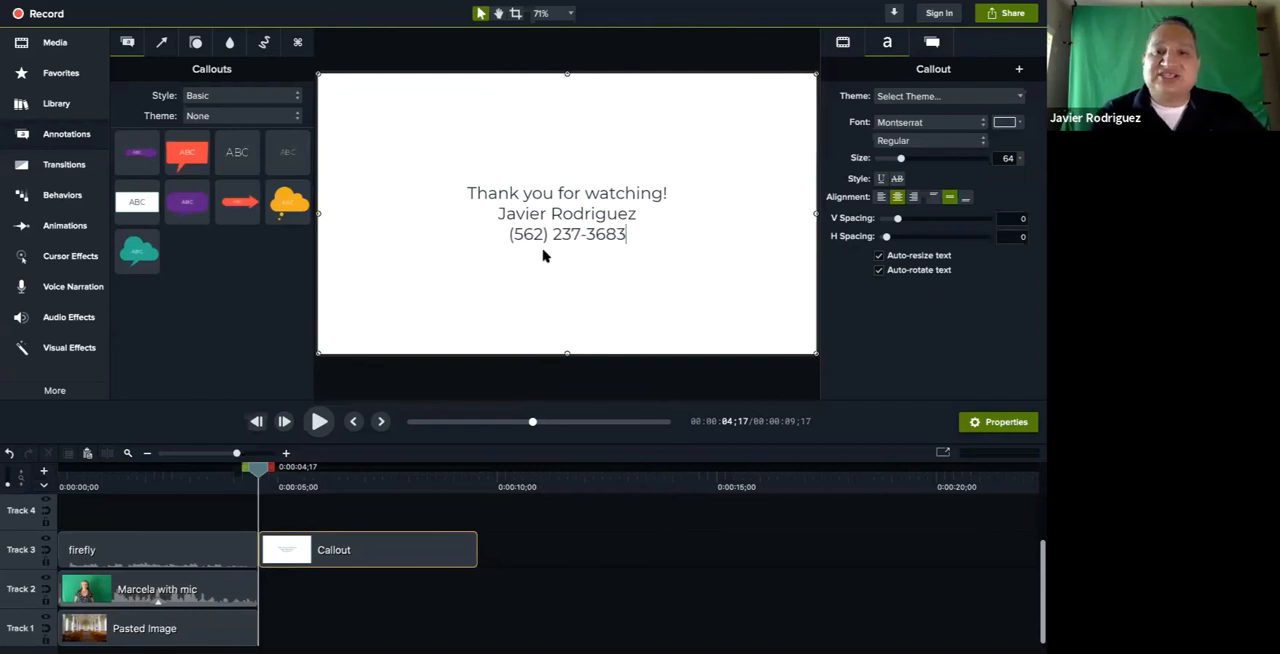
Set all three lines of the callout text to size 96 and the Bold font style
{"action": "left_click_drag", "start_coordinate": [624, 235], "coordinate": [464, 196]}
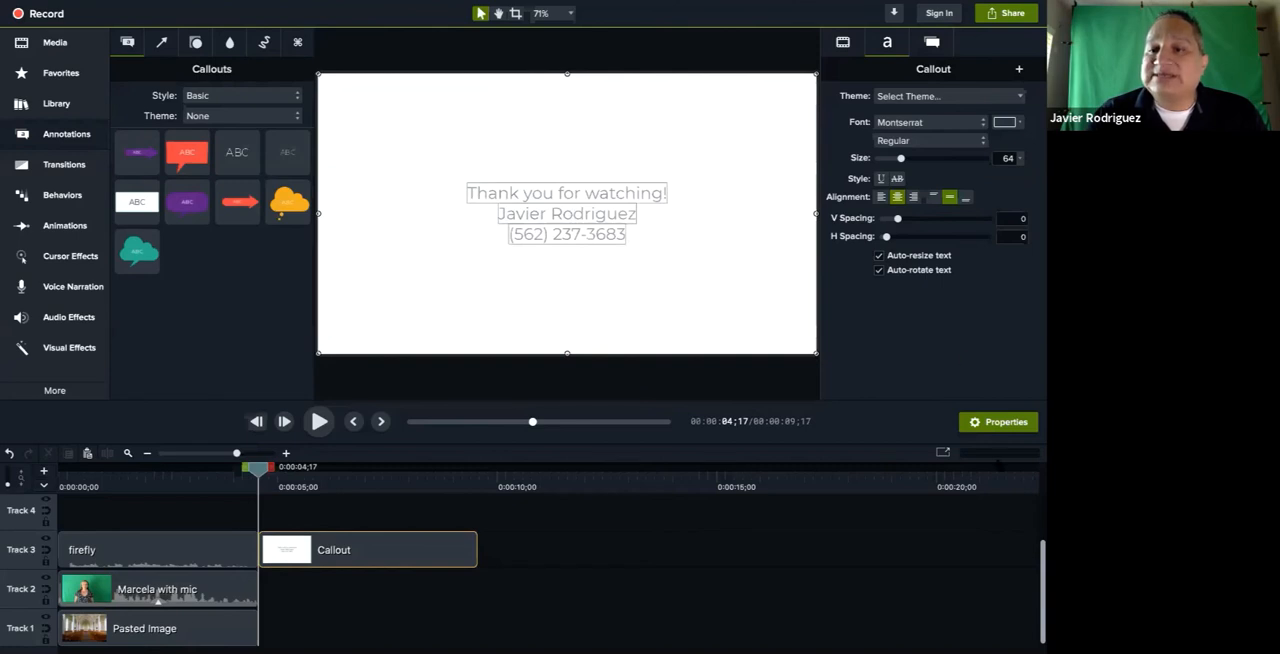
{"action": "left_click", "coordinate": [1020, 159]}
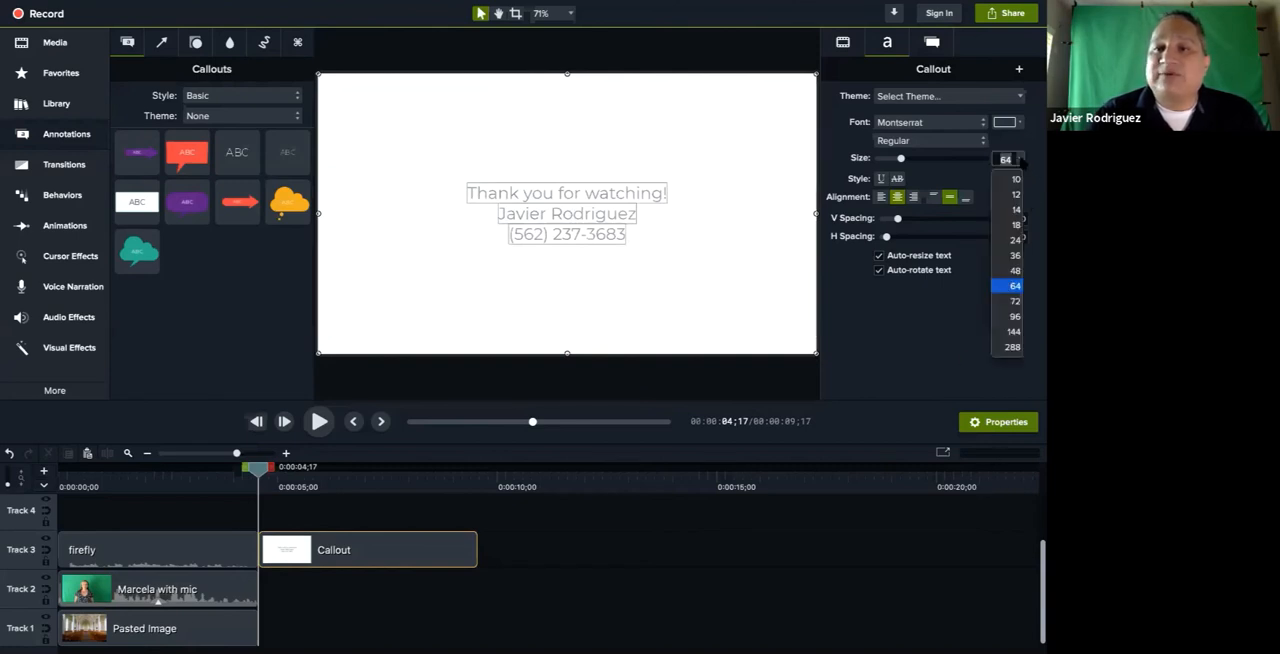
{"action": "left_click", "coordinate": [1010, 317]}
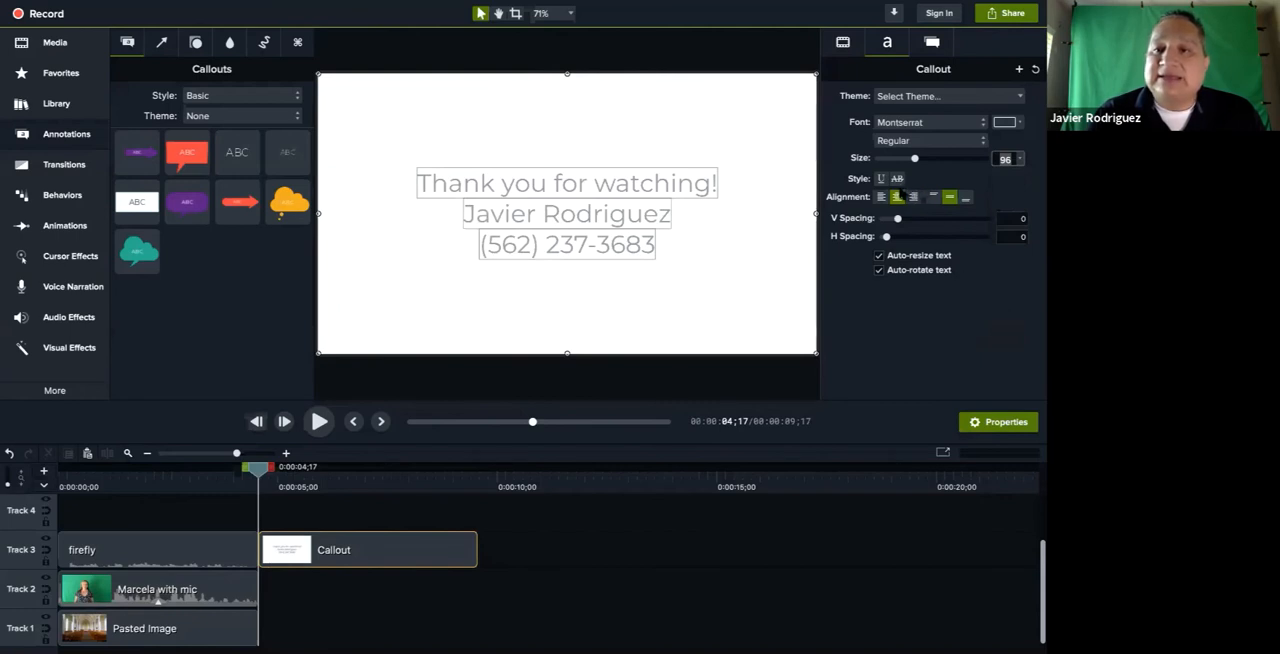
{"action": "left_click", "coordinate": [899, 142]}
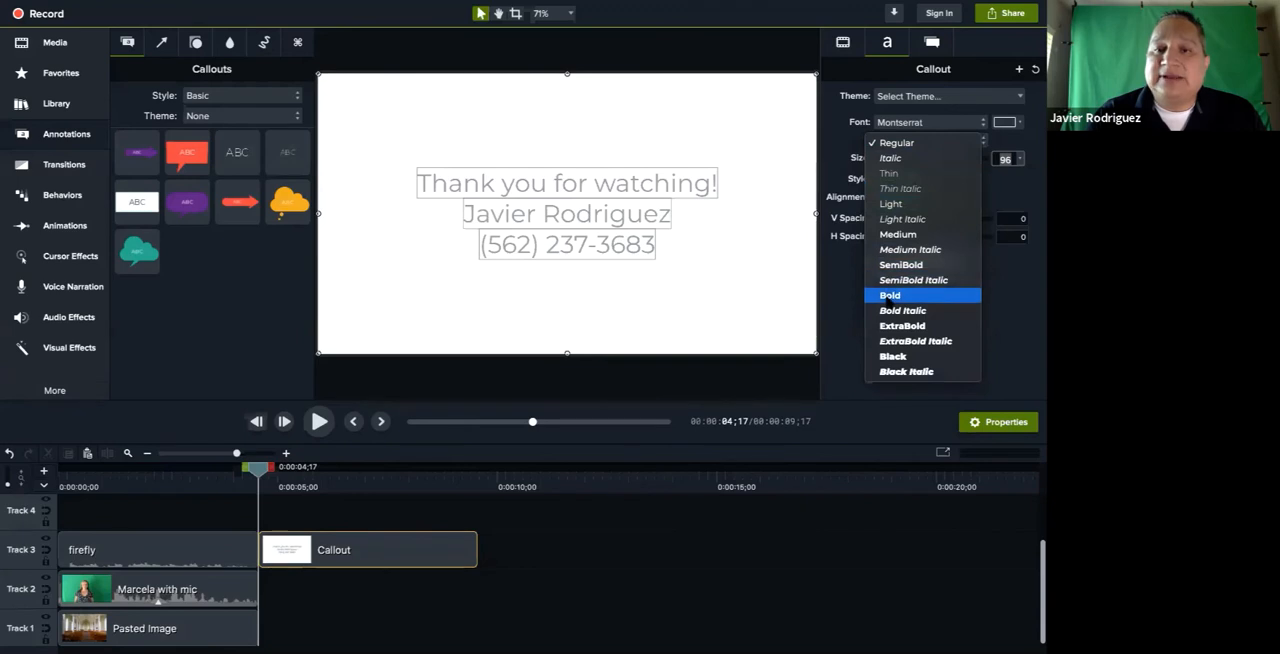
{"action": "left_click", "coordinate": [889, 296]}
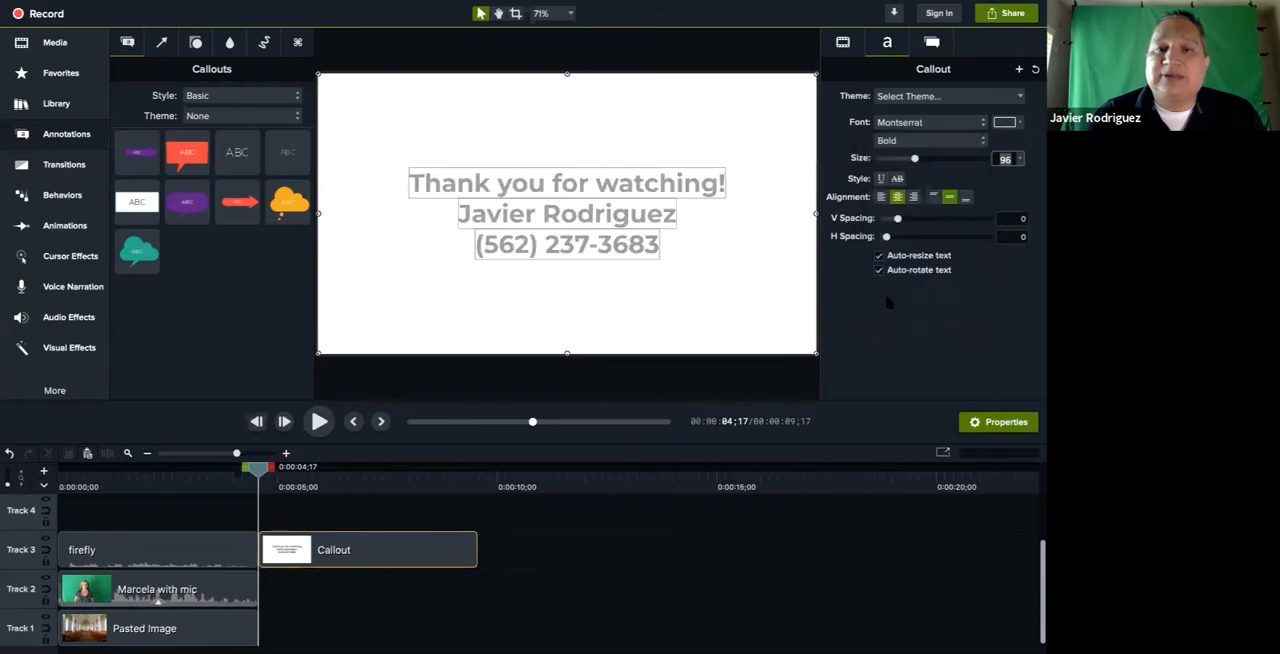
Change the font colour of the callout text to black, RGB 0, 0, 0
{"action": "left_click", "coordinate": [1014, 124]}
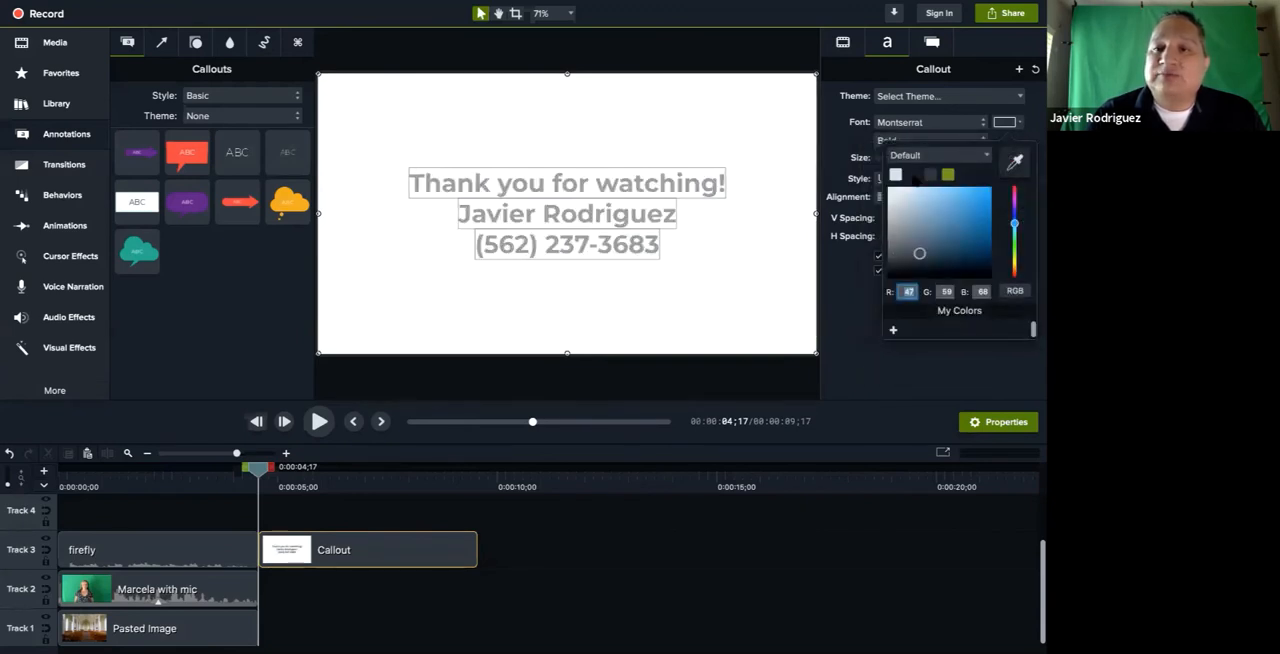
{"action": "left_click", "coordinate": [985, 130]}
{"action": "left_click", "coordinate": [1019, 122]}
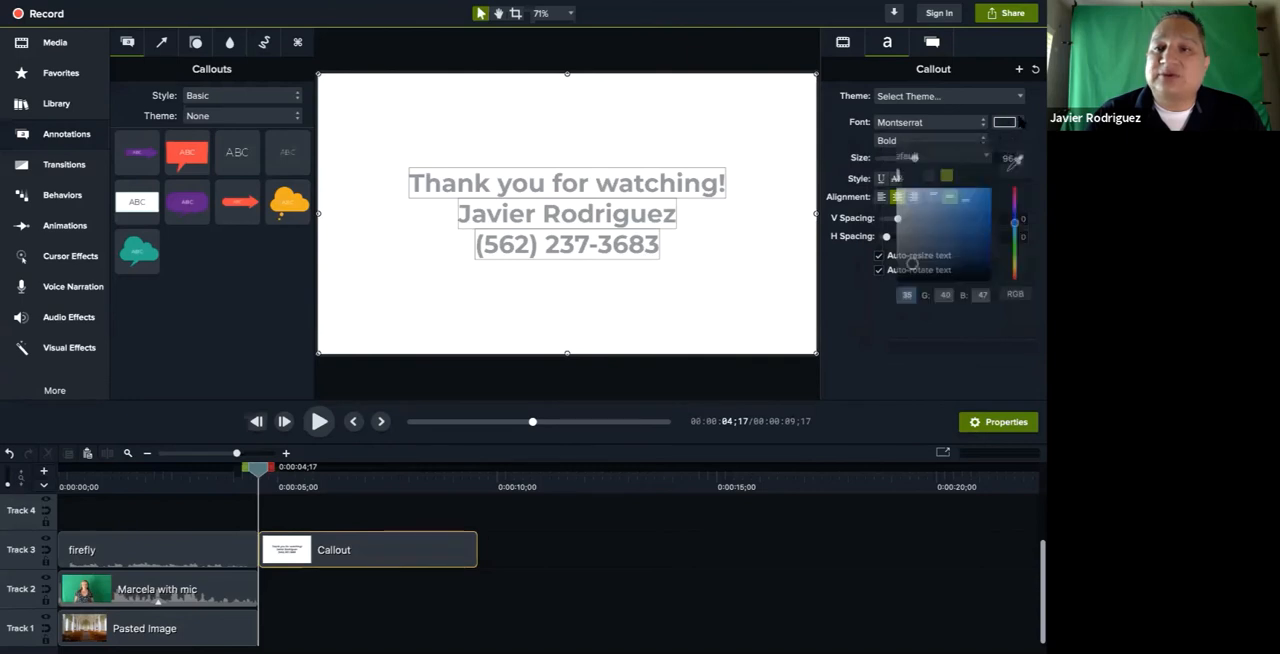
{"action": "left_click", "coordinate": [935, 220]}
{"action": "left_click_drag", "start_coordinate": [878, 287], "coordinate": [1040, 363]}
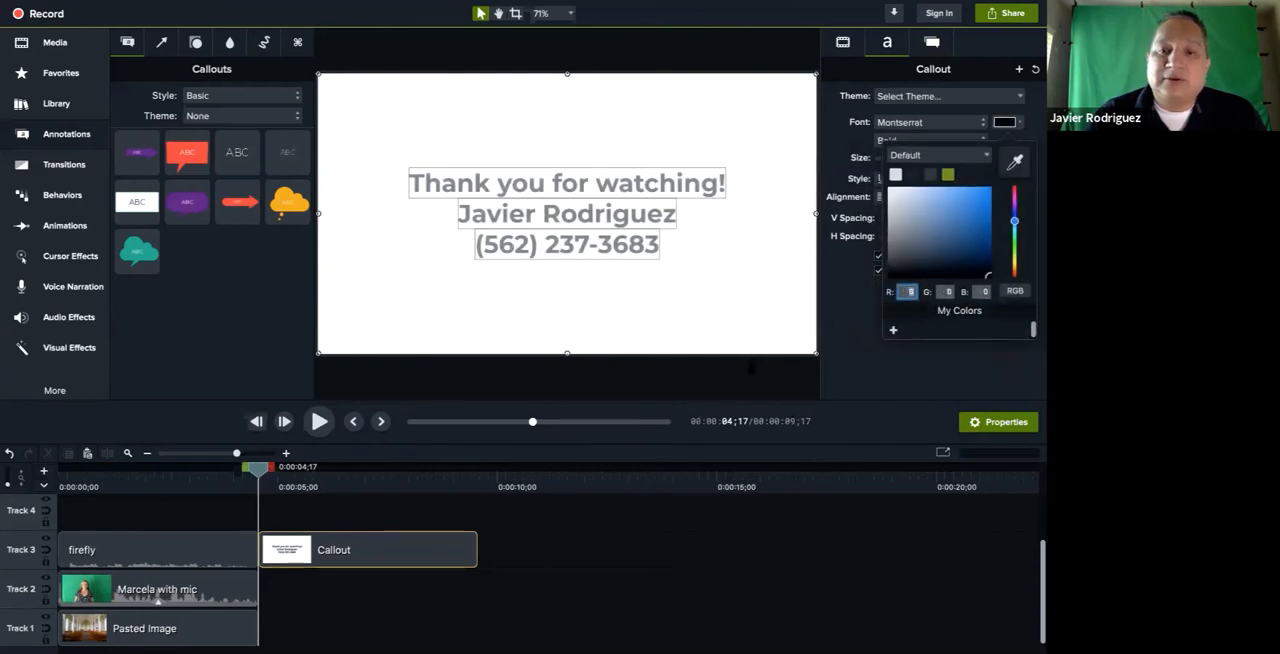
Play the timeline from the start to preview the composited video and the closing thank-you callout
{"action": "left_click", "coordinate": [751, 367]}
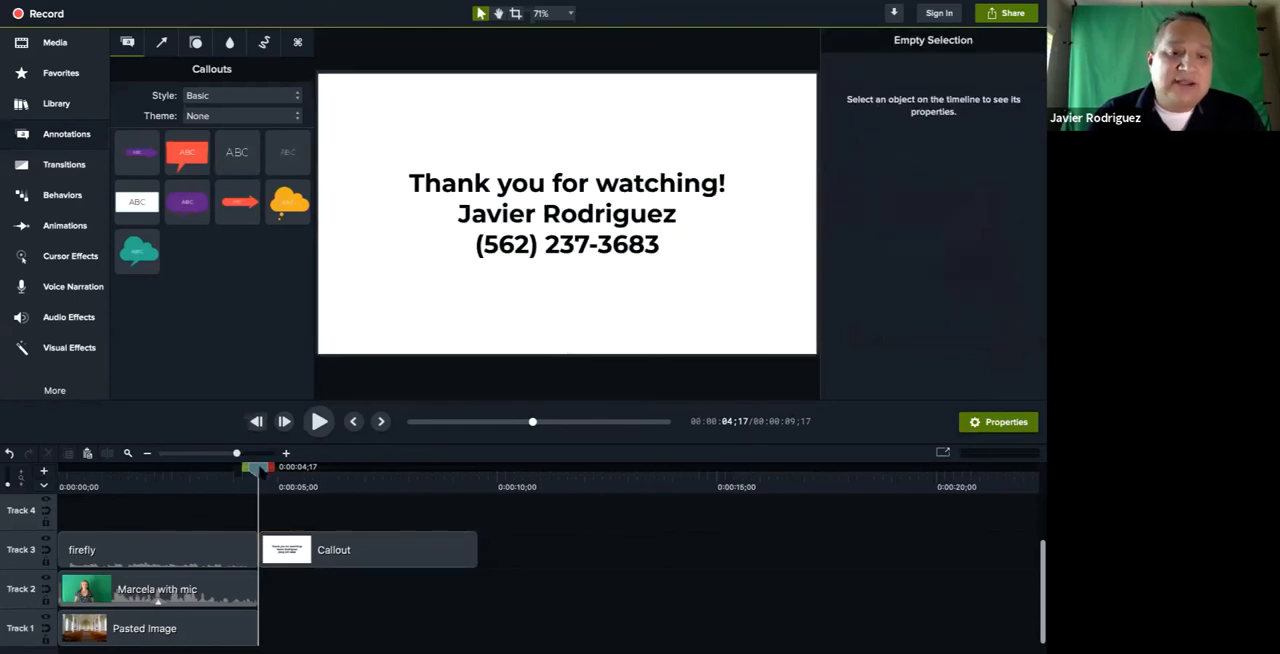
{"action": "left_click_drag", "start_coordinate": [259, 469], "coordinate": [44, 465]}
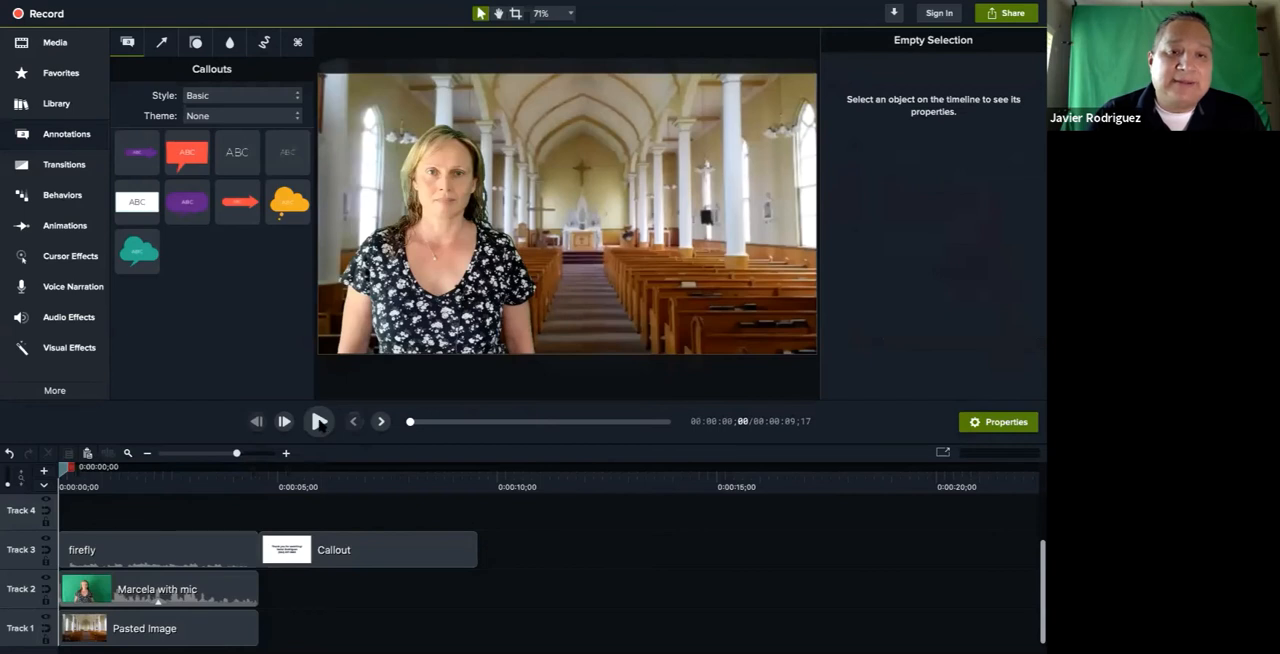
{"action": "left_click", "coordinate": [318, 421]}
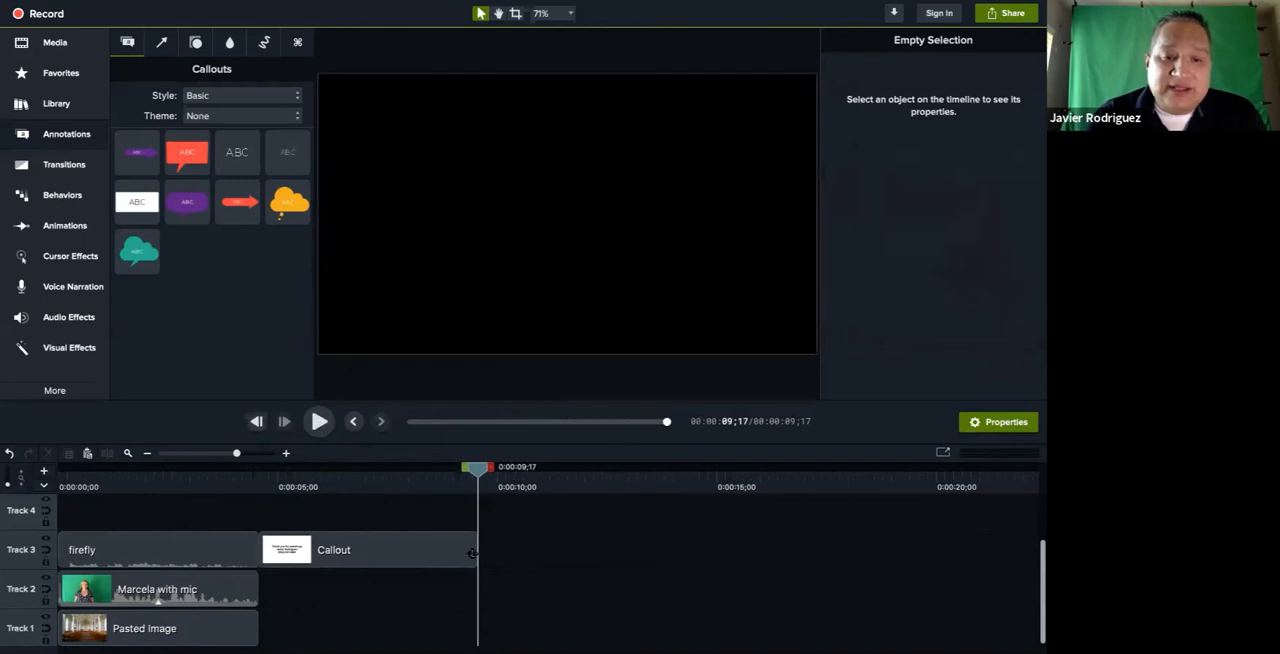
Adjust the thank-you callout's duration on Track 3 so that it ends at about 0:00:08;29
{"action": "left_click_drag", "start_coordinate": [478, 472], "coordinate": [608, 474]}
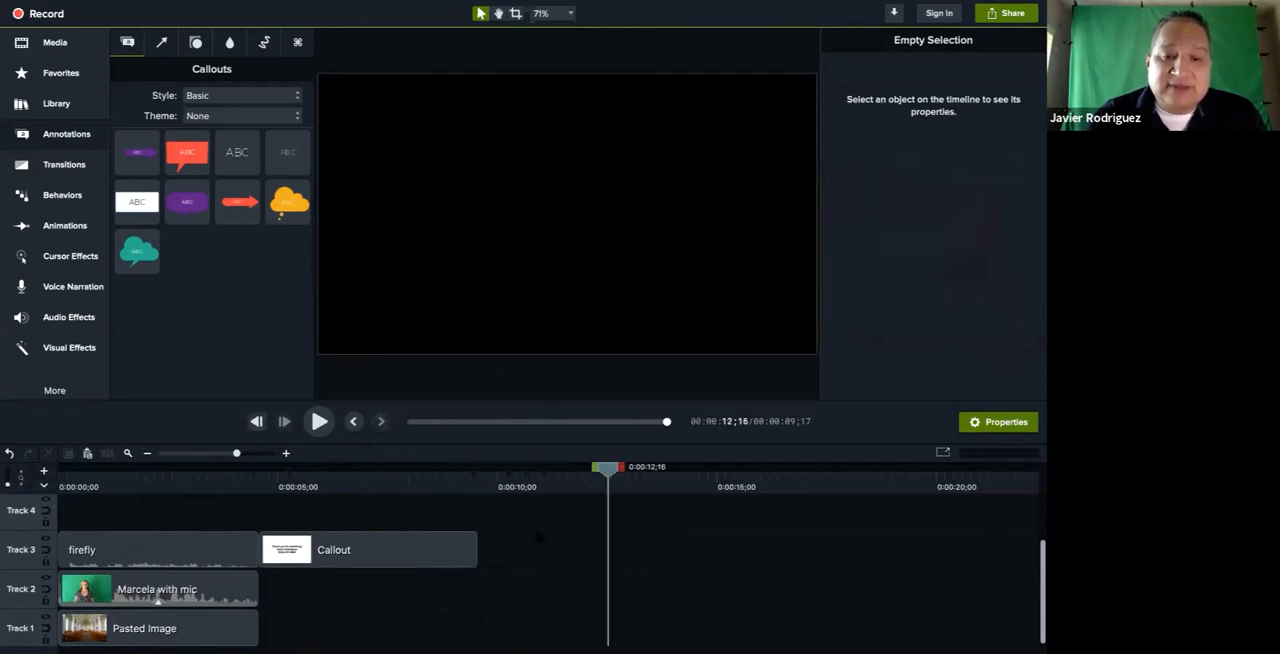
{"action": "left_click", "coordinate": [476, 548]}
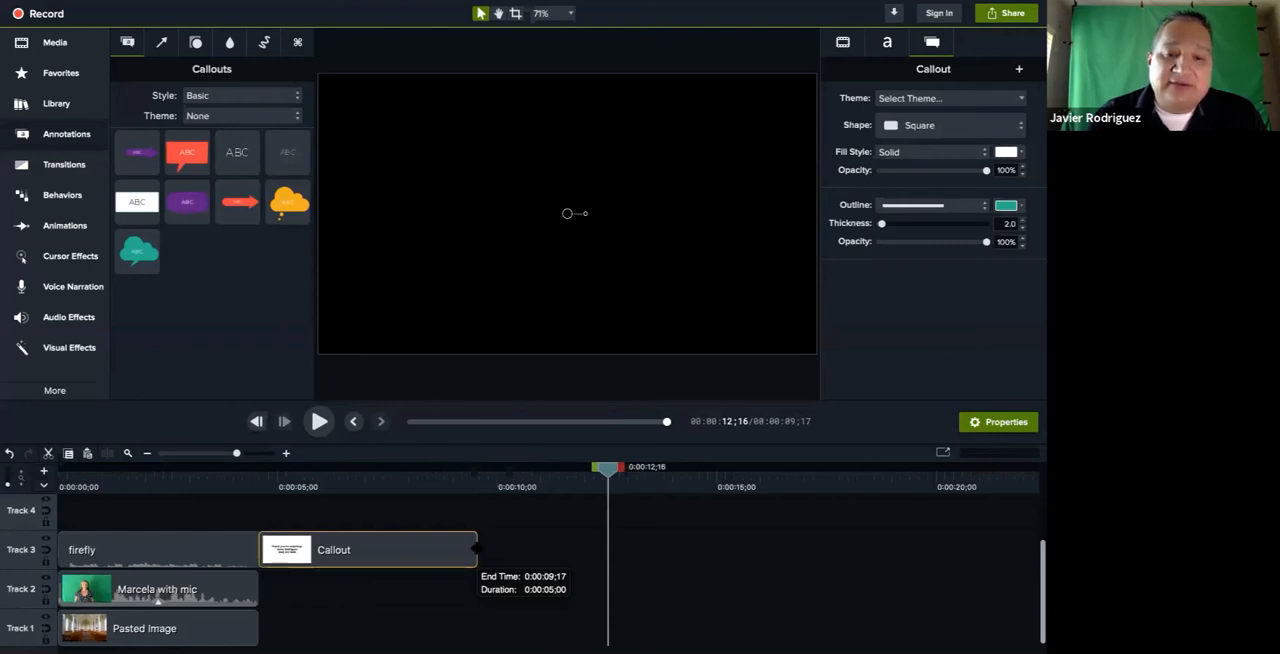
{"action": "left_click_drag", "start_coordinate": [476, 548], "coordinate": [550, 566]}
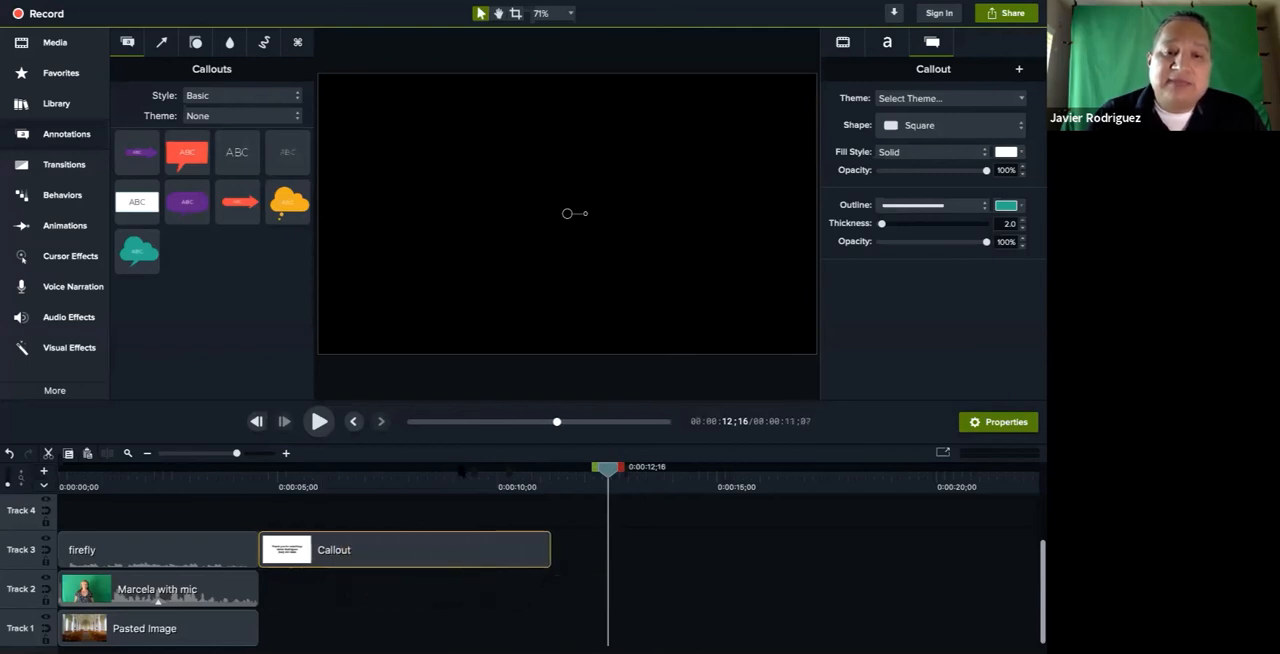
{"action": "left_click", "coordinate": [461, 472]}
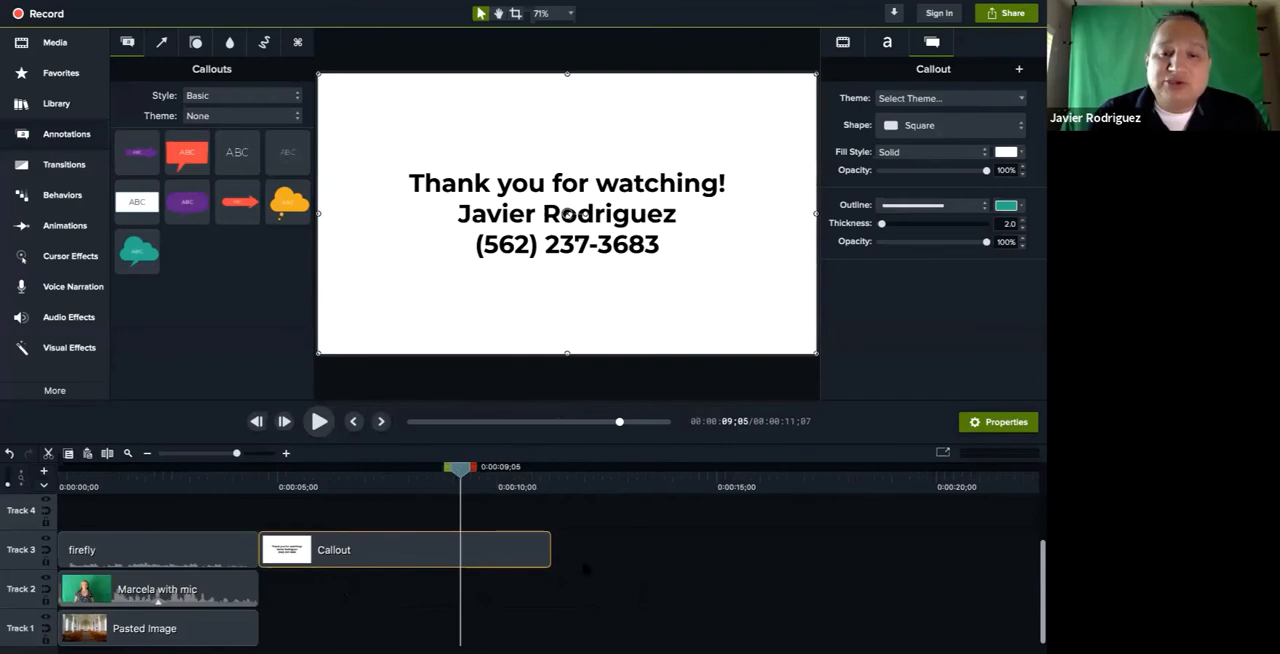
{"action": "left_click_drag", "start_coordinate": [553, 550], "coordinate": [447, 550]}
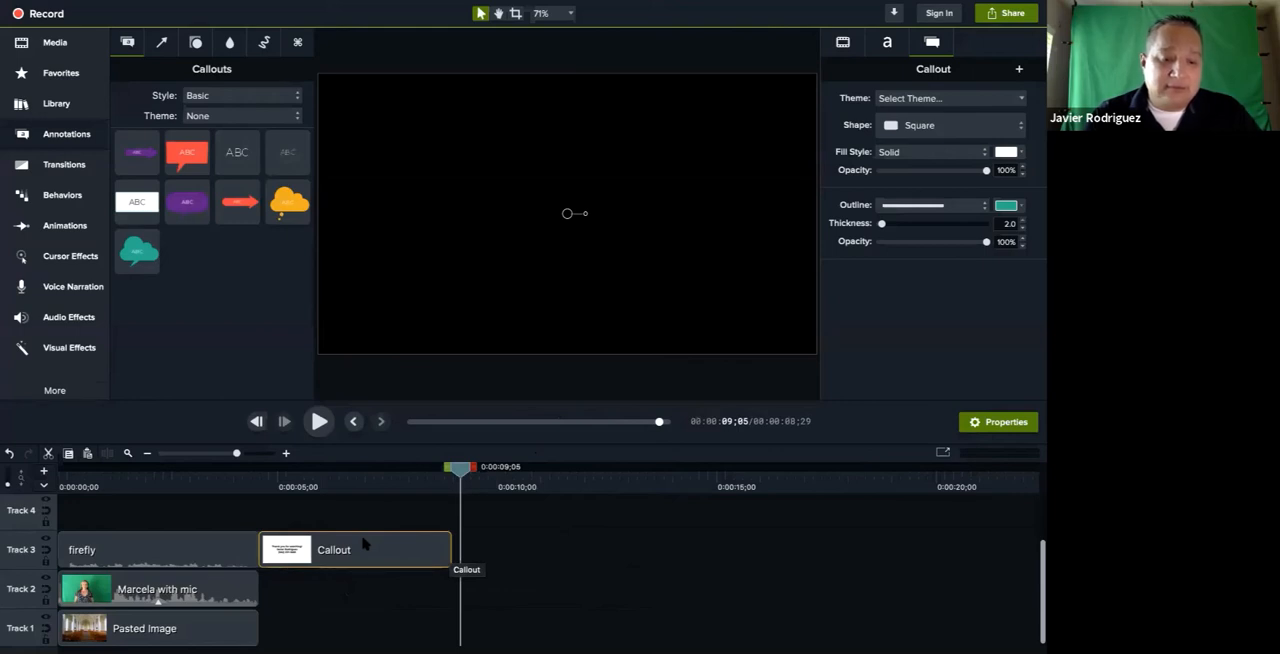
Move all clips on the three tracks together about 2.4 seconds later, leaving a gap at the start of the timeline
{"action": "key", "text": "ctrl+a"}
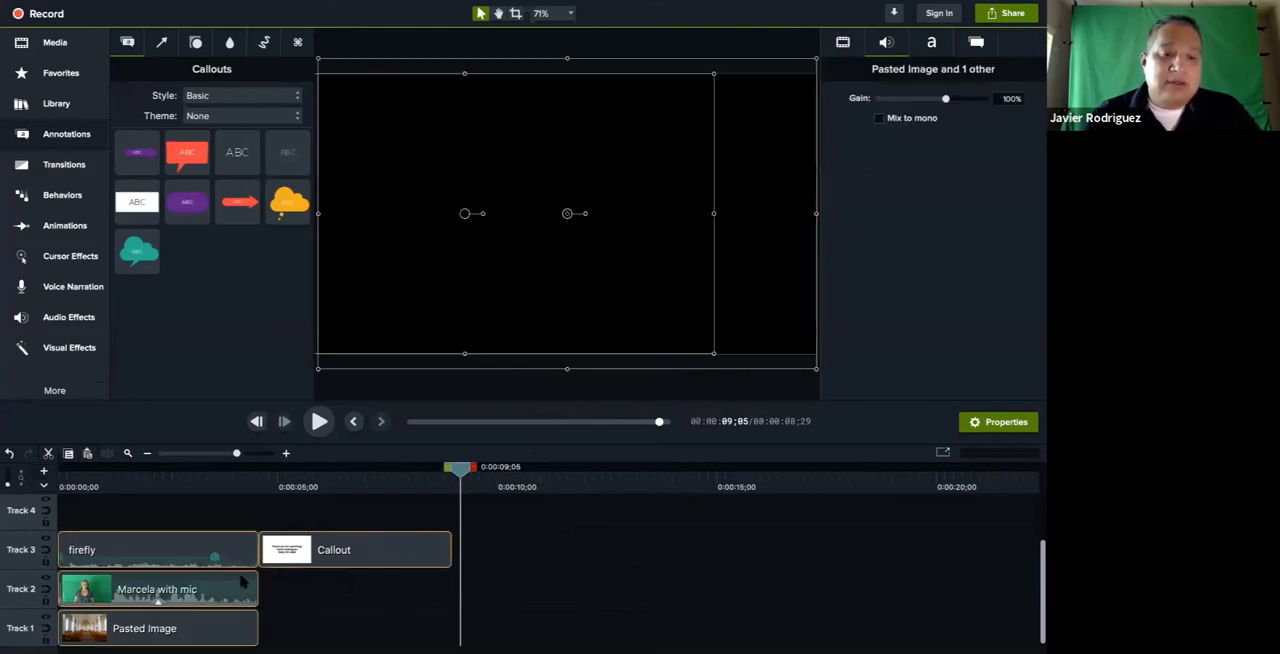
{"action": "left_click_drag", "start_coordinate": [170, 541], "coordinate": [276, 543]}
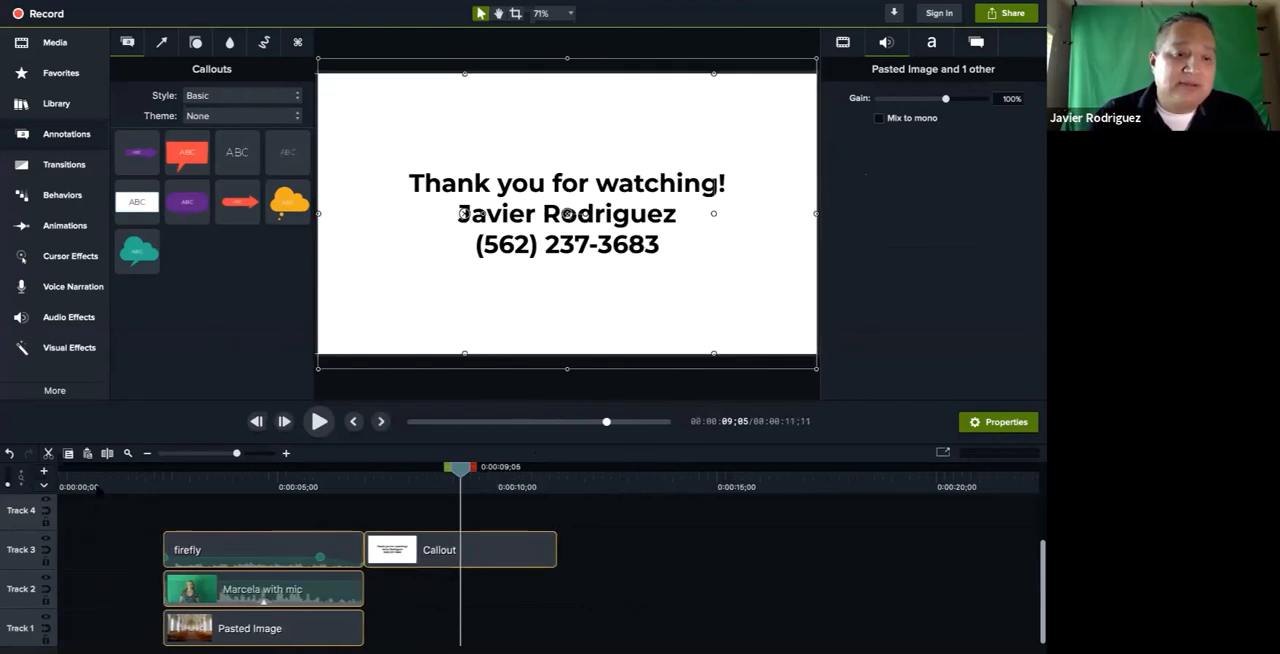
Add a white square callout at the start of Track 4 and shorten it to end where the firefly clip begins
{"action": "left_click", "coordinate": [98, 480]}
{"action": "left_click_drag", "start_coordinate": [98, 469], "coordinate": [61, 470]}
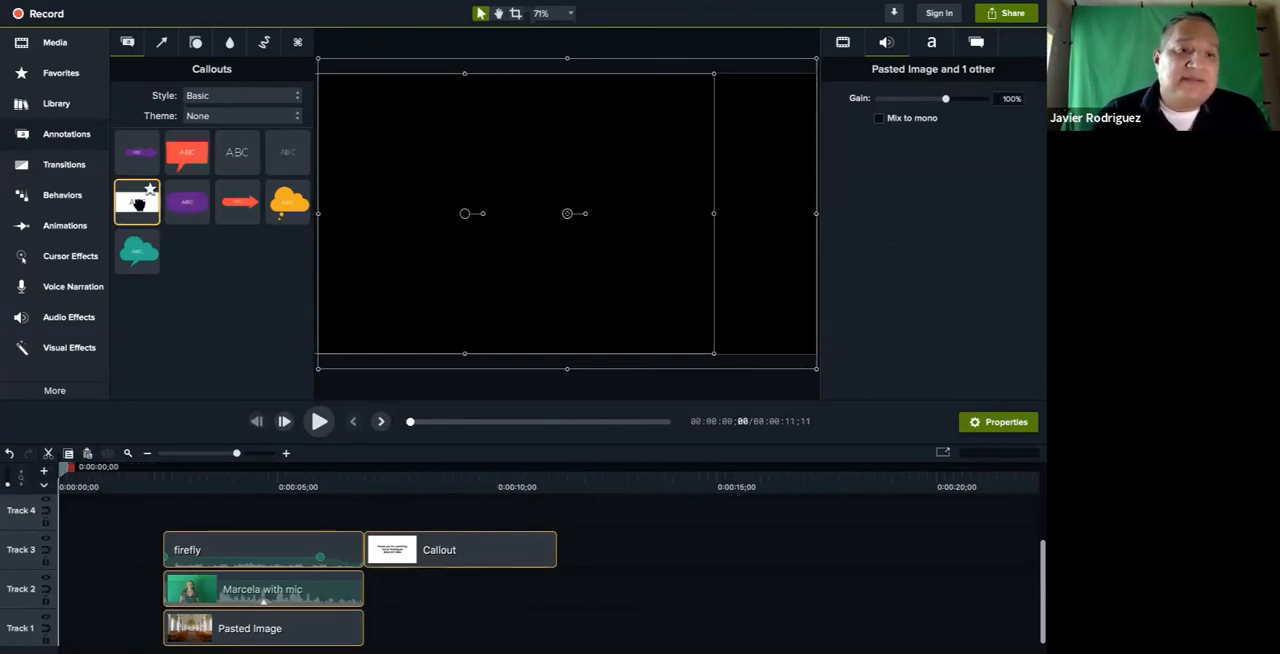
{"action": "left_click_drag", "start_coordinate": [138, 203], "coordinate": [55, 530]}
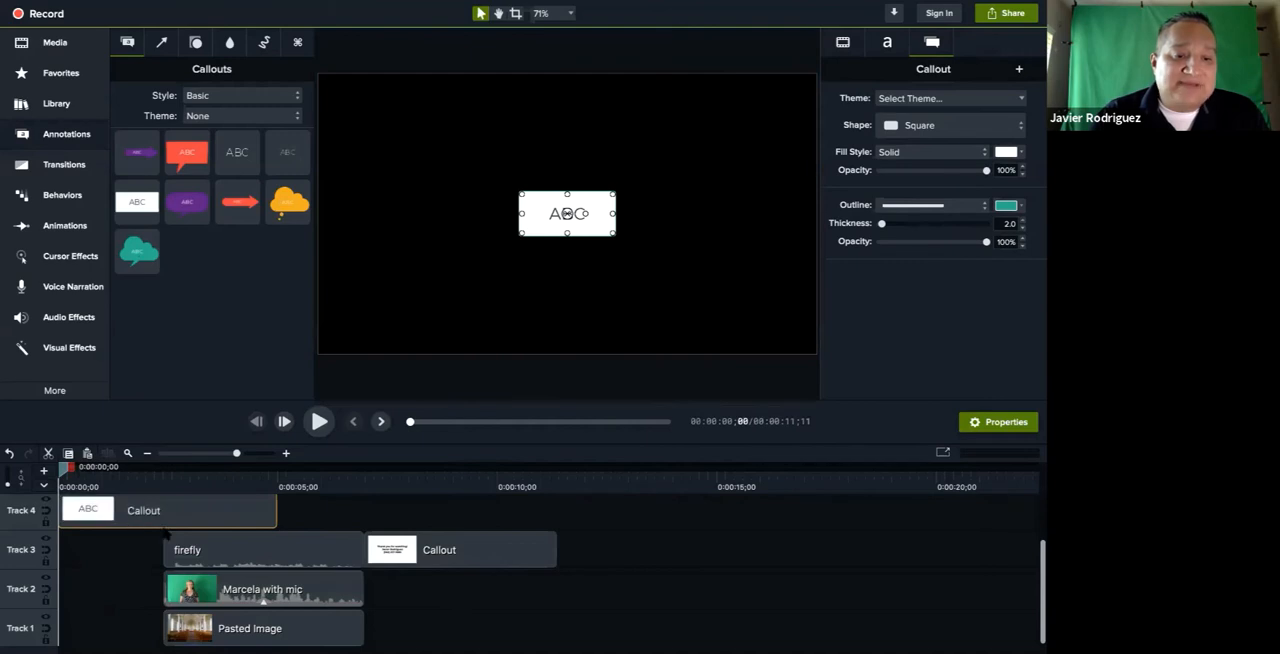
{"action": "left_click_drag", "start_coordinate": [276, 513], "coordinate": [158, 511]}
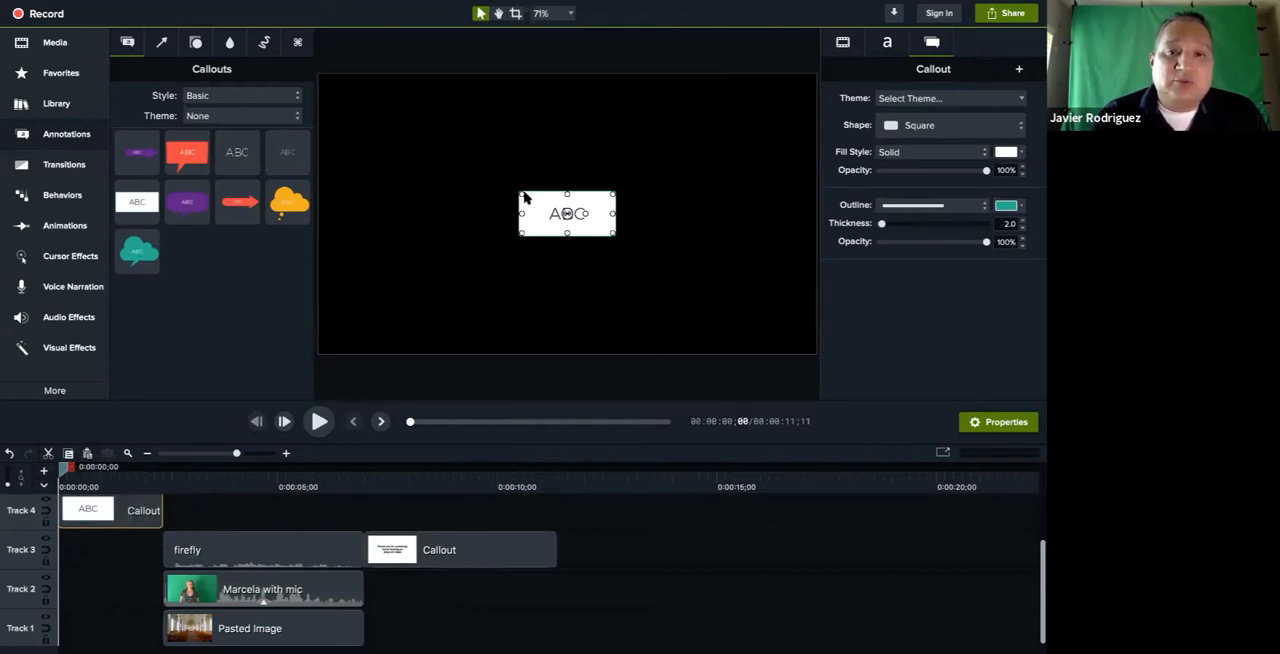
Enlarge the opening callout to fill the canvas and replace its text with "Get ready for" and "a GREAT video1" on two lines
{"action": "left_click_drag", "start_coordinate": [520, 194], "coordinate": [320, 76]}
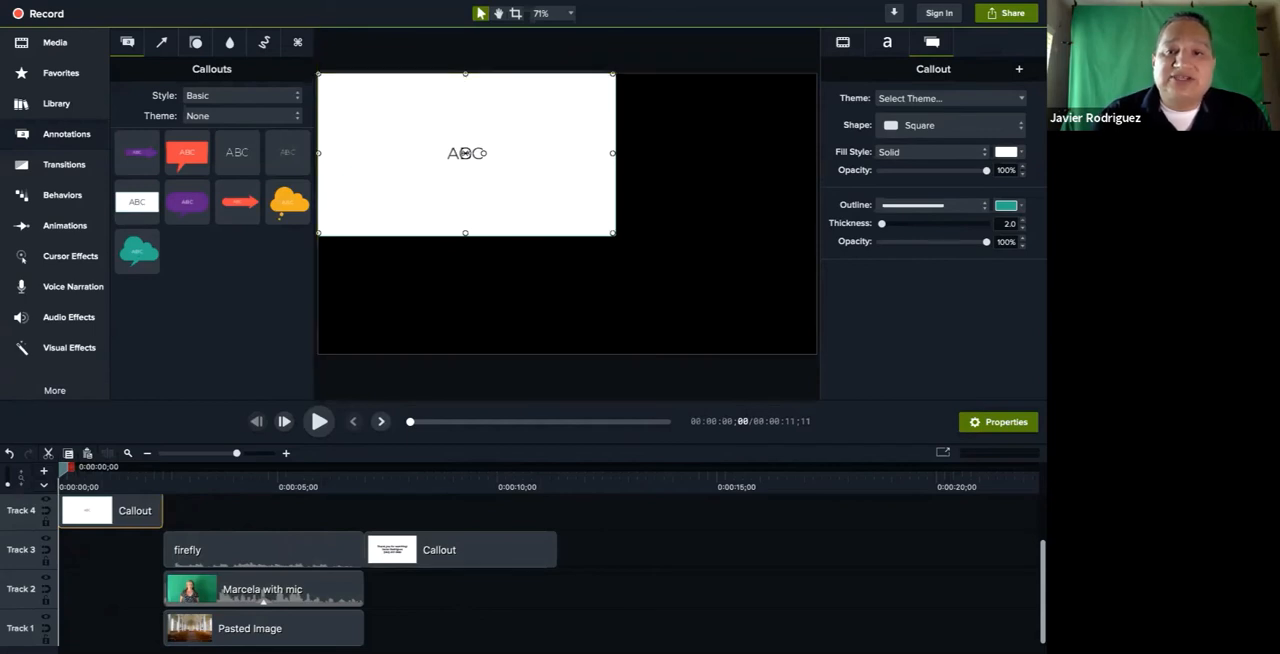
{"action": "left_click_drag", "start_coordinate": [613, 234], "coordinate": [815, 354]}
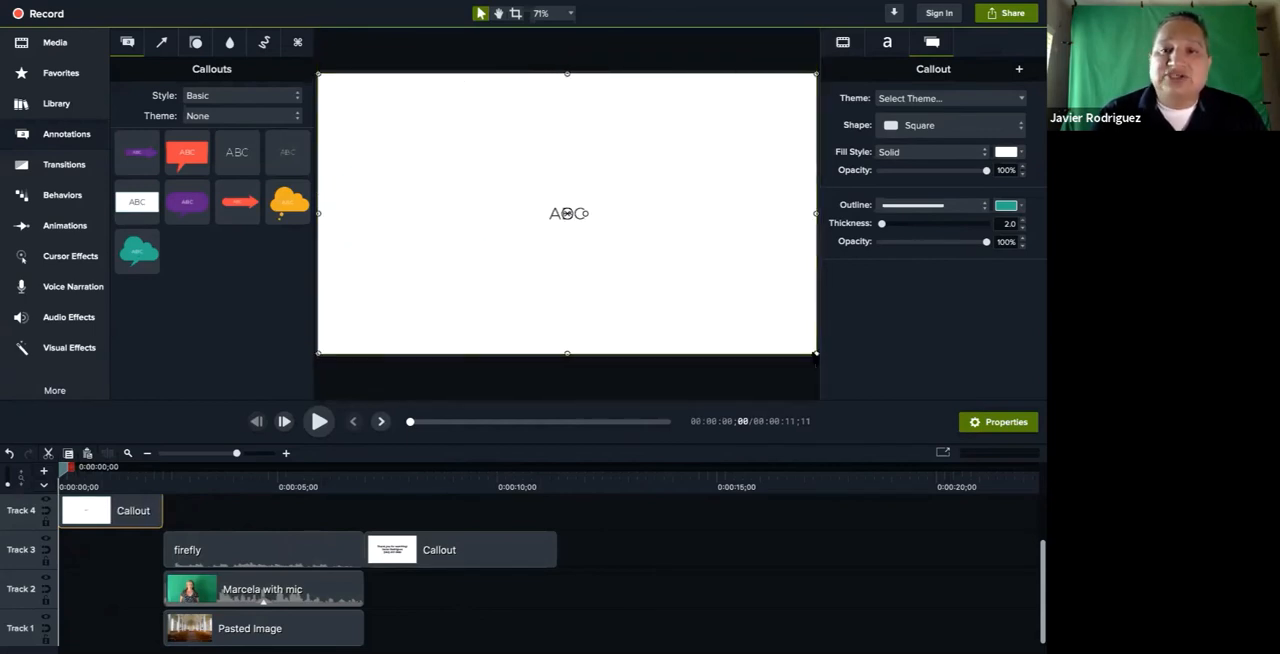
{"action": "double_click", "coordinate": [549, 216]}
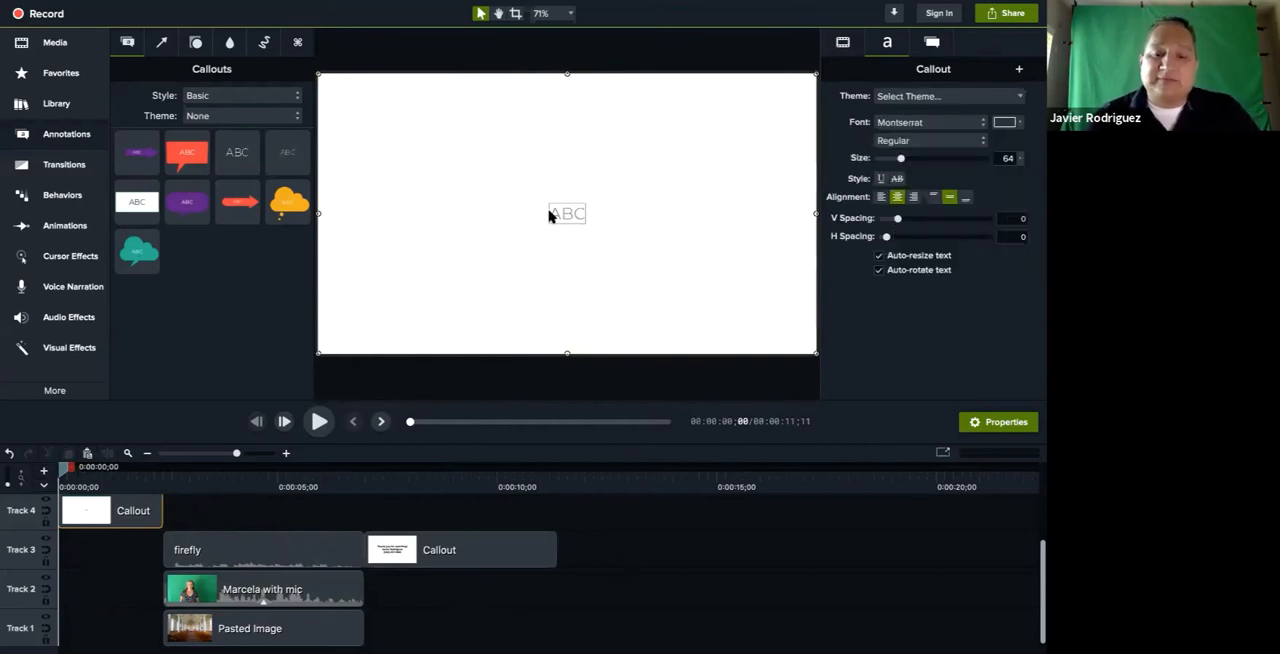
{"action": "type", "text": "Get re"}
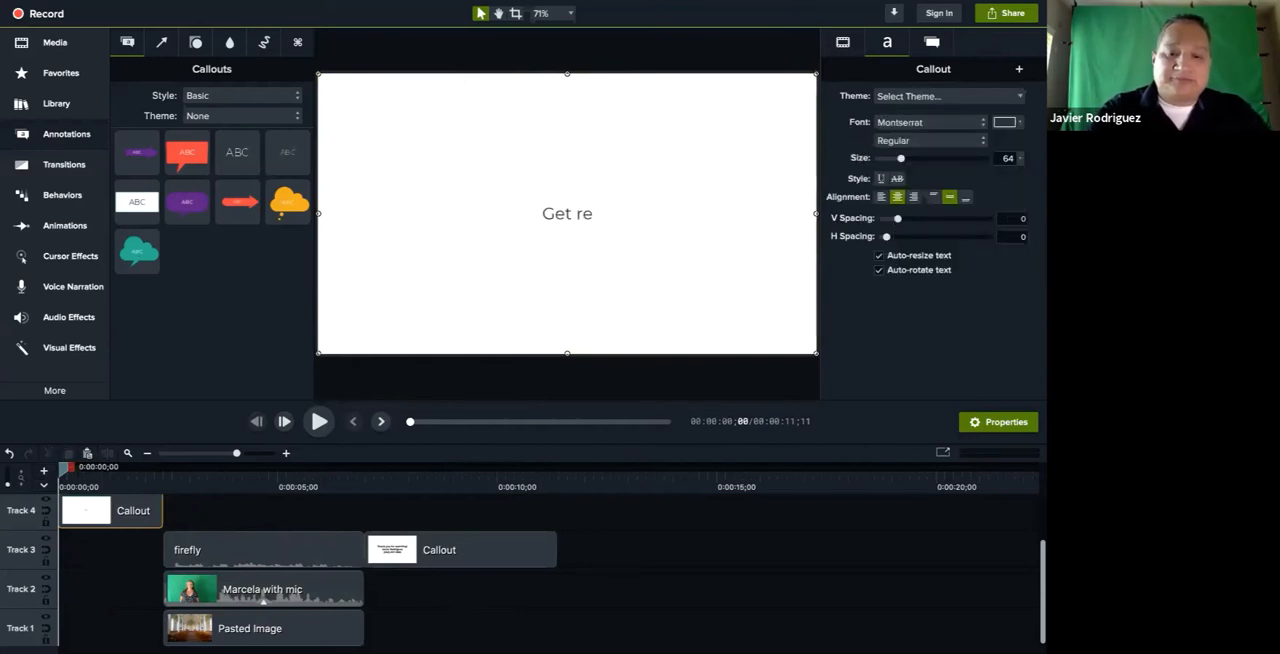
{"action": "type", "text": "ady for"}
{"action": "key", "text": "Return"}
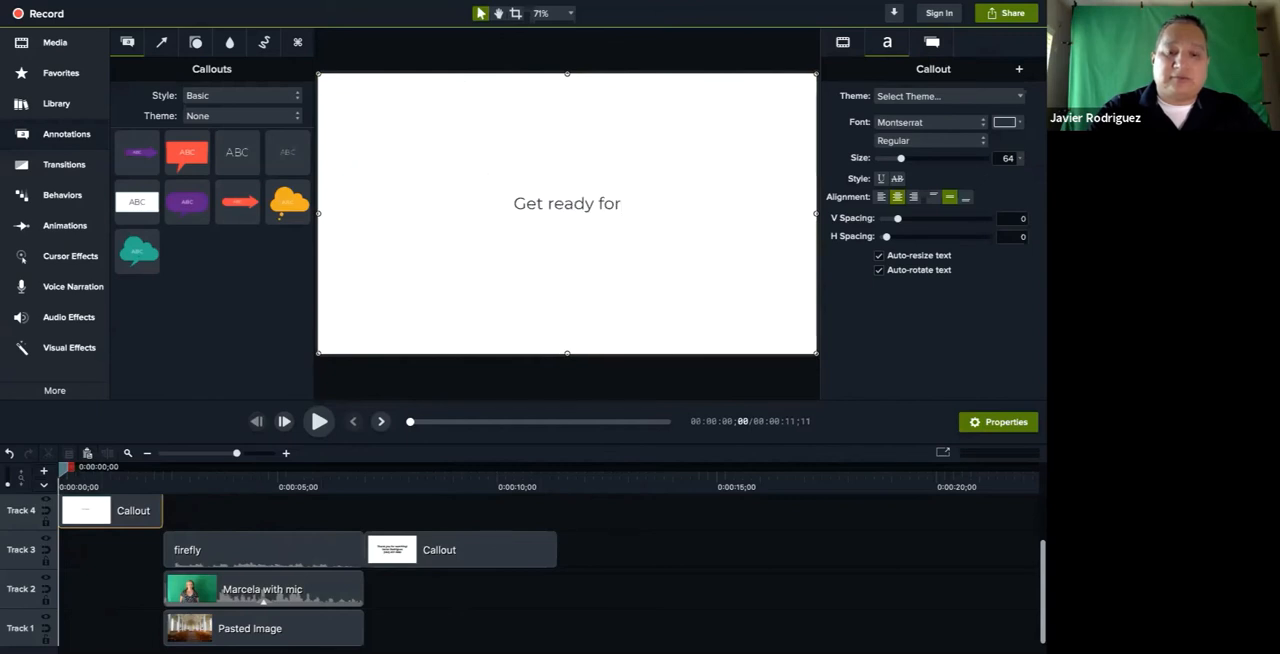
{"action": "type", "text": "a GREAT "}
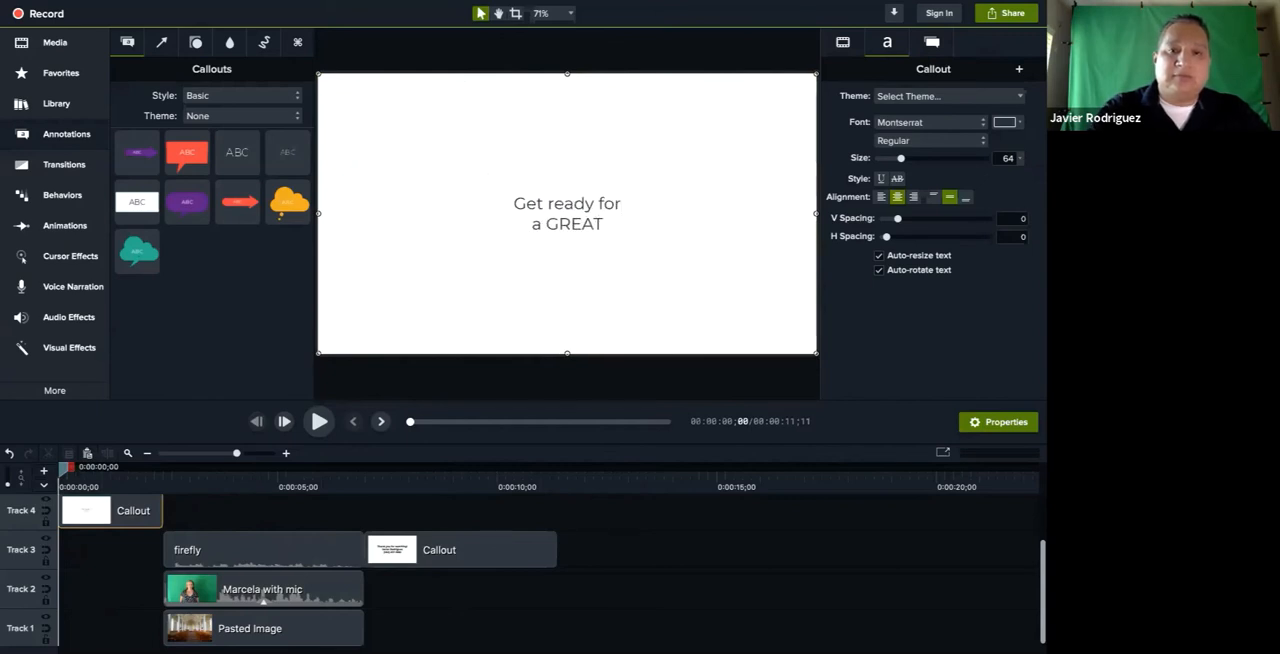
{"action": "type", "text": "video!"}
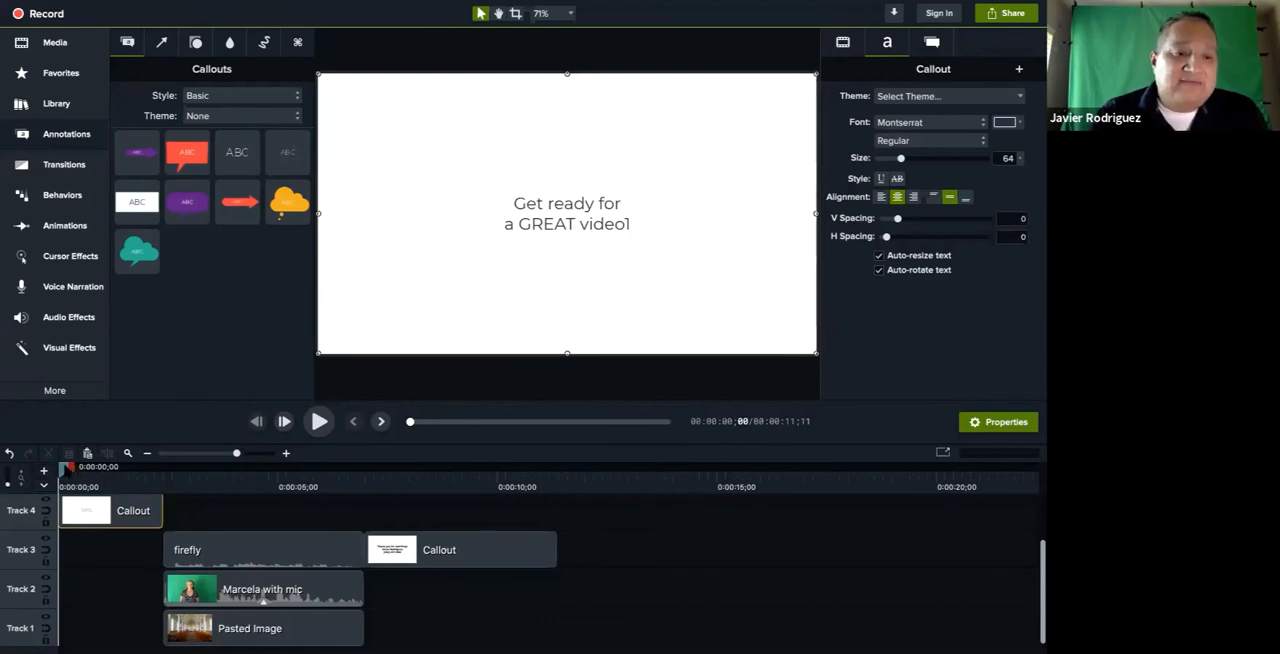
Play the timeline from the opening callout through the video into the thank-you callout, and pause playback there
{"action": "left_click", "coordinate": [319, 421]}
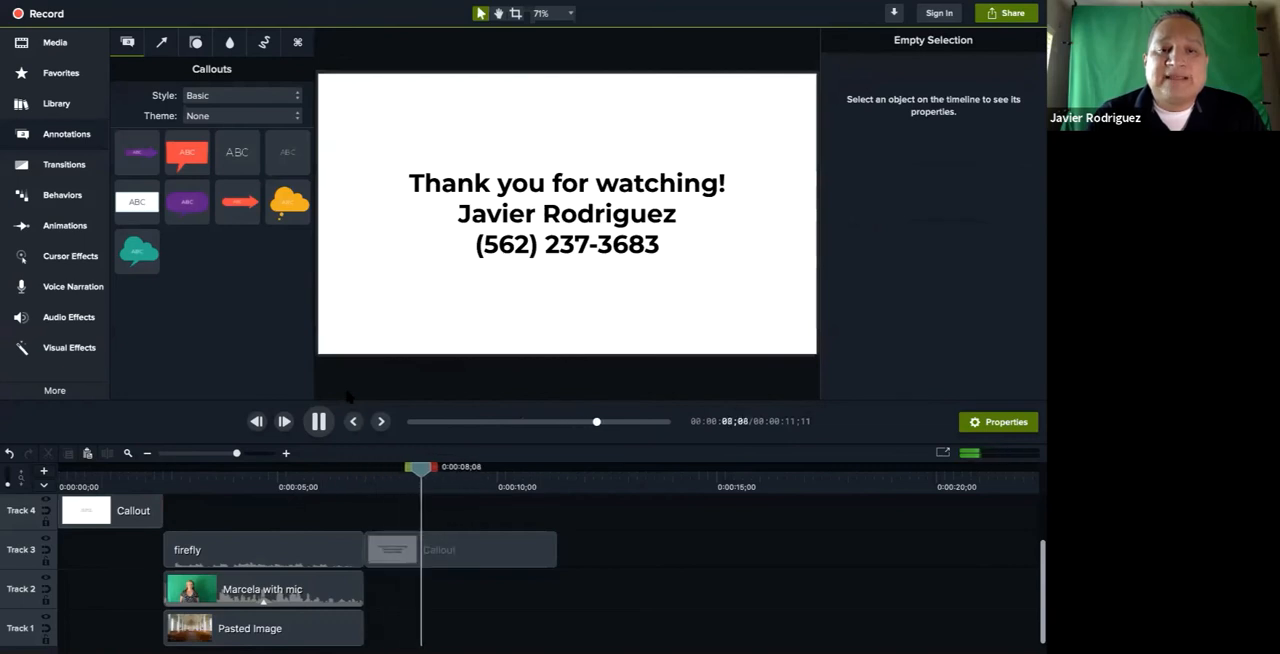
{"action": "left_click", "coordinate": [319, 421]}
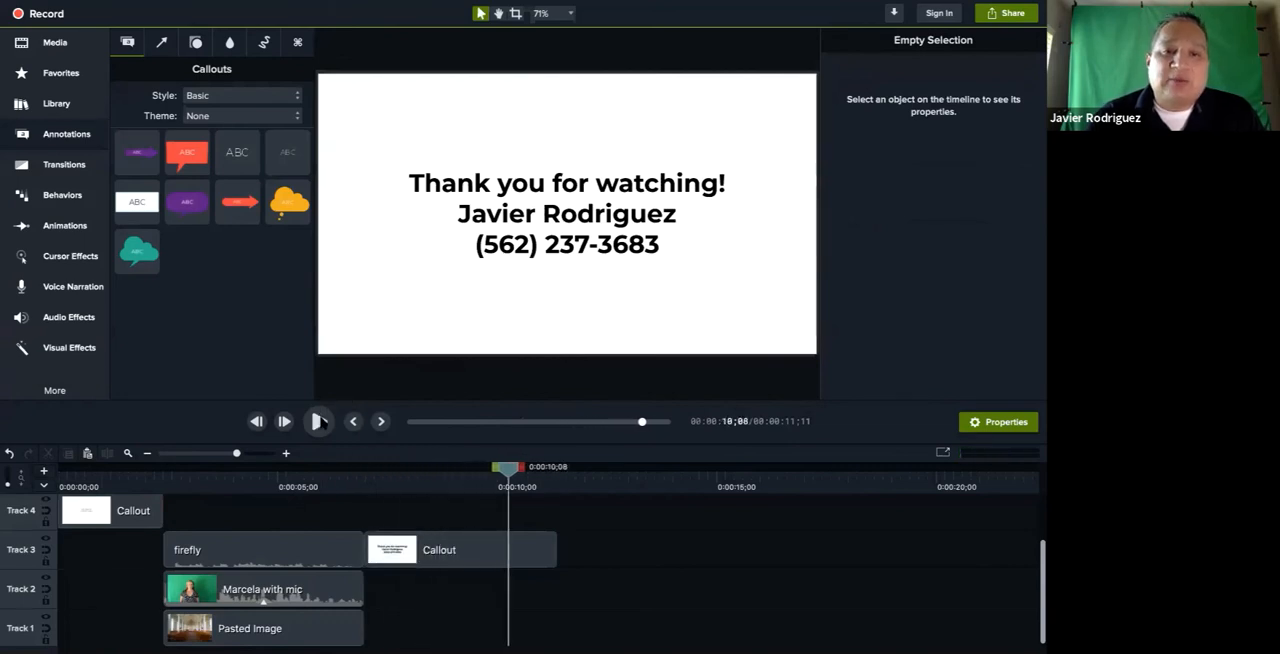
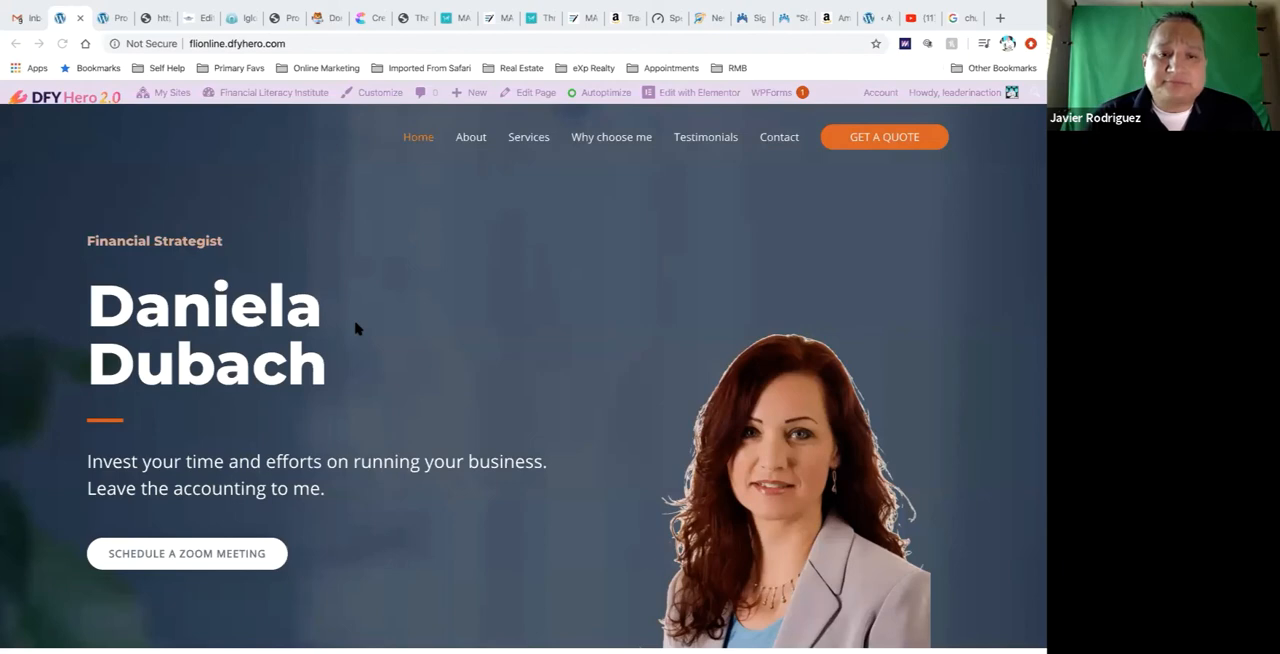
Examine the website's home page from the hero section through the services to the consultation form and back
{"action": "scroll", "coordinate": [356, 328], "scroll_direction": "down", "scroll_amount": 2}
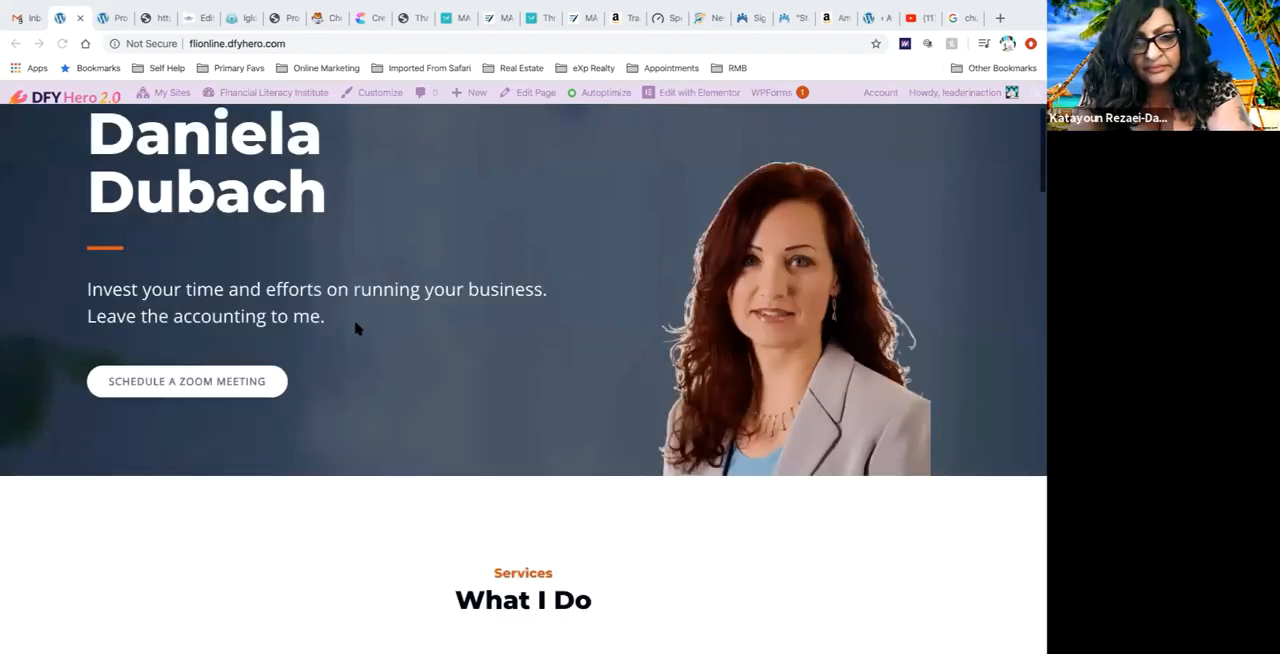
{"action": "scroll", "coordinate": [356, 328], "scroll_direction": "down", "scroll_amount": 4}
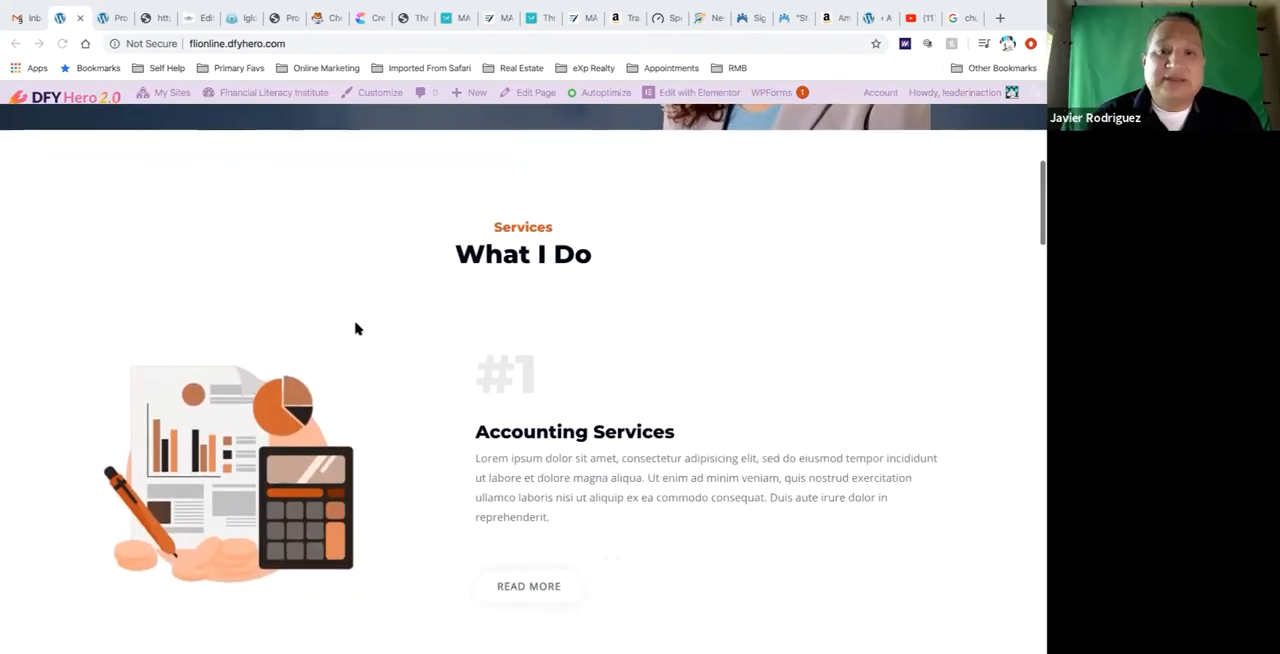
{"action": "scroll", "coordinate": [356, 328], "scroll_direction": "down", "scroll_amount": 4}
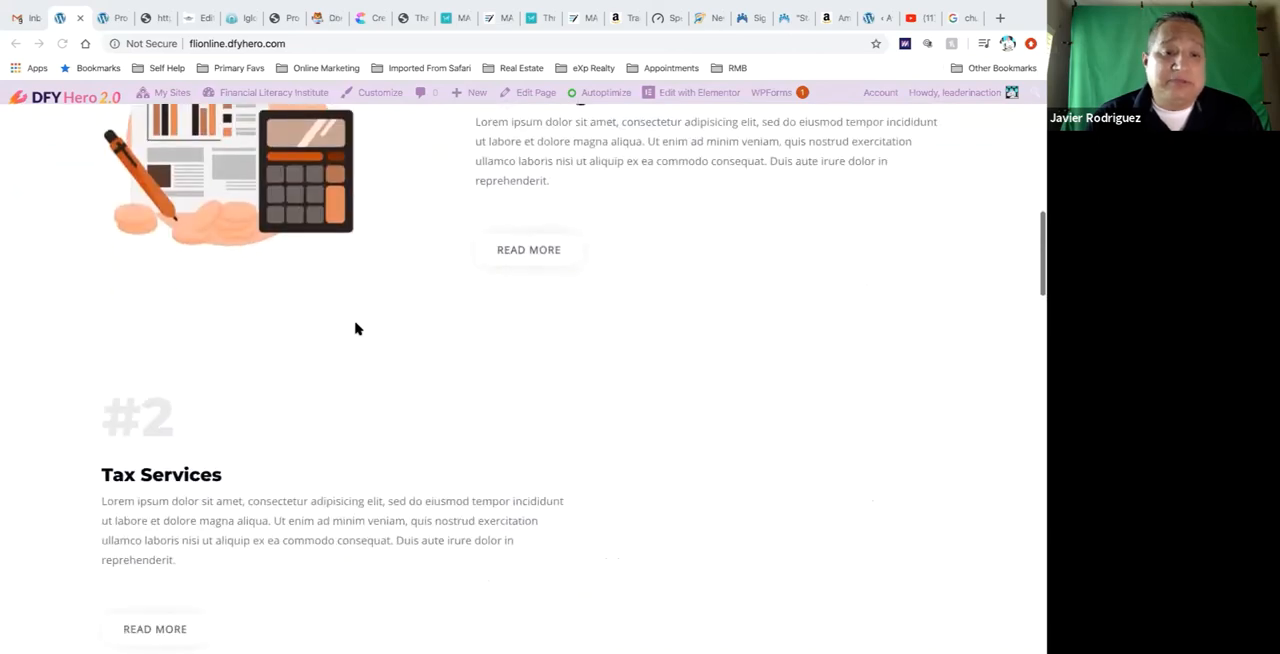
{"action": "scroll", "coordinate": [356, 328], "scroll_direction": "down", "scroll_amount": 3}
{"action": "scroll", "coordinate": [349, 256], "scroll_direction": "down", "scroll_amount": 1}
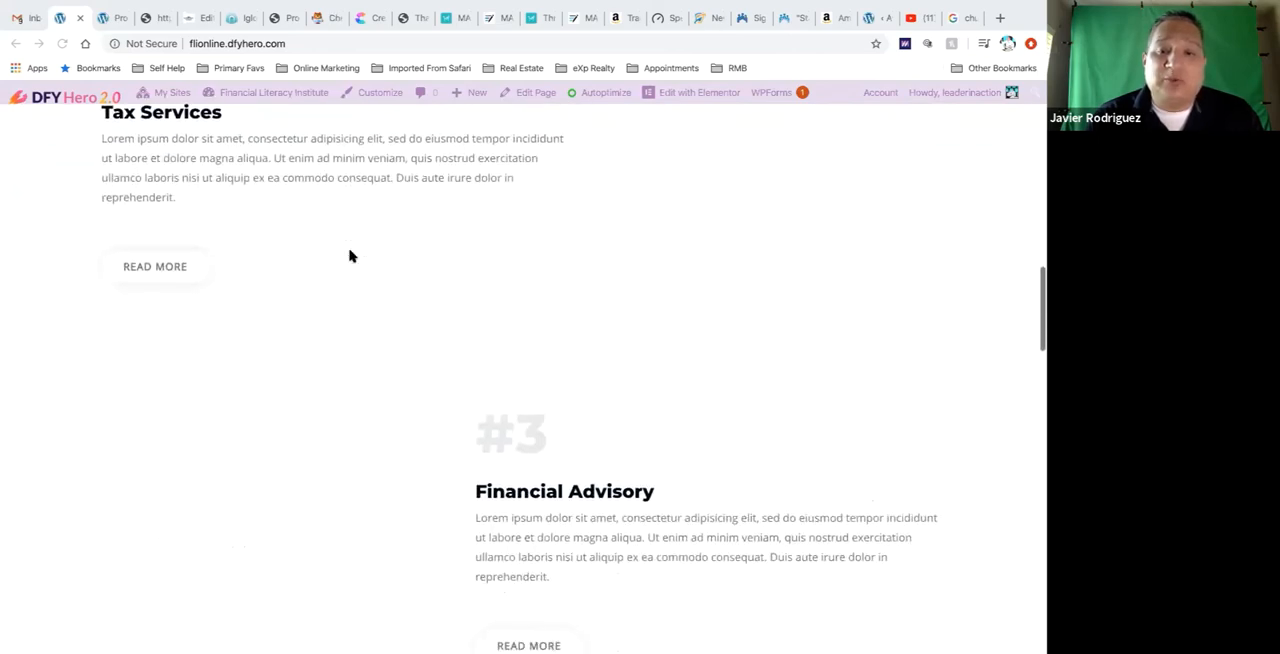
{"action": "scroll", "coordinate": [349, 256], "scroll_direction": "down", "scroll_amount": 15}
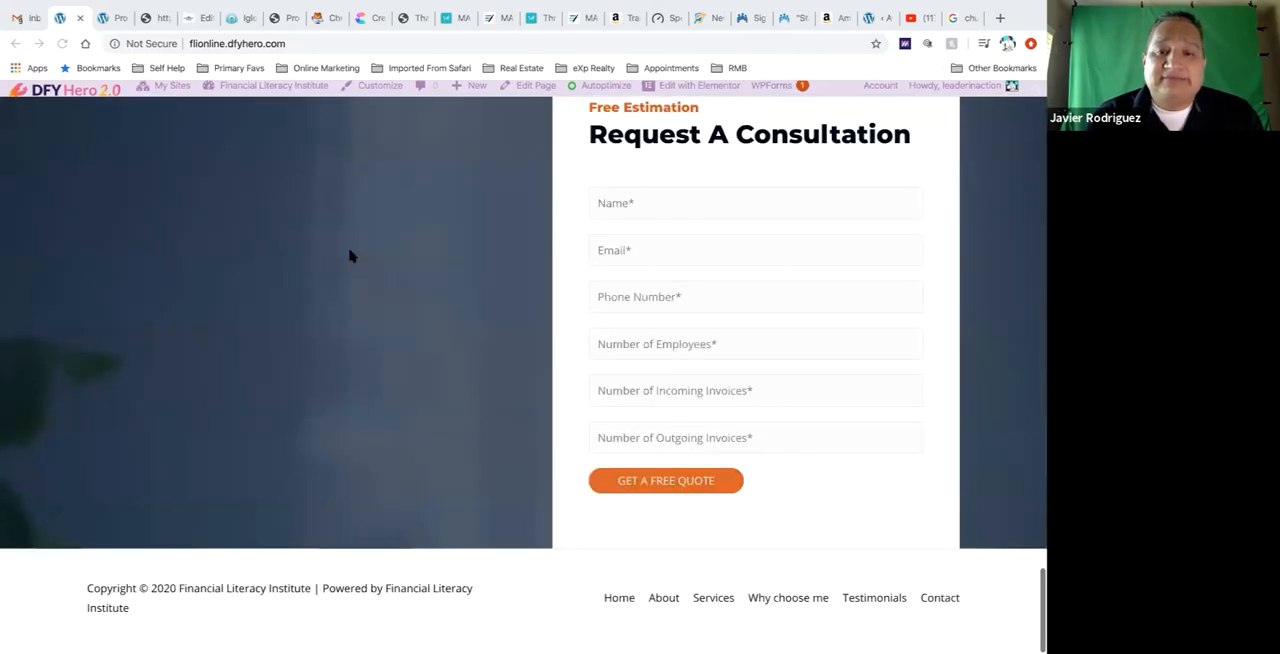
{"action": "scroll", "coordinate": [349, 256], "scroll_direction": "up", "scroll_amount": 10}
{"action": "scroll", "coordinate": [349, 256], "scroll_direction": "down", "scroll_amount": 10}
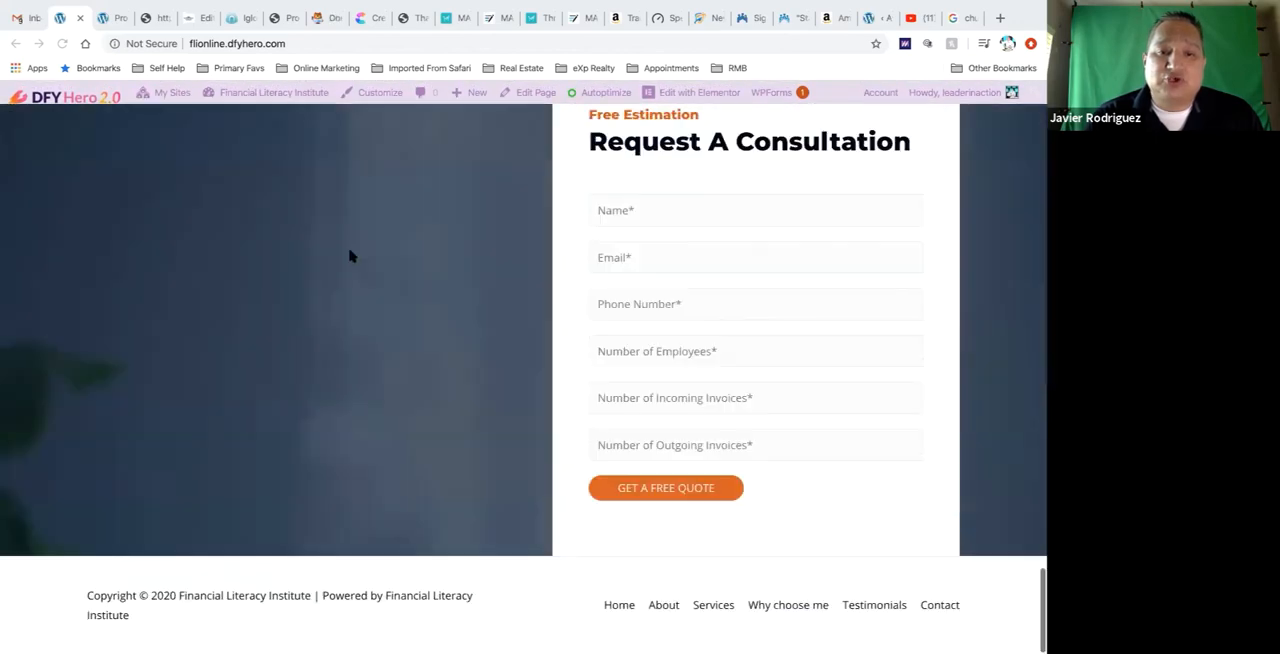
{"action": "scroll", "coordinate": [349, 256], "scroll_direction": "up", "scroll_amount": 20}
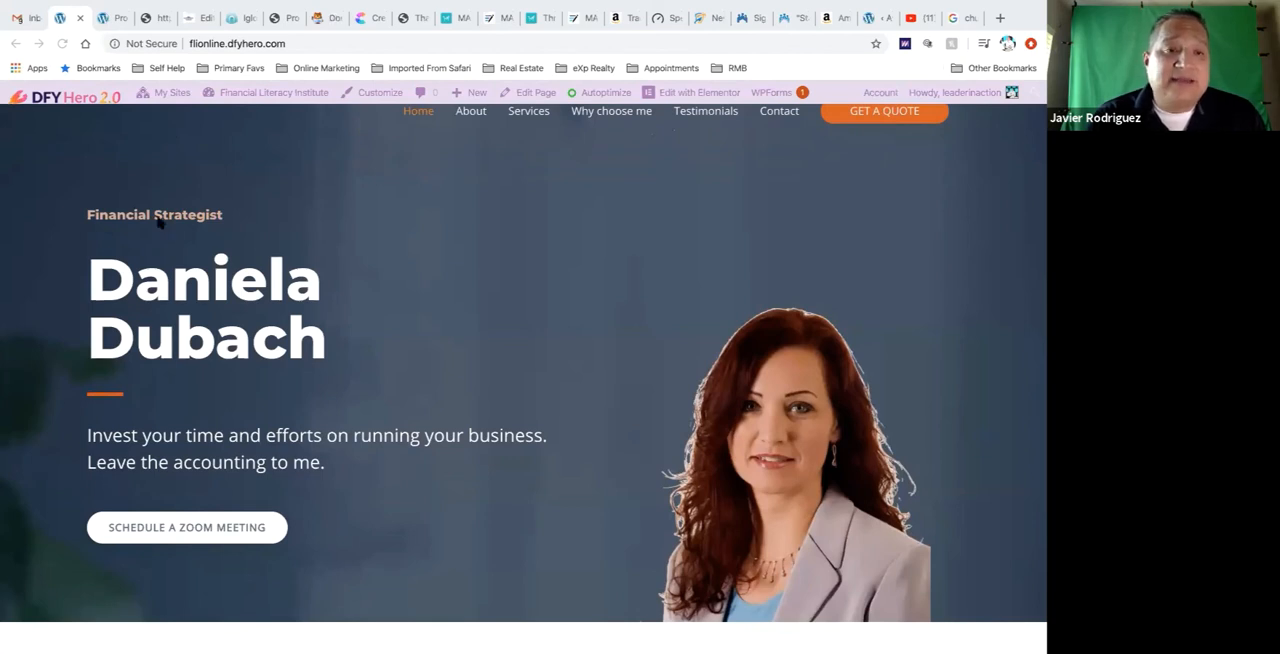
{"action": "scroll", "coordinate": [158, 222], "scroll_direction": "up", "scroll_amount": 1}
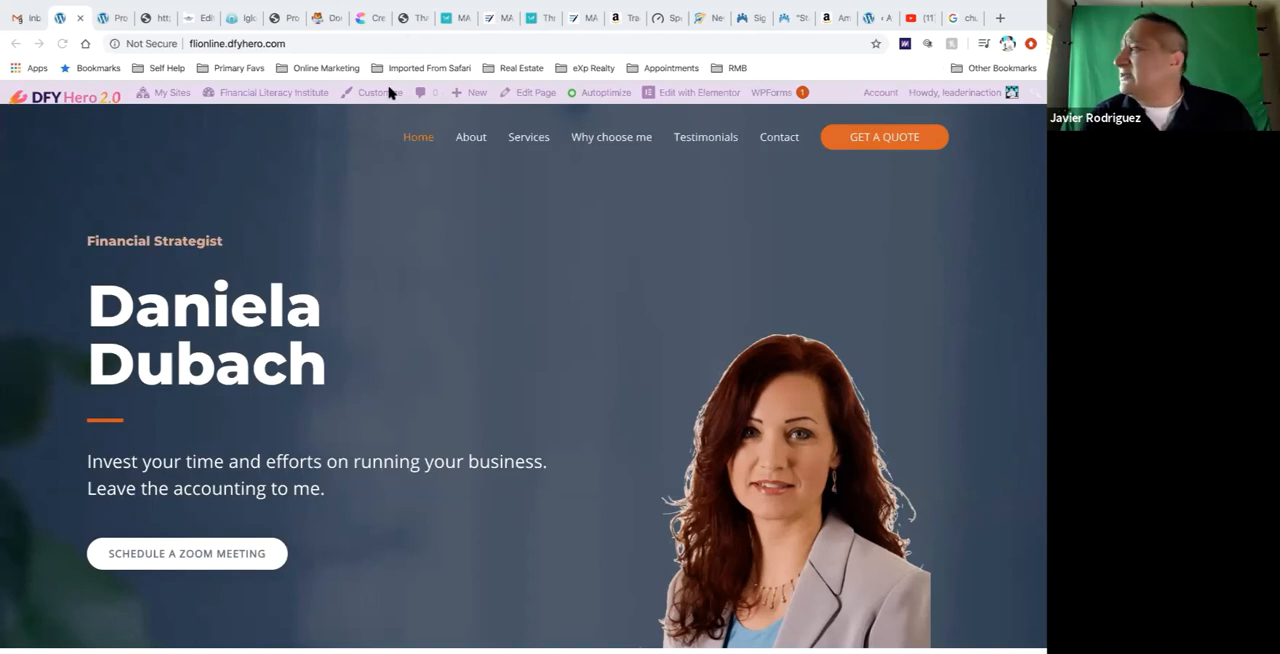
Open the website's Home page for editing in Elementor
{"action": "left_click", "coordinate": [534, 92]}
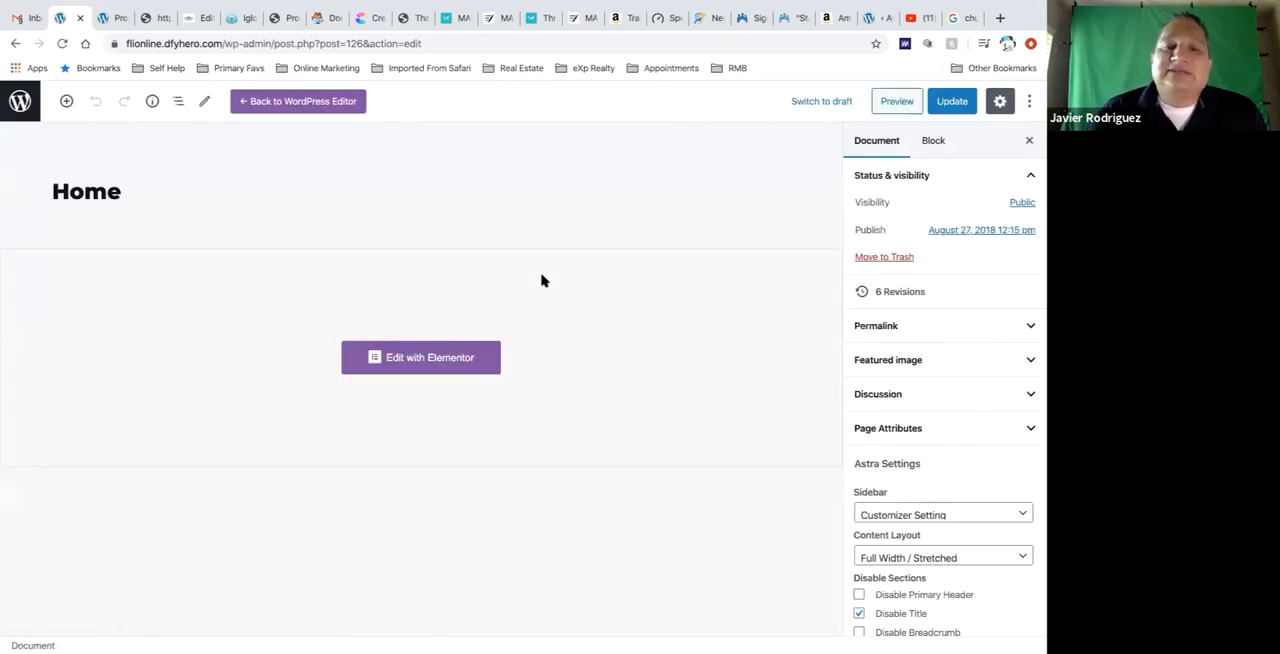
{"action": "left_click", "coordinate": [429, 357]}
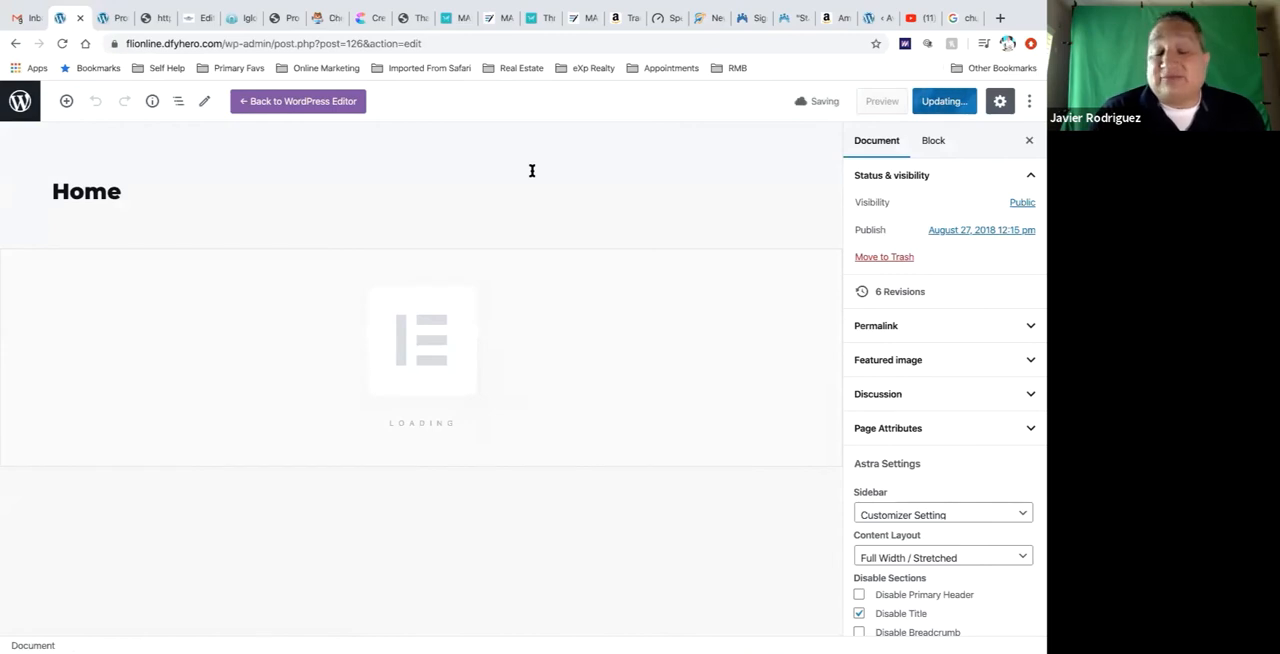
{"action": "left_click", "coordinate": [381, 238]}
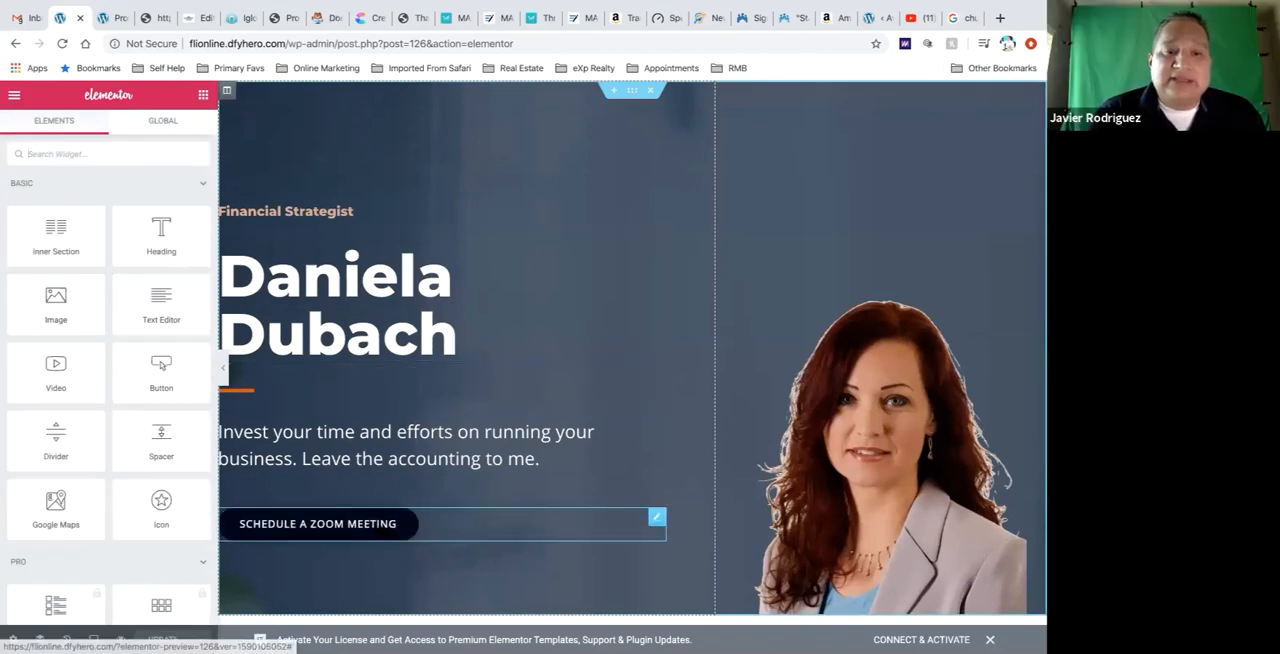
In the hero section's tagline, replace " accounting to me." at the end of the text with "kokokoko"
{"action": "left_click", "coordinate": [383, 470]}
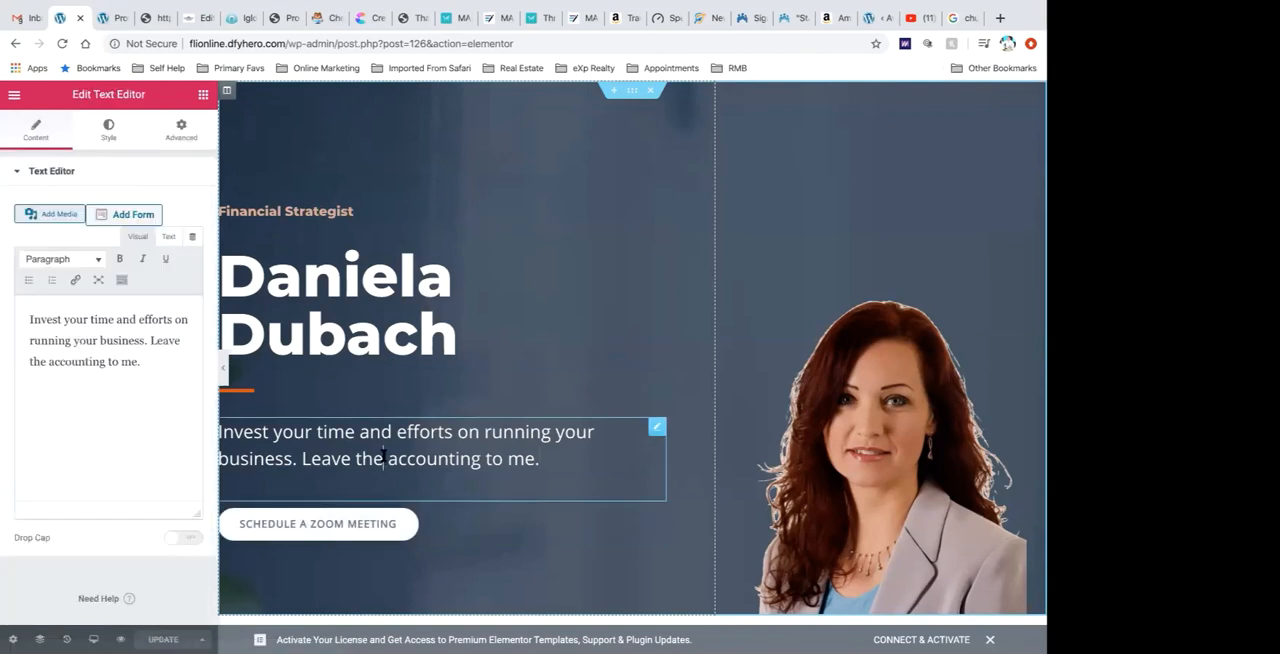
{"action": "left_click_drag", "start_coordinate": [386, 460], "coordinate": [645, 456]}
{"action": "type", "text": "kokokoko"}
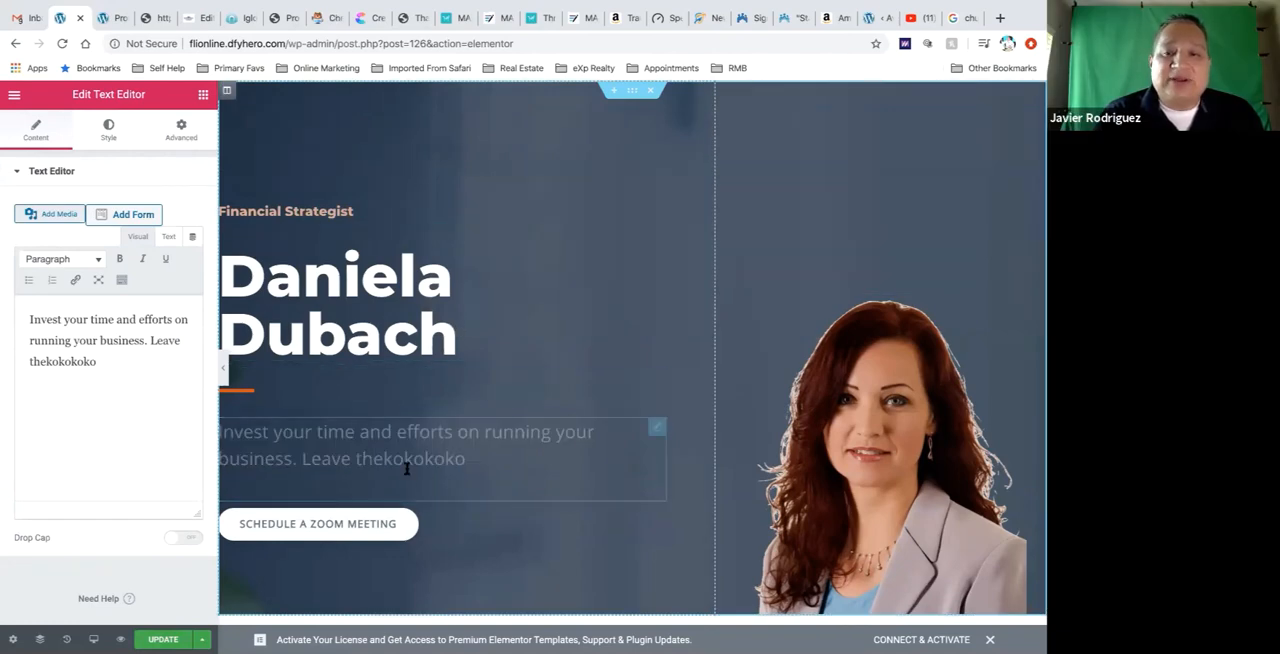
Change the heading of service #1 to "Insurance Services"
{"action": "scroll", "coordinate": [408, 468], "scroll_direction": "down", "scroll_amount": 5}
{"action": "scroll", "coordinate": [406, 466], "scroll_direction": "down", "scroll_amount": 1}
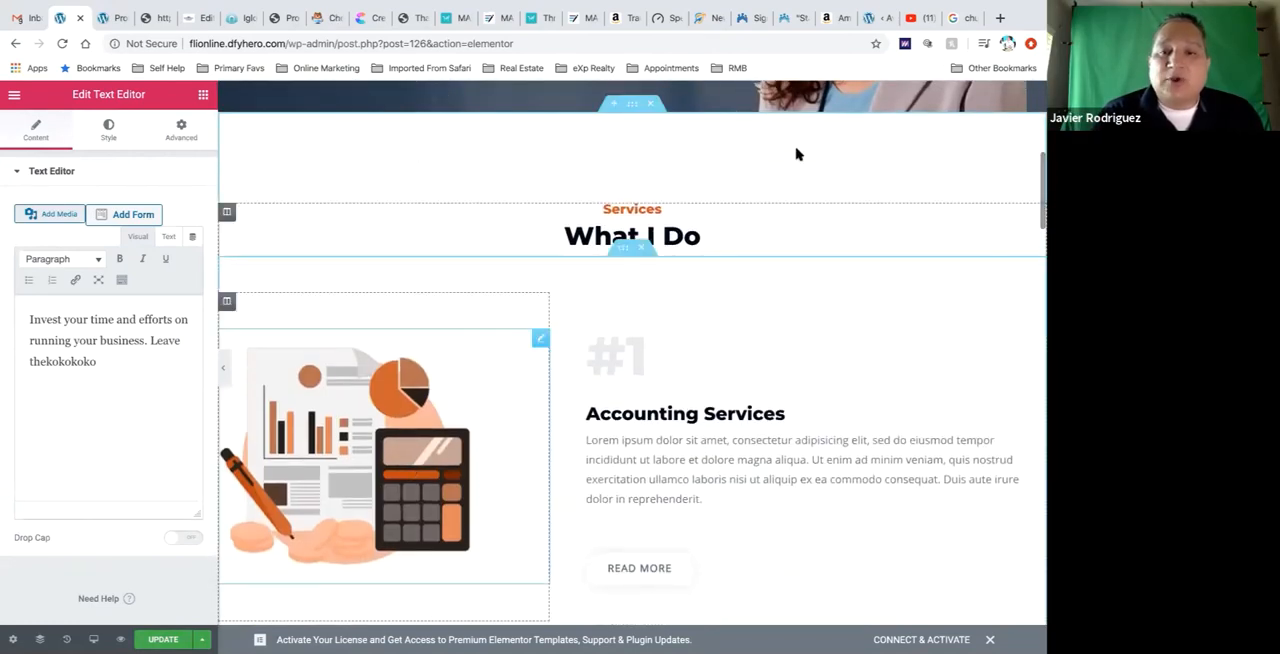
{"action": "left_click", "coordinate": [676, 413]}
{"action": "triple_click", "coordinate": [676, 413]}
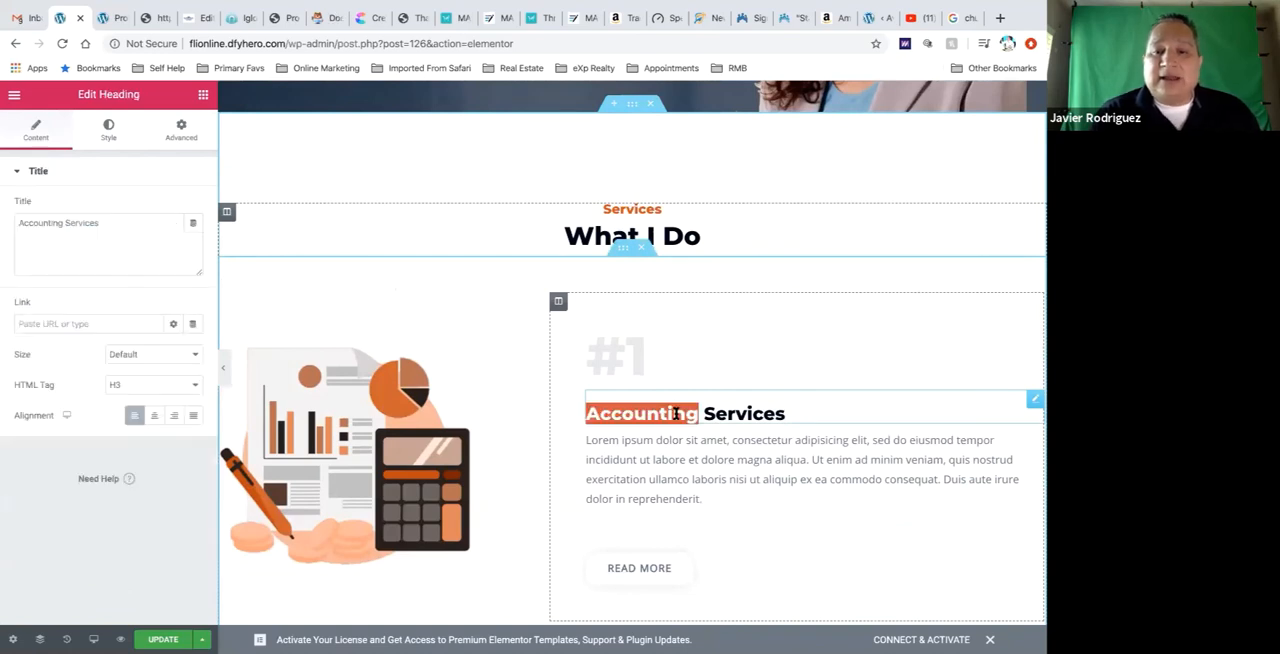
{"action": "type", "text": "Inaura"}
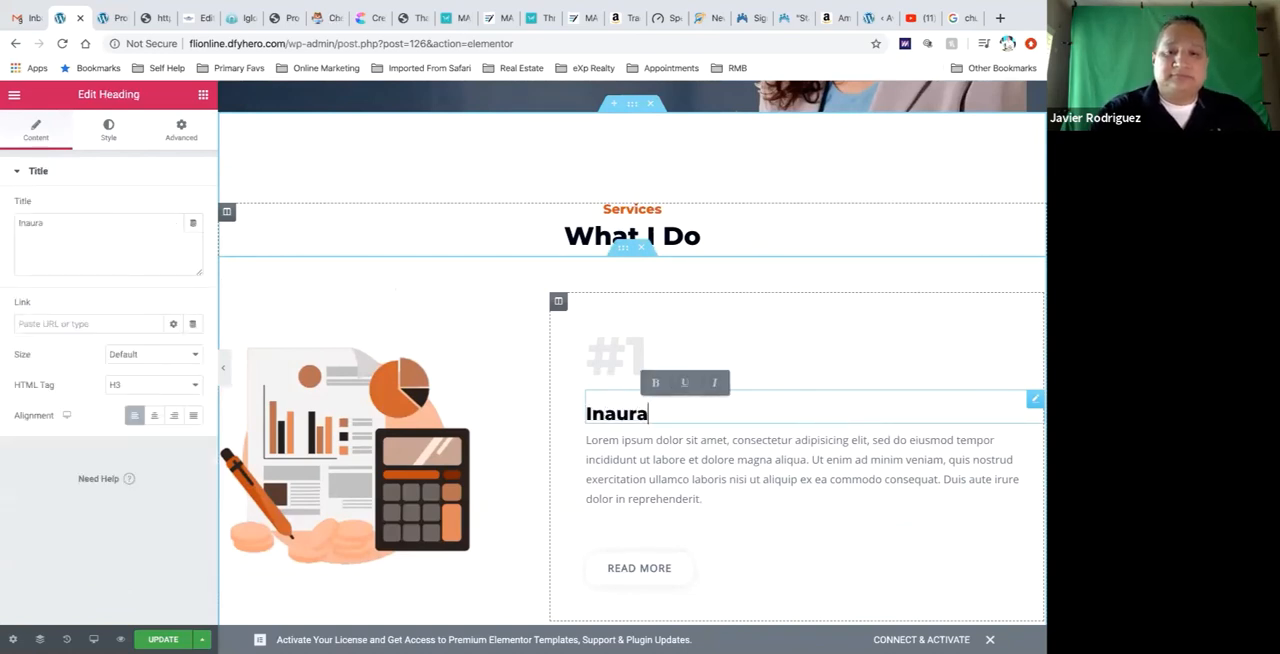
{"action": "type", "text": "nce Services"}
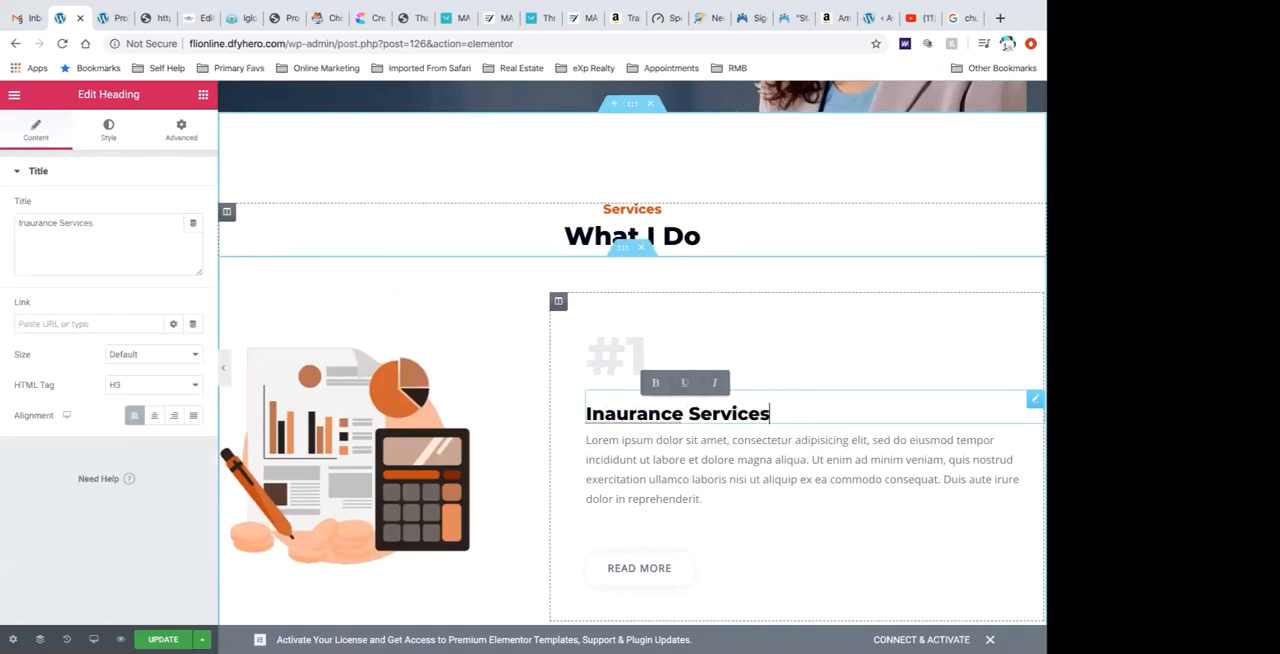
{"action": "left_click", "coordinate": [616, 413]}
{"action": "key", "text": "BackSpace"}
{"action": "type", "text": "s"}
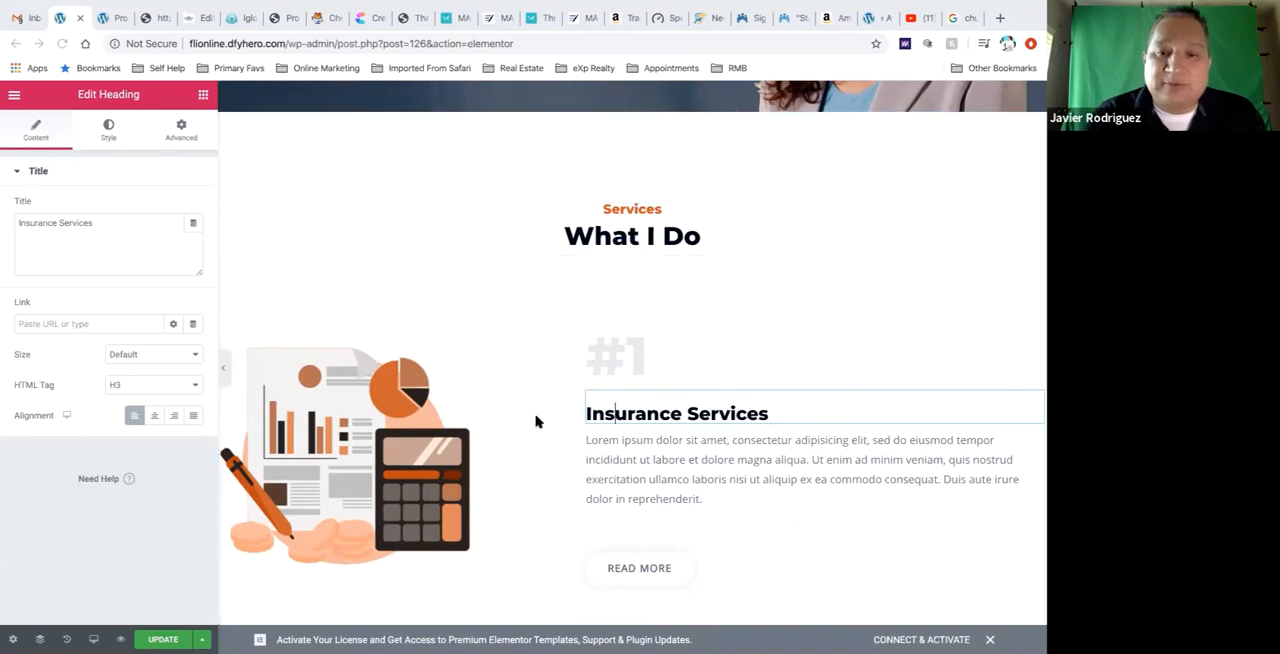
Preview the edited page and check the hero tagline and the service #1 heading
{"action": "scroll", "coordinate": [536, 421], "scroll_direction": "down", "scroll_amount": 1}
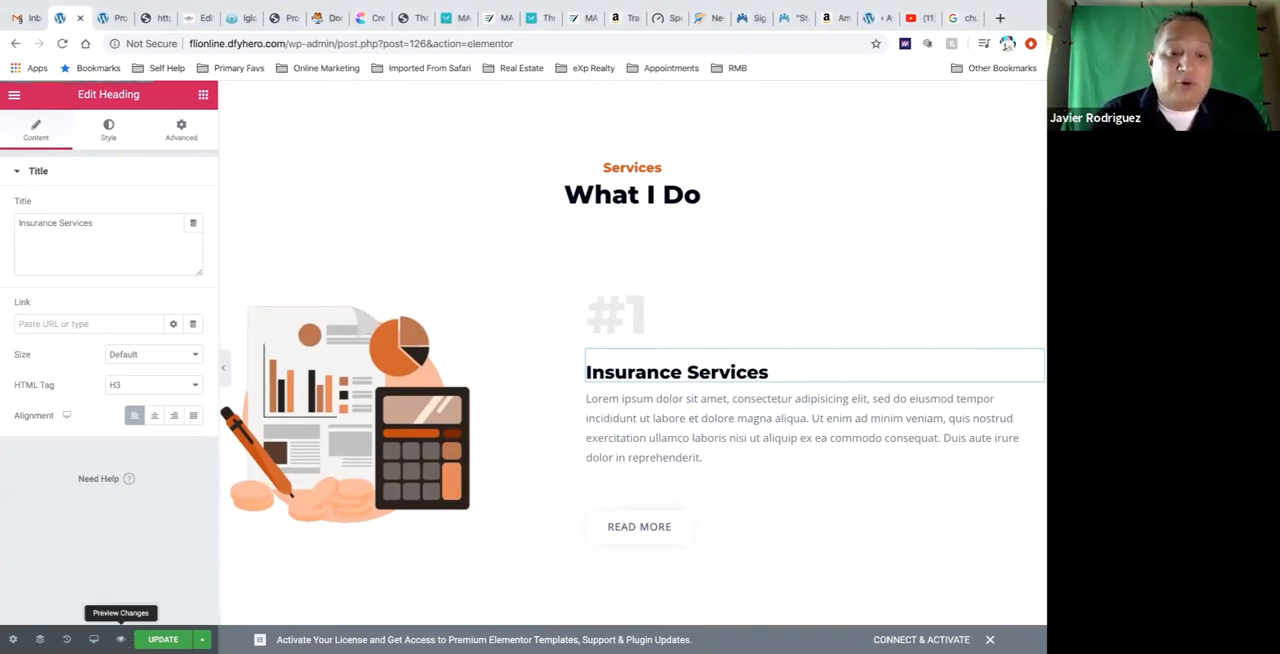
{"action": "left_click", "coordinate": [121, 639]}
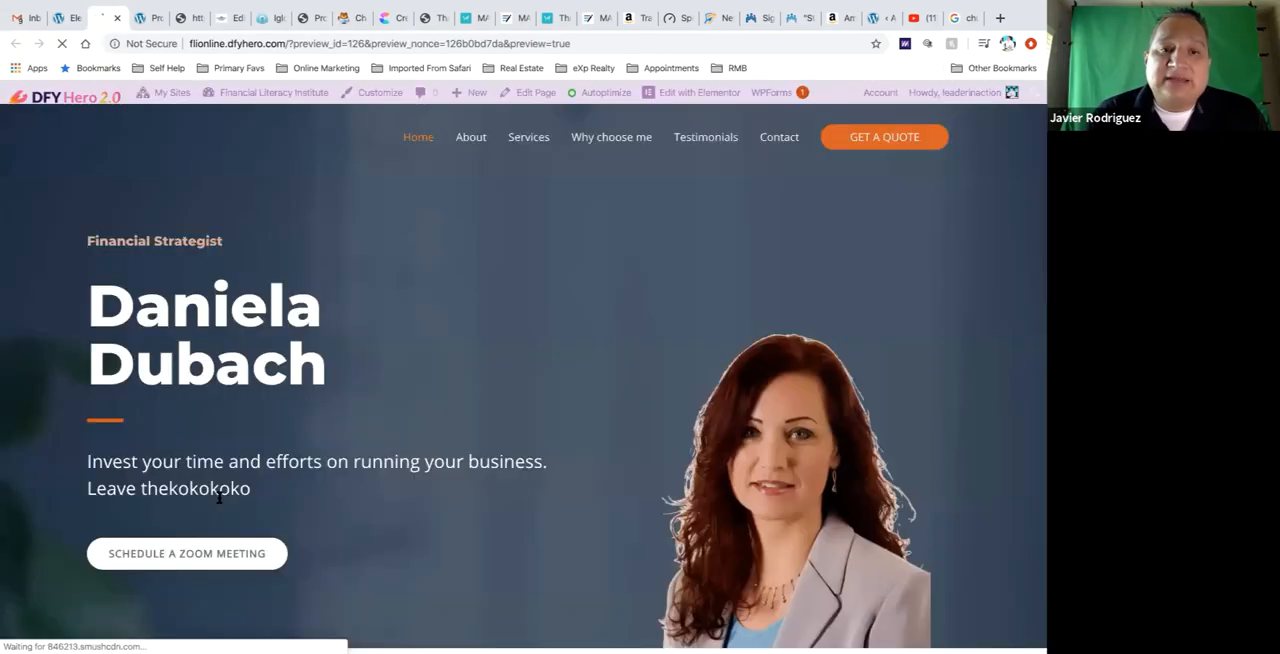
{"action": "scroll", "coordinate": [218, 497], "scroll_direction": "down", "scroll_amount": 5}
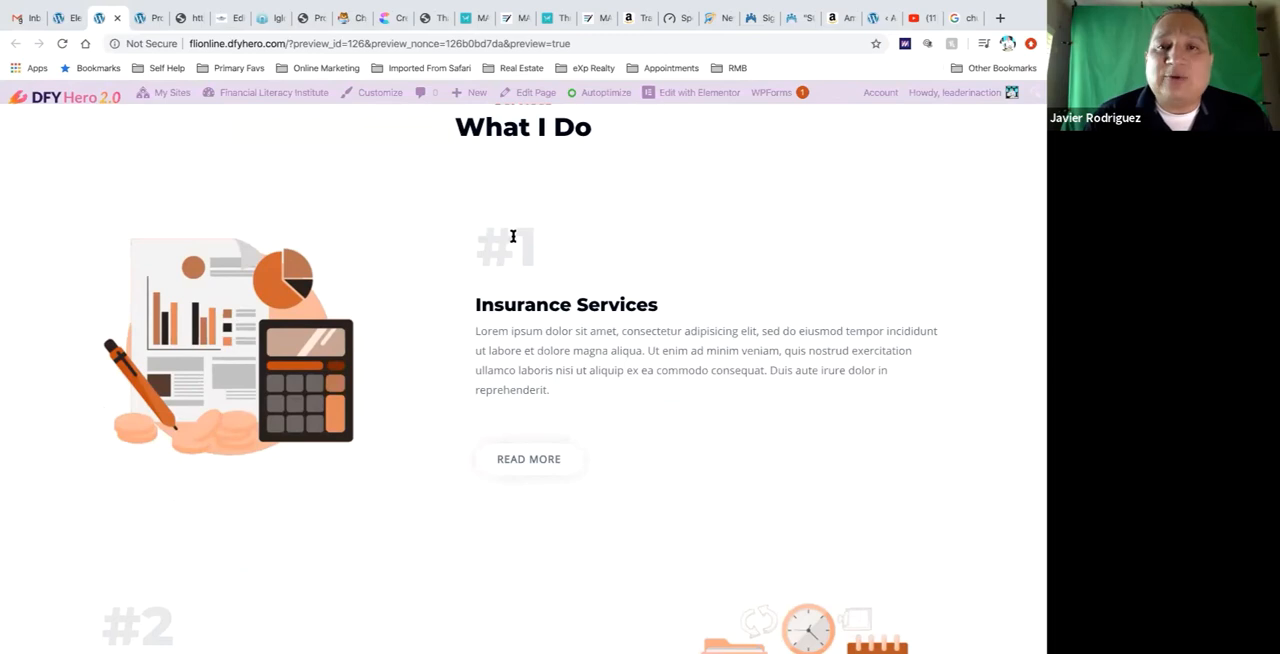
{"action": "scroll", "coordinate": [513, 236], "scroll_direction": "up", "scroll_amount": 6}
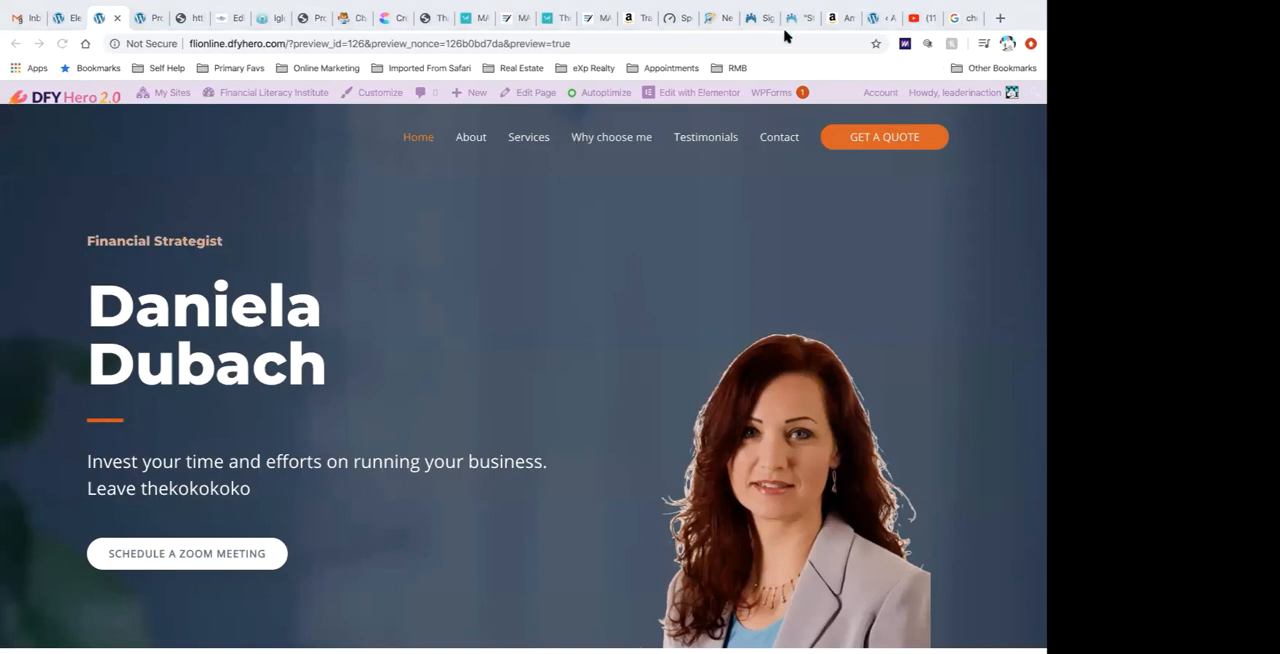
Switch to Camtasia and review the audio properties of the firefly clip and the green-screen video clip on Track 2
{"action": "key", "text": "super+r"}
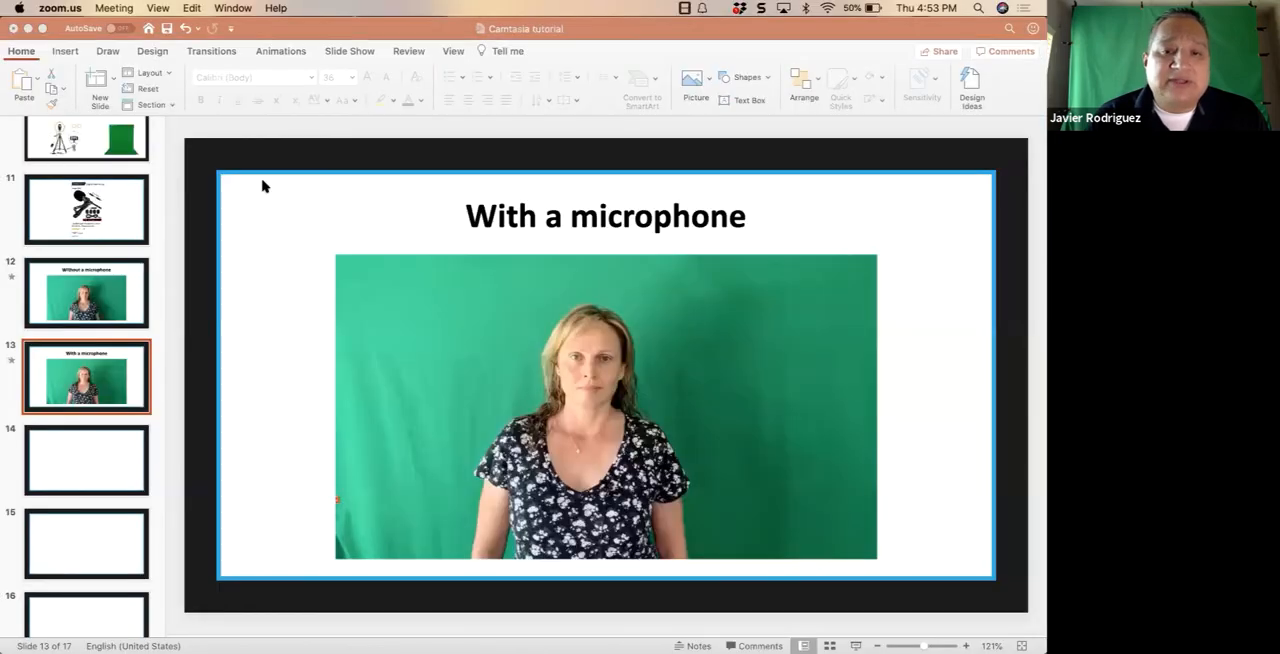
{"action": "key", "text": "ctrl+Right"}
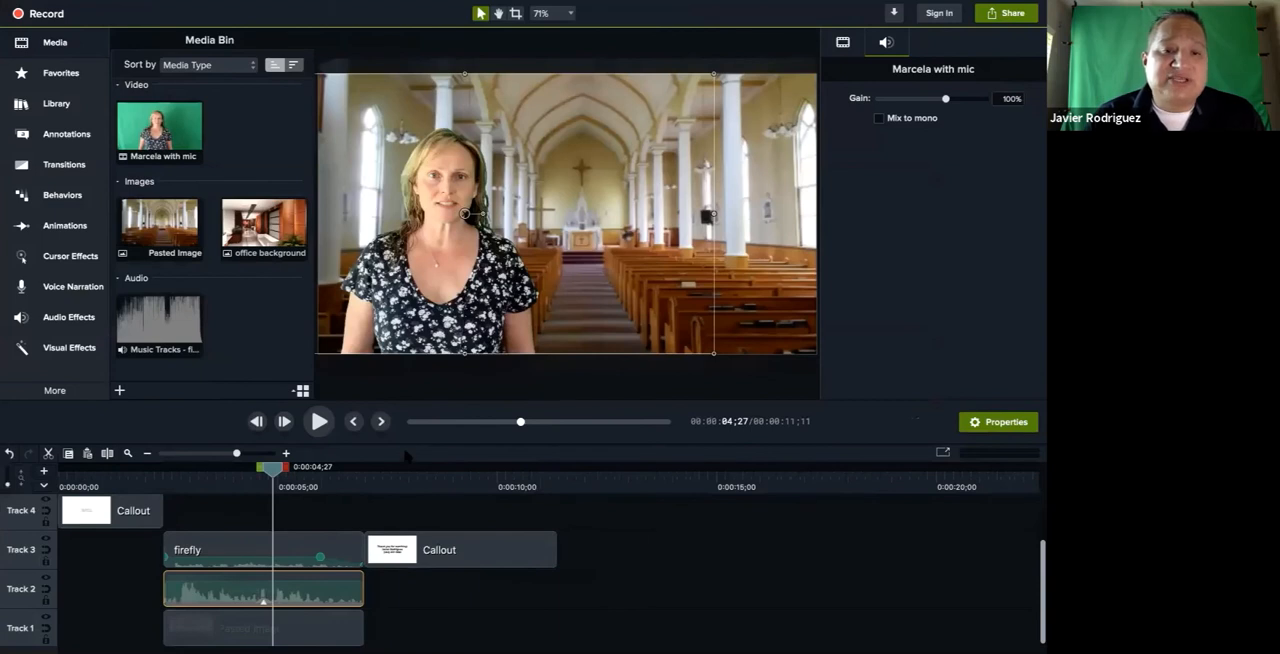
{"action": "left_click", "coordinate": [240, 546]}
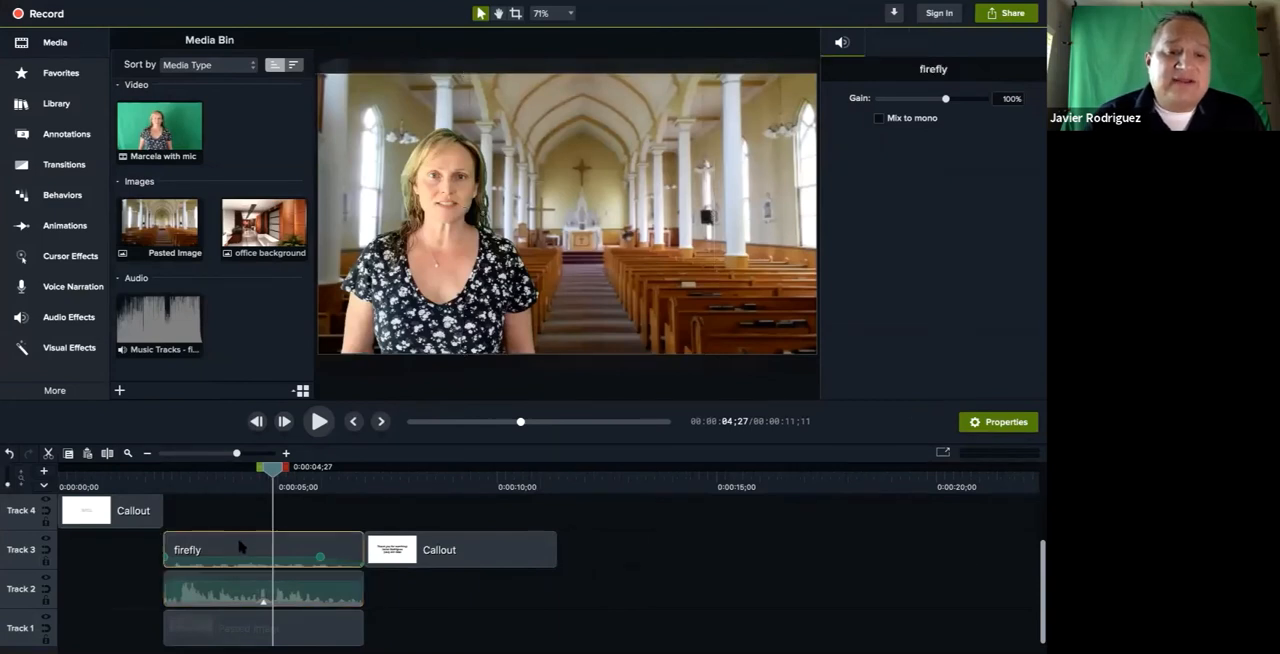
{"action": "left_click", "coordinate": [998, 422]}
{"action": "left_click", "coordinate": [998, 422]}
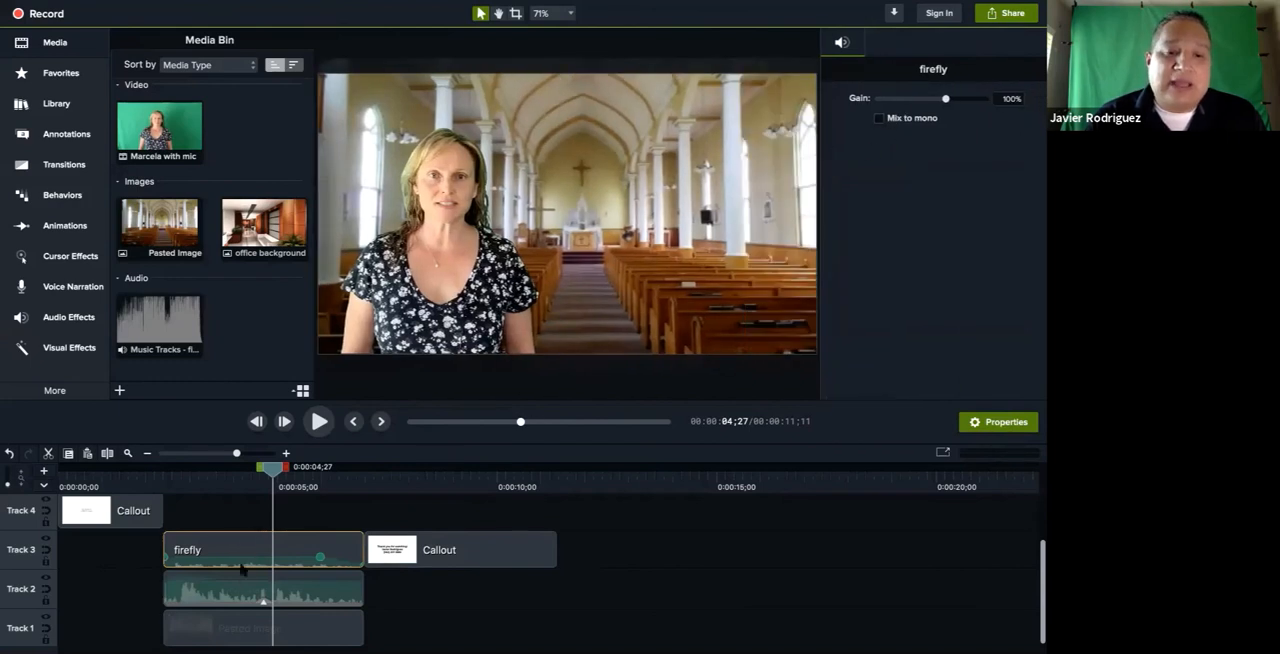
{"action": "left_click", "coordinate": [230, 598]}
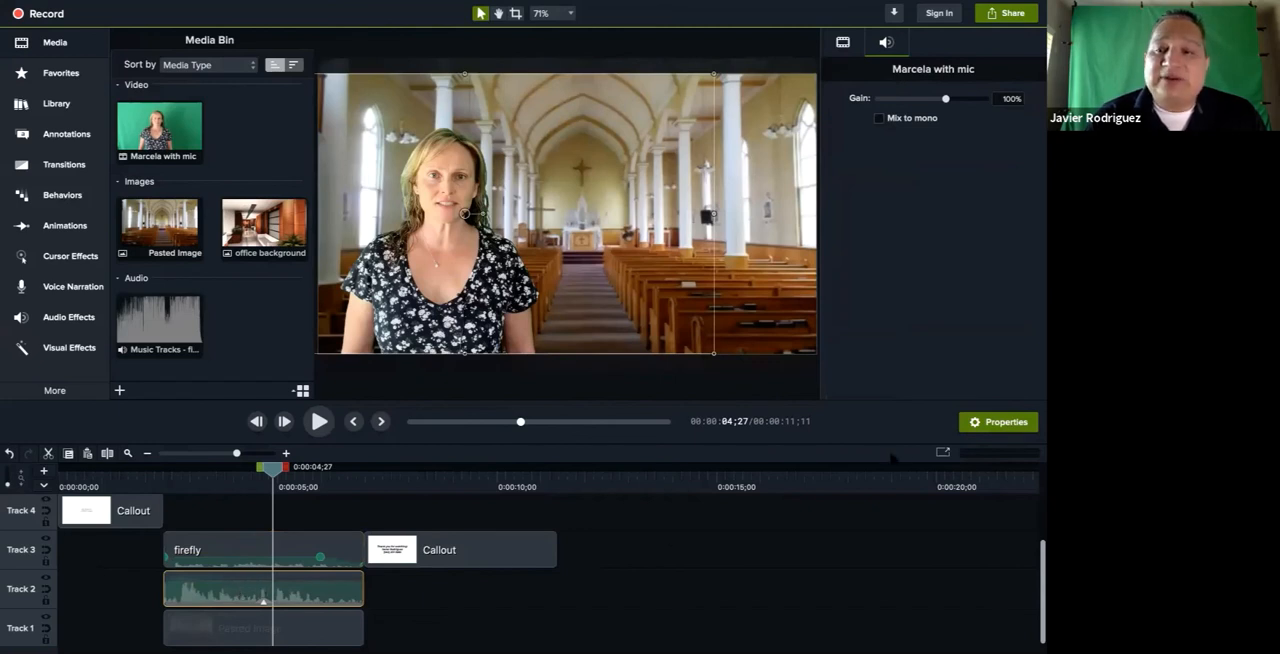
{"action": "left_click", "coordinate": [990, 424]}
{"action": "left_click", "coordinate": [990, 424]}
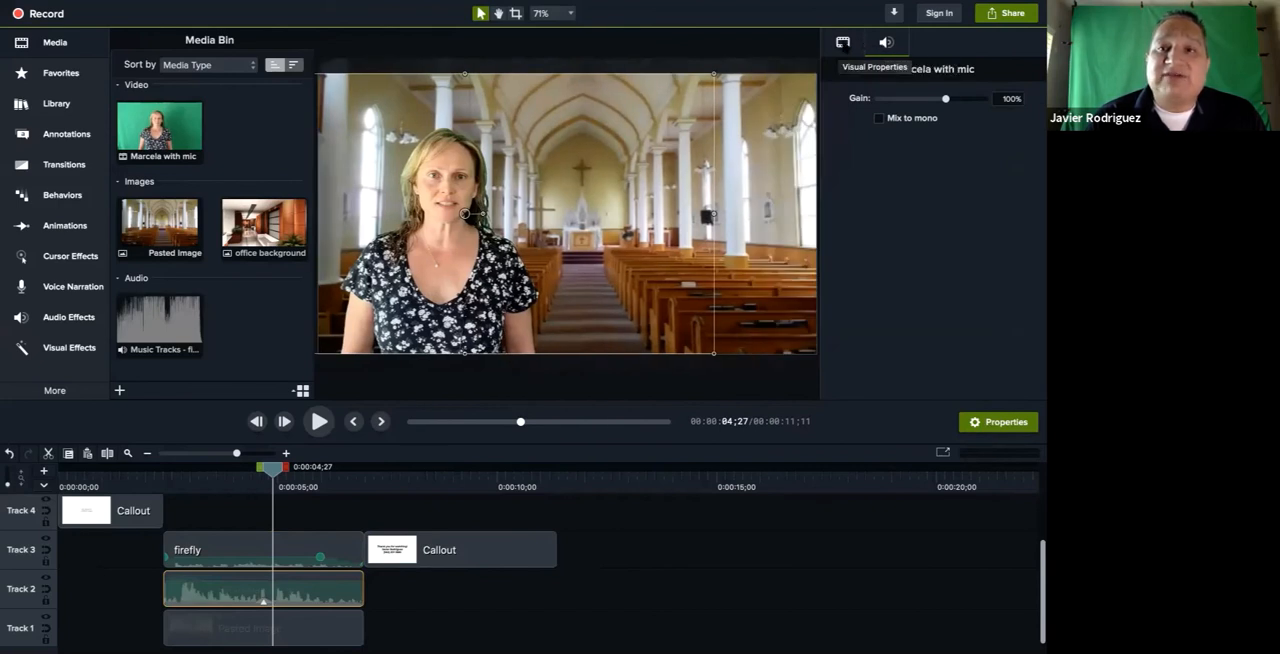
In the Track 2 video clip's visual properties, set Remove a Color to 29% tolerance and 19% defringe
{"action": "left_click", "coordinate": [843, 44]}
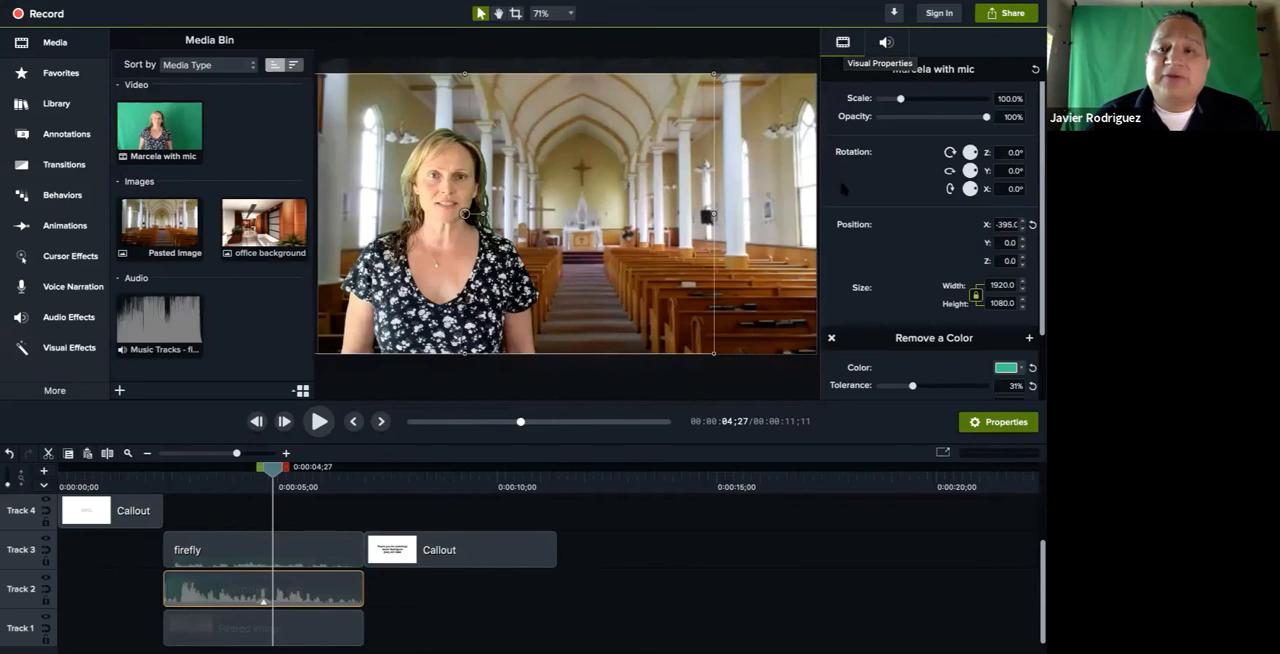
{"action": "scroll", "coordinate": [843, 189], "scroll_direction": "down", "scroll_amount": 2}
{"action": "scroll", "coordinate": [843, 189], "scroll_direction": "down", "scroll_amount": 2}
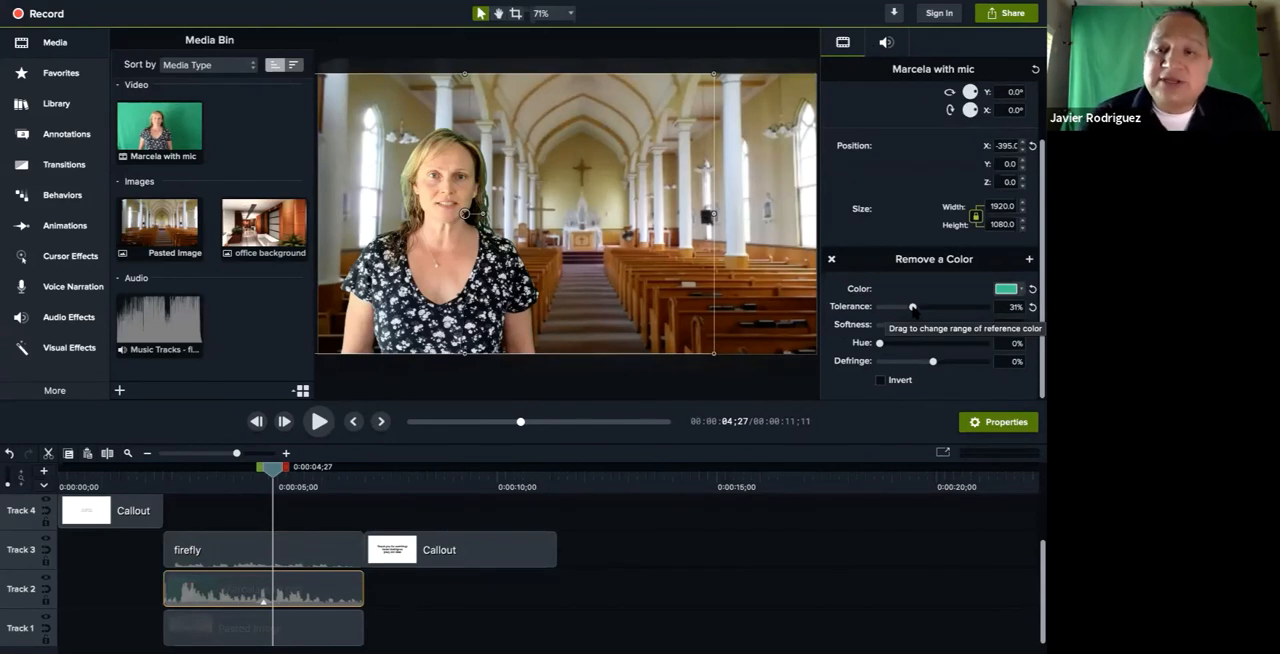
{"action": "left_click_drag", "start_coordinate": [912, 307], "coordinate": [920, 308]}
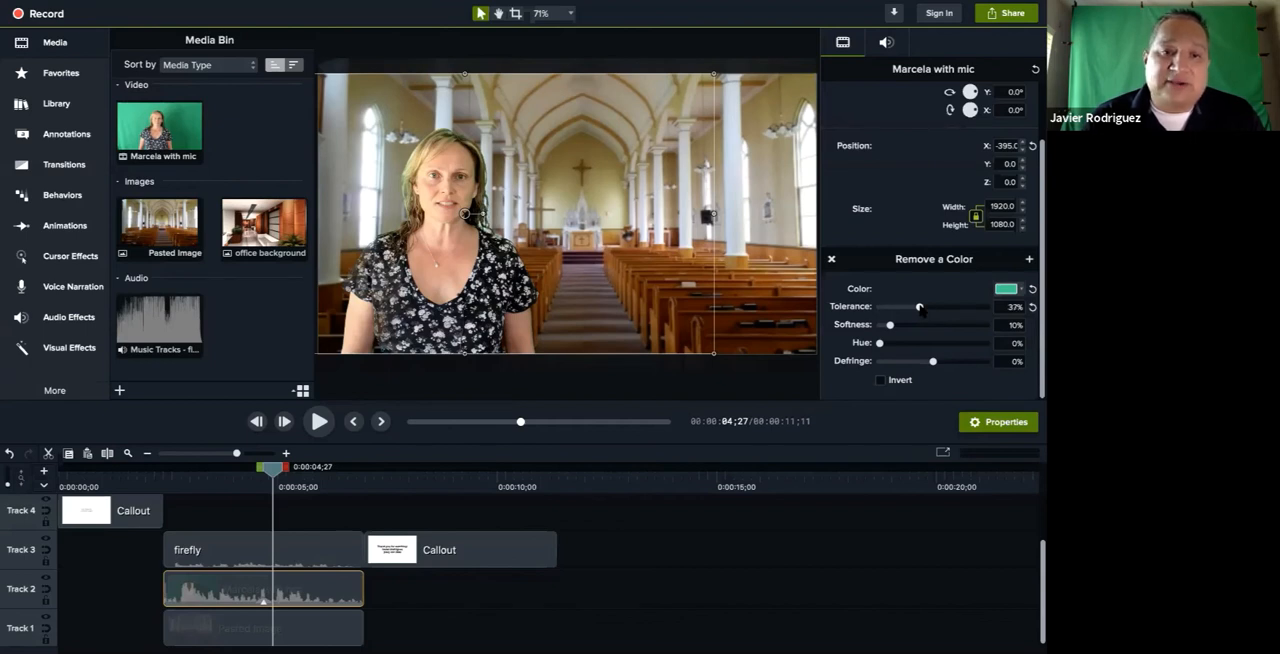
{"action": "left_click_drag", "start_coordinate": [920, 308], "coordinate": [935, 307]}
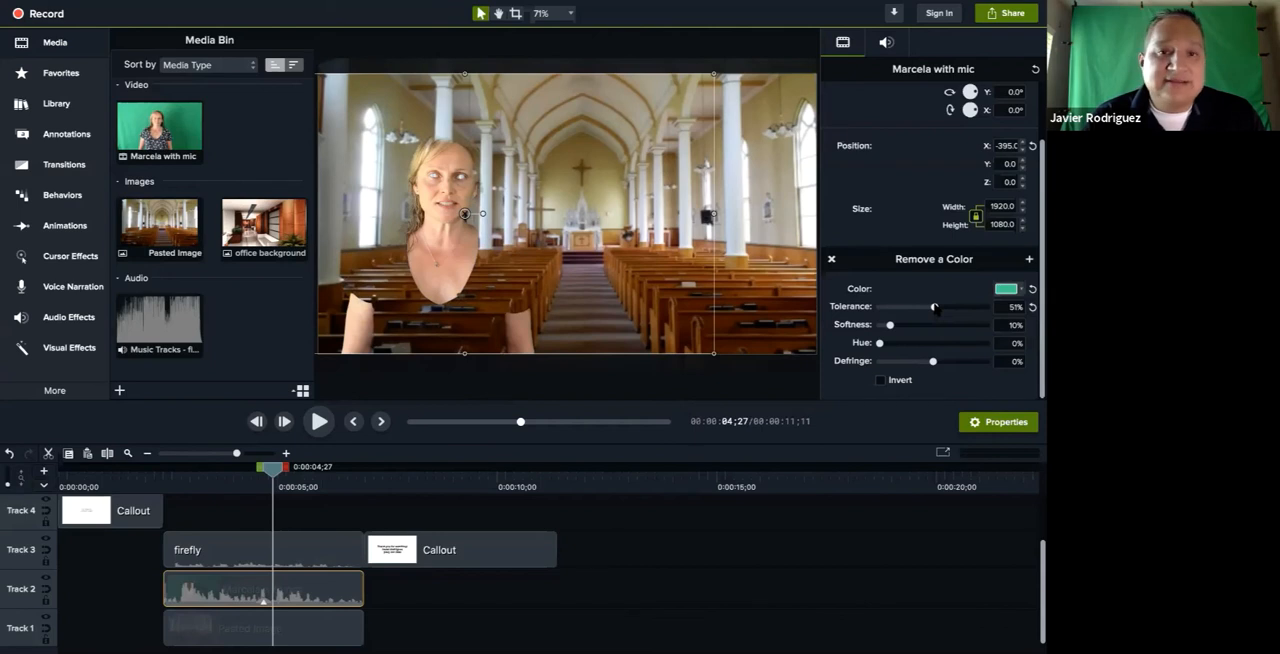
{"action": "left_click_drag", "start_coordinate": [935, 307], "coordinate": [911, 313]}
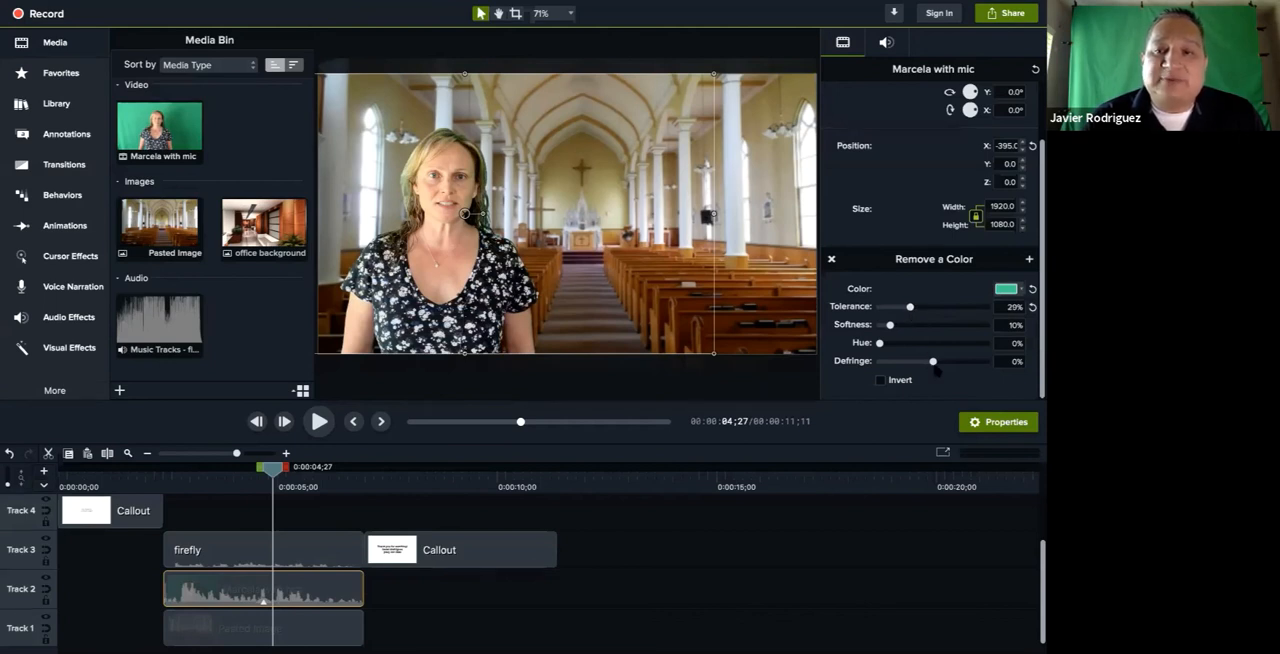
{"action": "left_click_drag", "start_coordinate": [933, 364], "coordinate": [954, 364]}
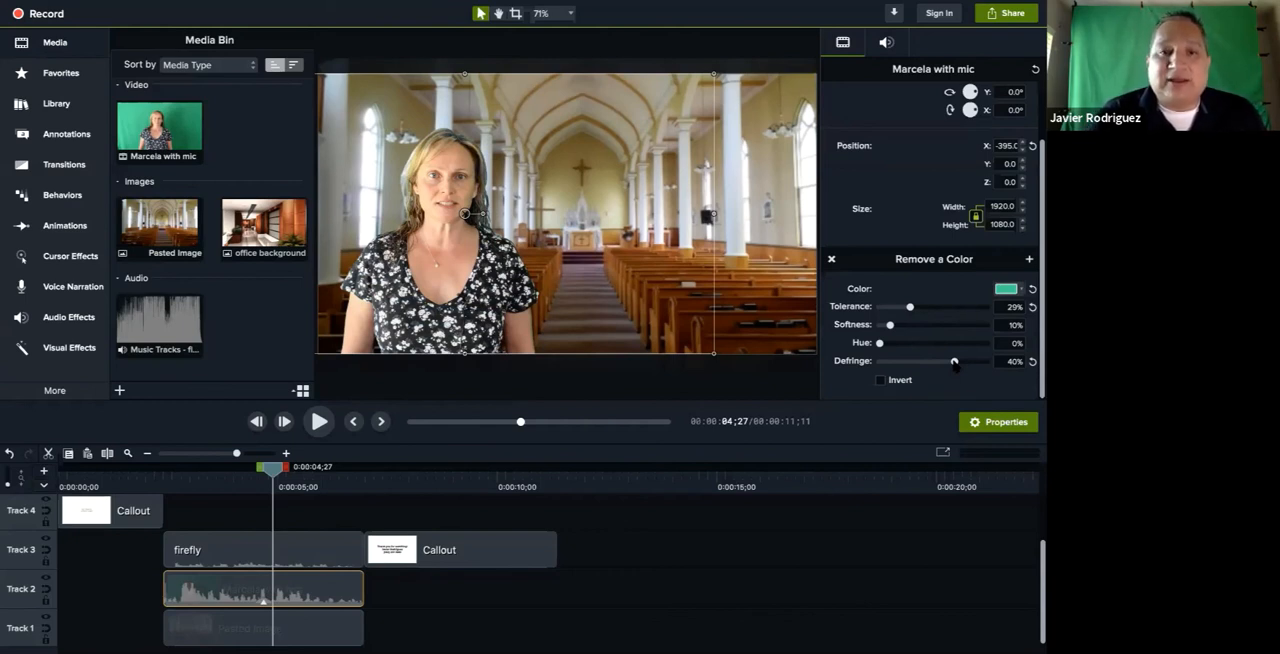
{"action": "mouse_move", "coordinate": [954, 364]}
{"action": "left_mouse_down"}
{"action": "mouse_move", "coordinate": [889, 367]}
{"action": "mouse_move", "coordinate": [953, 374]}
{"action": "mouse_move", "coordinate": [942, 372]}
{"action": "left_mouse_up"}
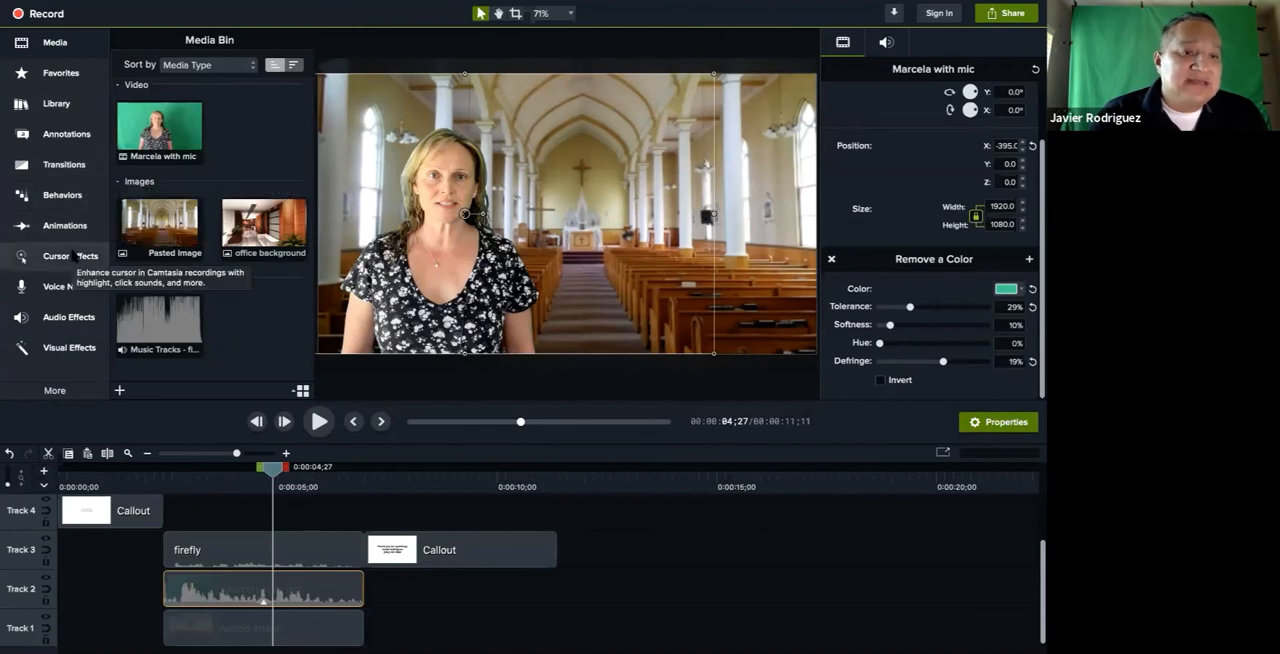
Apply the Color Adjustment visual effect to the green-screen video clip on Track 2
{"action": "left_click", "coordinate": [63, 348]}
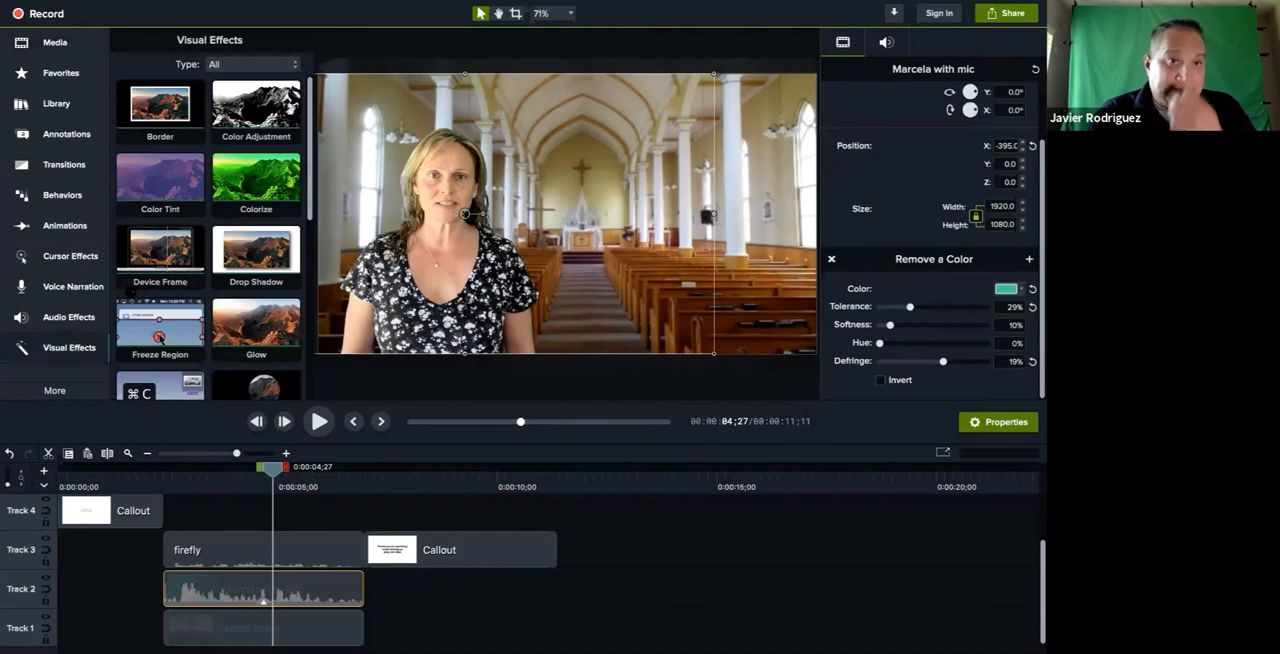
{"action": "scroll", "coordinate": [165, 250], "scroll_direction": "down", "scroll_amount": 1}
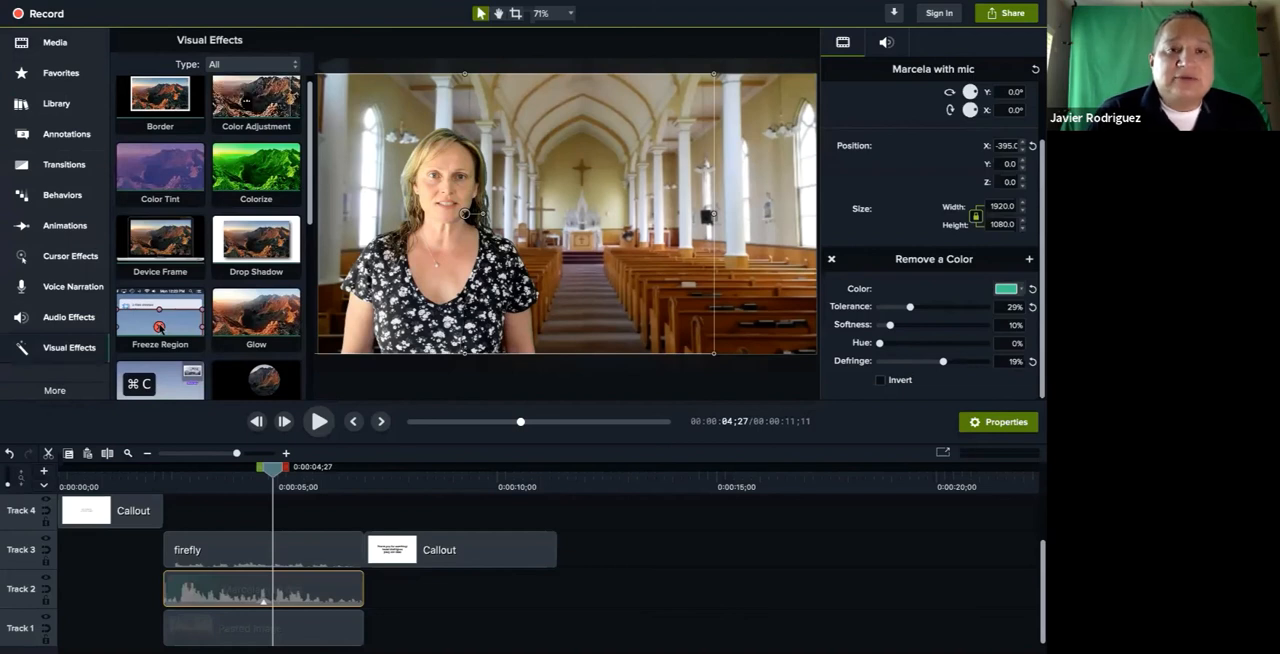
{"action": "scroll", "coordinate": [256, 105], "scroll_direction": "up", "scroll_amount": 1}
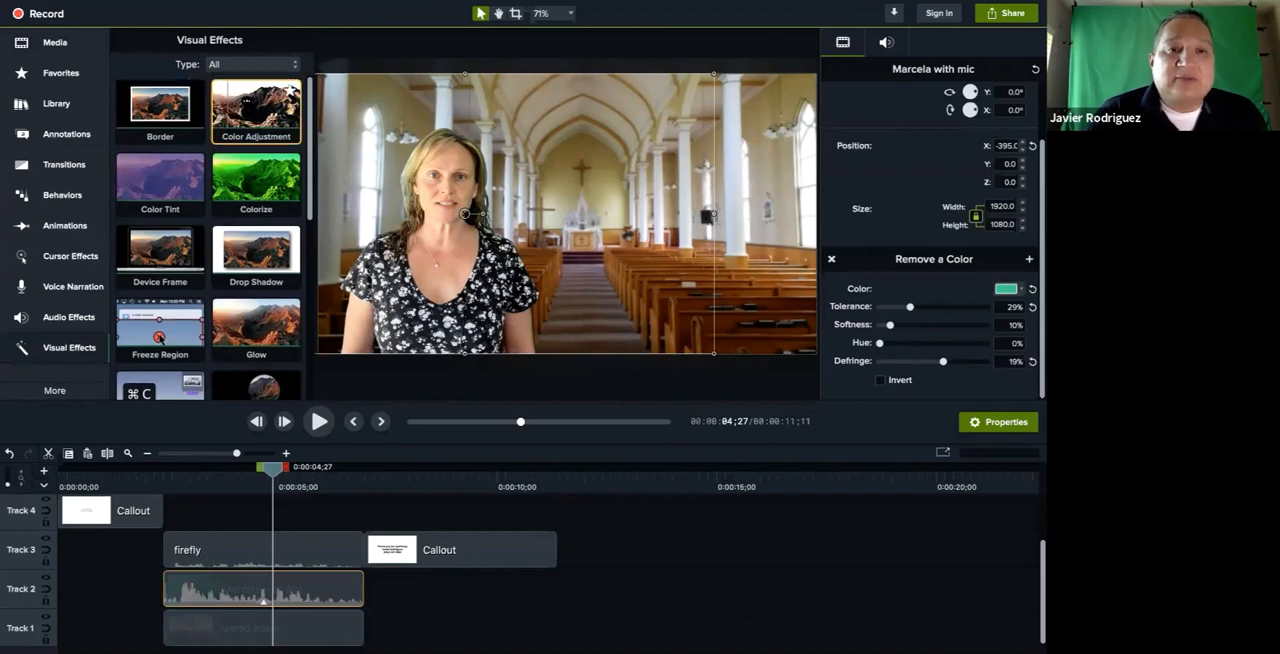
{"action": "left_click_drag", "start_coordinate": [256, 105], "coordinate": [224, 590]}
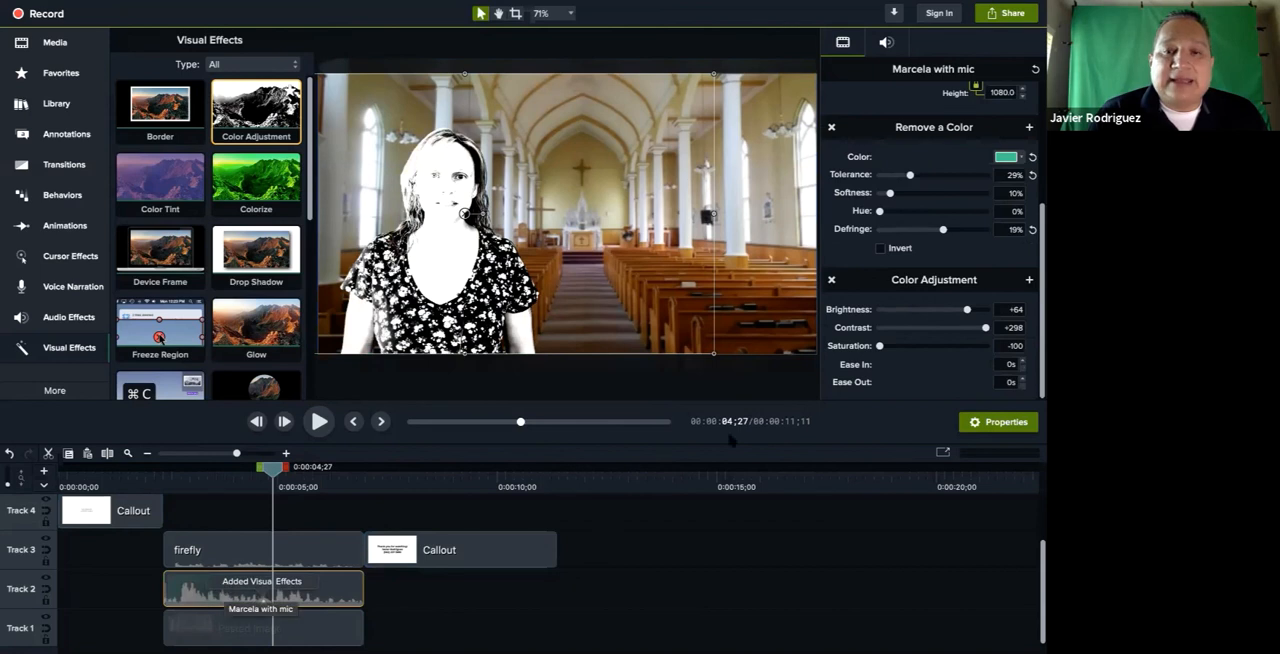
Set the clip's Color Adjustment to brightness -10, contrast +51 and saturation +47
{"action": "mouse_move", "coordinate": [986, 328]}
{"action": "left_mouse_down"}
{"action": "mouse_move", "coordinate": [910, 328]}
{"action": "mouse_move", "coordinate": [984, 328]}
{"action": "mouse_move", "coordinate": [905, 309]}
{"action": "mouse_move", "coordinate": [978, 312]}
{"action": "left_mouse_up"}
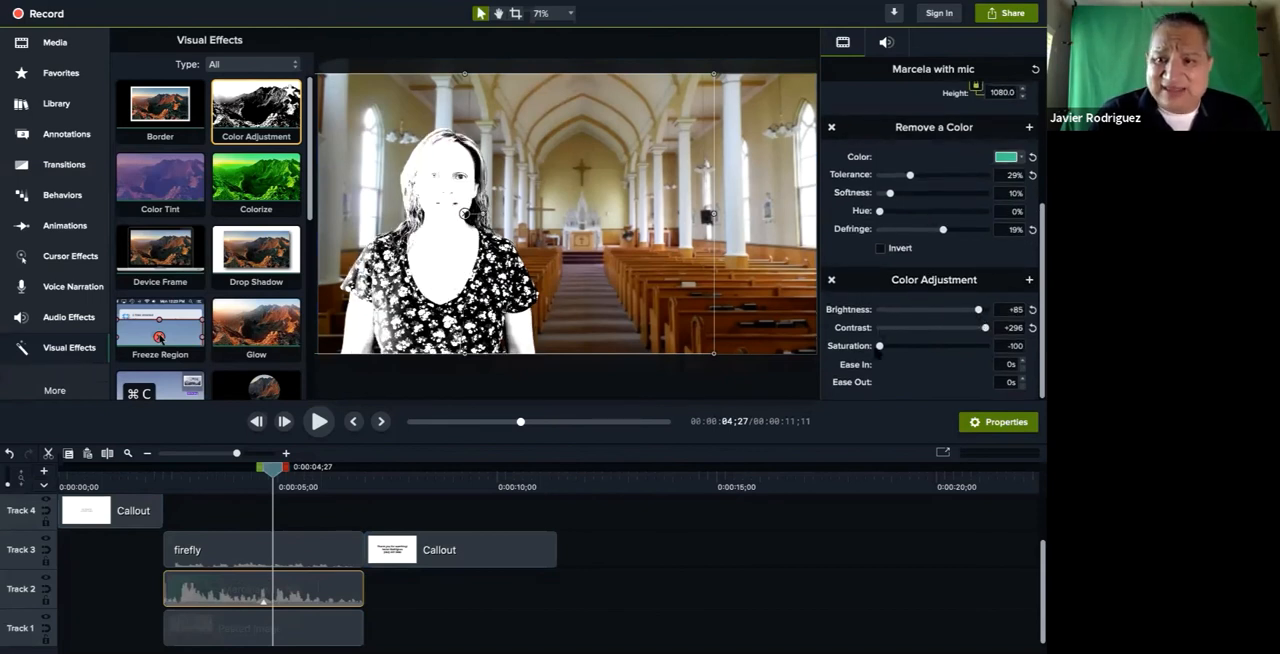
{"action": "left_click_drag", "start_coordinate": [880, 346], "coordinate": [916, 334]}
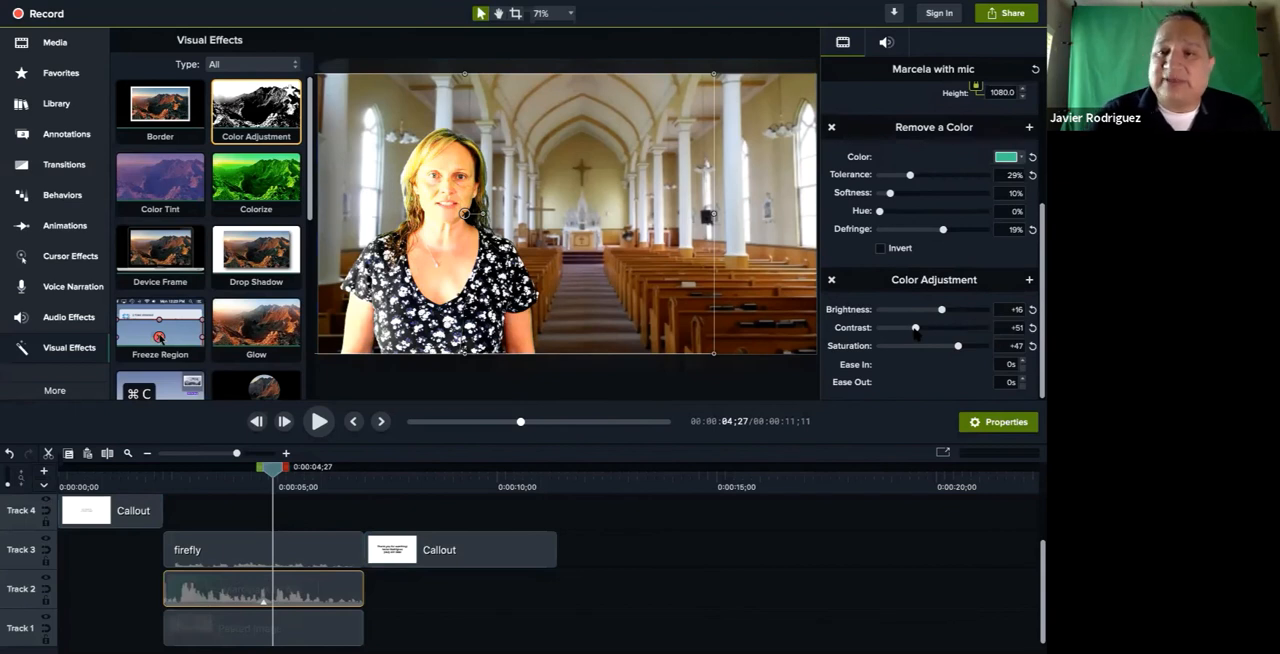
{"action": "left_click_drag", "start_coordinate": [941, 310], "coordinate": [924, 314]}
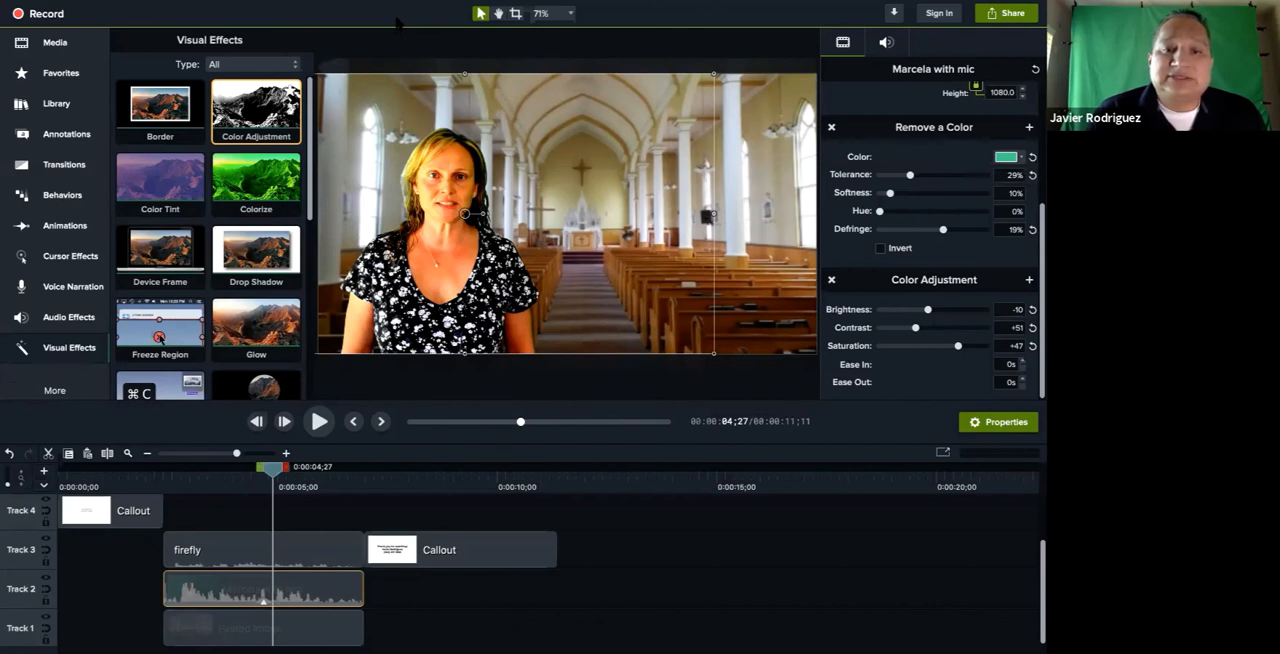
{"action": "mouse_move", "coordinate": [737, 18]}
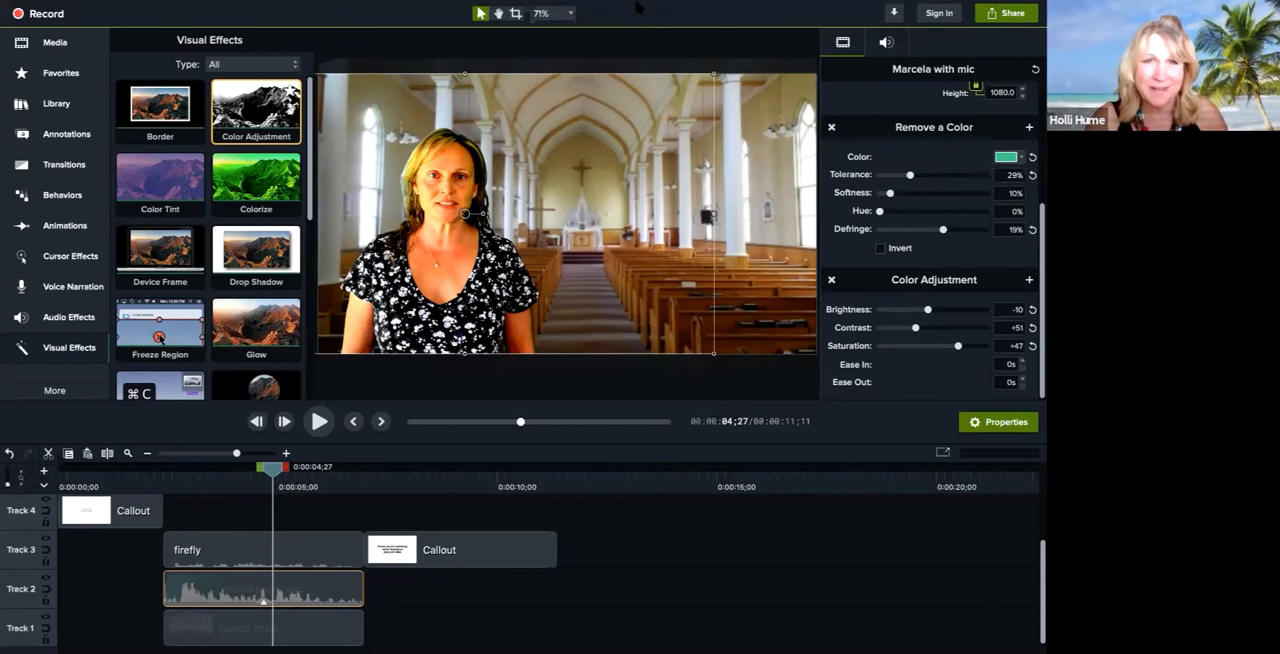
{"action": "key", "text": "ctrl+Up"}
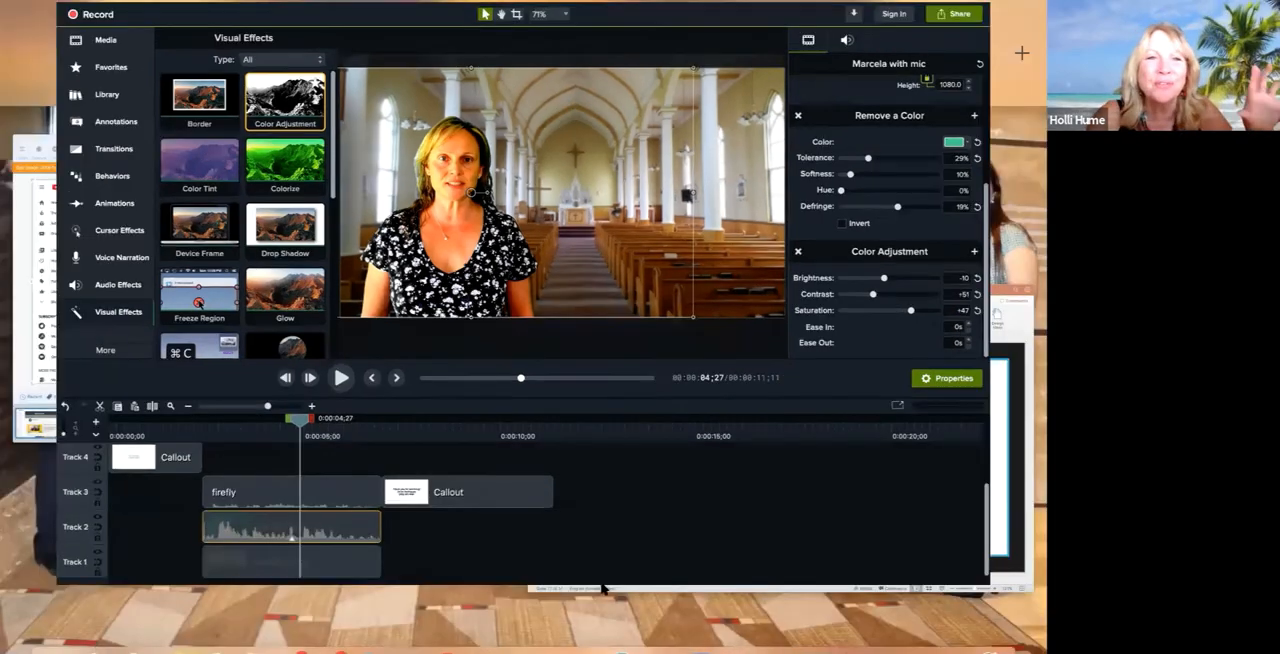
{"action": "left_click", "coordinate": [554, 80]}
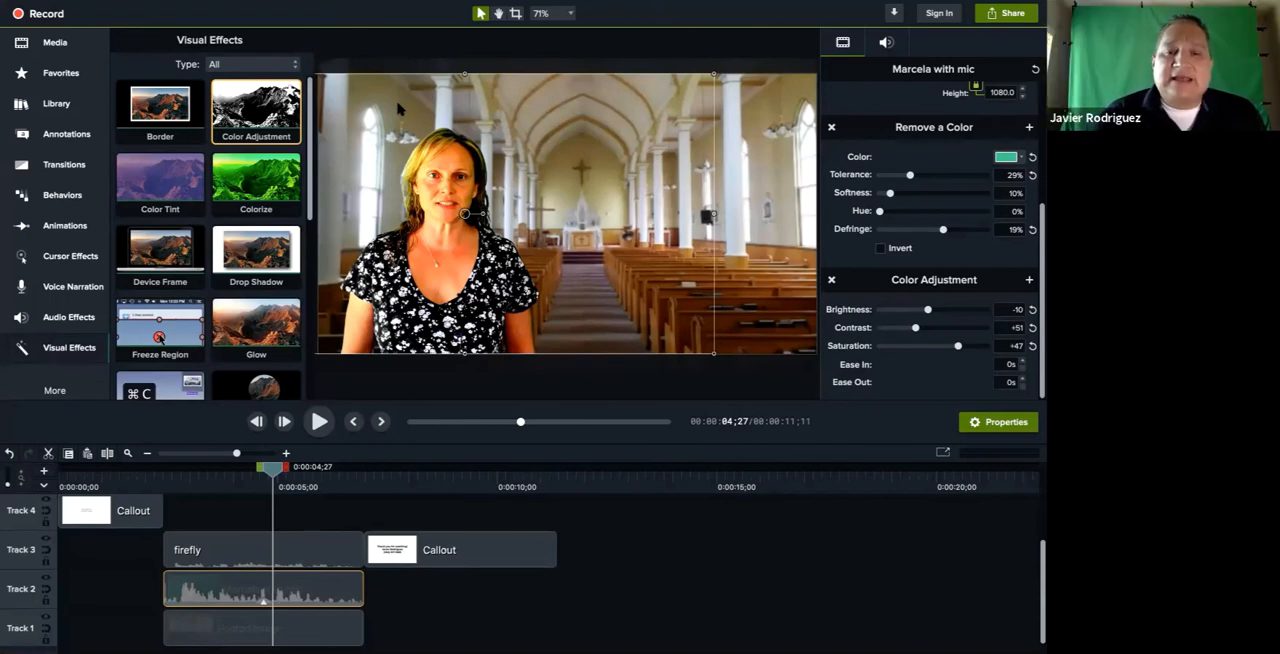
{"action": "key", "text": "ctrl+Up"}
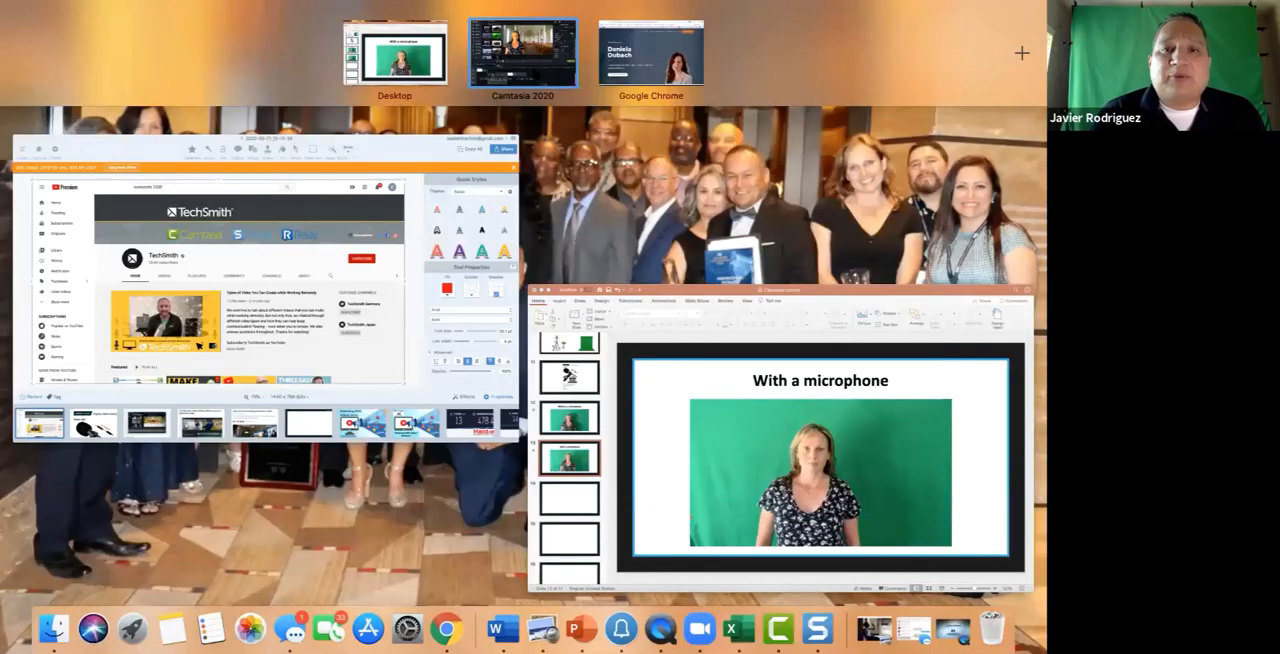
{"action": "left_click", "coordinate": [534, 73]}
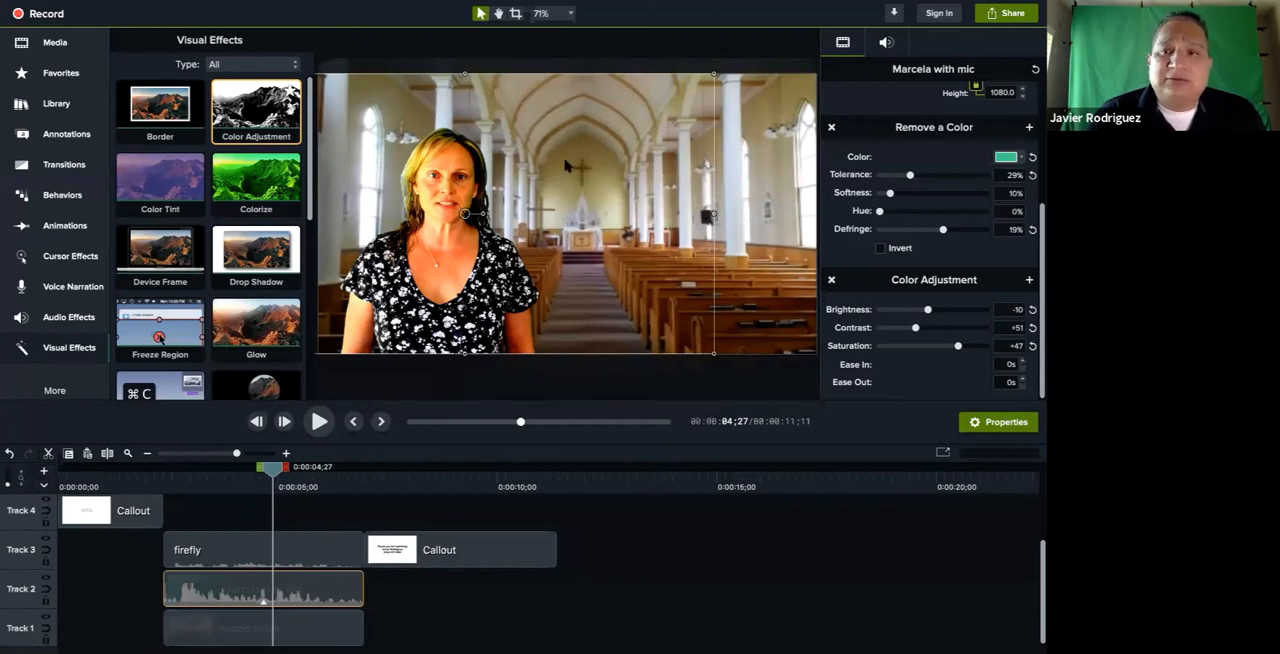
Set the saturation of the Track 2 clip's Color Adjustment to +21
{"action": "left_click", "coordinate": [944, 346]}
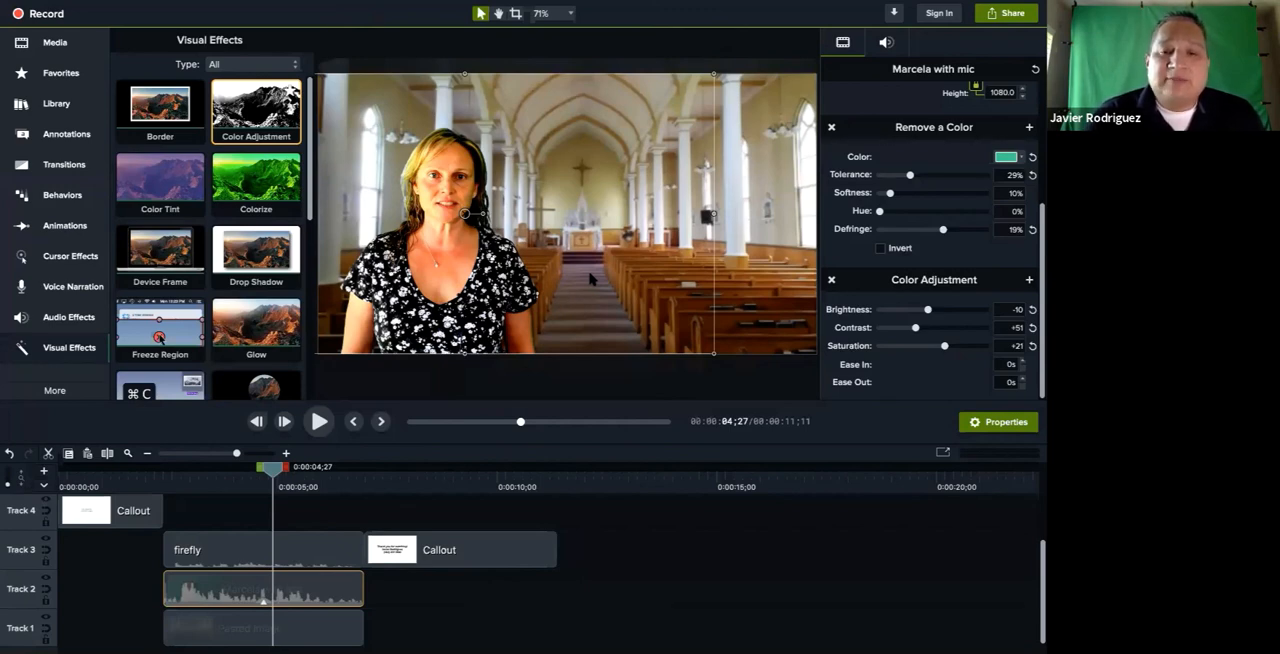
Switch to Chrome and open the page teamcrusaders.com/marketingwithvideos
{"action": "key", "text": "ctrl+Up"}
{"action": "left_click", "coordinate": [448, 622]}
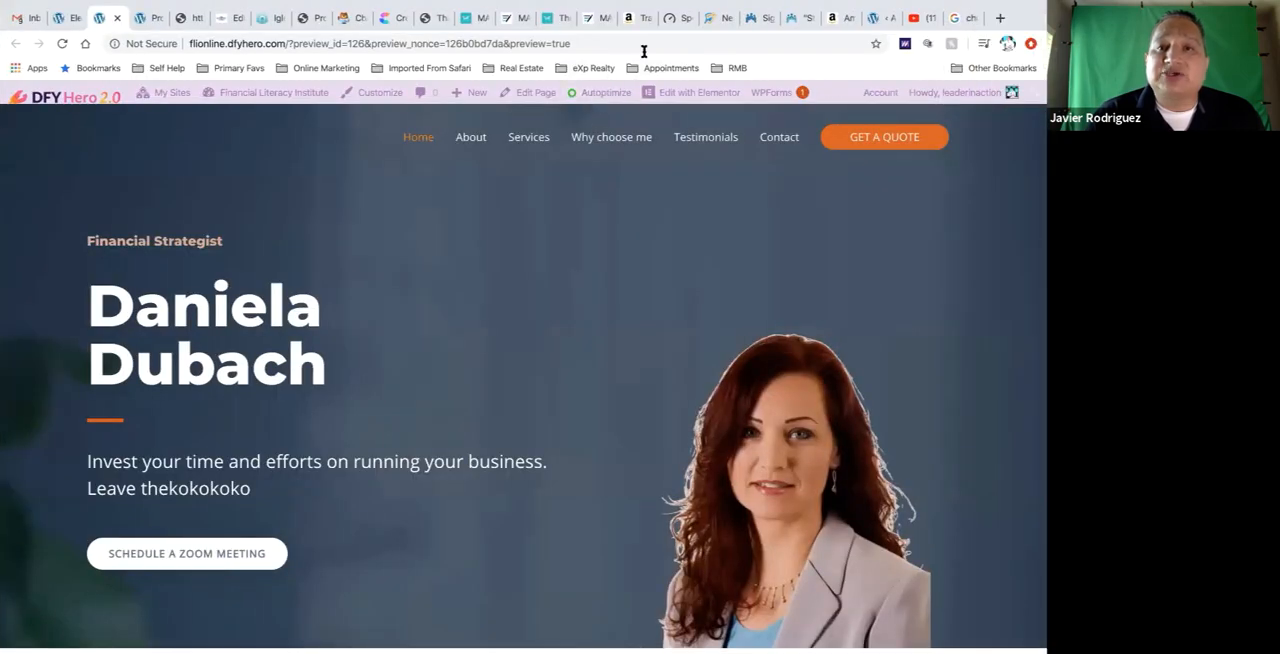
{"action": "left_click", "coordinate": [644, 43]}
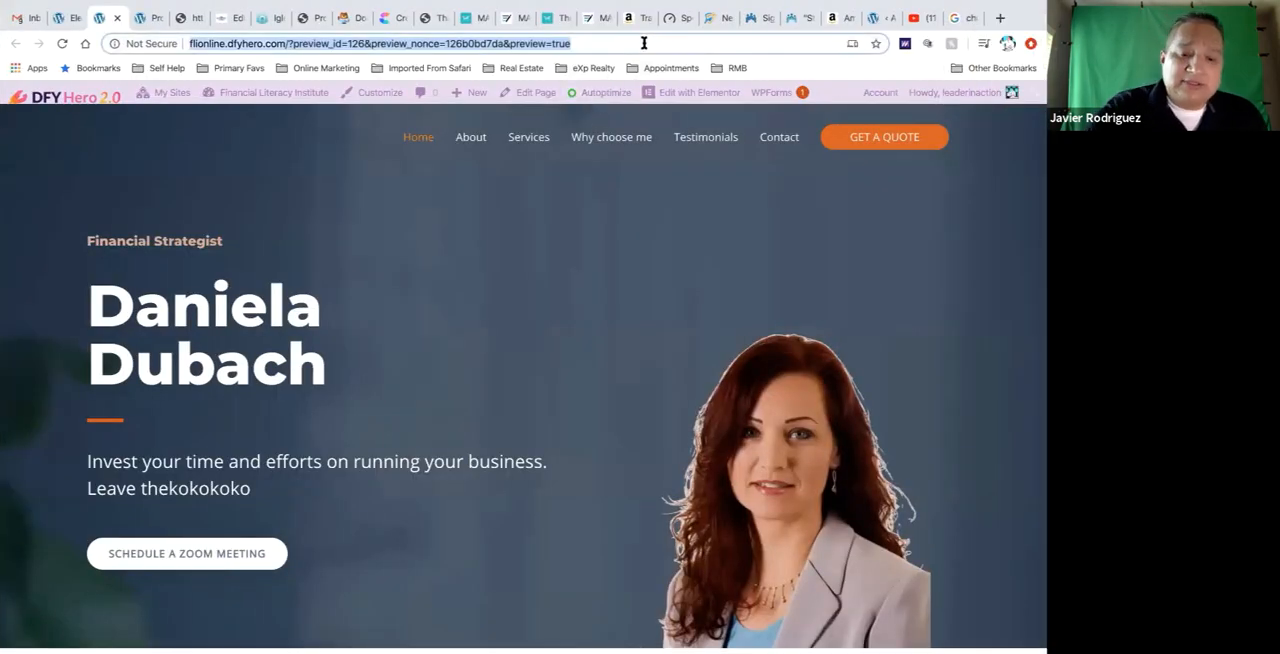
{"action": "type", "text": "youtube"}
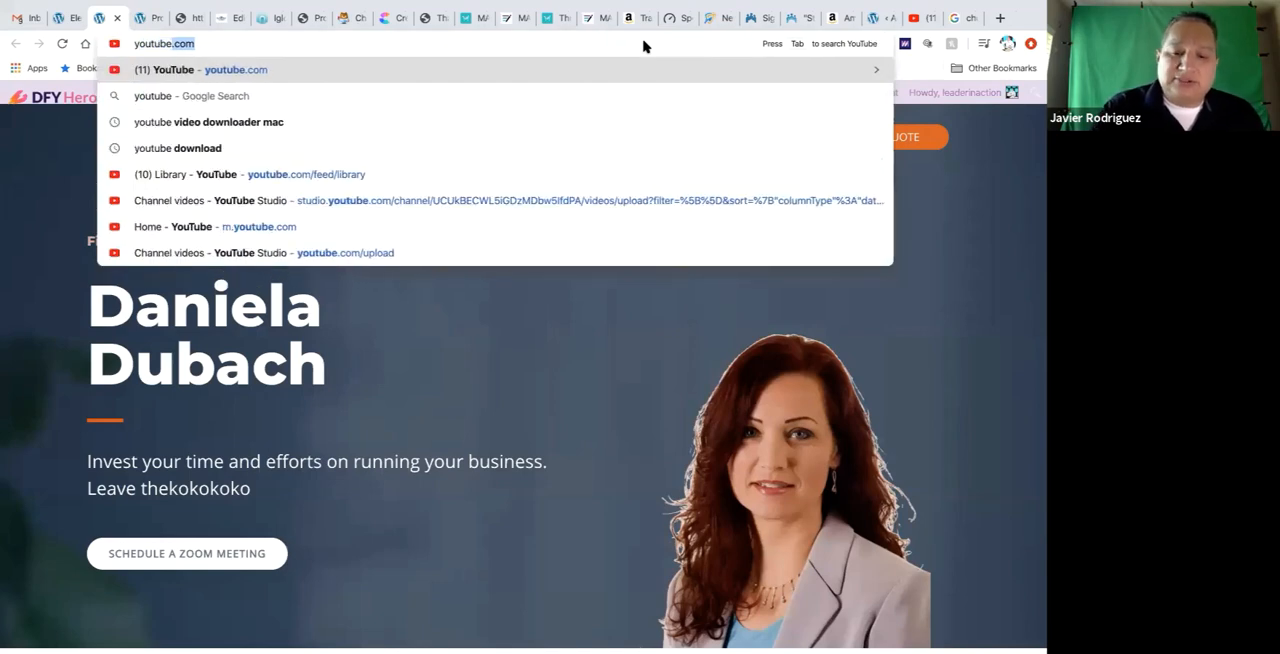
{"action": "type", "text": ".com"}
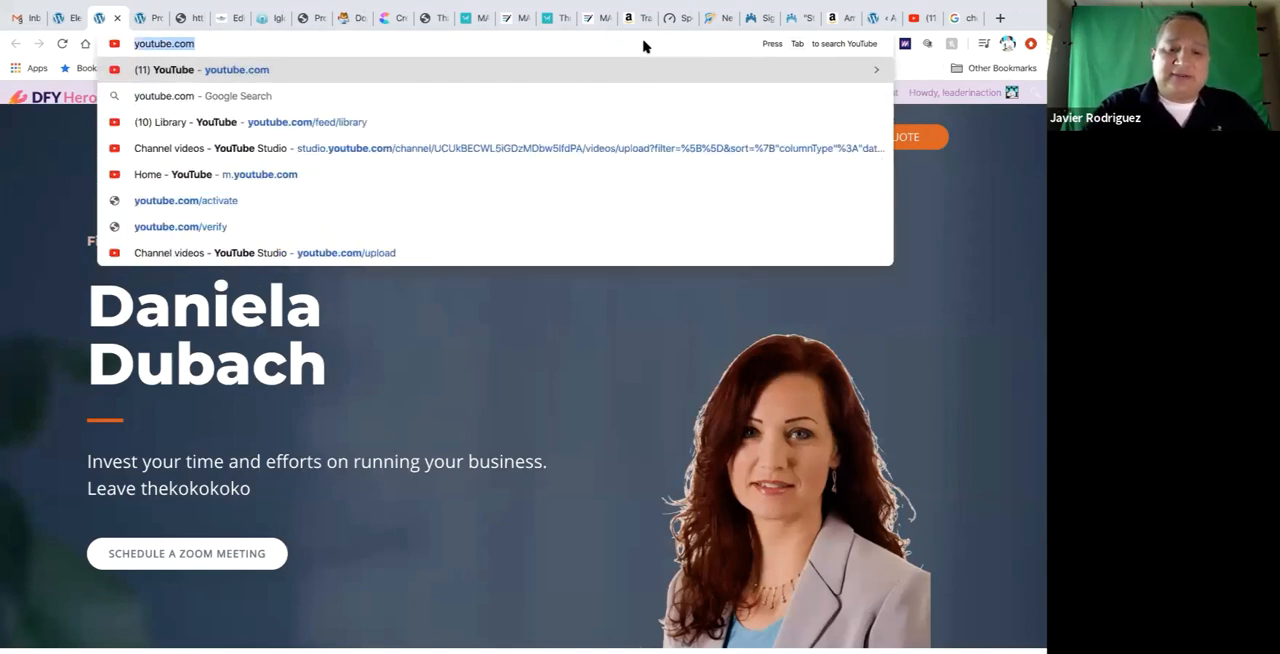
{"action": "type", "text": "teamcrusaders"}
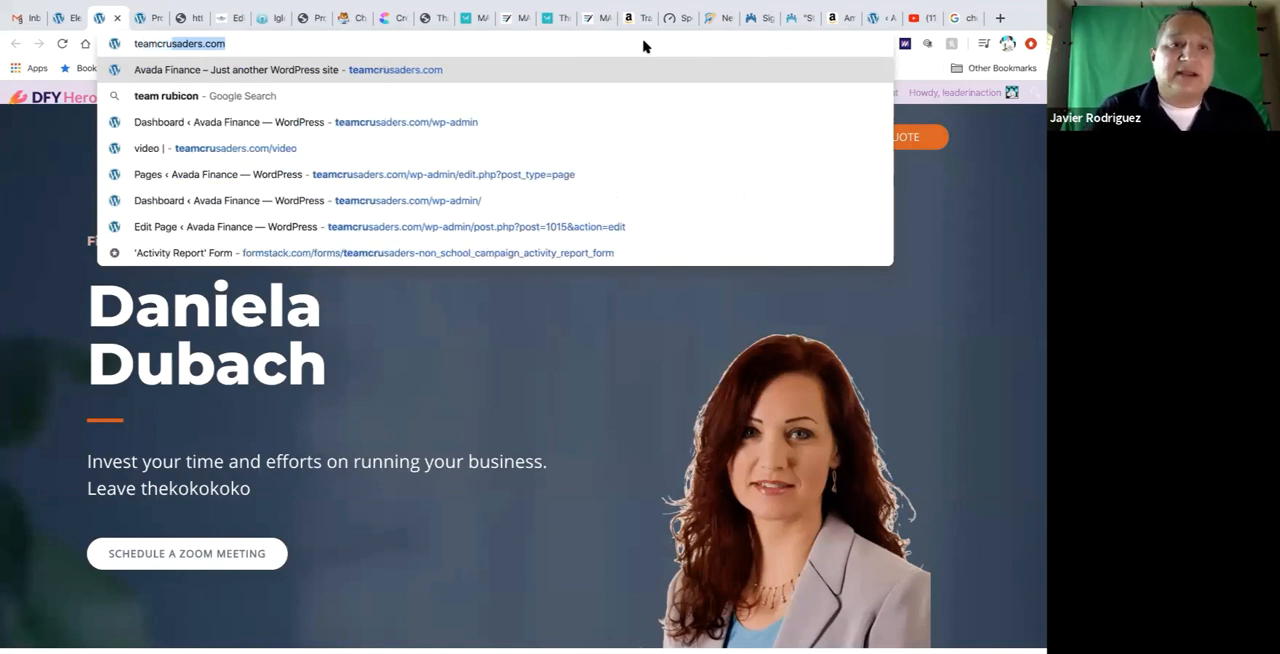
{"action": "key", "text": "Right"}
{"action": "type", "text": "/"}
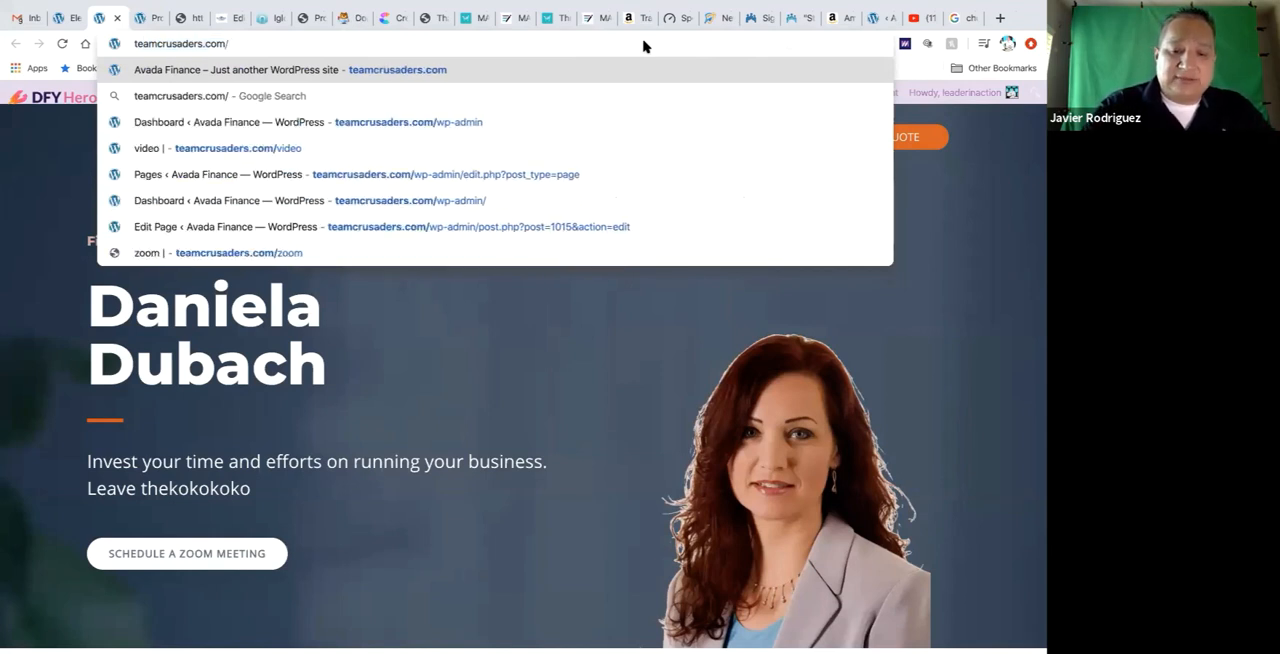
{"action": "type", "text": "marketing"}
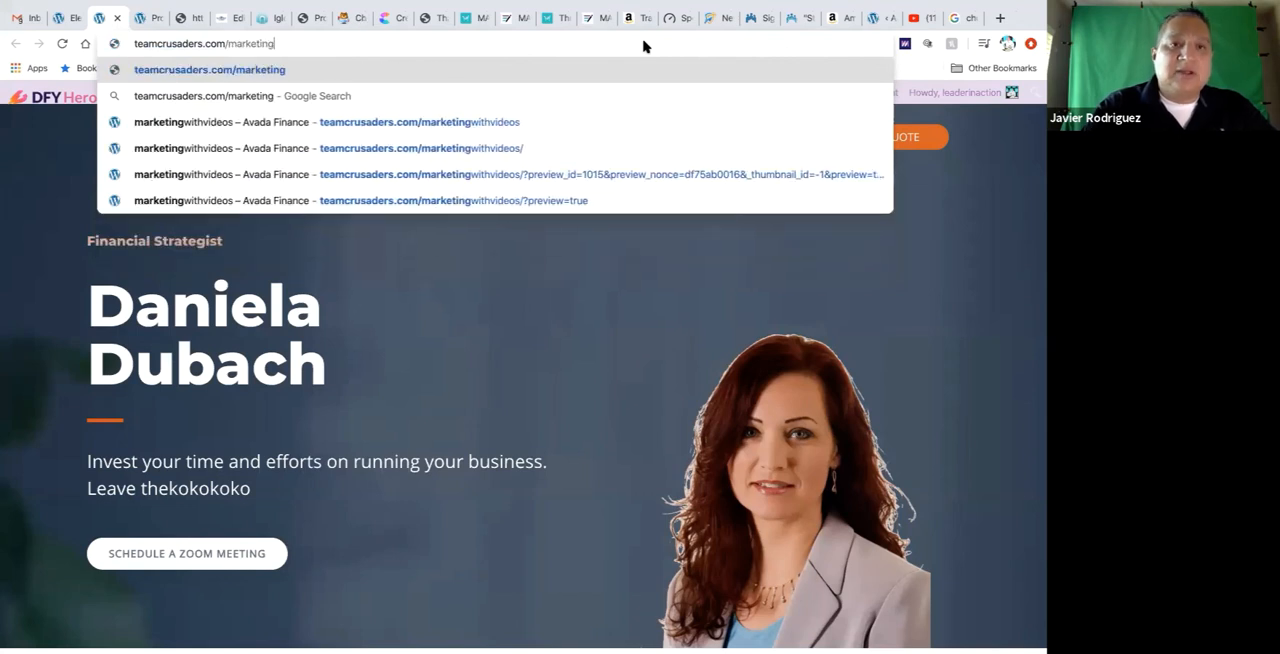
{"action": "left_click", "coordinate": [590, 121]}
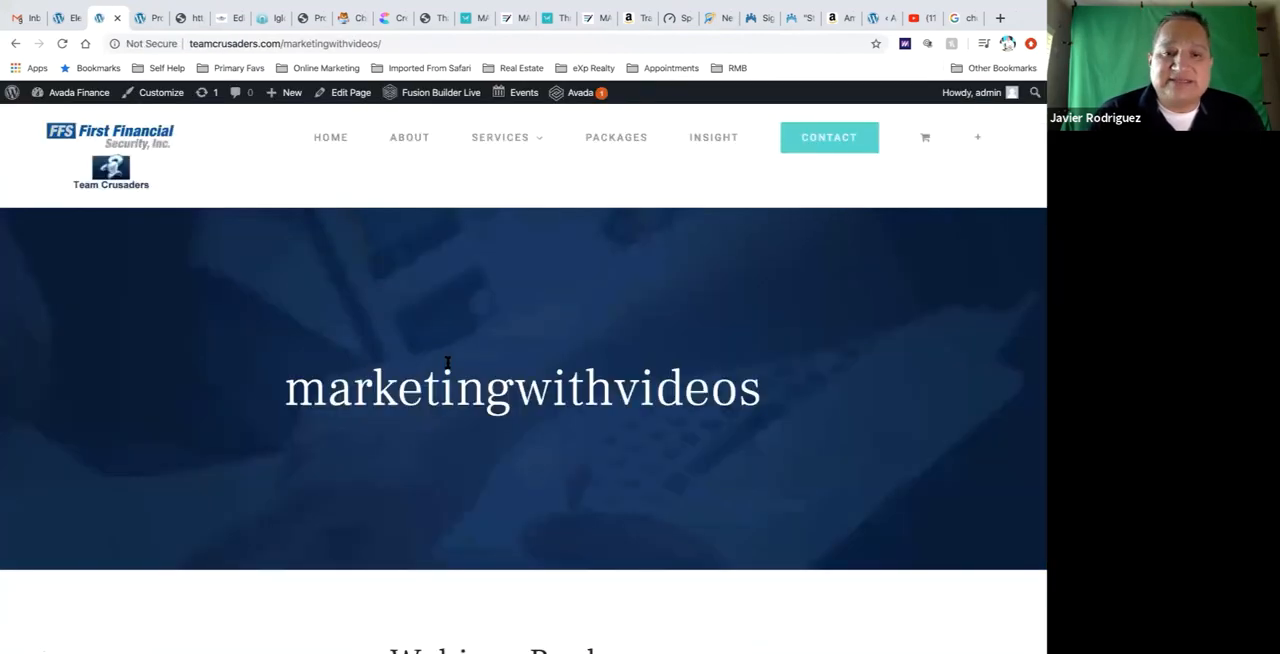
Follow the Camtasia tutorials link below the list of webinar replays
{"action": "scroll", "coordinate": [447, 362], "scroll_direction": "down", "scroll_amount": 5}
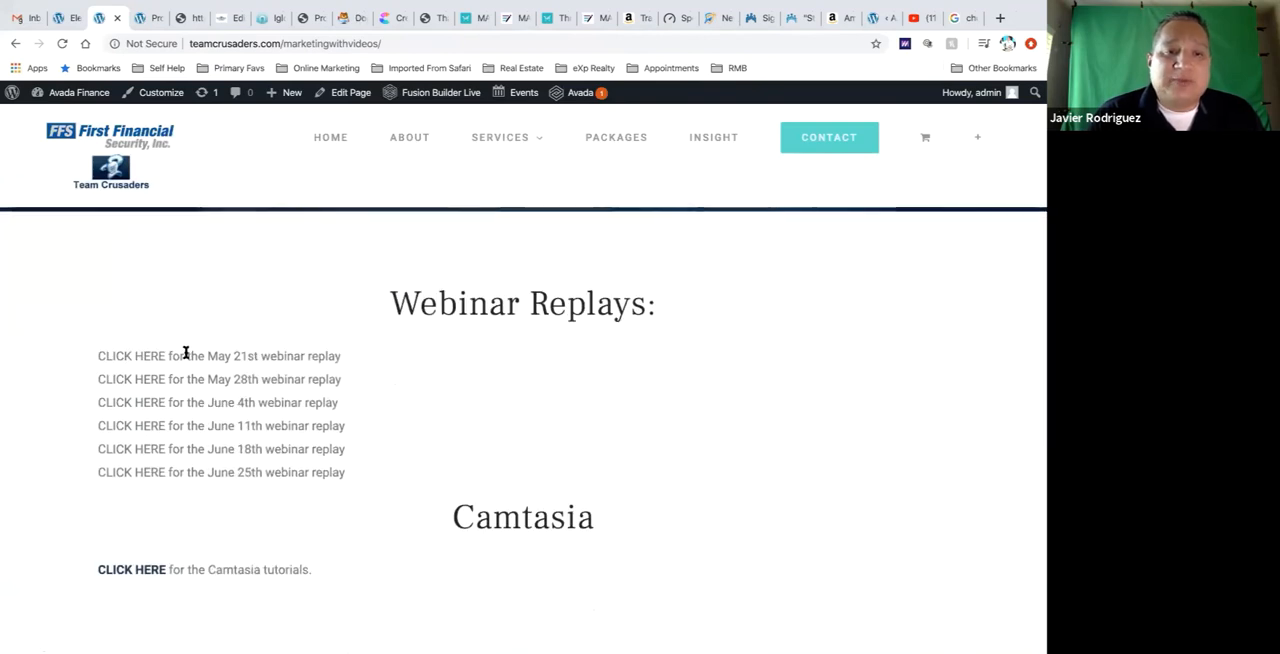
{"action": "scroll", "coordinate": [185, 354], "scroll_direction": "down", "scroll_amount": 1}
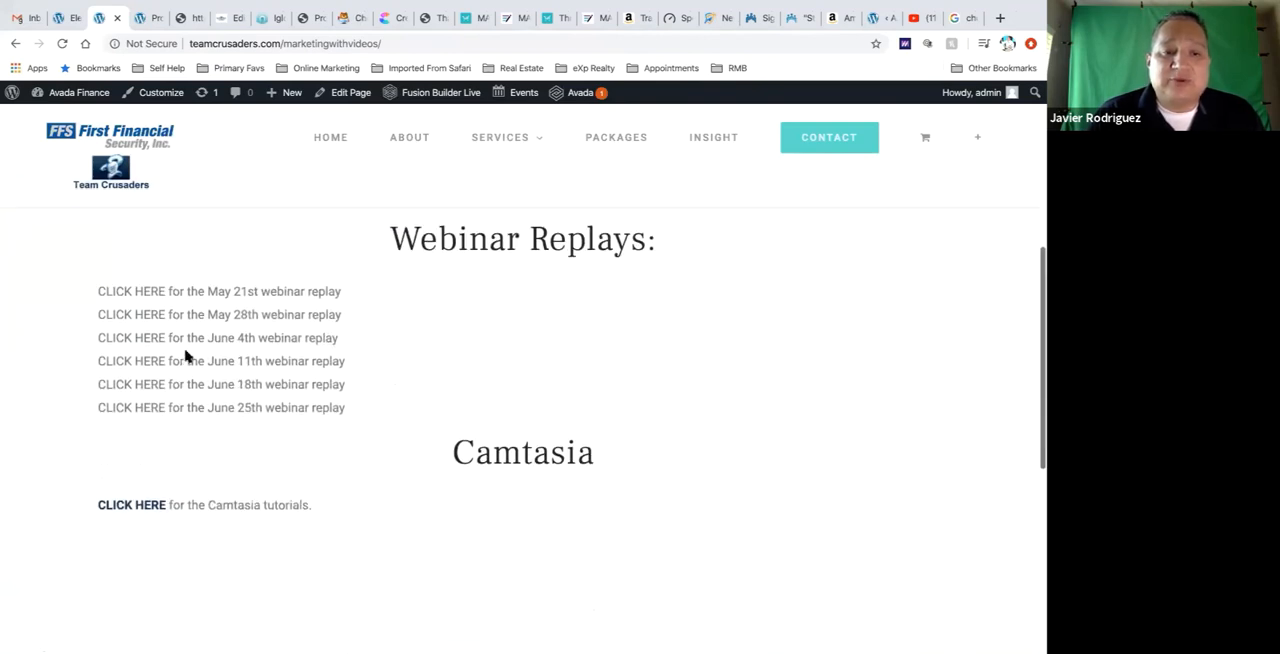
{"action": "left_click", "coordinate": [131, 506]}
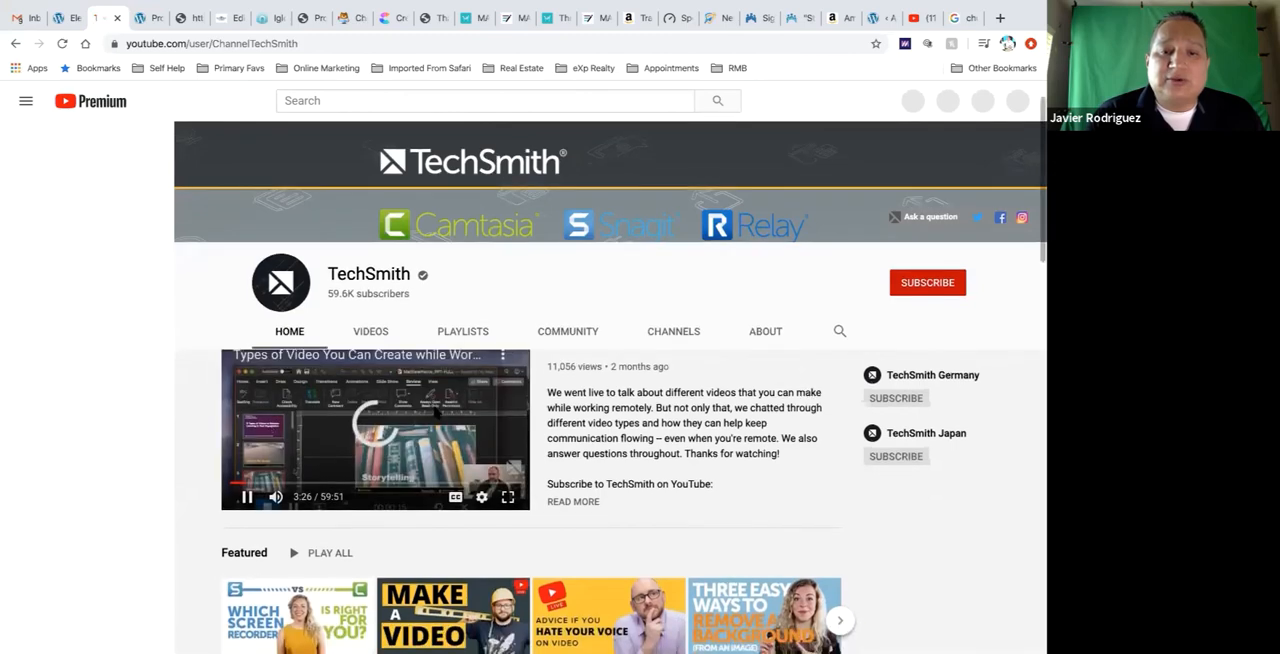
Pause the TechSmith channel's introductory video and look through the channel's featured, webinar and how-to video sections
{"action": "scroll", "coordinate": [428, 411], "scroll_direction": "down", "scroll_amount": 1}
{"action": "left_click", "coordinate": [428, 411]}
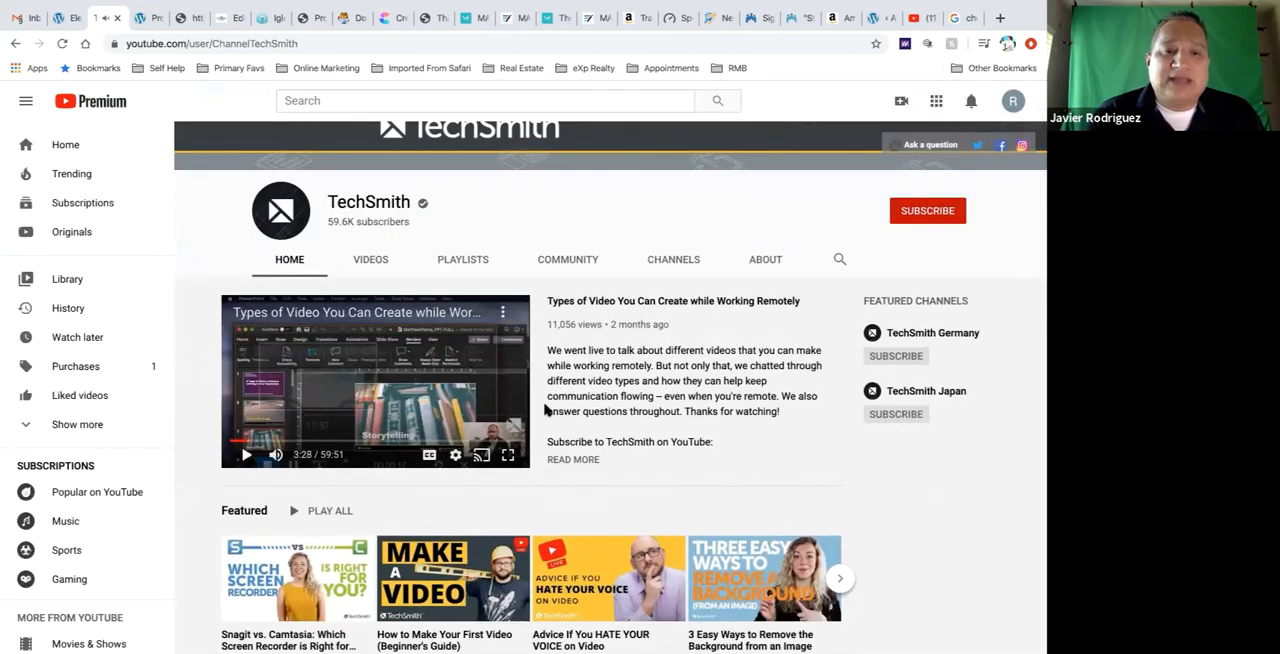
{"action": "scroll", "coordinate": [545, 409], "scroll_direction": "down", "scroll_amount": 1}
{"action": "scroll", "coordinate": [545, 409], "scroll_direction": "down", "scroll_amount": 3}
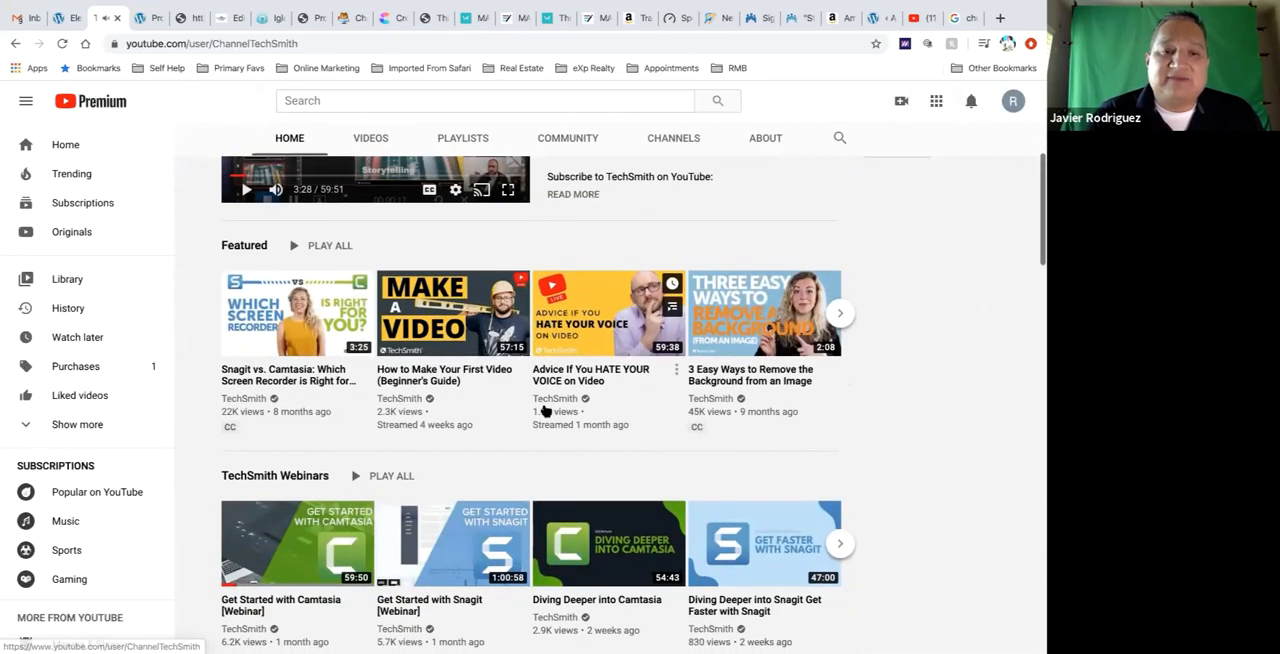
{"action": "scroll", "coordinate": [437, 455], "scroll_direction": "down", "scroll_amount": 1}
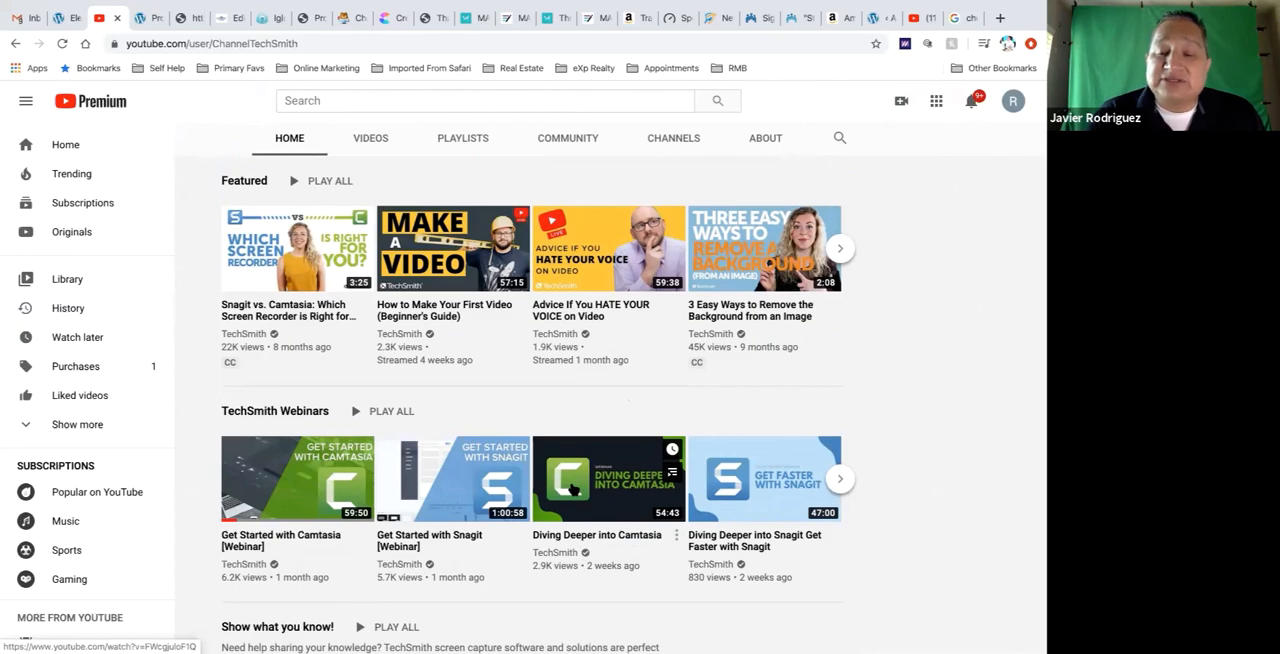
{"action": "scroll", "coordinate": [572, 487], "scroll_direction": "down", "scroll_amount": 3}
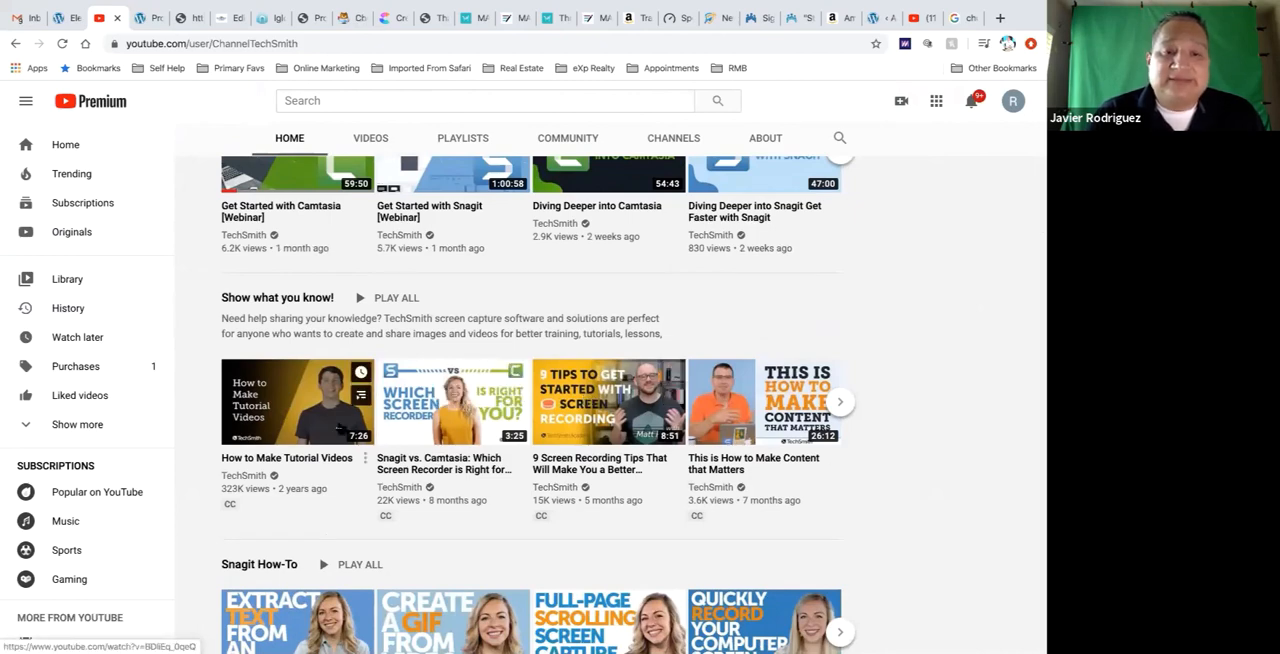
{"action": "scroll", "coordinate": [338, 427], "scroll_direction": "down", "scroll_amount": 3}
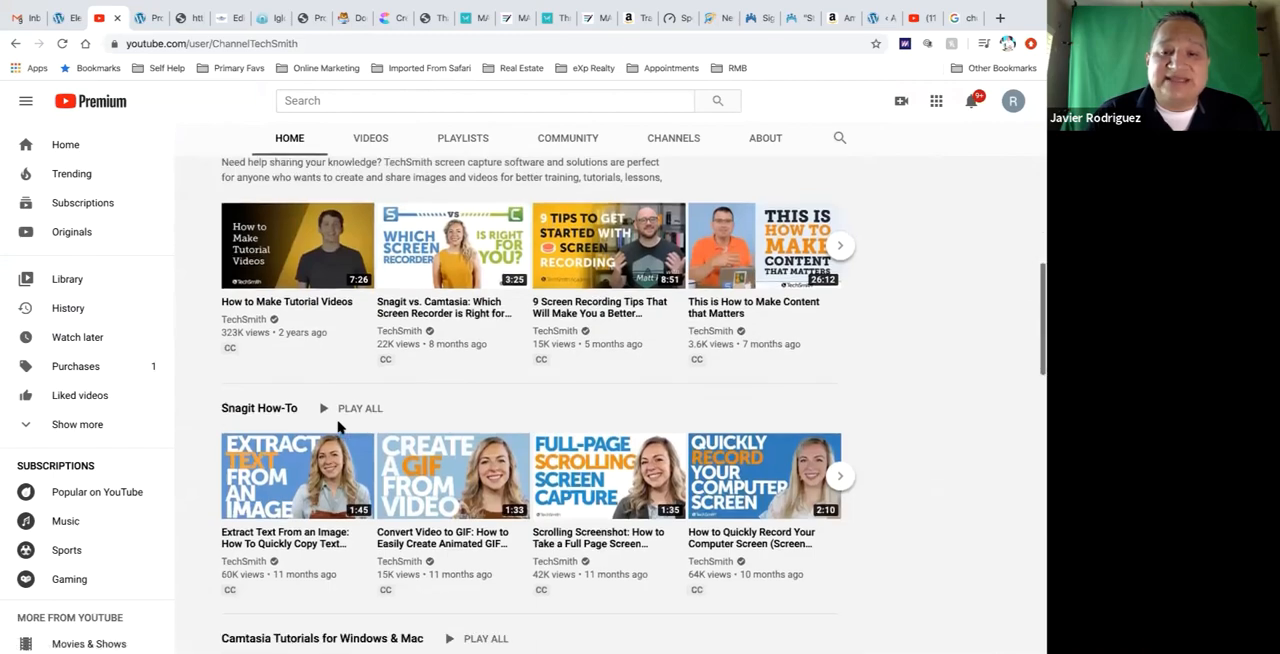
{"action": "scroll", "coordinate": [338, 427], "scroll_direction": "up", "scroll_amount": 10}
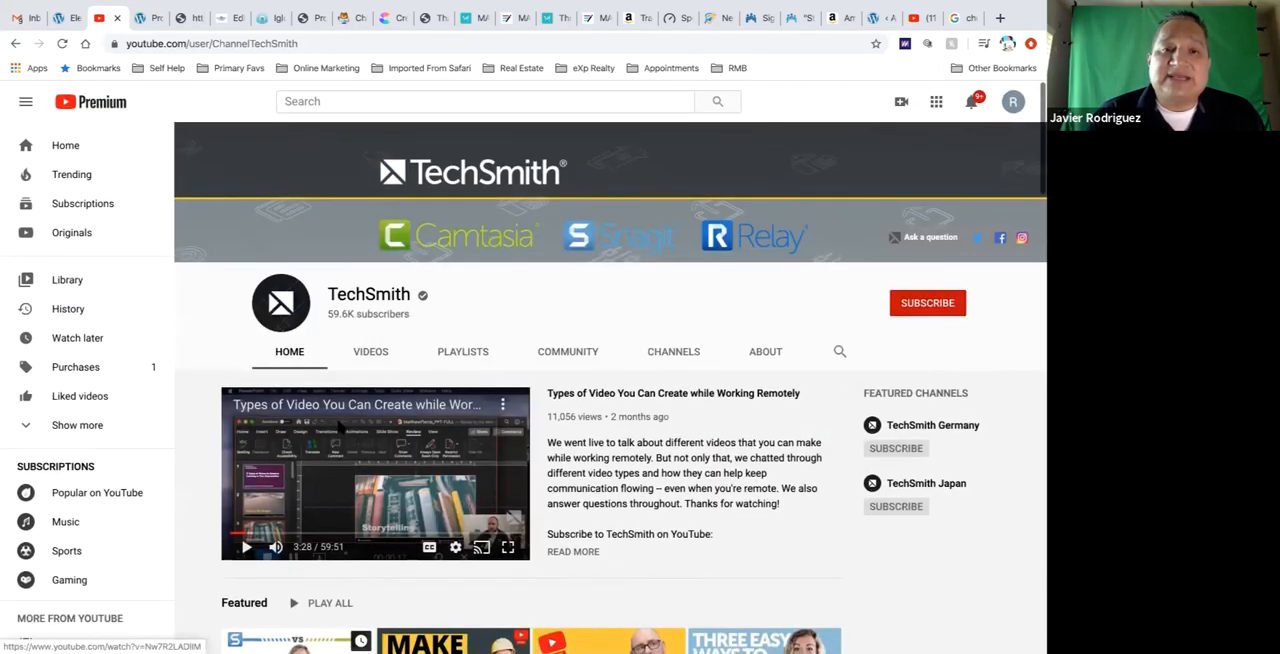
Switch to Camtasia 2020 and deselect the Track 2 clip
{"action": "key", "text": "ctrl+Up"}
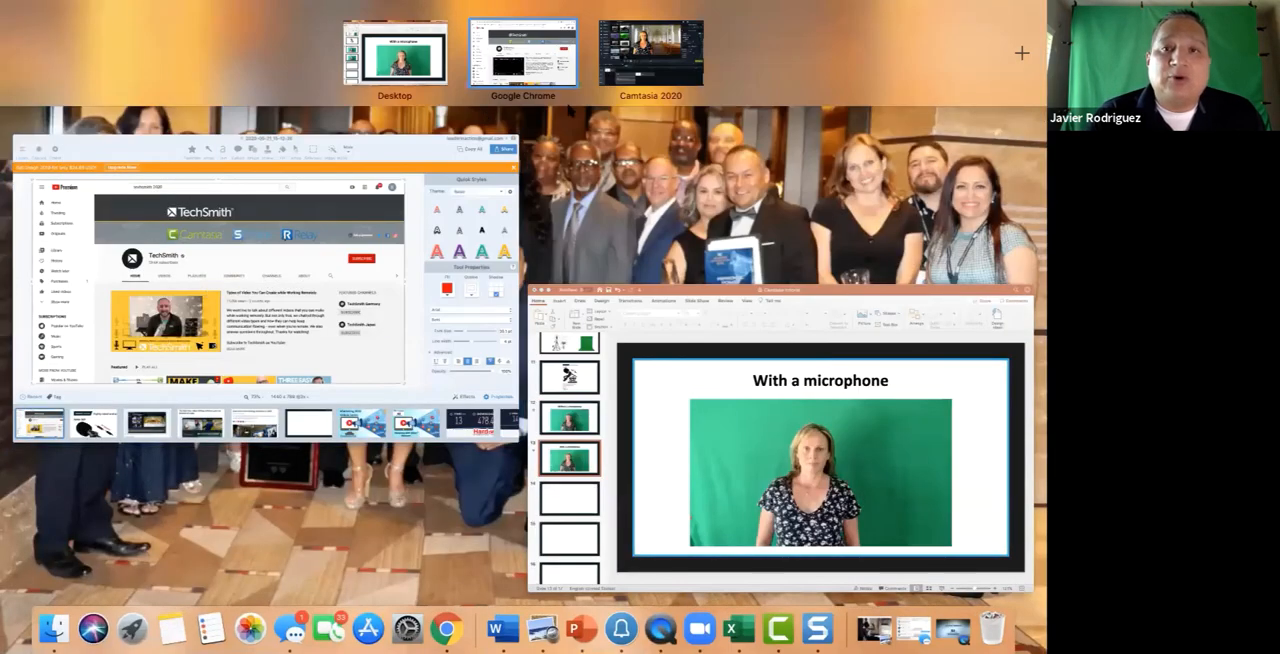
{"action": "left_click", "coordinate": [676, 65]}
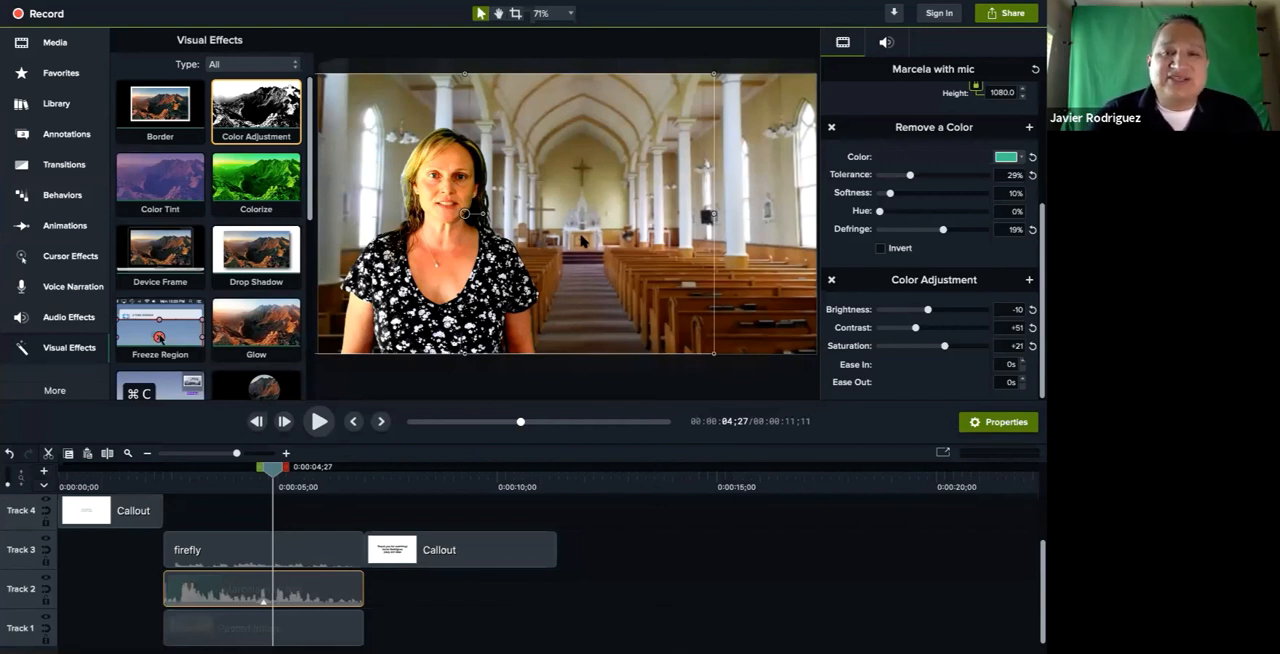
{"action": "left_click", "coordinate": [587, 381]}
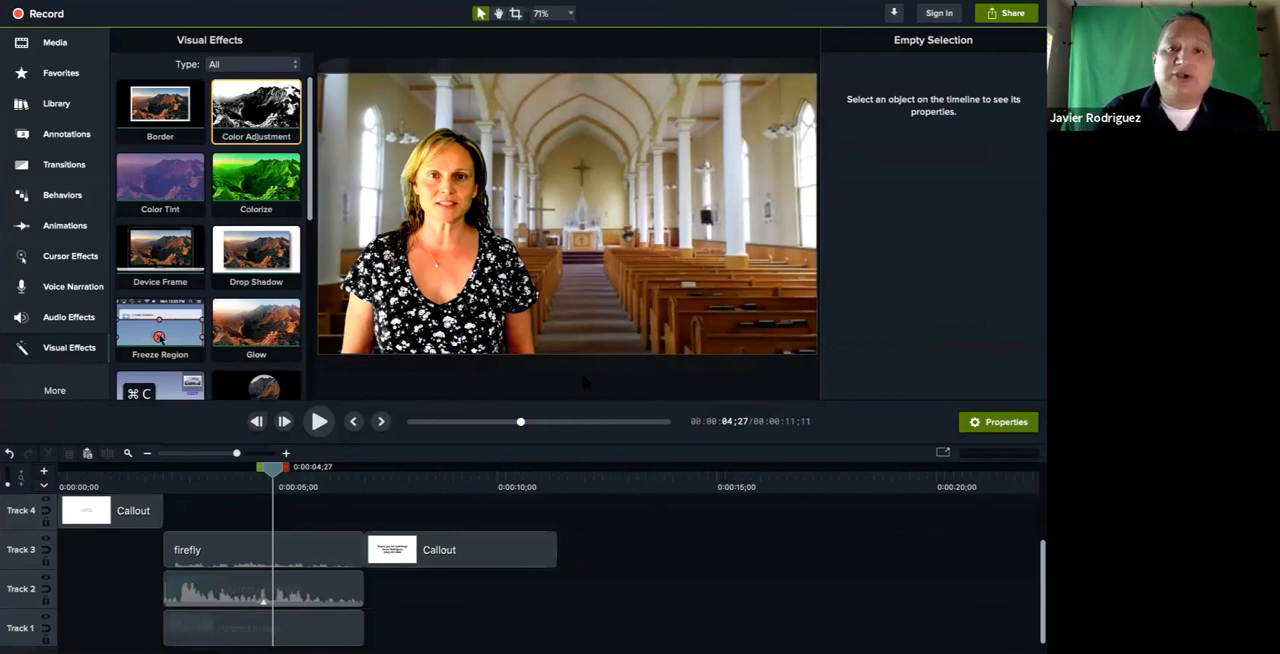
{"action": "mouse_move", "coordinate": [298, 8]}
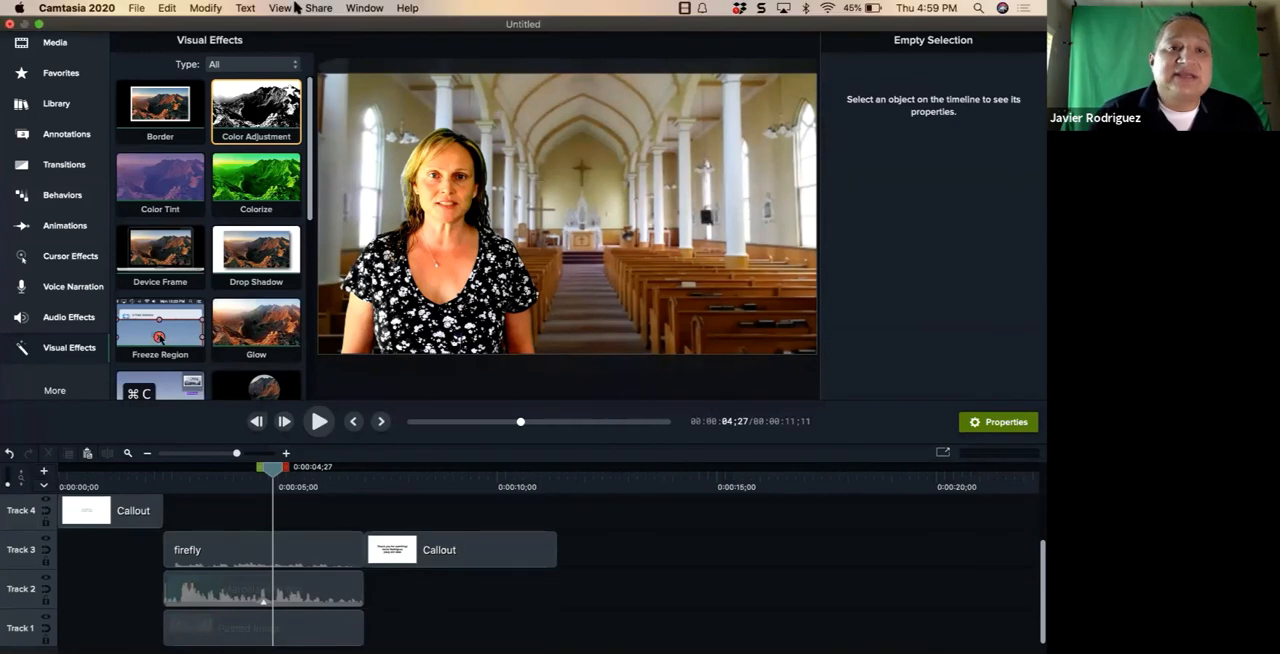
{"action": "left_click", "coordinate": [137, 9]}
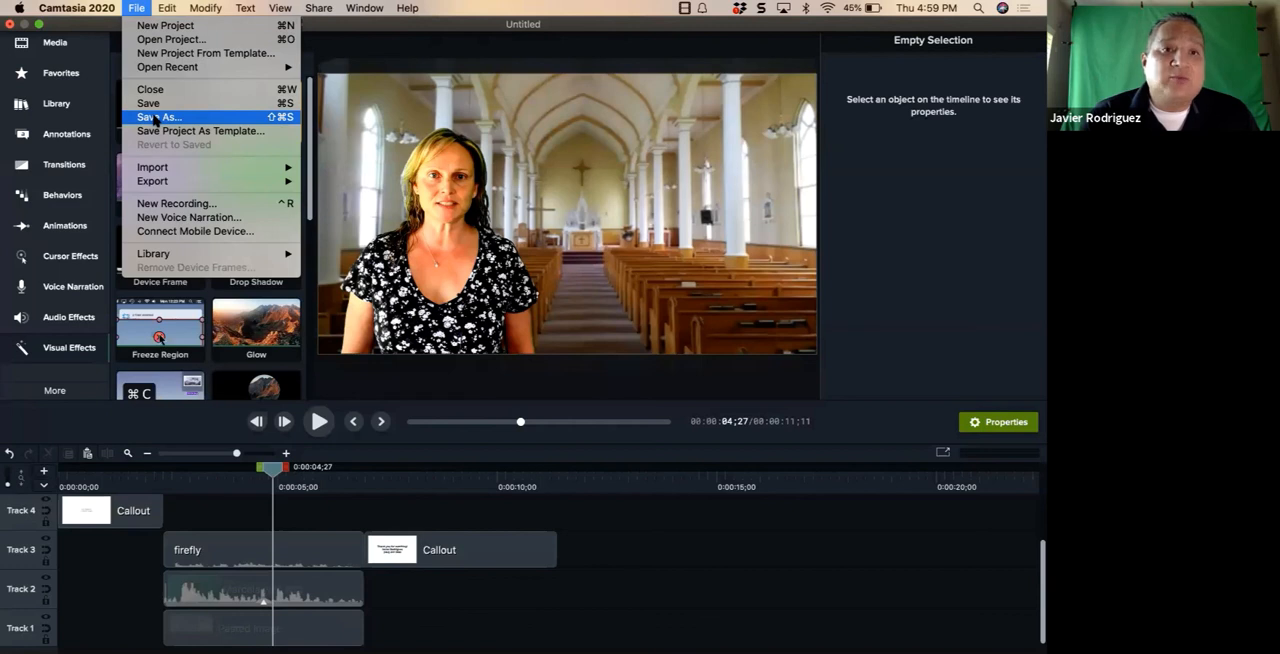
{"action": "left_click", "coordinate": [445, 7]}
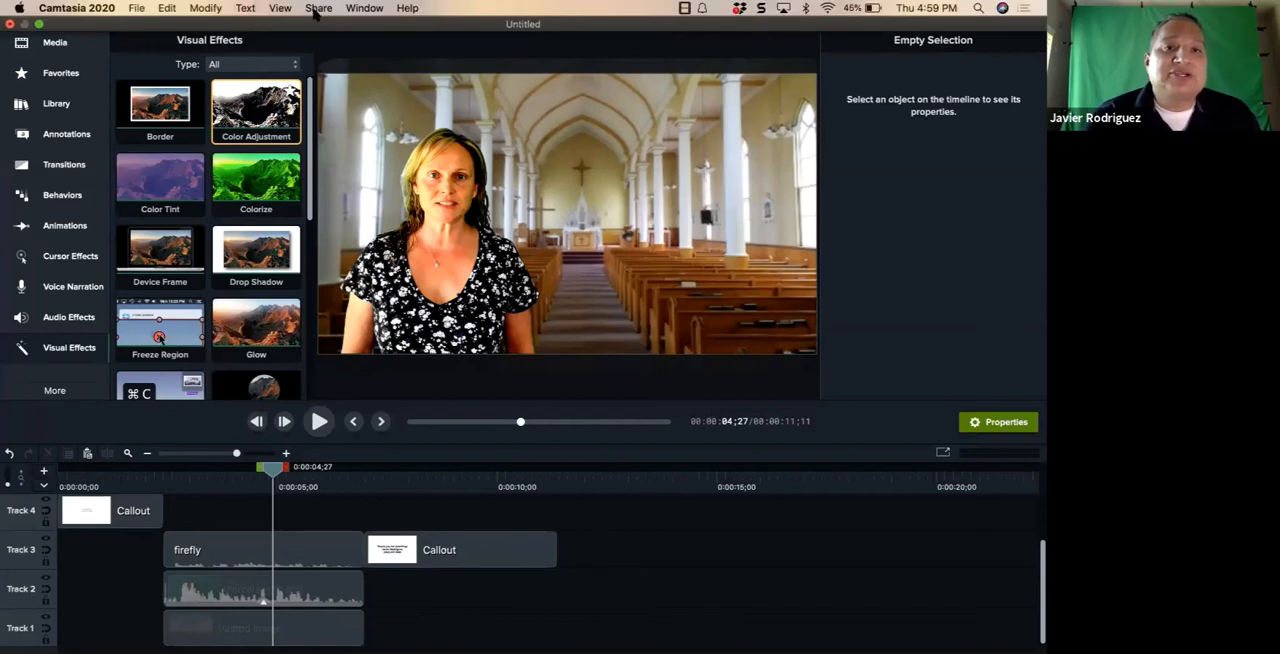
{"action": "left_click", "coordinate": [316, 9]}
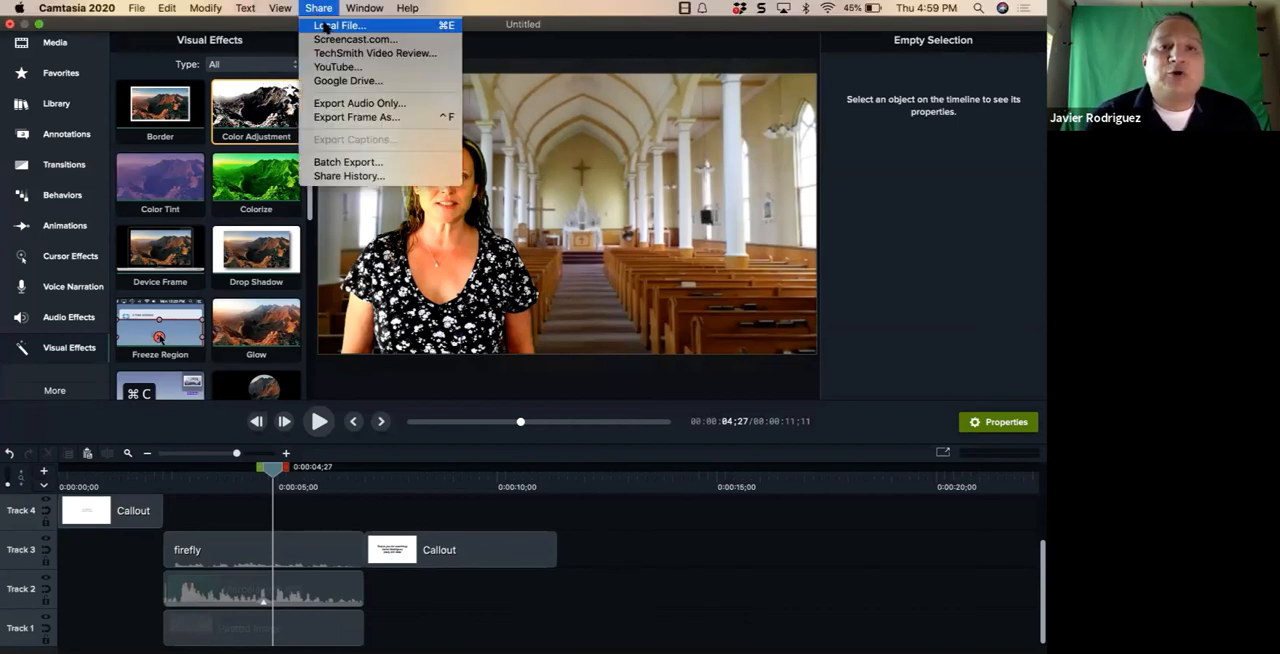
{"action": "left_click", "coordinate": [325, 26]}
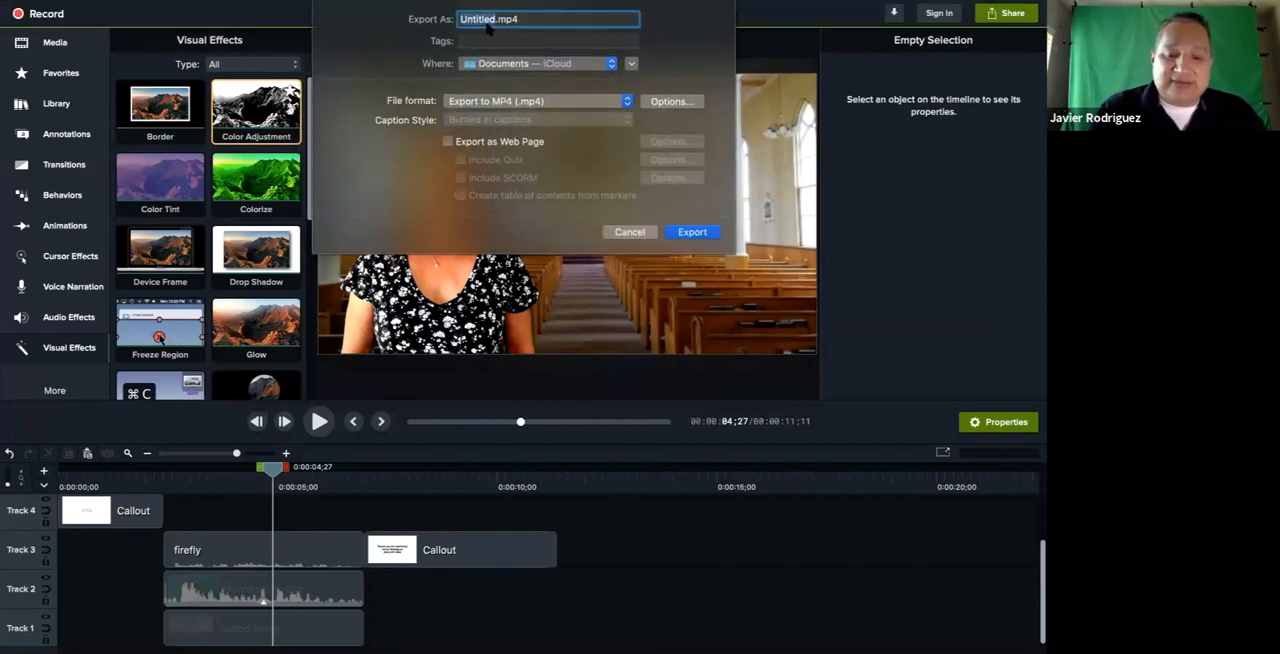
{"action": "type", "text": "Marcela 12"}
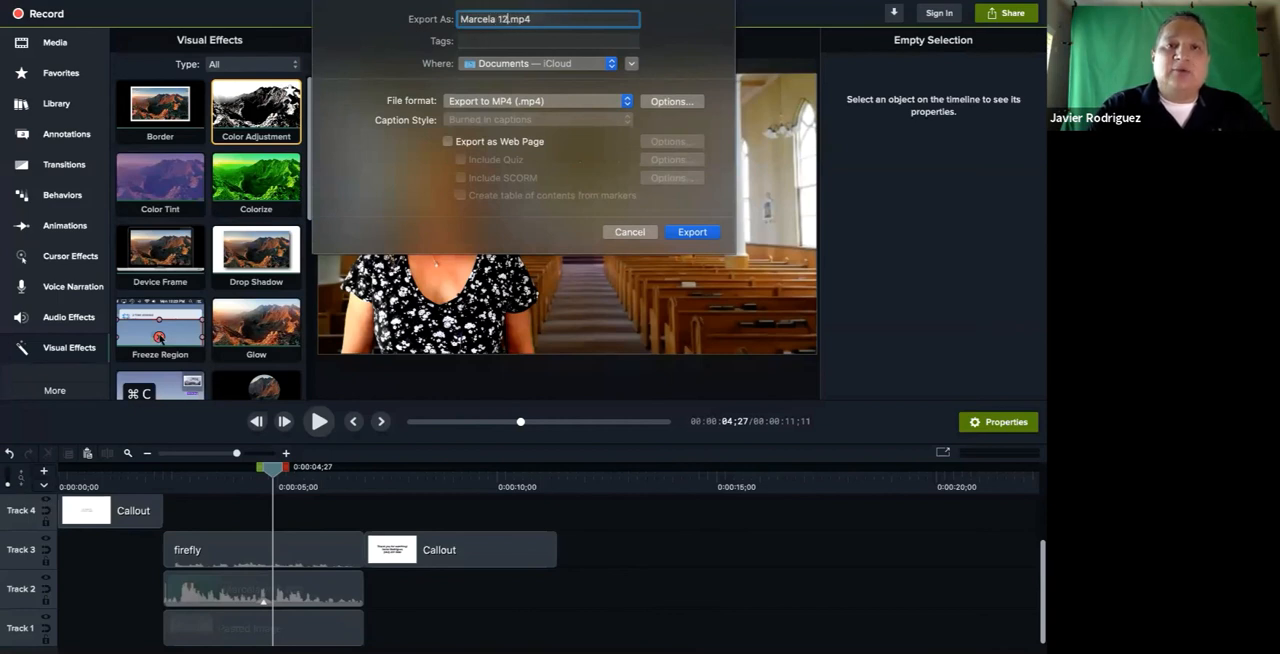
{"action": "type", "text": "3"}
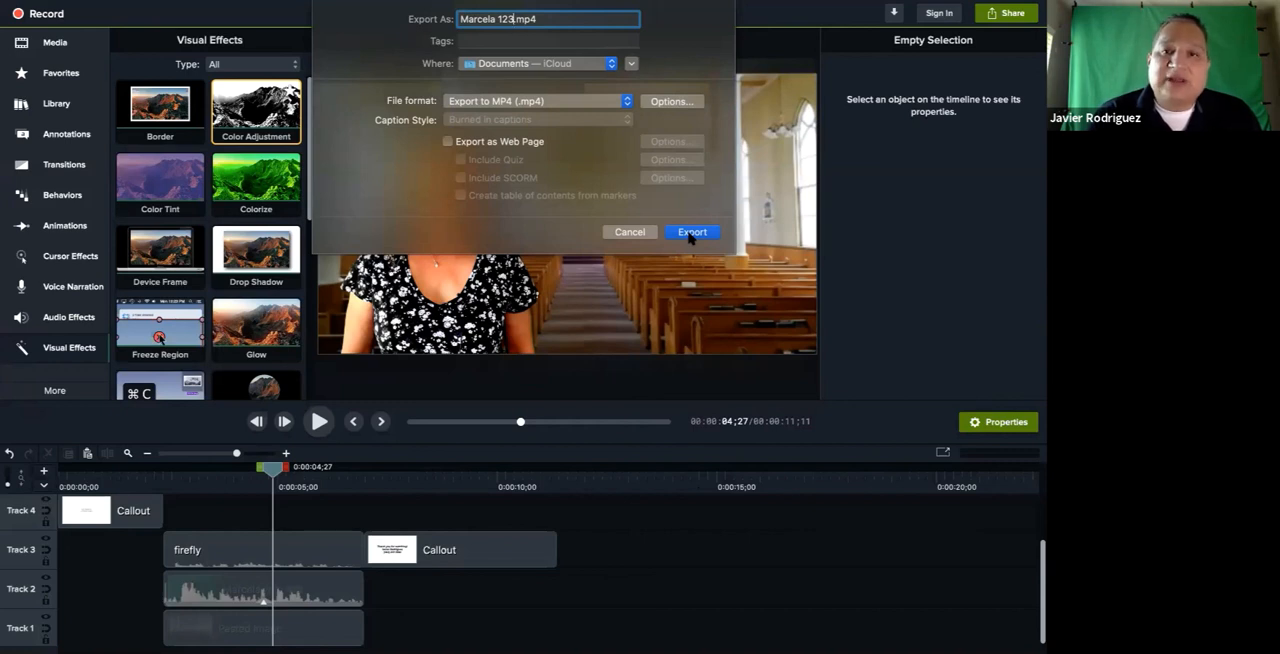
{"action": "left_click", "coordinate": [628, 232]}
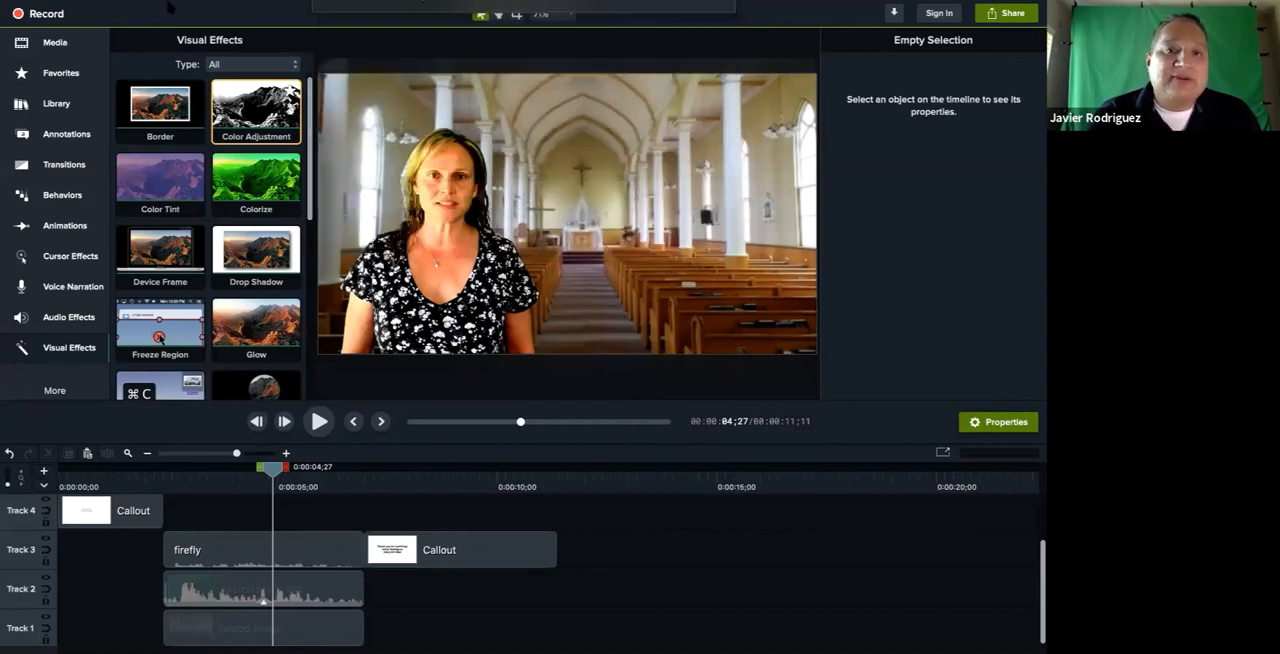
Save the video as a standalone project in Dropbox, named with the on-screen woman's first name followed by 123
{"action": "left_click", "coordinate": [136, 8]}
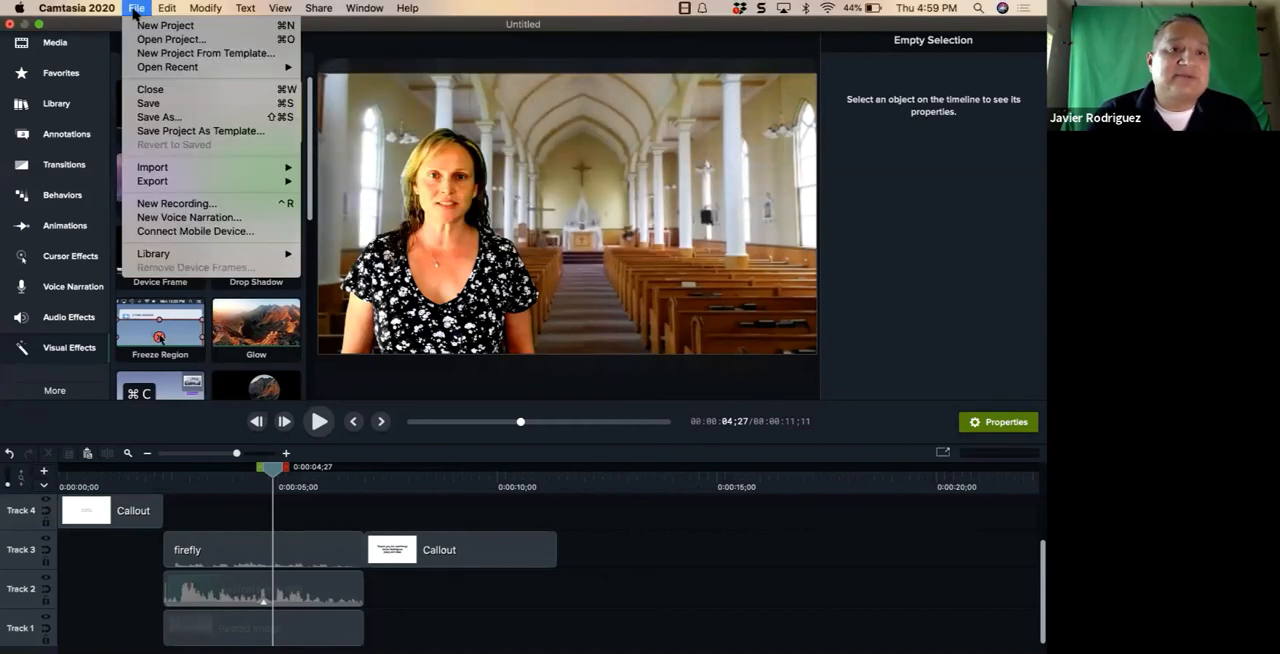
{"action": "left_click", "coordinate": [149, 119]}
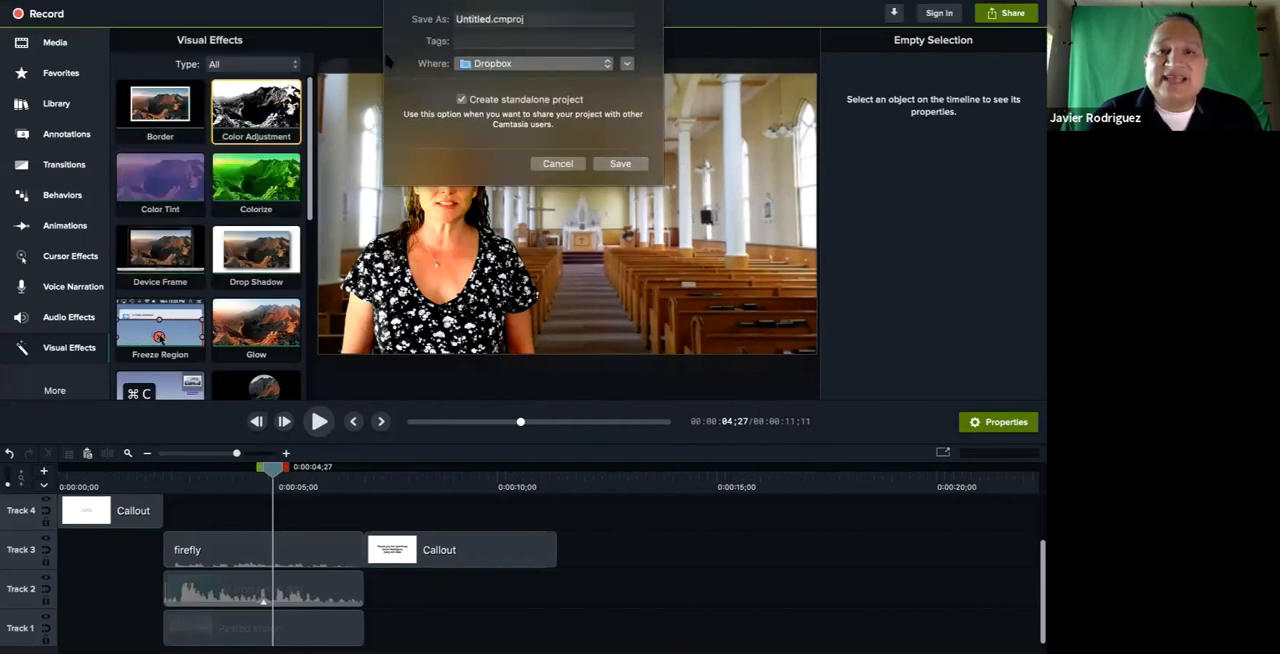
{"action": "type", "text": "Marcela 1"}
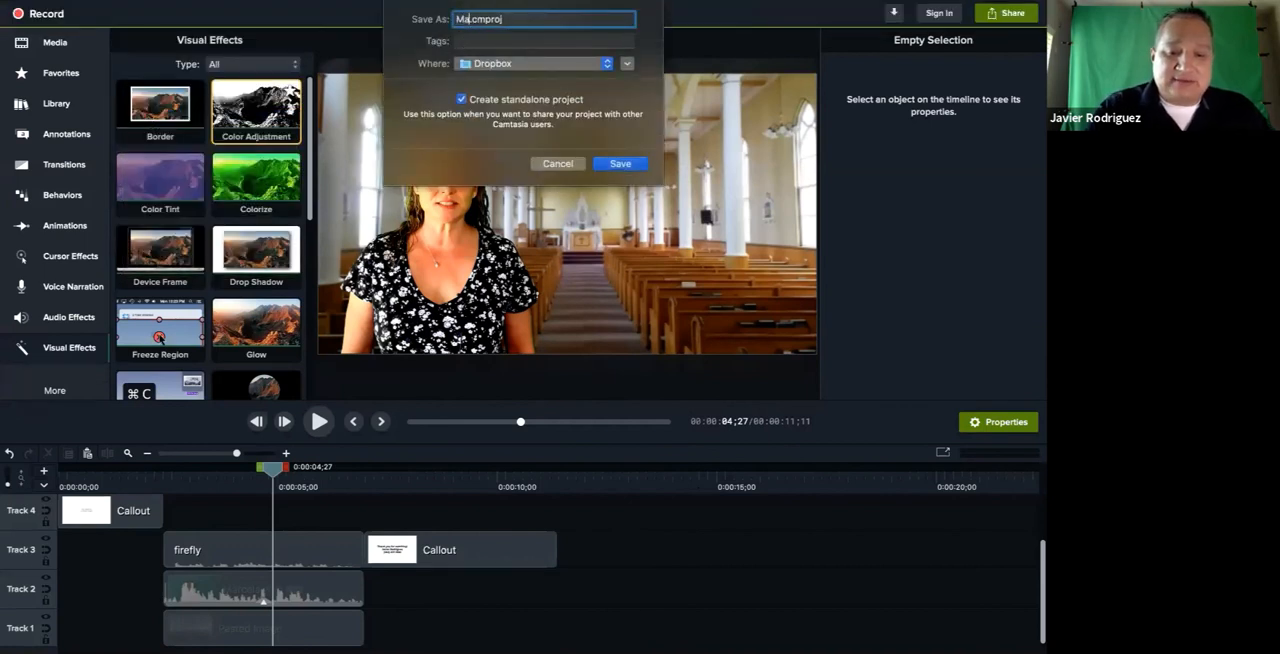
{"action": "type", "text": "23"}
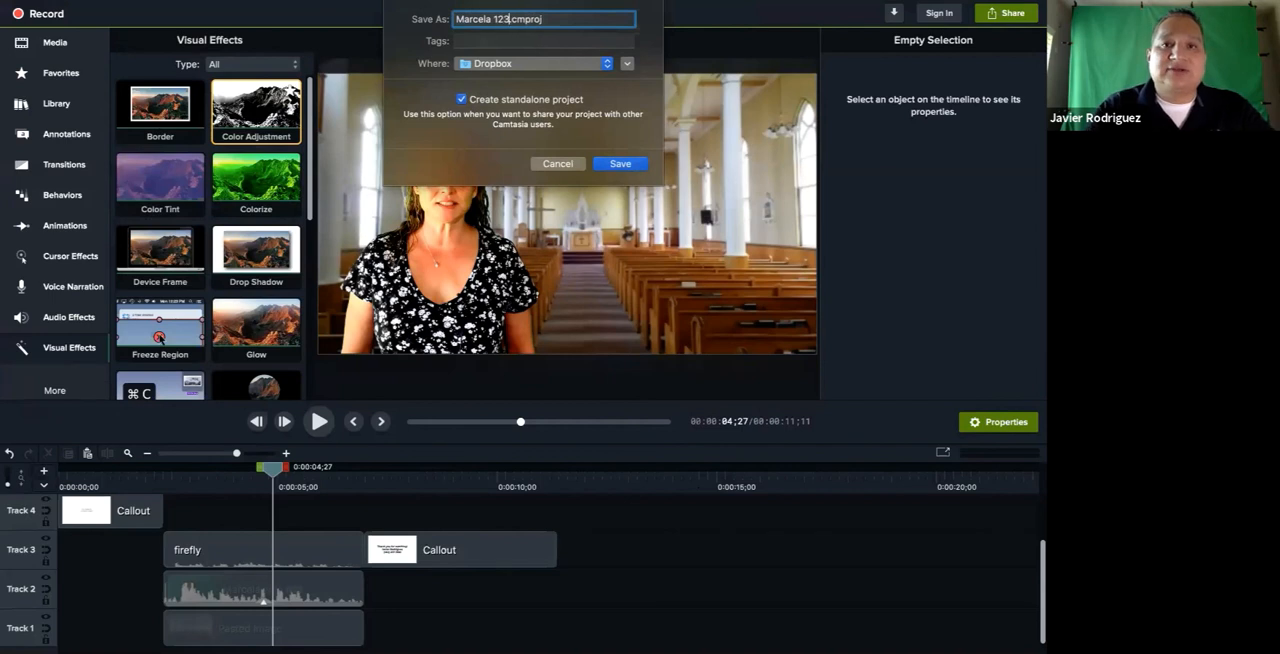
{"action": "left_click", "coordinate": [614, 166]}
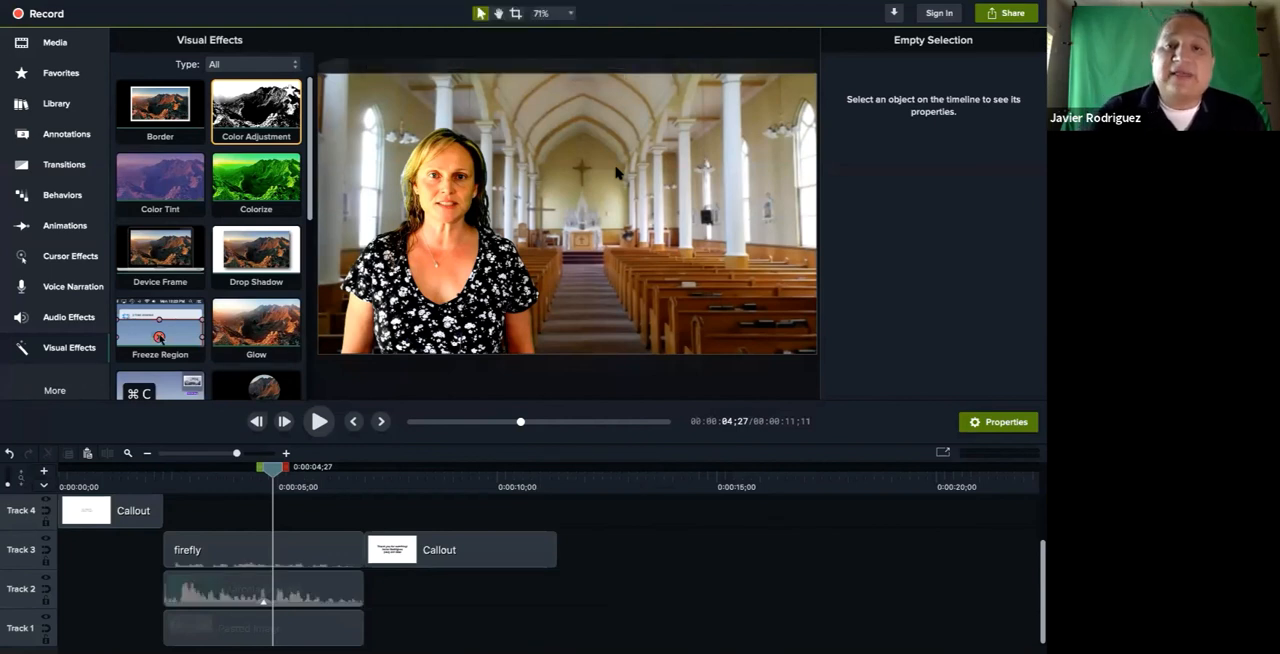
Export the video as a local MP4 file to Dropbox, keeping the project's name as the file name
{"action": "mouse_move", "coordinate": [391, 20]}
{"action": "left_click", "coordinate": [321, 10]}
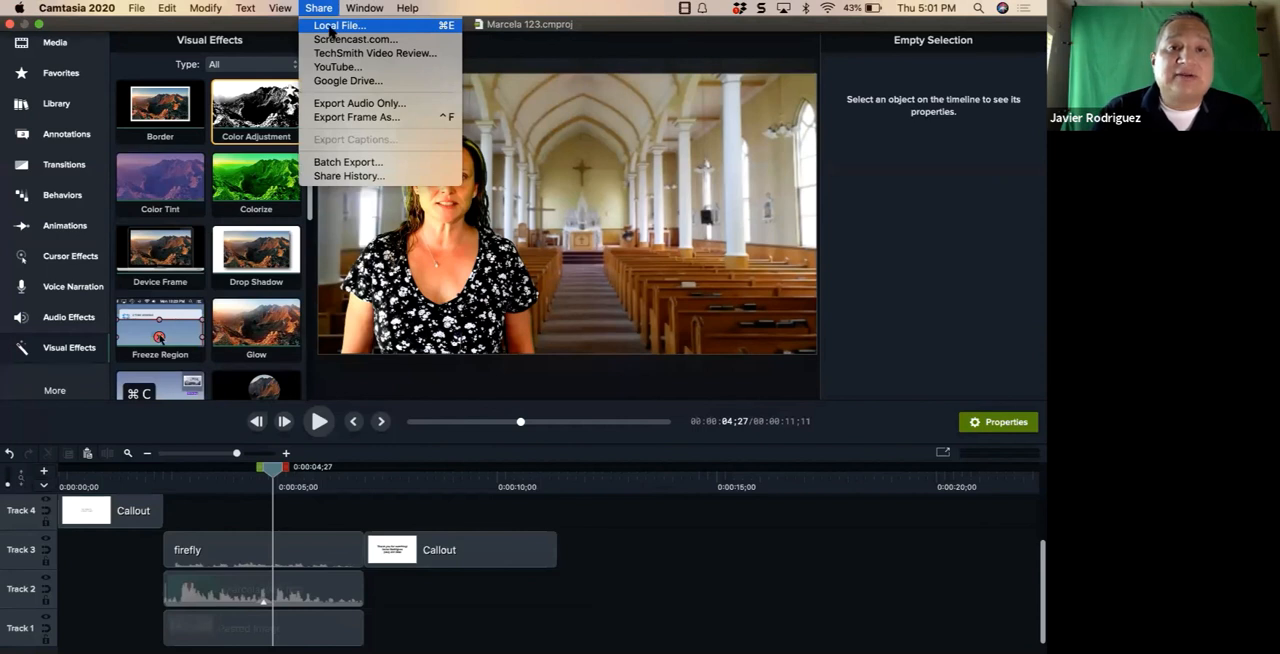
{"action": "left_click", "coordinate": [330, 26]}
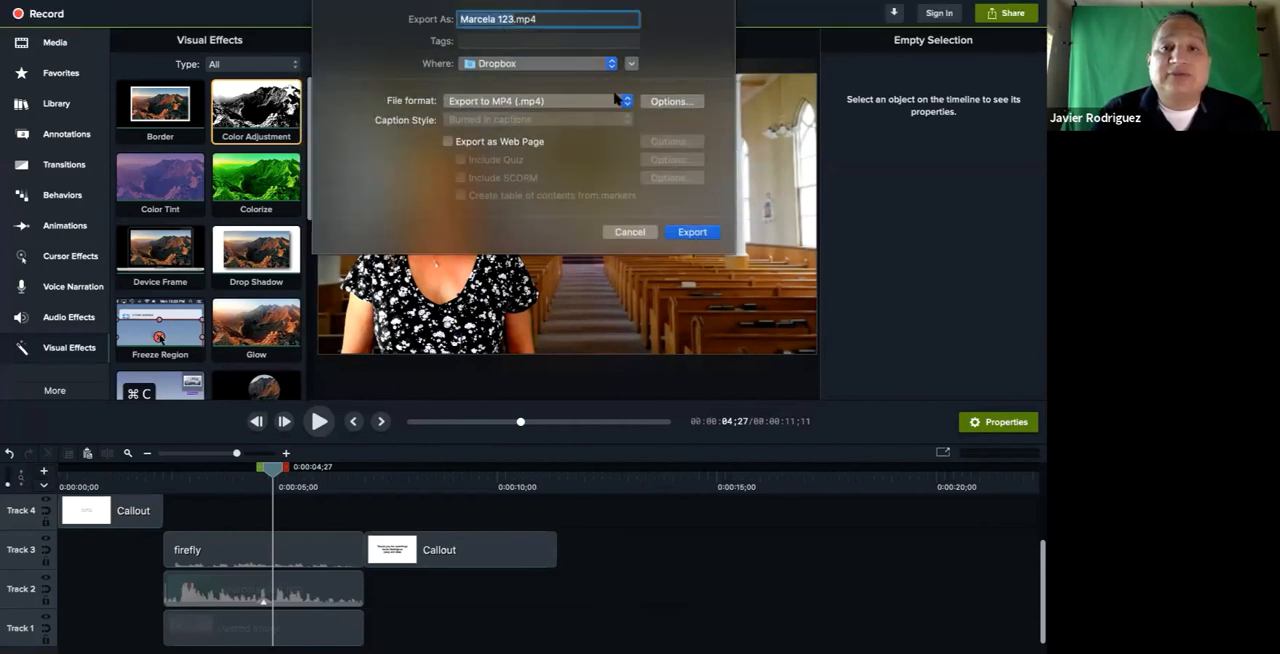
{"action": "left_click", "coordinate": [688, 234]}
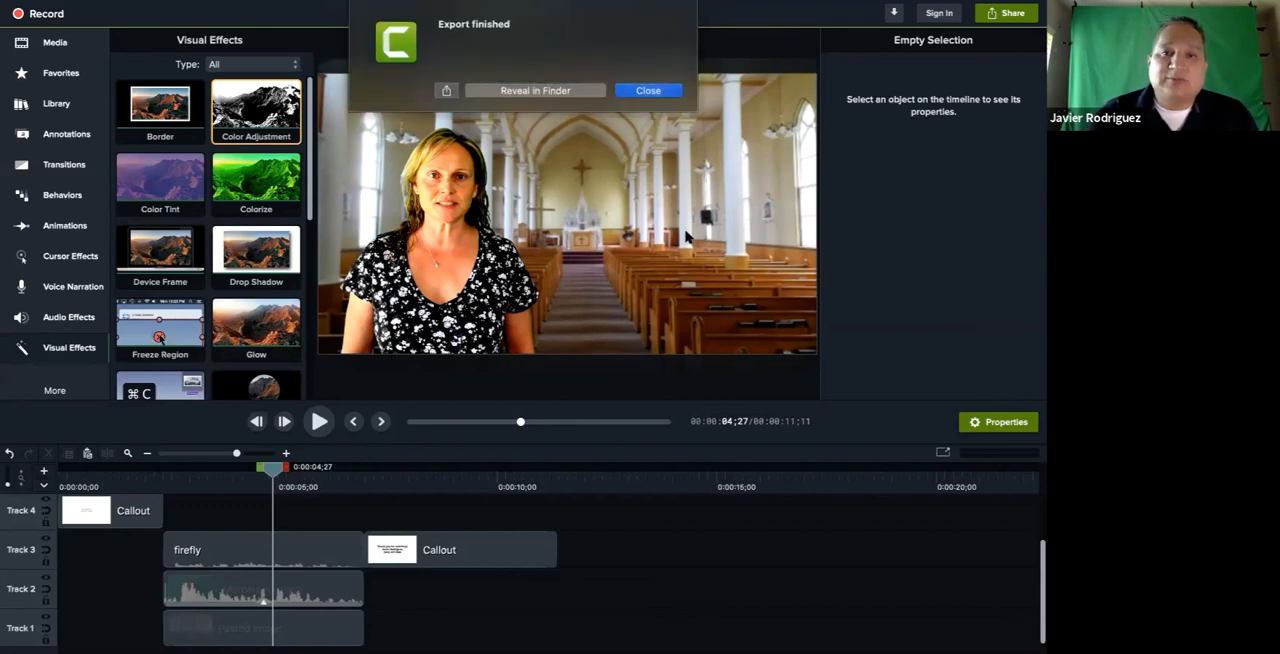
Reveal the exported MP4 in Finder and play it in QuickTime Player
{"action": "left_click", "coordinate": [518, 91]}
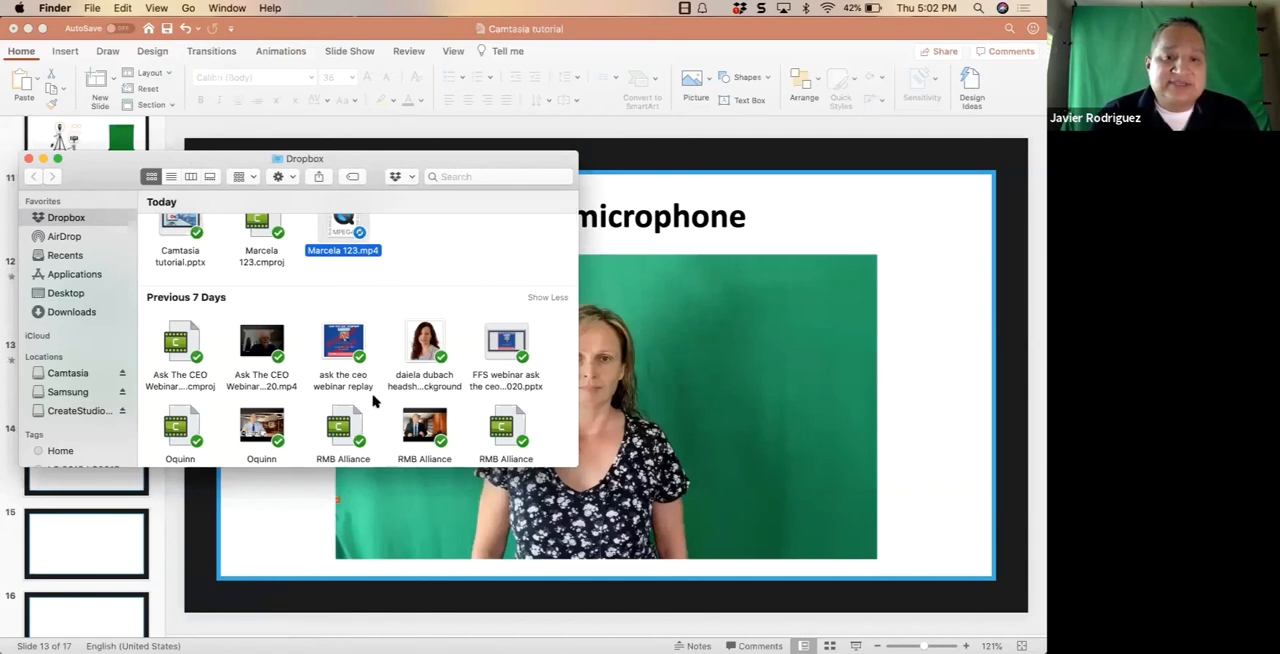
{"action": "scroll", "coordinate": [386, 397], "scroll_direction": "down", "scroll_amount": 3}
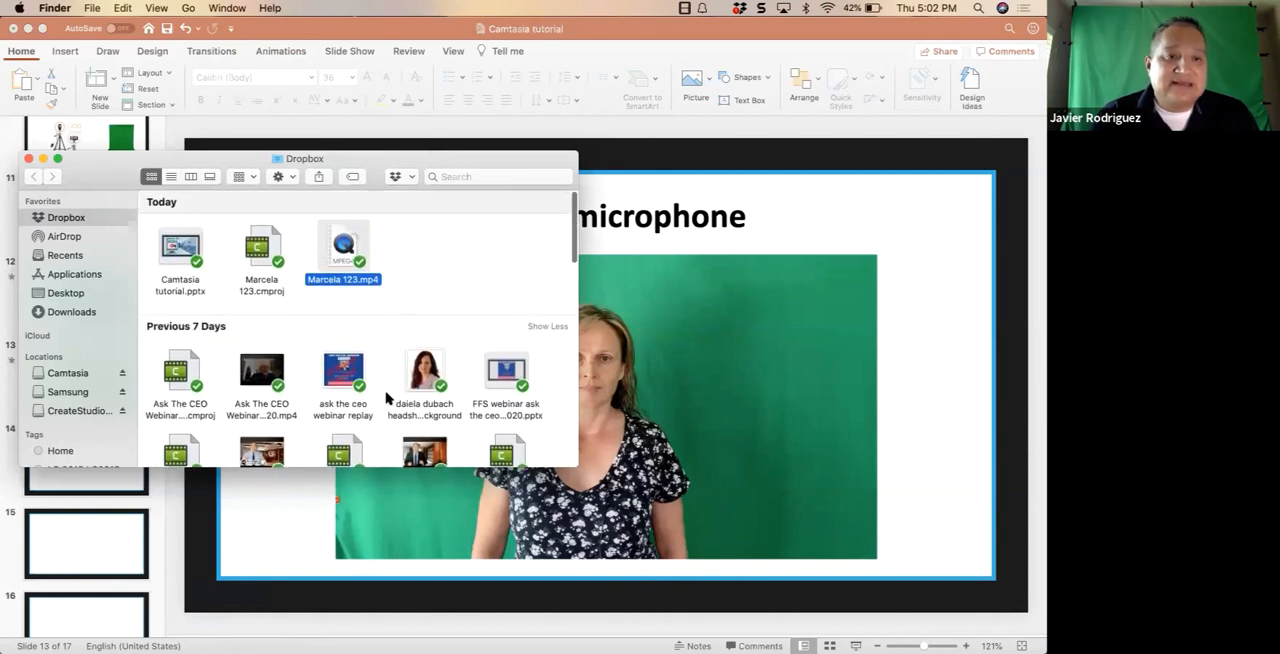
{"action": "double_click", "coordinate": [340, 246]}
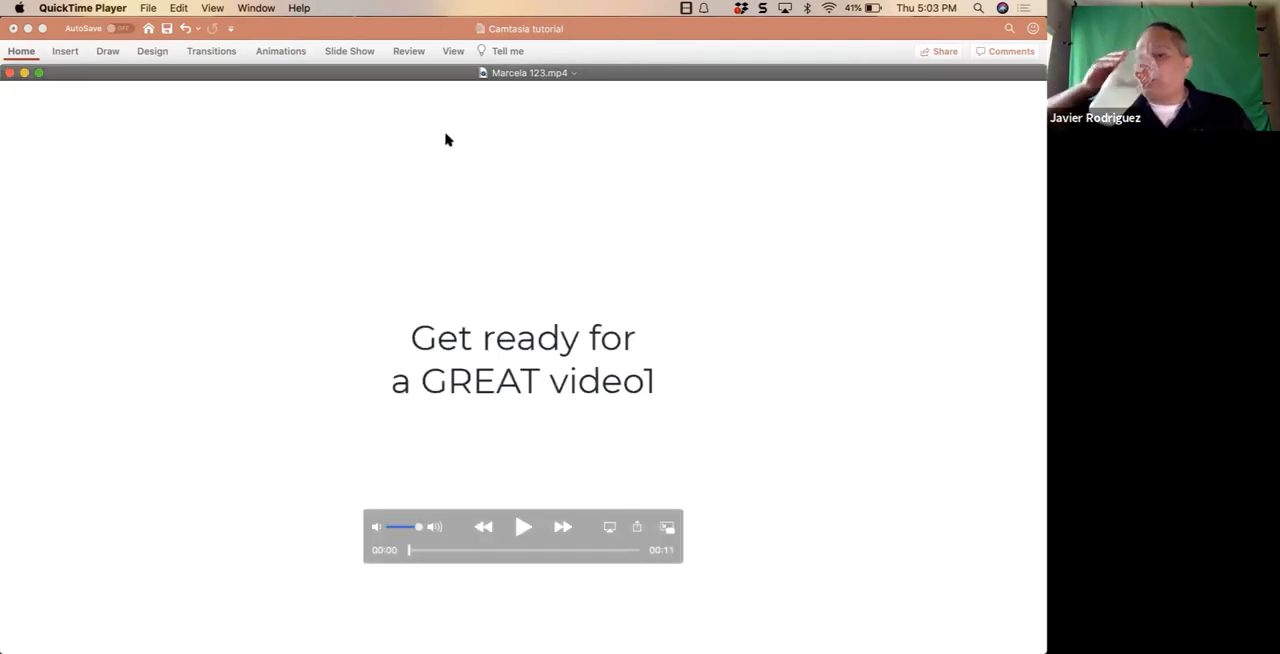
{"action": "left_click", "coordinate": [520, 527]}
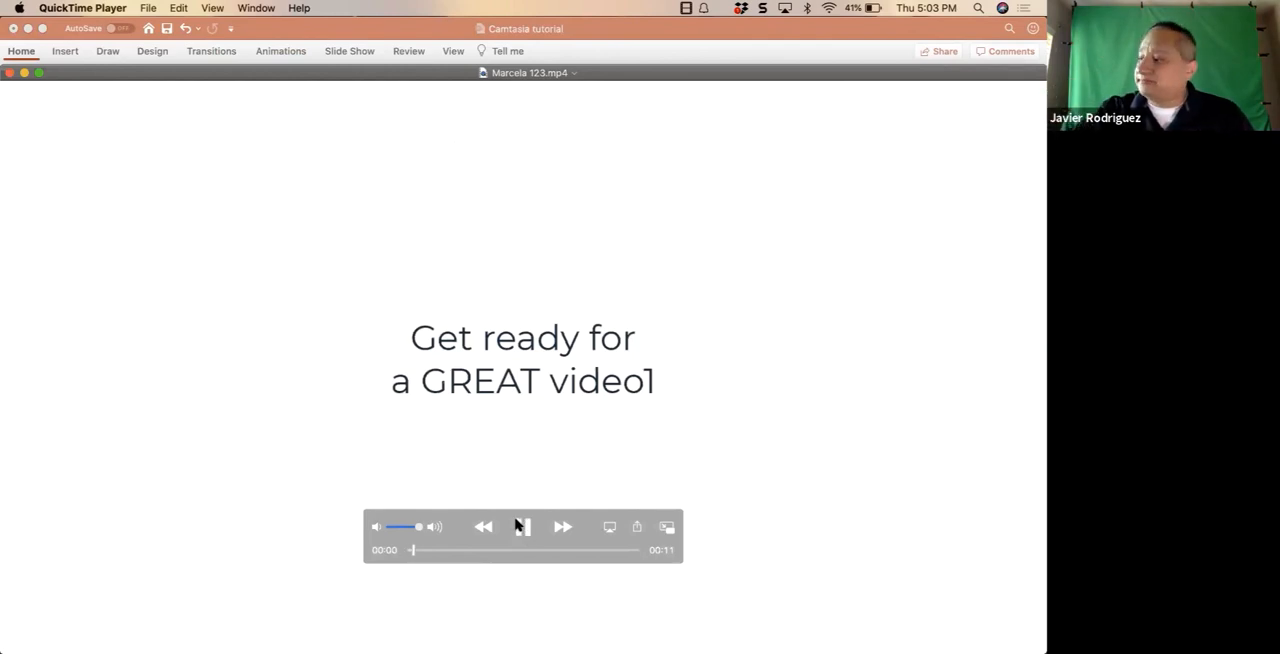